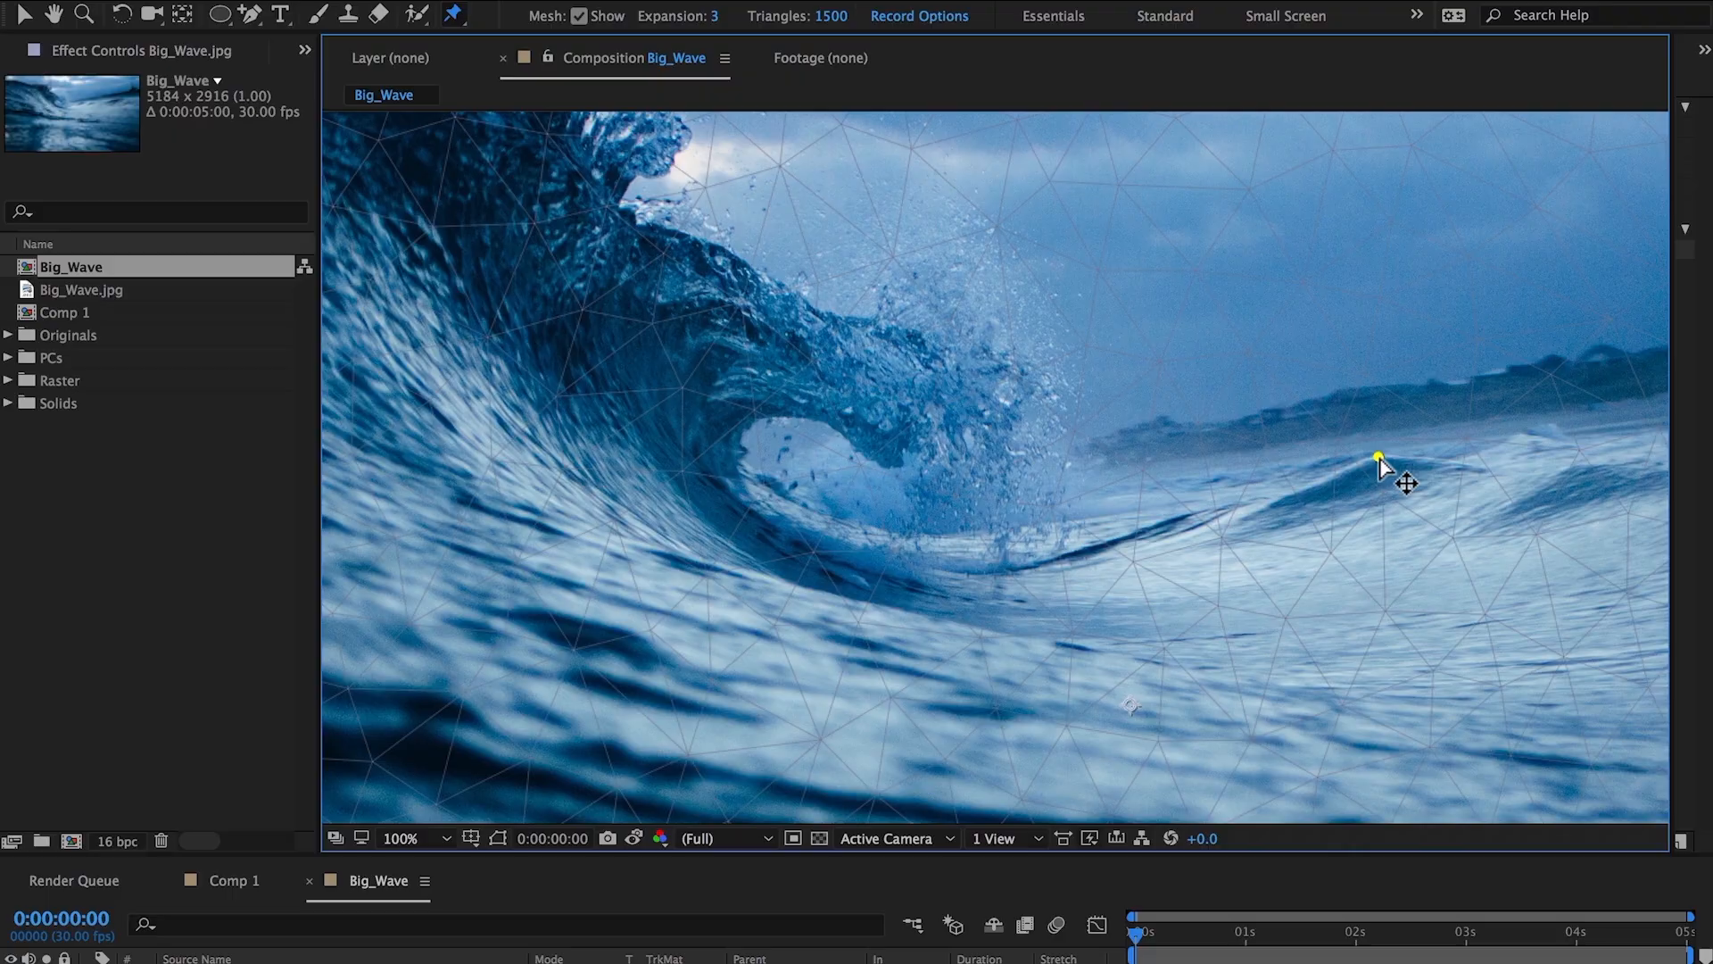
# Place puppet pins around the inside of the wave's curl.
pyautogui.moveTo(1309, 482)
pyautogui.mouseDown()
pyautogui.moveTo(1167, 540)
pyautogui.moveTo(898, 583)
pyautogui.moveTo(789, 530)
pyautogui.moveTo(759, 430)
pyautogui.mouseUp()
pyautogui.click(765, 412)
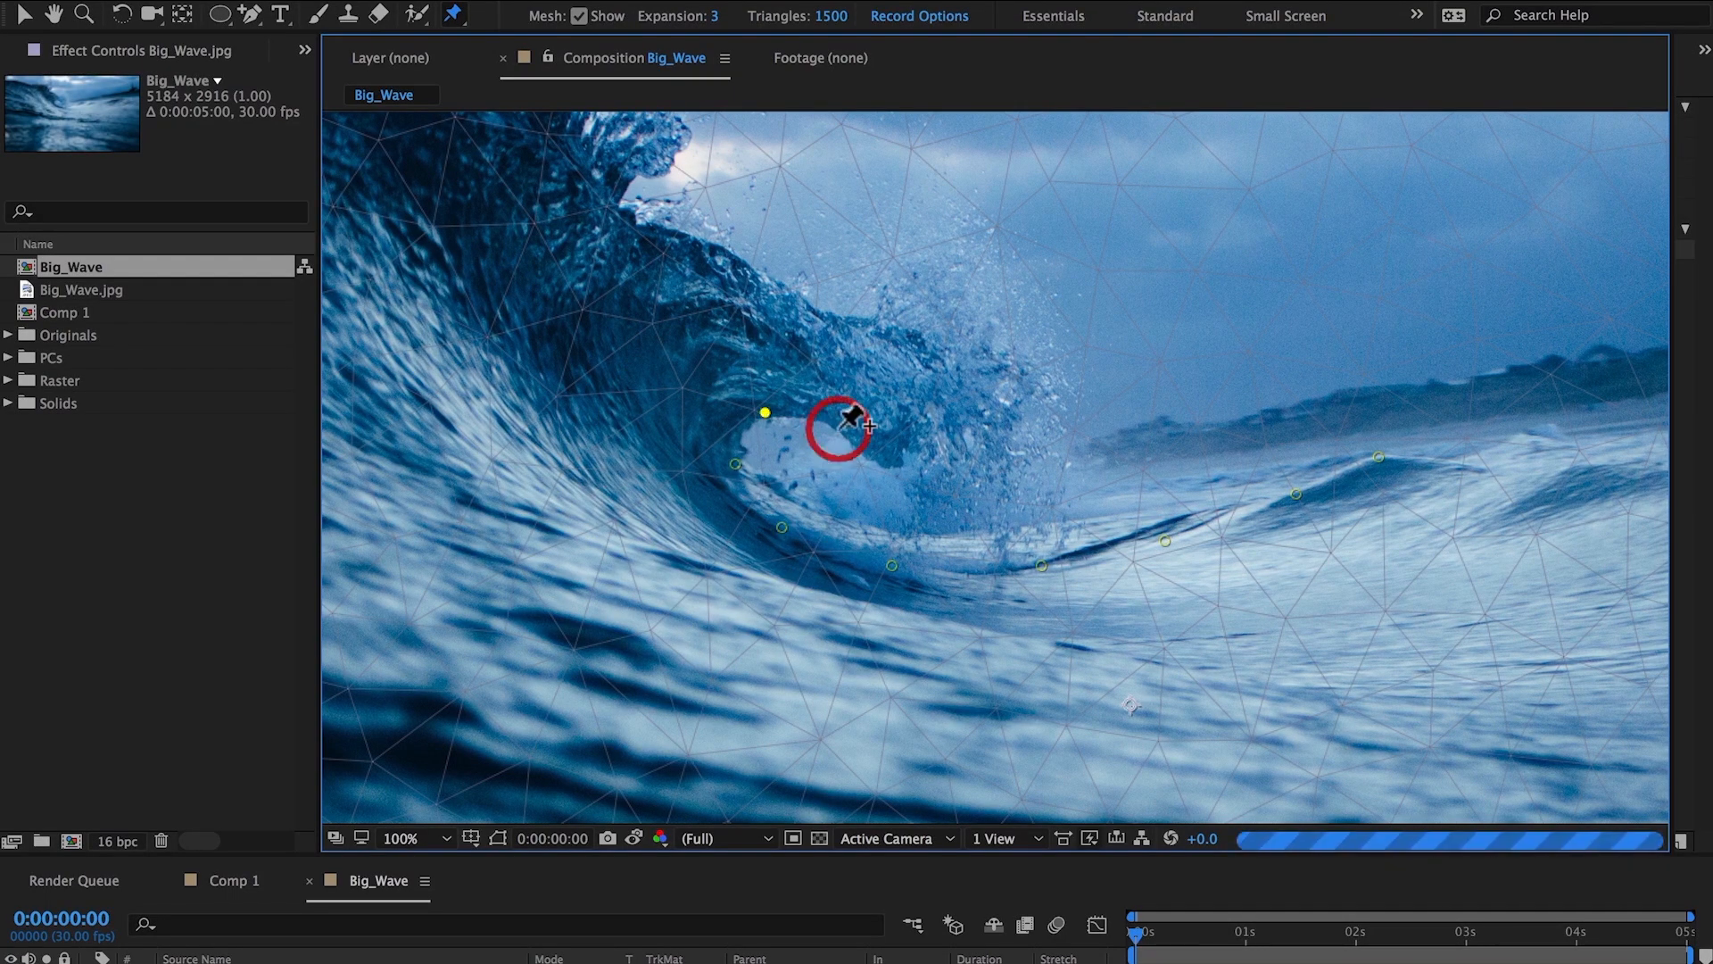
pyautogui.click(896, 464)
pyautogui.click(973, 485)
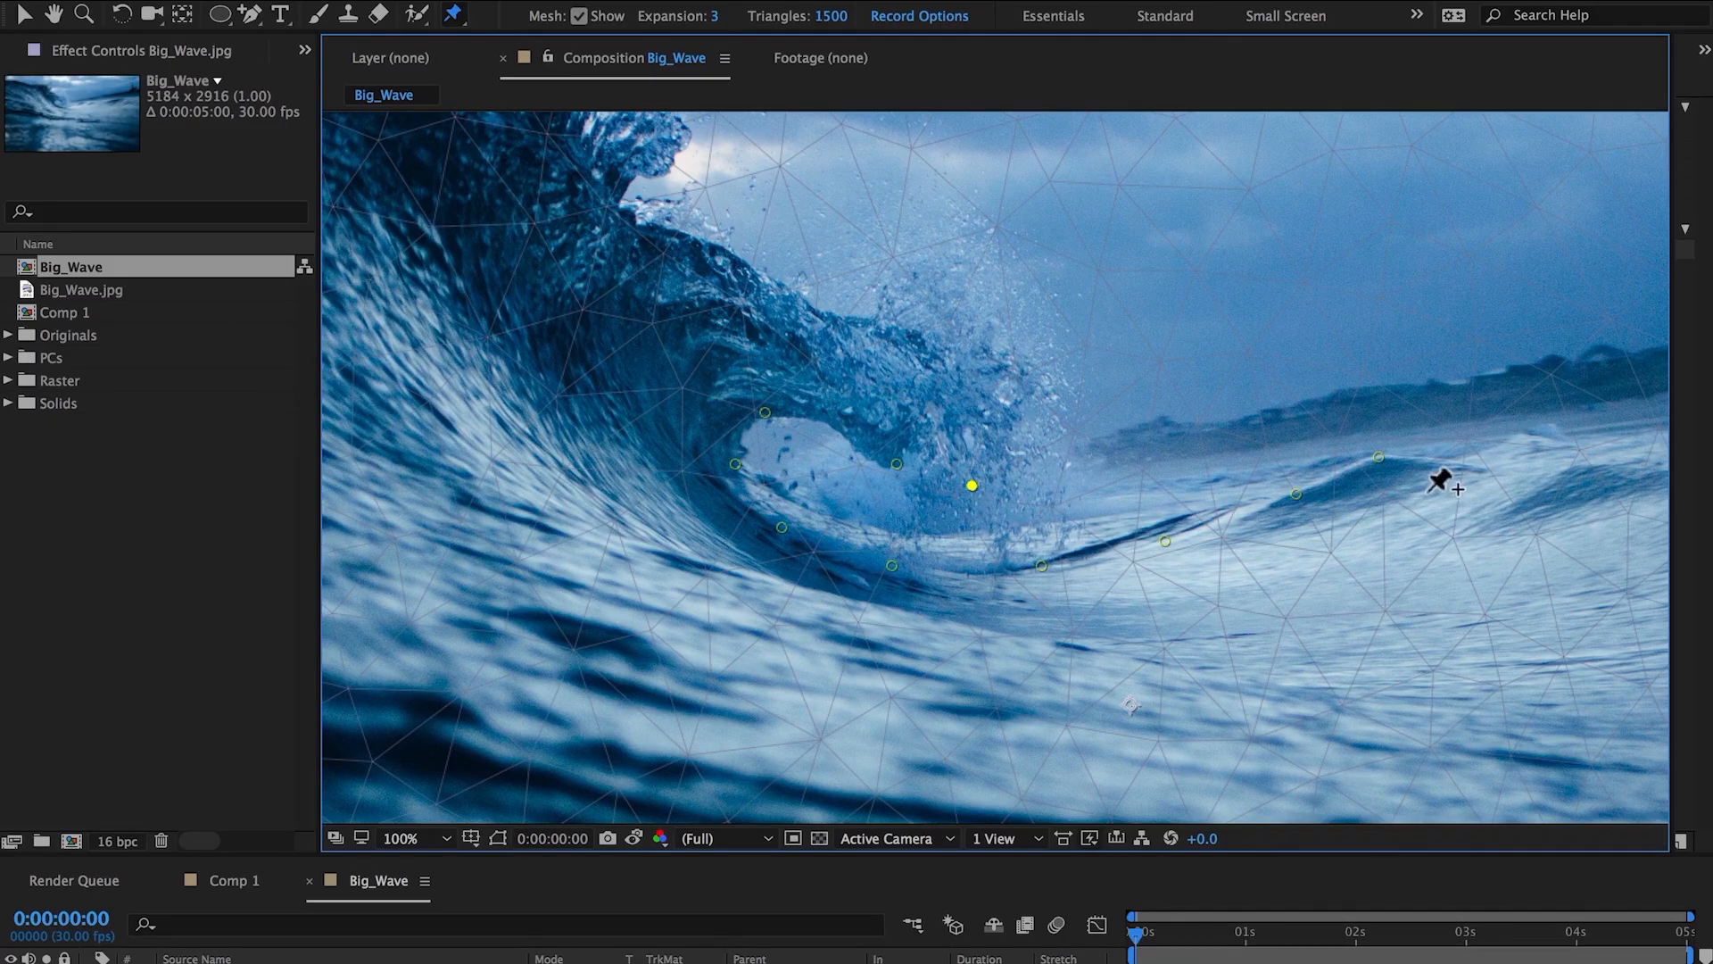
# Place a row of puppet pins along the lower sweep of the wave from right to left.
pyautogui.click(1572, 470)
pyautogui.click(1409, 560)
pyautogui.click(1228, 618)
pyautogui.click(1067, 648)
pyautogui.click(838, 656)
pyautogui.click(689, 580)
pyautogui.click(625, 487)
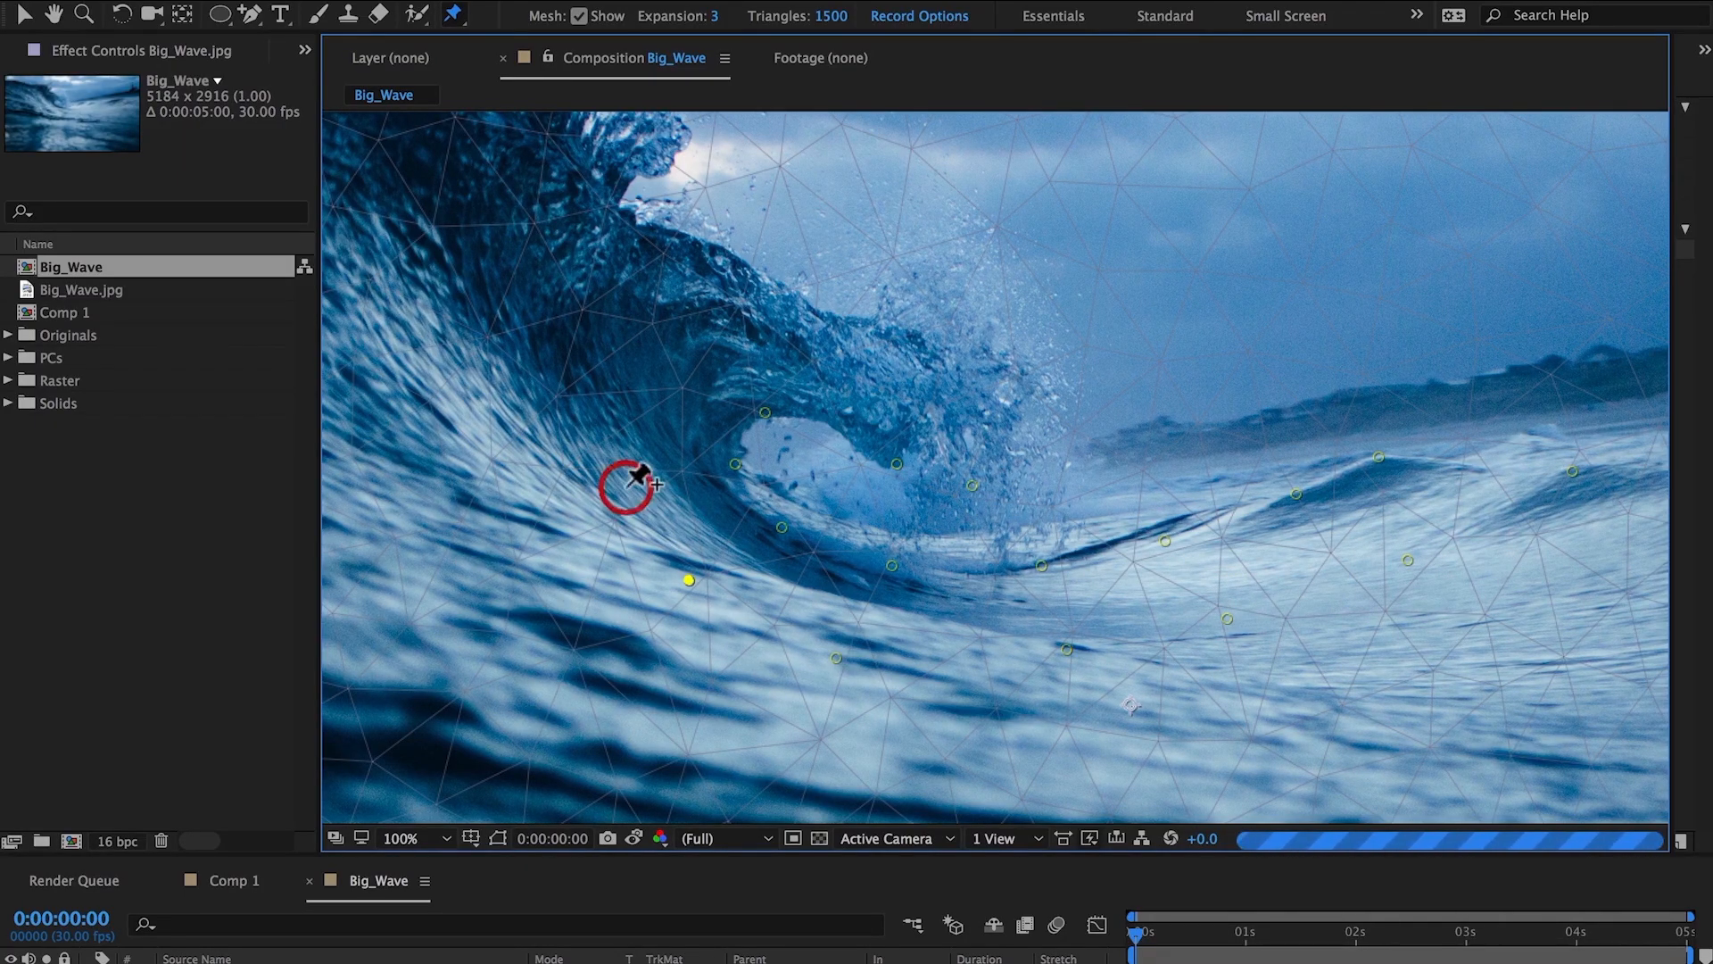
# Add puppet pins along the wave's upper face and crest.
pyautogui.click(627, 372)
pyautogui.click(695, 318)
pyautogui.click(821, 364)
pyautogui.click(894, 374)
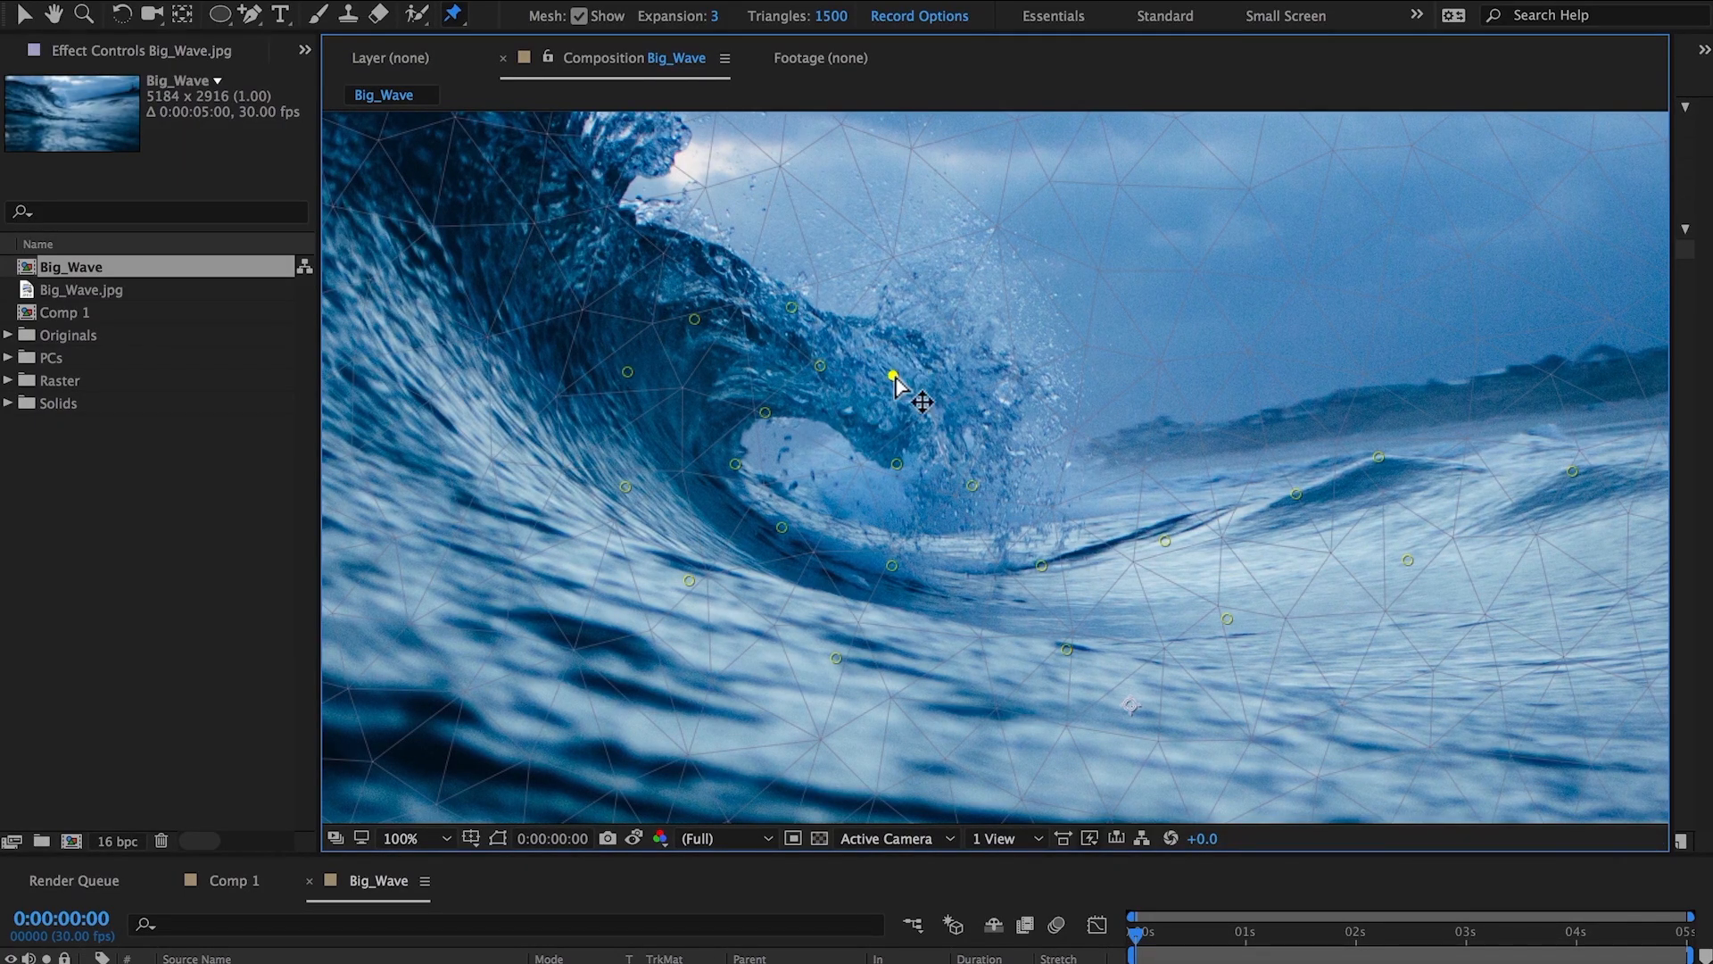
pyautogui.click(996, 387)
pyautogui.moveTo(1135, 494); pyautogui.dragTo(1031, 378)
# Zoom out and add a wider arc of pins from the right water surface up to the crest.
pyautogui.press(',')
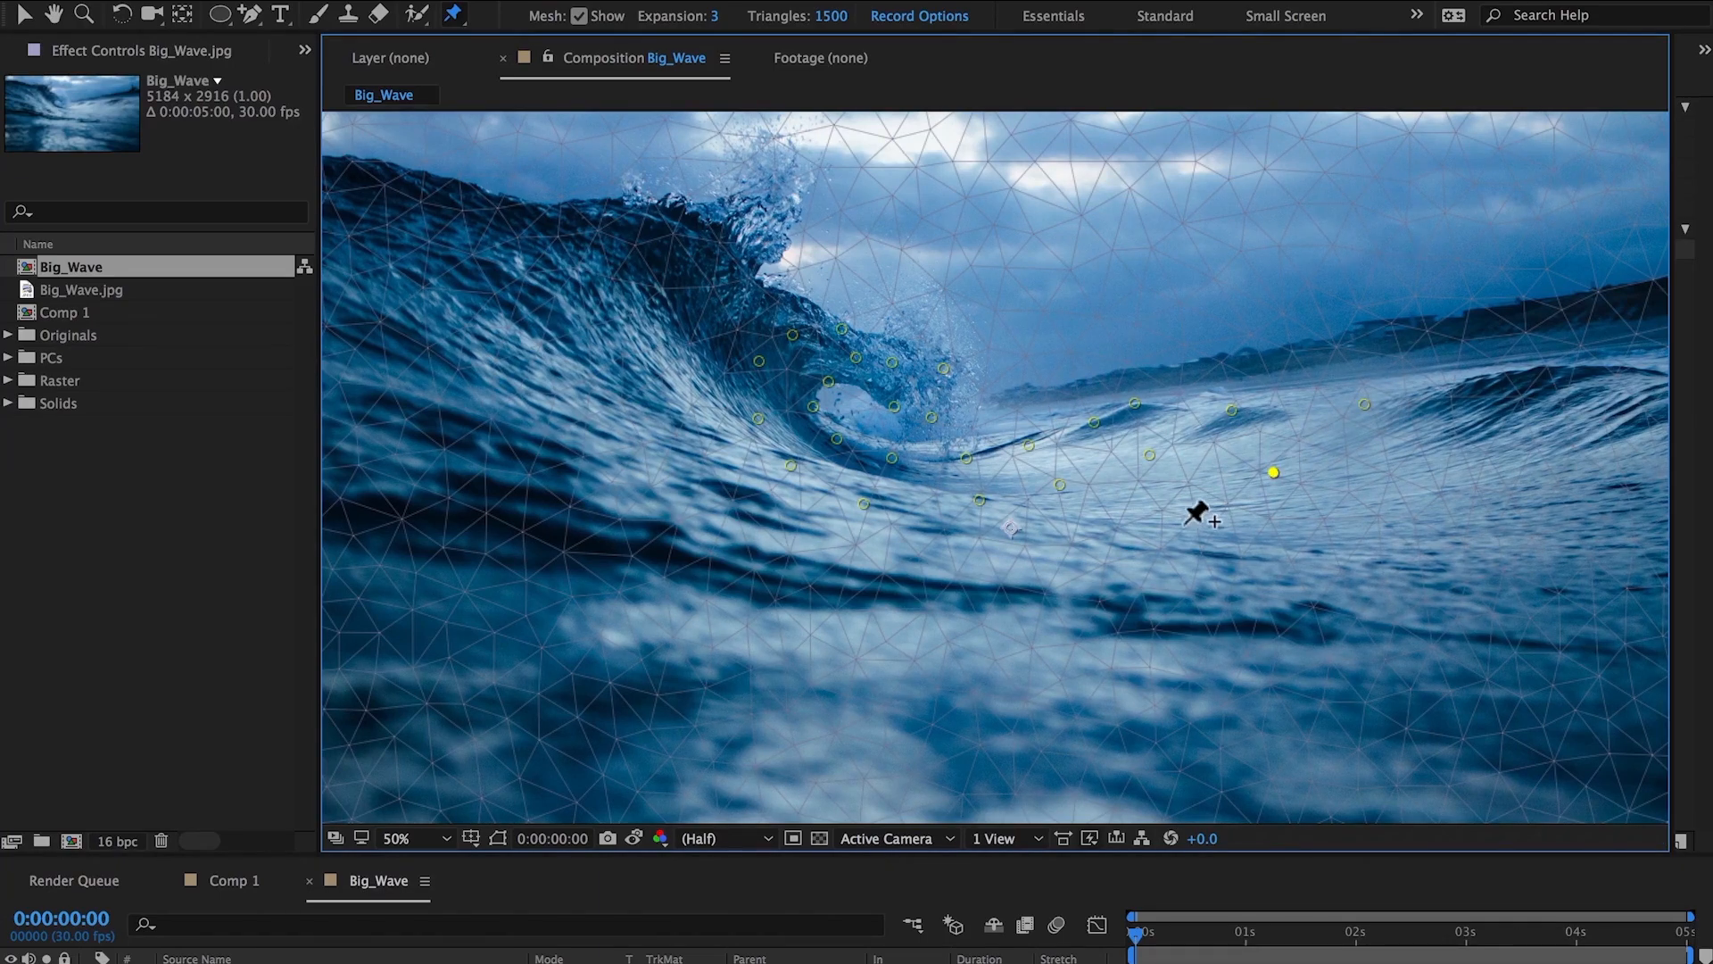
pyautogui.click(1159, 522)
pyautogui.click(1032, 562)
pyautogui.click(864, 572)
pyautogui.click(739, 529)
pyautogui.click(692, 455)
pyautogui.click(691, 367)
pyautogui.click(716, 330)
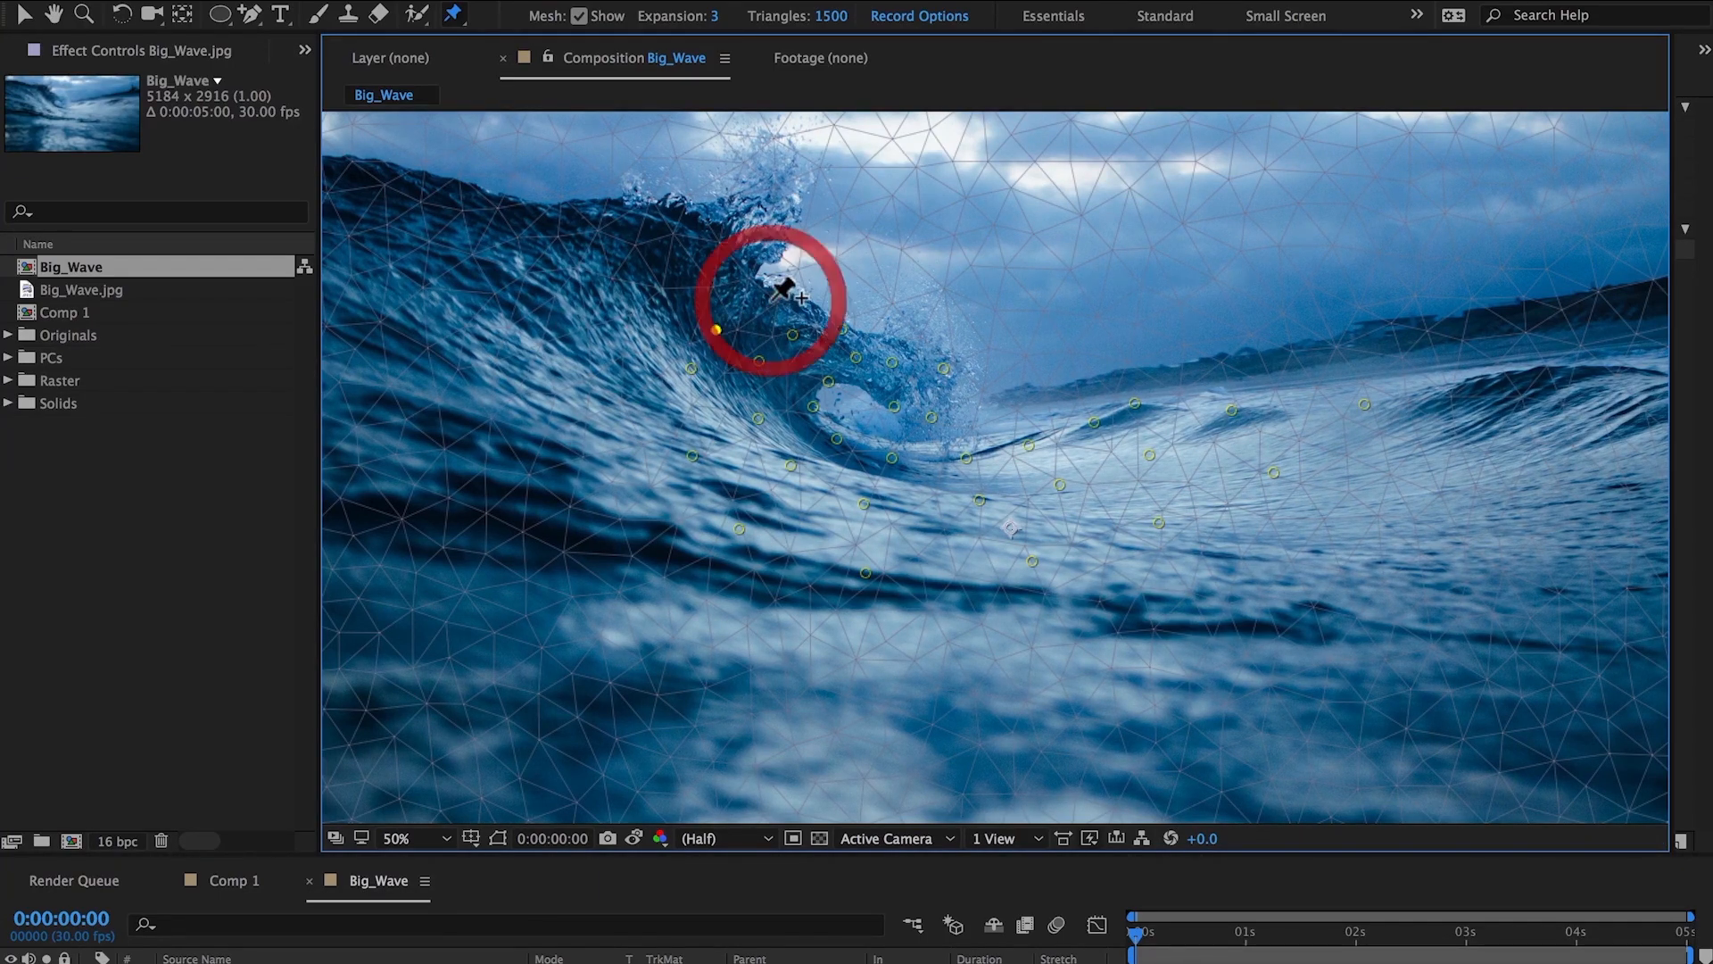
pyautogui.click(770, 300)
# Add an outer arc of pins from the far right, around the bottom and up the left side.
pyautogui.click(1516, 380)
pyautogui.click(1390, 500)
pyautogui.click(1216, 590)
pyautogui.click(1025, 650)
pyautogui.click(843, 656)
pyautogui.click(675, 596)
pyautogui.click(602, 489)
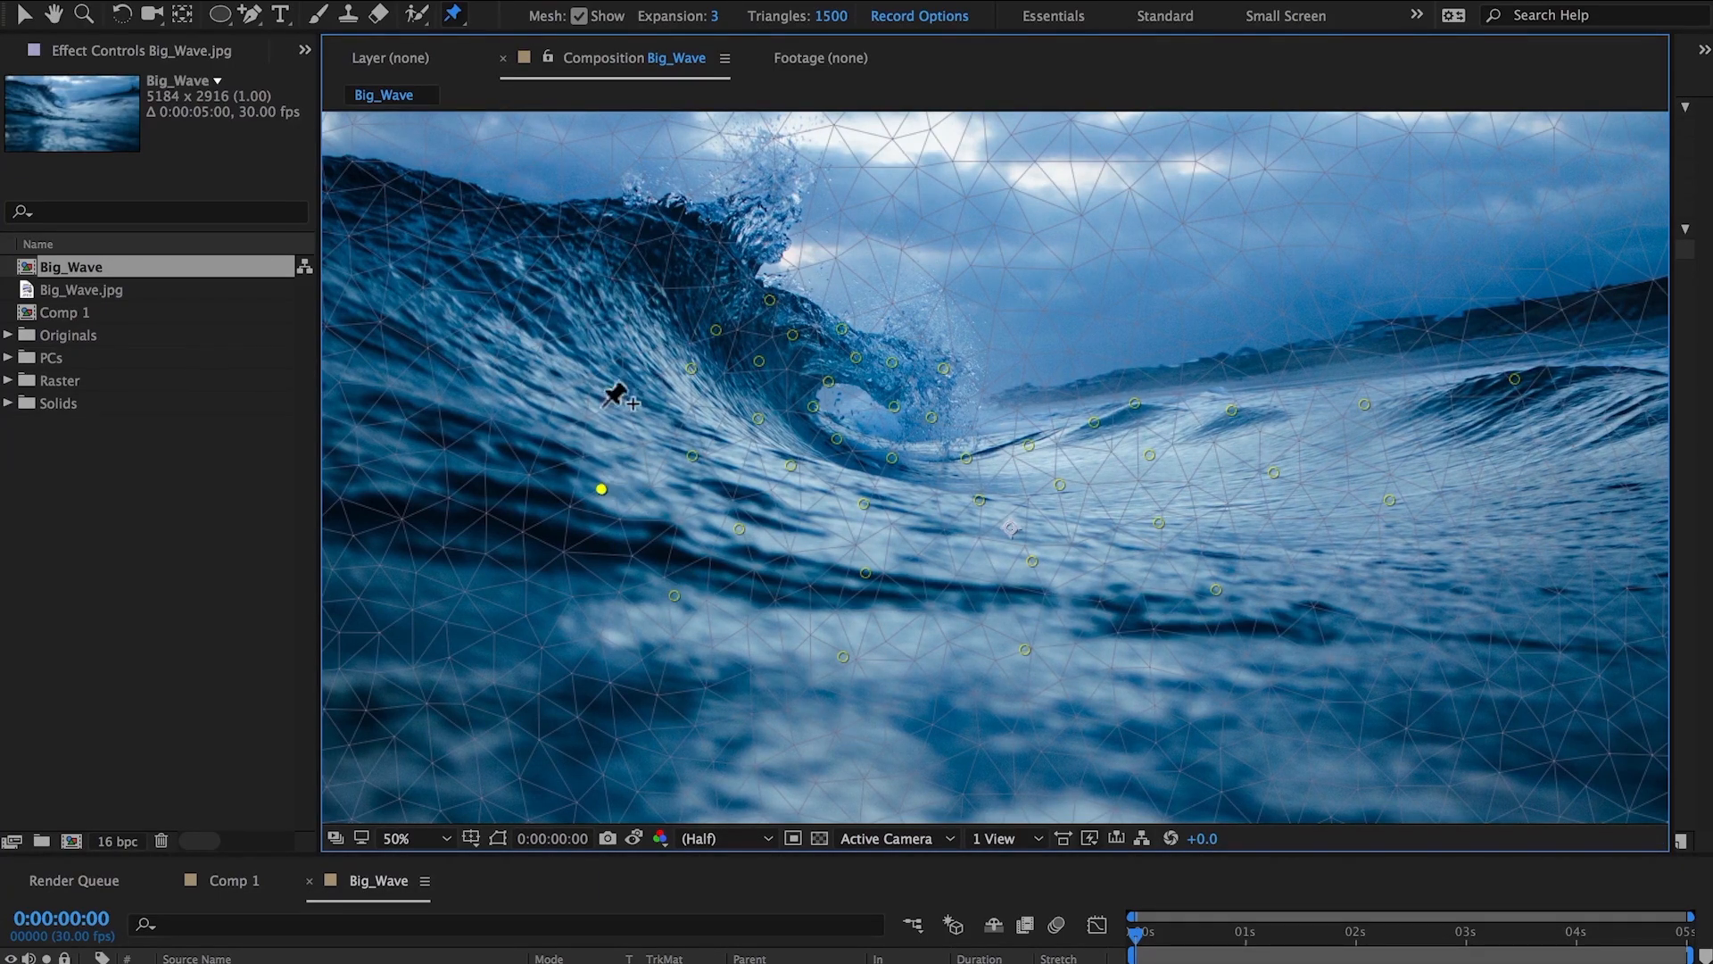
pyautogui.click(584, 381)
pyautogui.click(635, 296)
pyautogui.click(714, 261)
pyautogui.scroll(-2, 1316, 523)
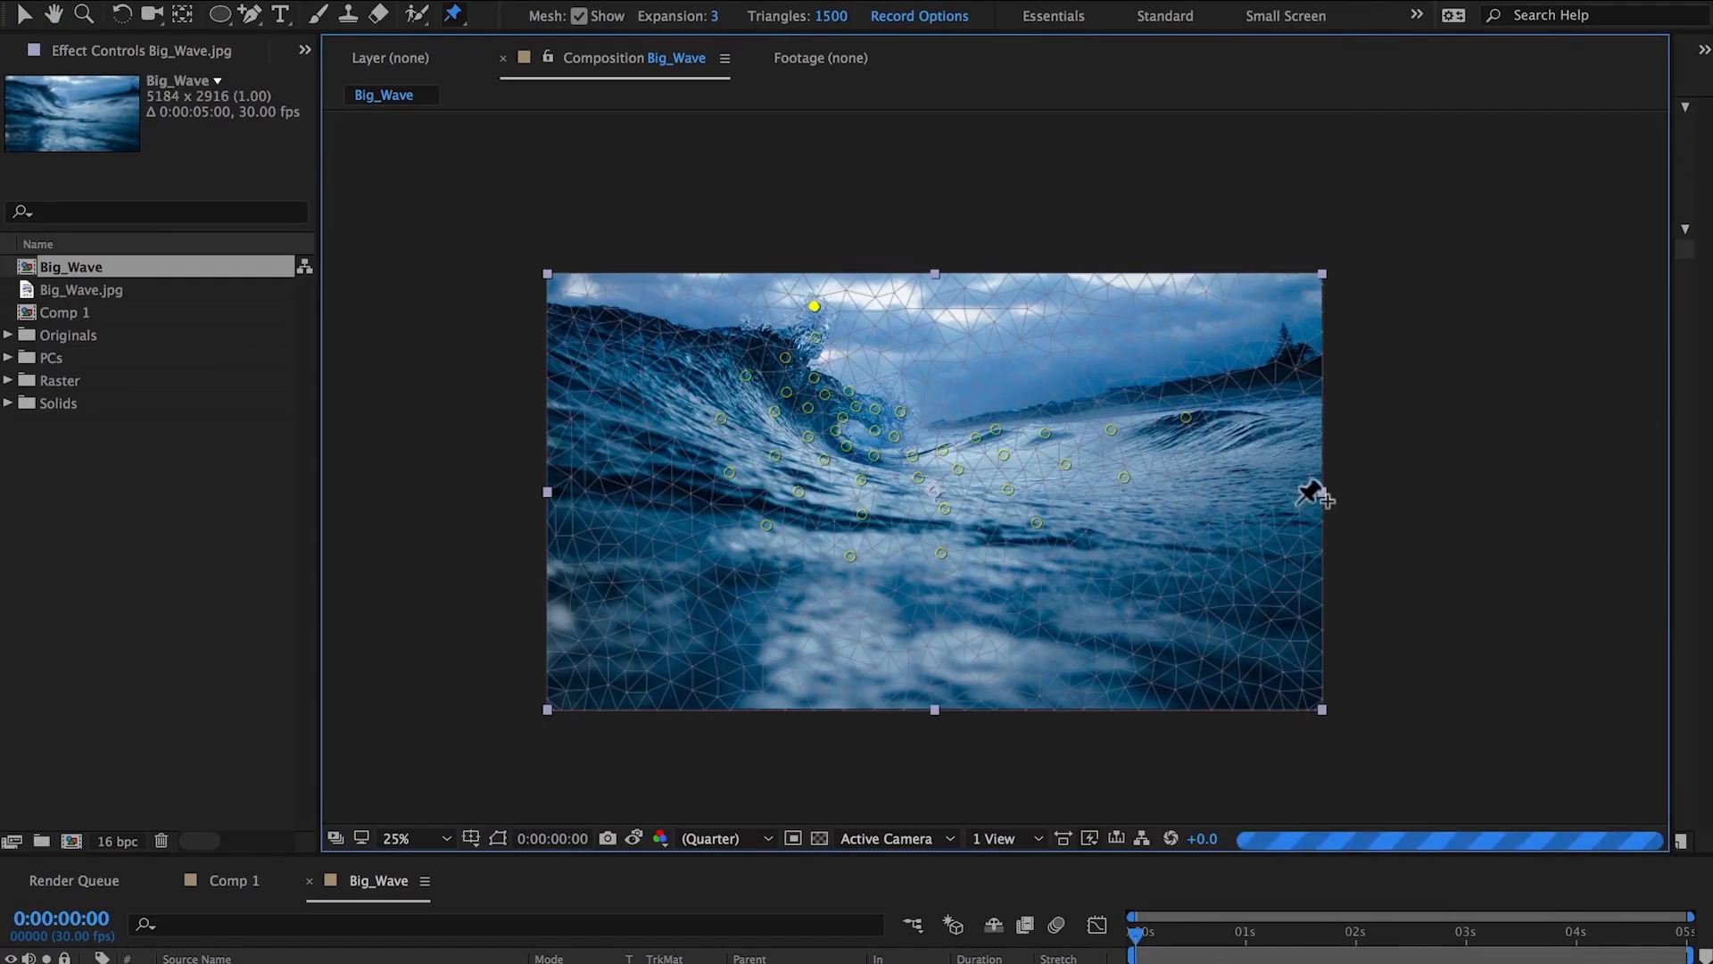
pyautogui.click(1271, 430)
pyautogui.click(1189, 524)
pyautogui.click(1071, 585)
pyautogui.click(966, 631)
pyautogui.press('super+z')
pyautogui.press('super+z')
pyautogui.press('super+z')
pyautogui.press('super+z')
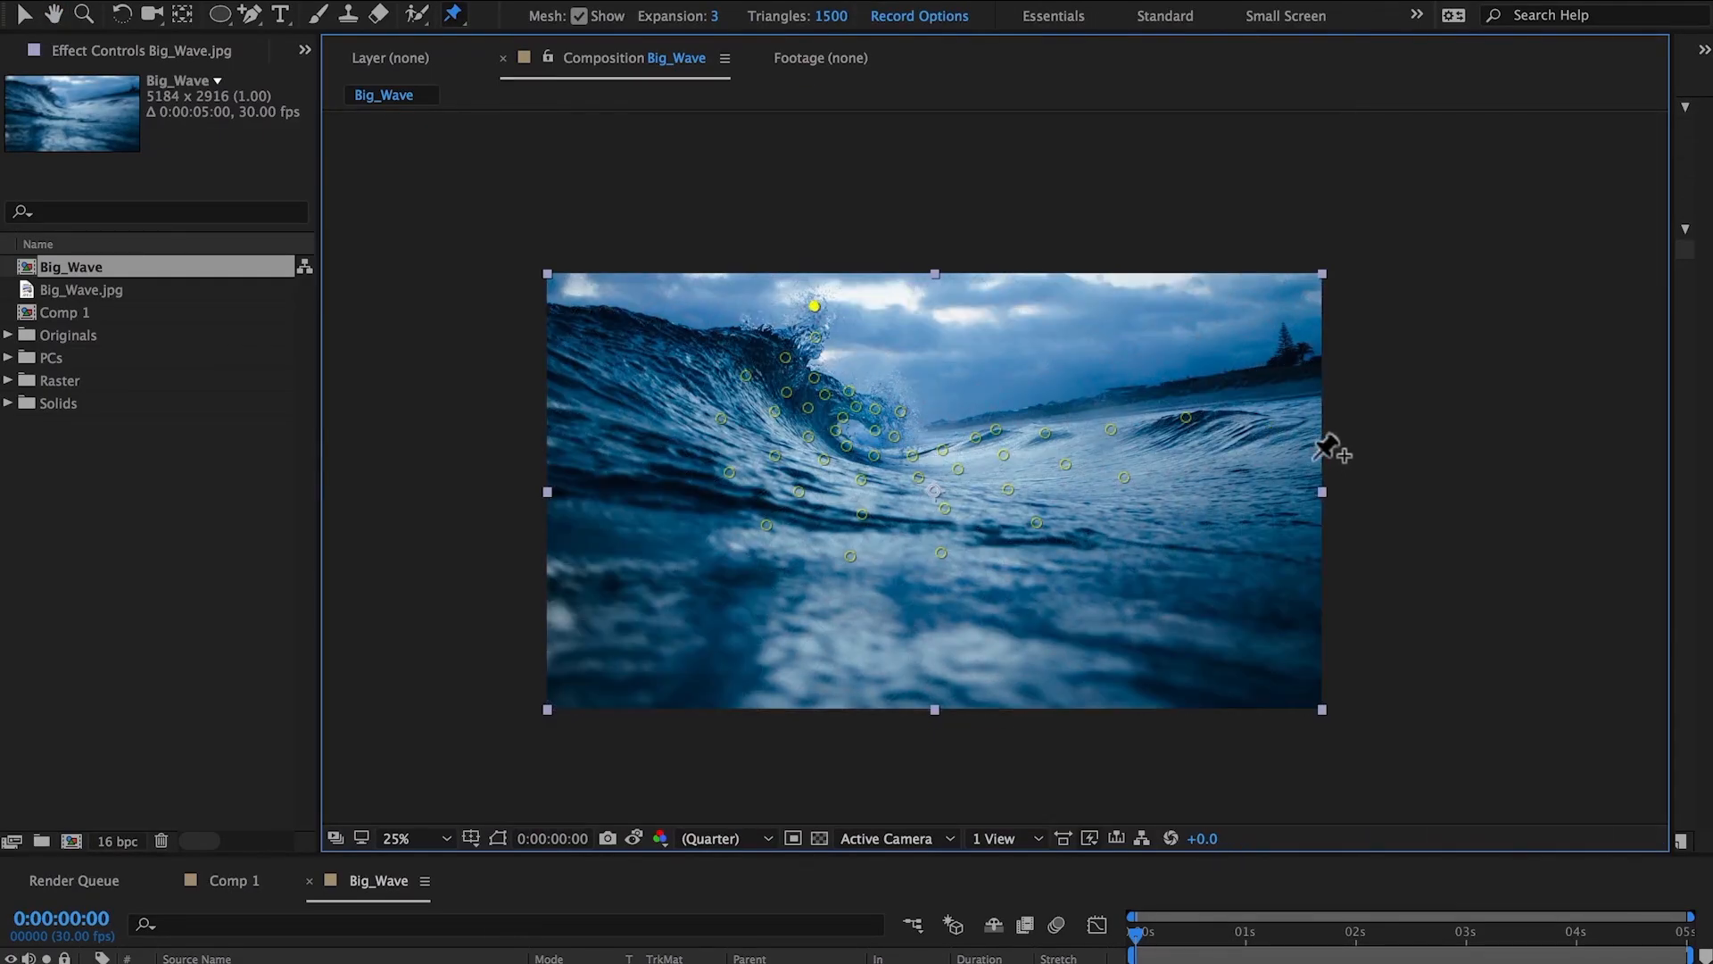
# Add another outer ring of pins from the right edge around to the upper left of the wave.
pyautogui.click(1313, 458)
pyautogui.click(1232, 536)
pyautogui.click(1079, 609)
pyautogui.click(943, 629)
pyautogui.click(819, 640)
pyautogui.click(695, 581)
pyautogui.click(652, 502)
pyautogui.click(652, 438)
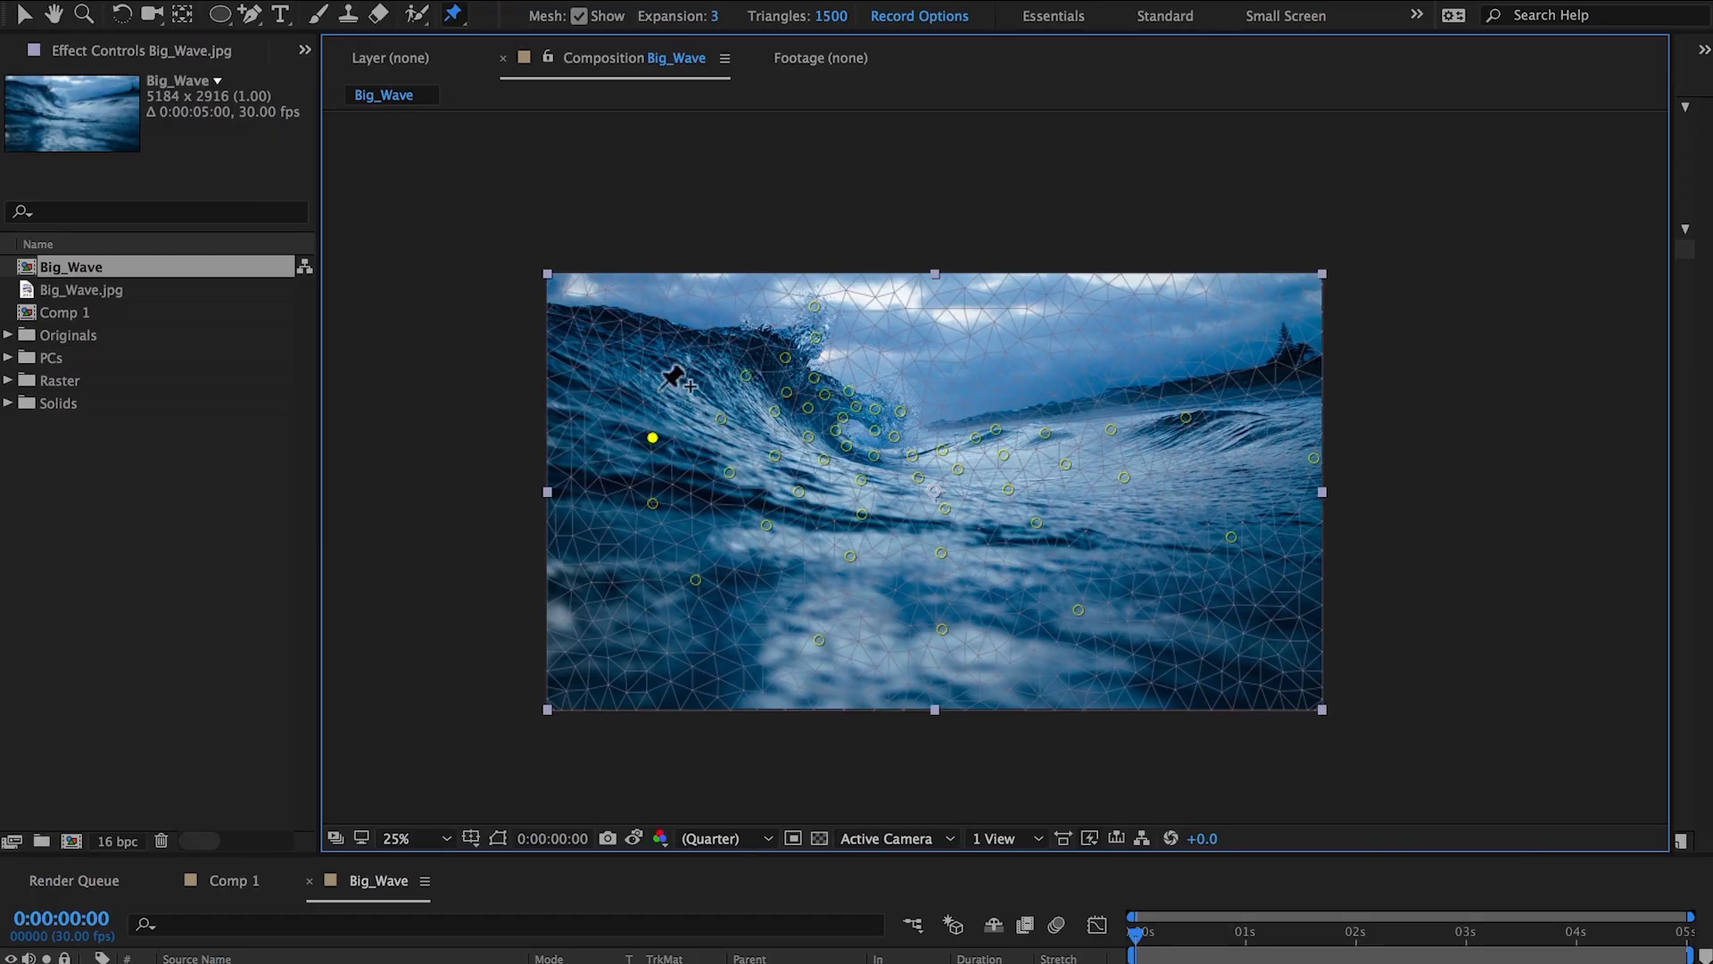
pyautogui.click(663, 377)
pyautogui.click(701, 338)
# Add pins near the bottom corners and along the left edge of the image.
pyautogui.click(1299, 660)
pyautogui.click(1151, 704)
pyautogui.click(648, 688)
pyautogui.click(590, 584)
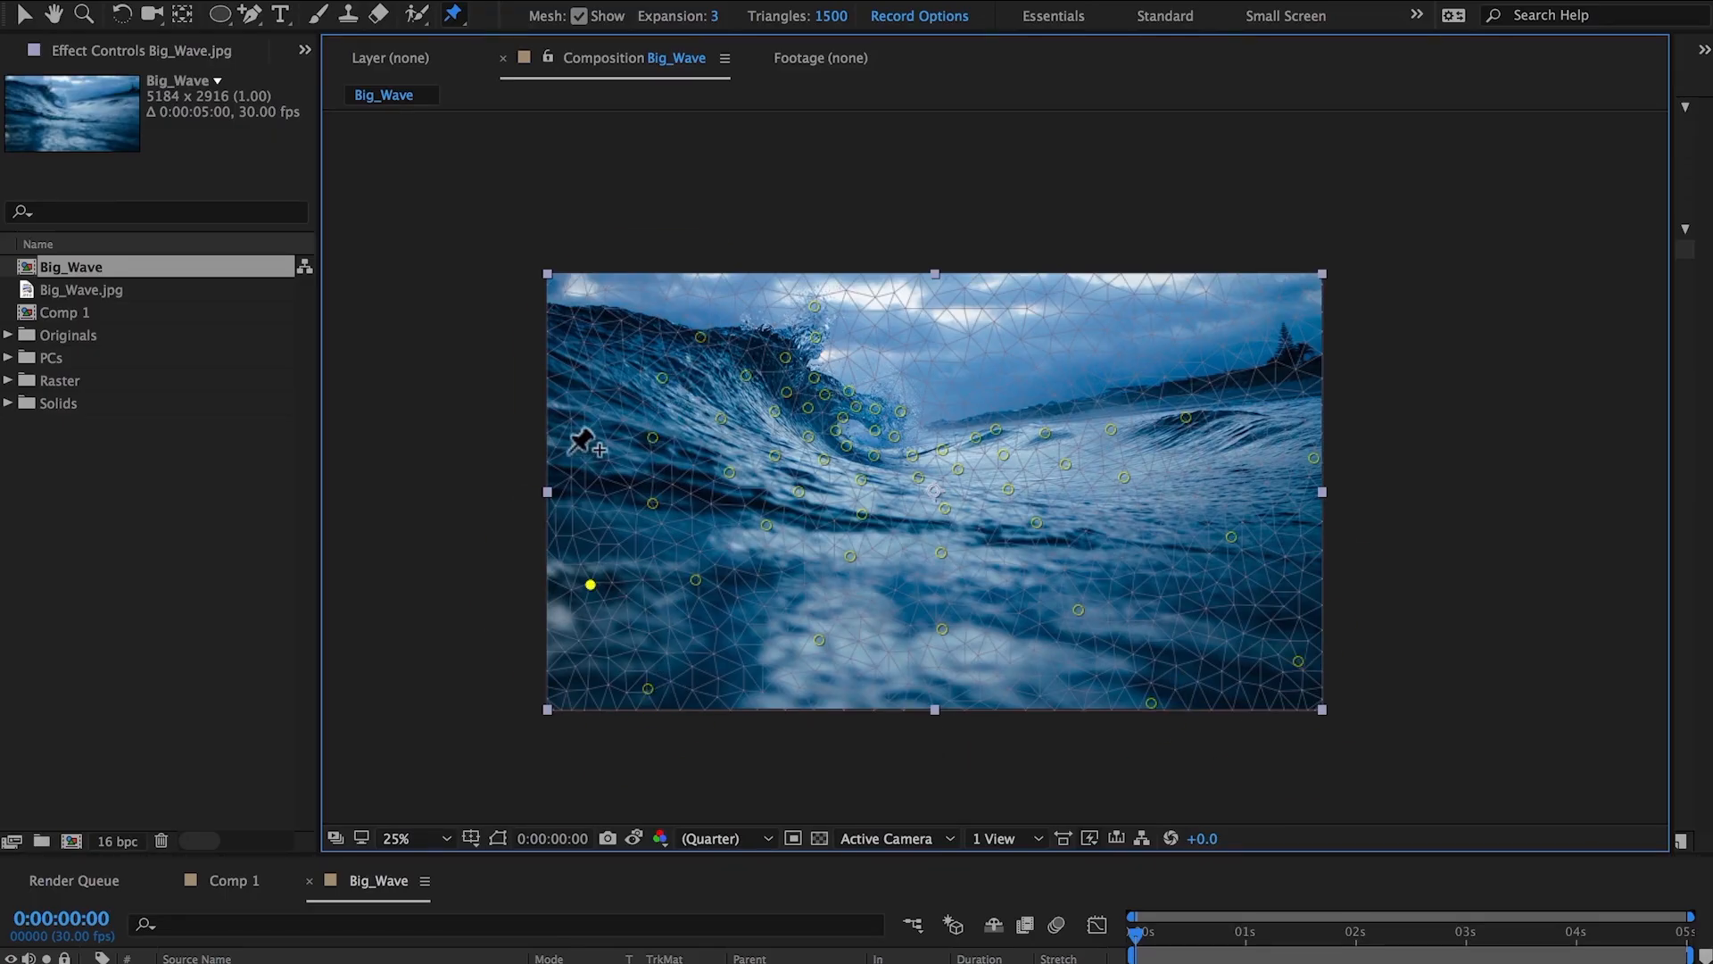
pyautogui.click(568, 456)
pyautogui.click(584, 371)
pyautogui.click(617, 323)
# Reveal the pin keyframes, move the current time to 0:00:04:00 and end the work area there.
pyautogui.moveTo(712, 855); pyautogui.dragTo(710, 633)
pyautogui.press('u')
pyautogui.click(444, 768)
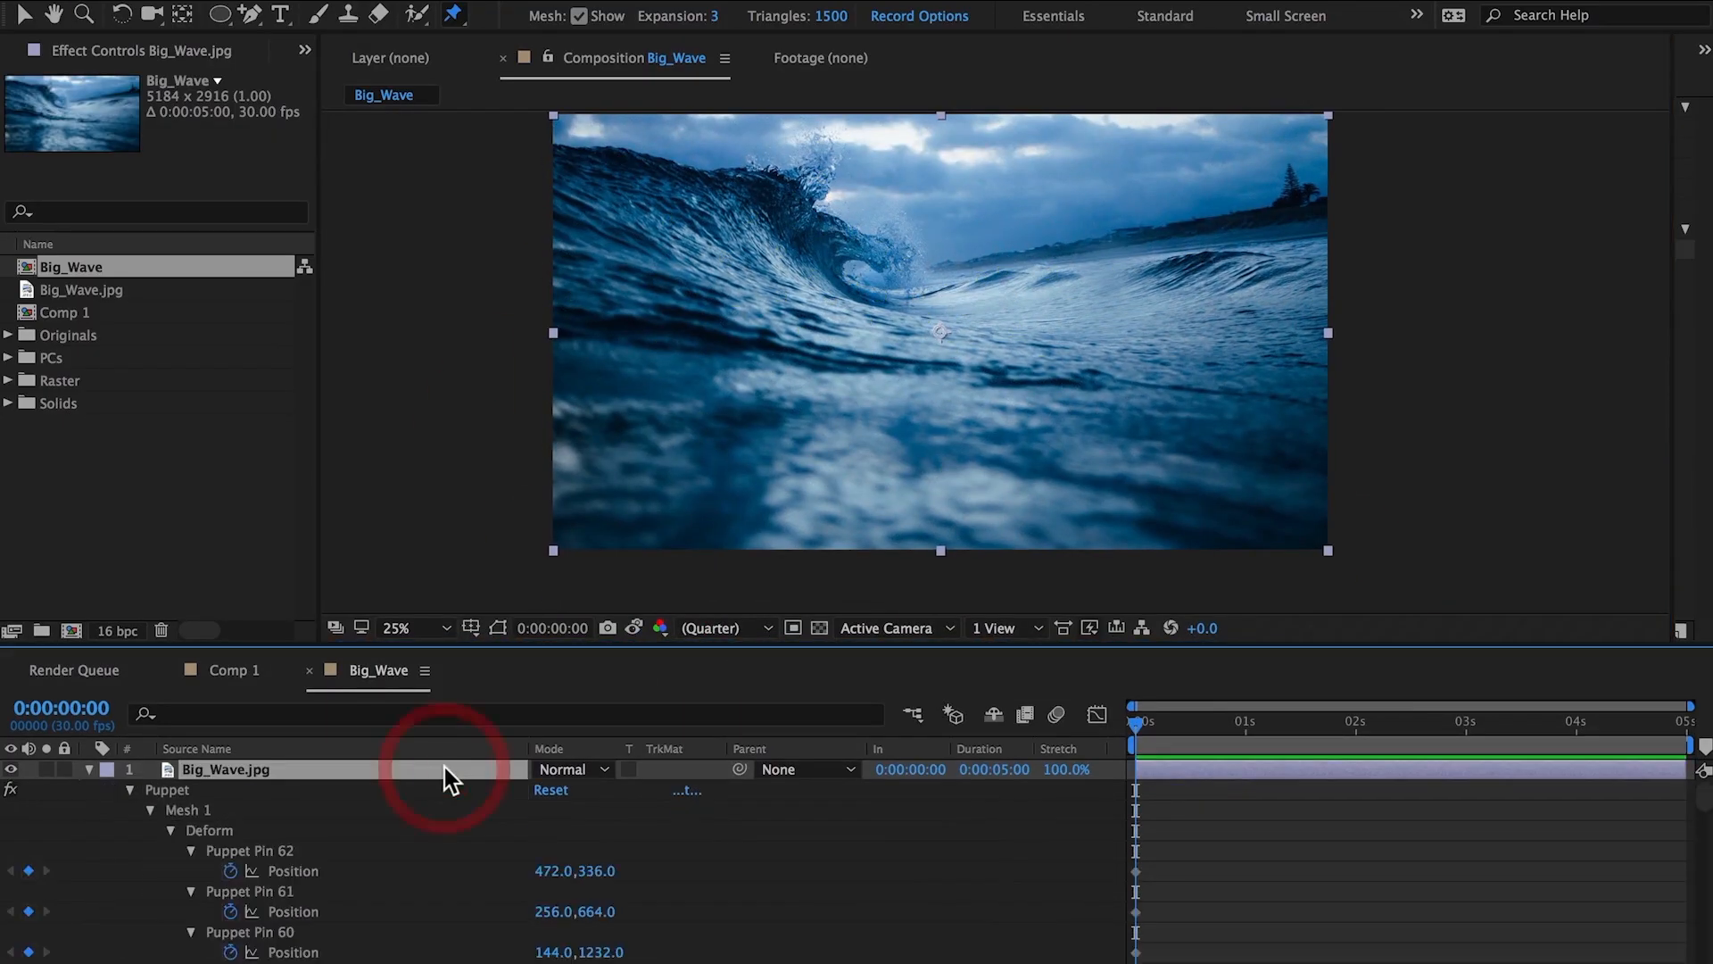
pyautogui.scroll(-10, 1244, 920)
pyautogui.click(1577, 724)
pyautogui.press('n')
pyautogui.scroll(10, 268, 868)
pyautogui.click(218, 828)
pyautogui.moveTo(607, 644); pyautogui.dragTo(608, 847)
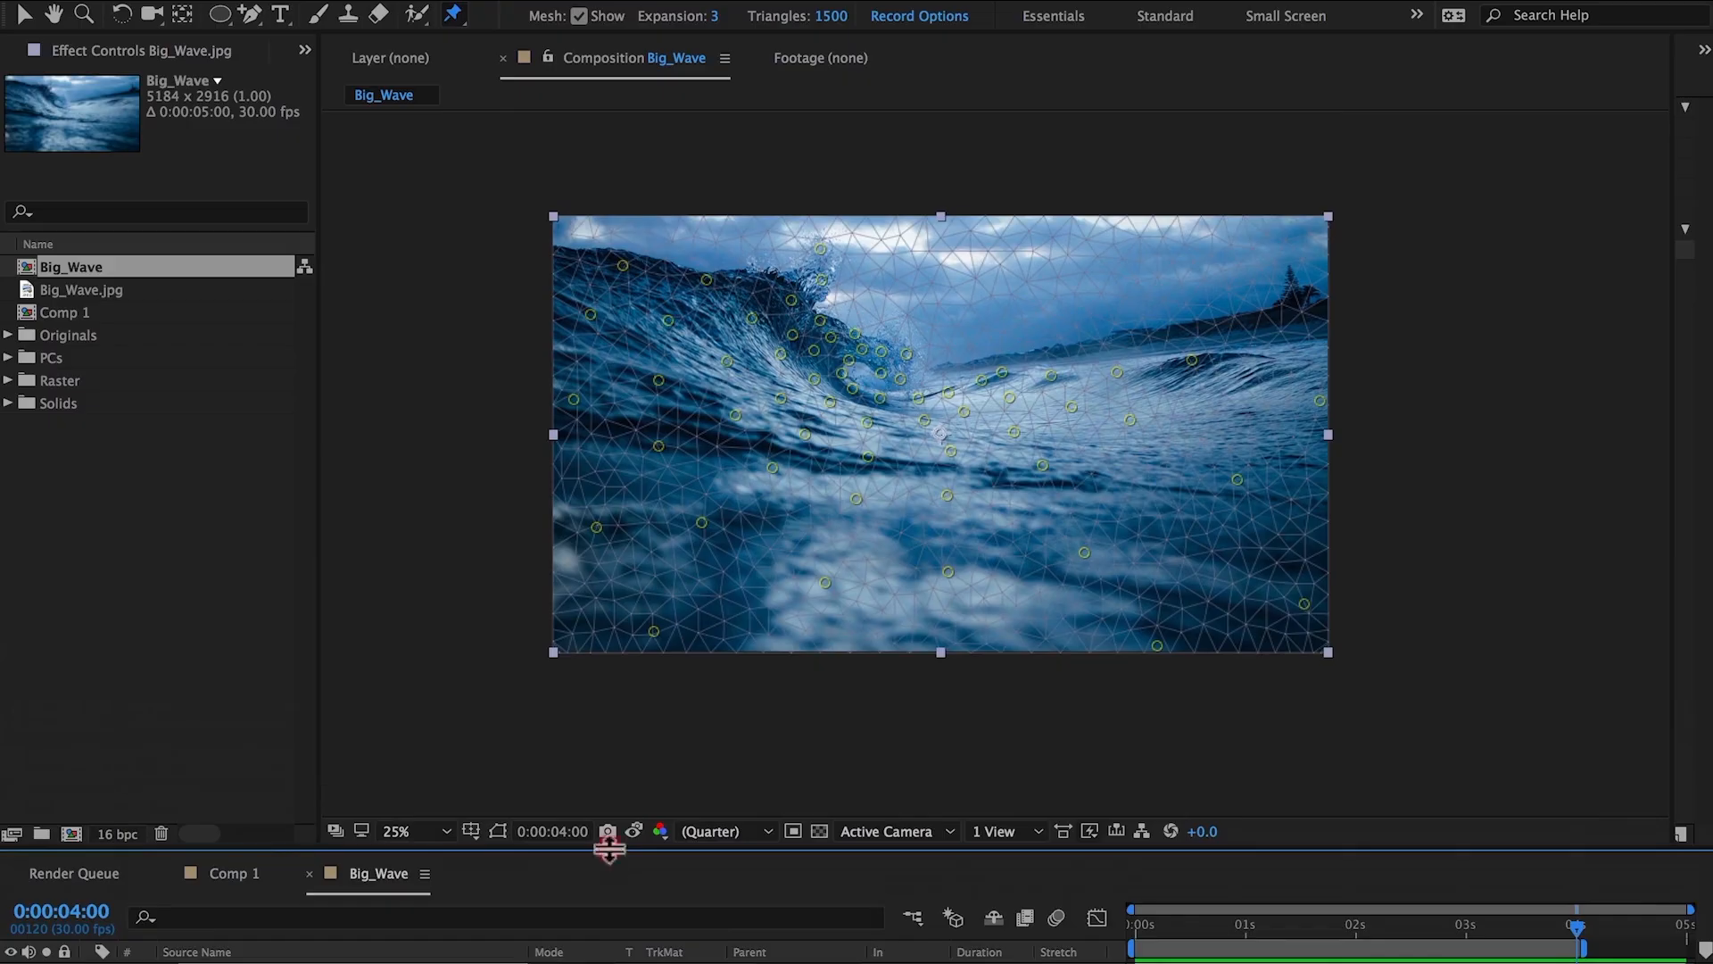
# Zoom in and drag the curl and crest pins to lift and roll the wave forward at 4 seconds.
pyautogui.press('.')
pyautogui.press('.')
pyautogui.moveTo(1008, 279); pyautogui.dragTo(1000, 284)
pyautogui.moveTo(967, 295); pyautogui.dragTo(900, 324)
pyautogui.moveTo(841, 333); pyautogui.dragTo(706, 312)
pyautogui.moveTo(687, 283); pyautogui.dragTo(684, 279)
pyautogui.moveTo(704, 259); pyautogui.dragTo(810, 302)
pyautogui.moveTo(819, 246); pyautogui.dragTo(736, 234)
pyautogui.moveTo(717, 207); pyautogui.dragTo(720, 208)
pyautogui.moveTo(1106, 287); pyautogui.dragTo(1102, 289)
pyautogui.moveTo(1024, 332); pyautogui.dragTo(929, 367)
pyautogui.moveTo(854, 376); pyautogui.dragTo(848, 379)
pyautogui.moveTo(738, 380); pyautogui.dragTo(658, 340)
pyautogui.moveTo(633, 296); pyautogui.dragTo(629, 292)
pyautogui.moveTo(634, 237); pyautogui.dragTo(672, 208)
pyautogui.moveTo(720, 208); pyautogui.dragTo(725, 208)
pyautogui.click(736, 234)
# Drag the pins along the wave's base and foreground slightly left and down.
pyautogui.moveTo(1238, 282); pyautogui.dragTo(1235, 288)
pyautogui.moveTo(1149, 349); pyautogui.dragTo(1142, 350)
pyautogui.moveTo(1033, 399); pyautogui.dragTo(1025, 404)
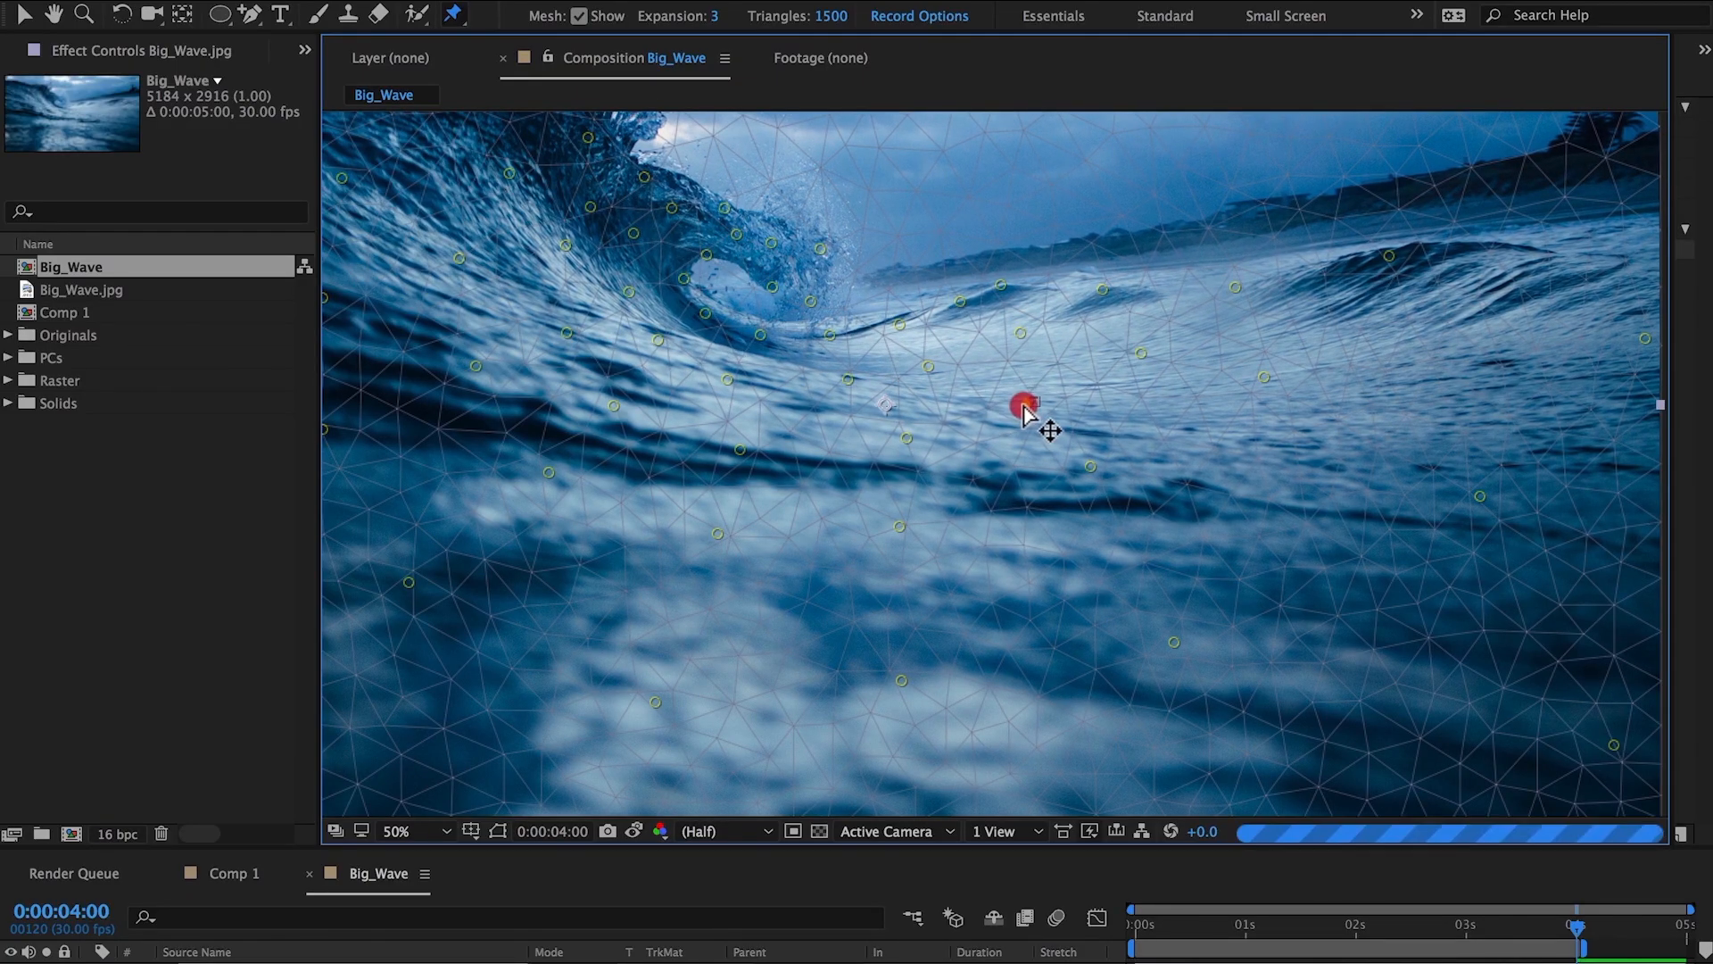
pyautogui.moveTo(907, 438); pyautogui.dragTo(897, 443)
pyautogui.moveTo(739, 449); pyautogui.dragTo(729, 449)
pyautogui.moveTo(614, 406); pyautogui.dragTo(600, 397)
pyautogui.moveTo(568, 332); pyautogui.dragTo(561, 328)
pyautogui.moveTo(566, 245); pyautogui.dragTo(565, 235)
pyautogui.moveTo(591, 206); pyautogui.dragTo(652, 174)
pyautogui.moveTo(1390, 256); pyautogui.dragTo(1381, 266)
pyautogui.moveTo(1265, 377); pyautogui.dragTo(1256, 383)
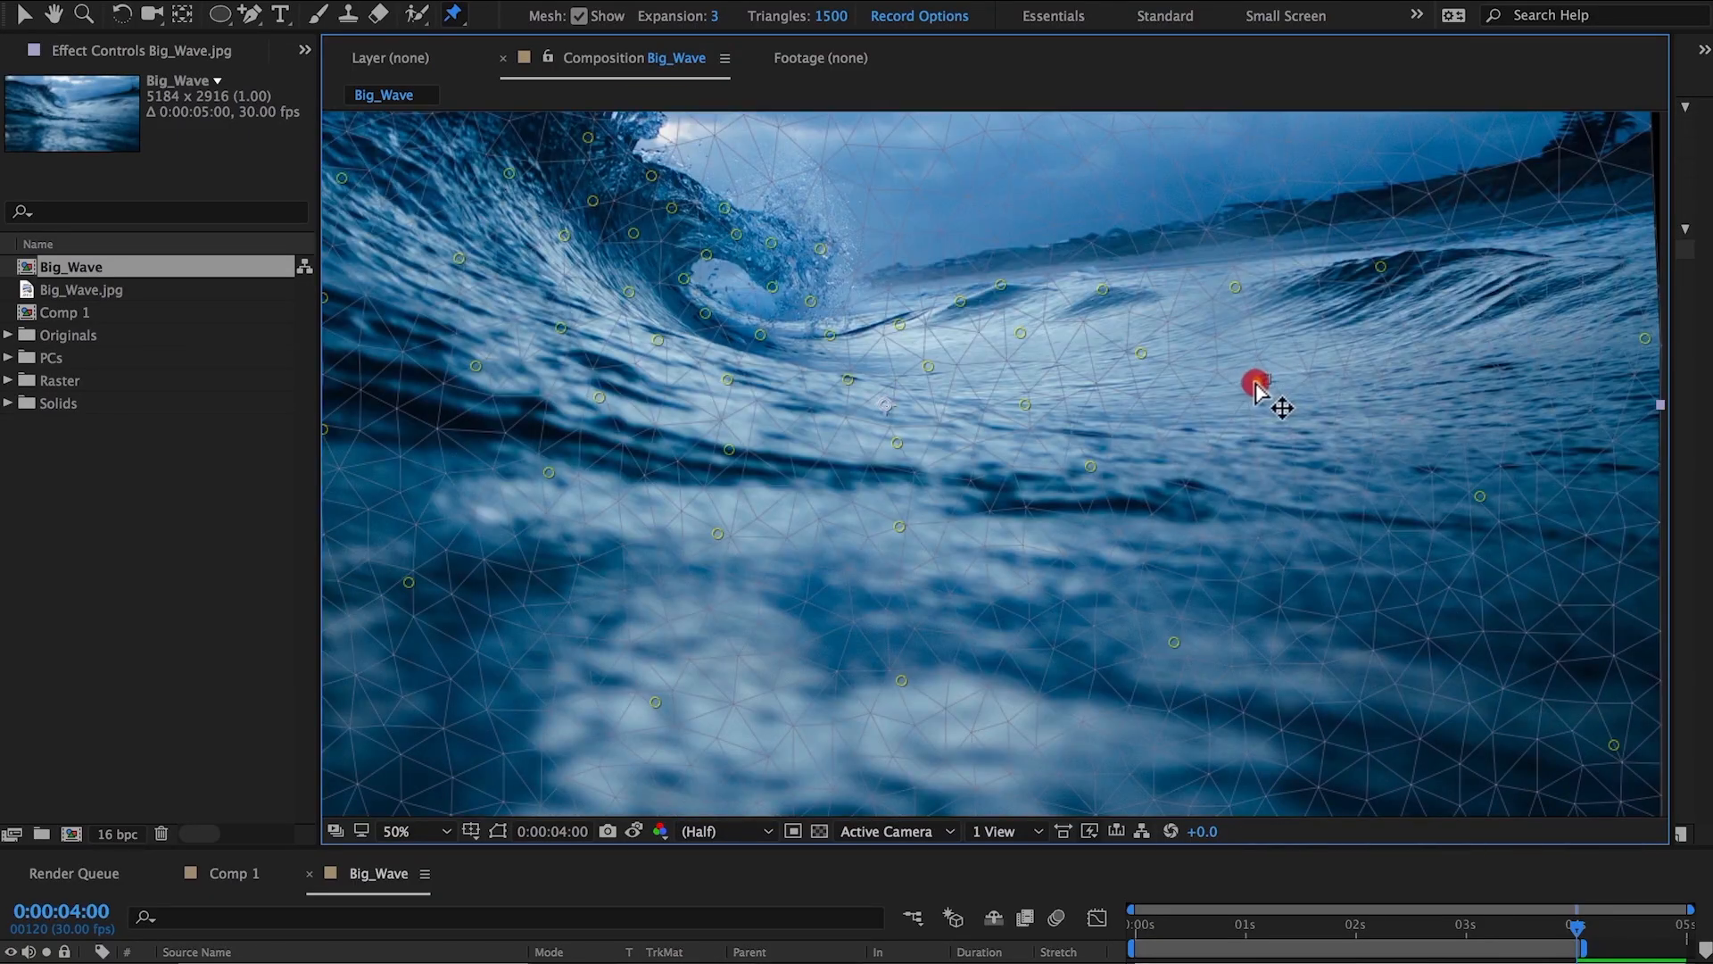
pyautogui.moveTo(1090, 466); pyautogui.dragTo(1070, 472)
pyautogui.moveTo(900, 527); pyautogui.dragTo(883, 528)
pyautogui.moveTo(549, 472); pyautogui.dragTo(538, 474)
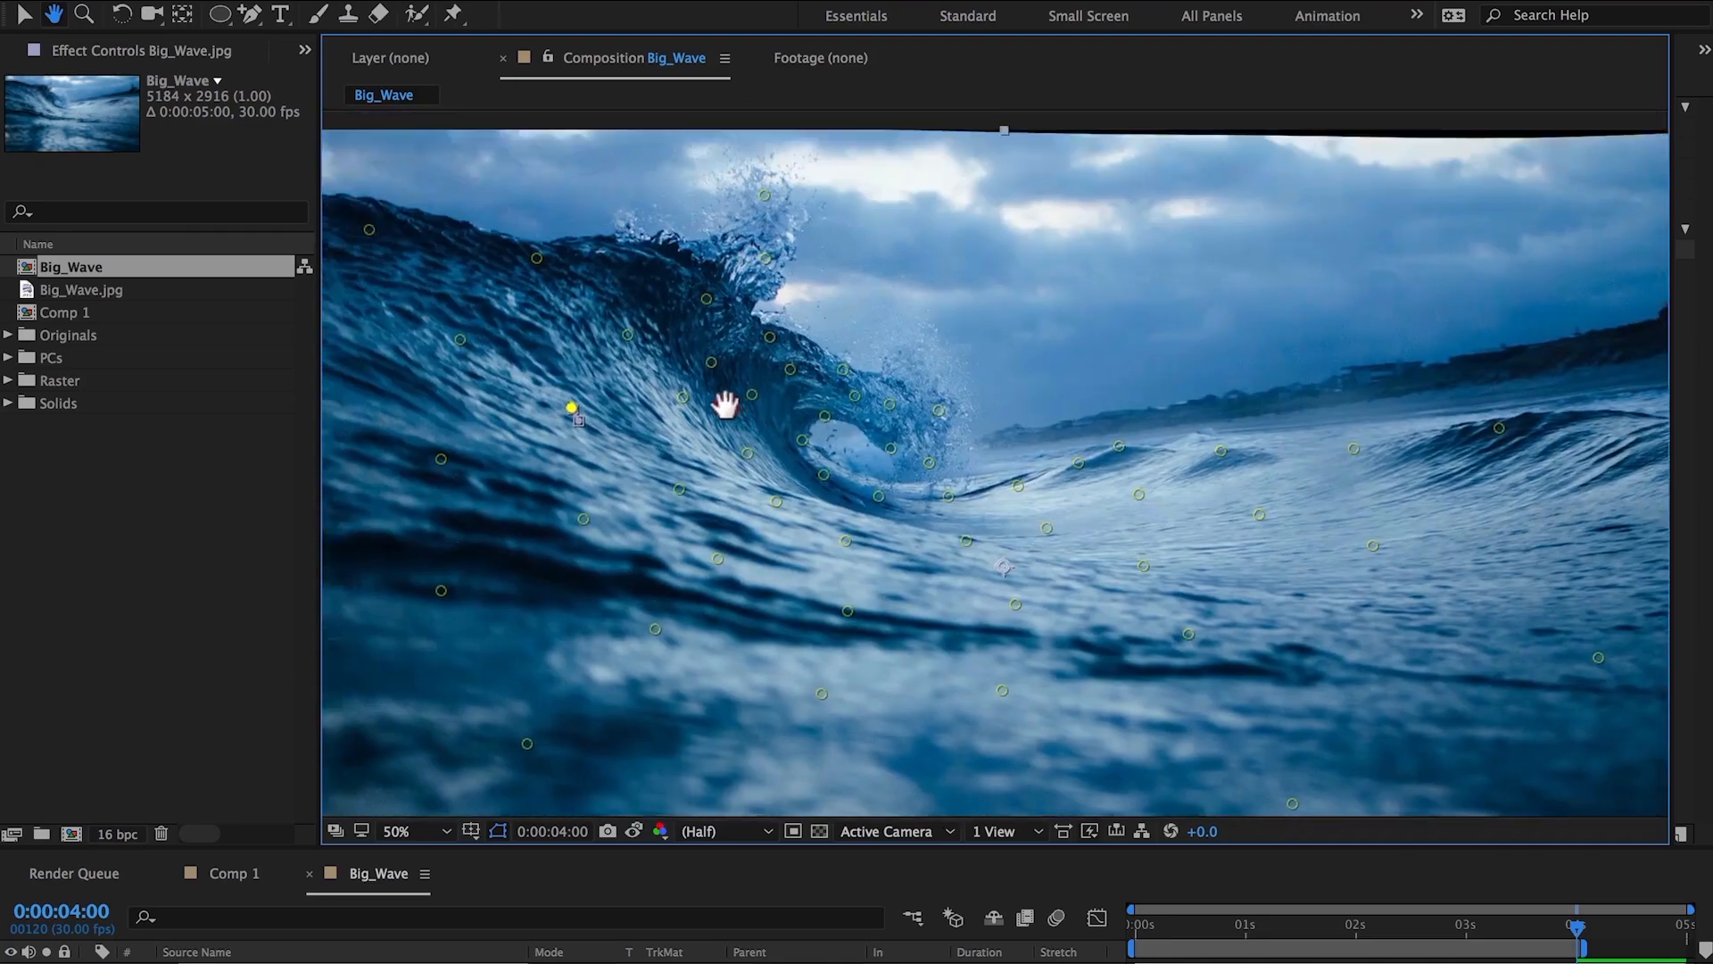
# Add pins on the wave's left face and push crest and foreground pins up and left.
pyautogui.click(637, 337)
pyautogui.moveTo(770, 204); pyautogui.dragTo(769, 198)
pyautogui.moveTo(771, 266); pyautogui.dragTo(774, 259)
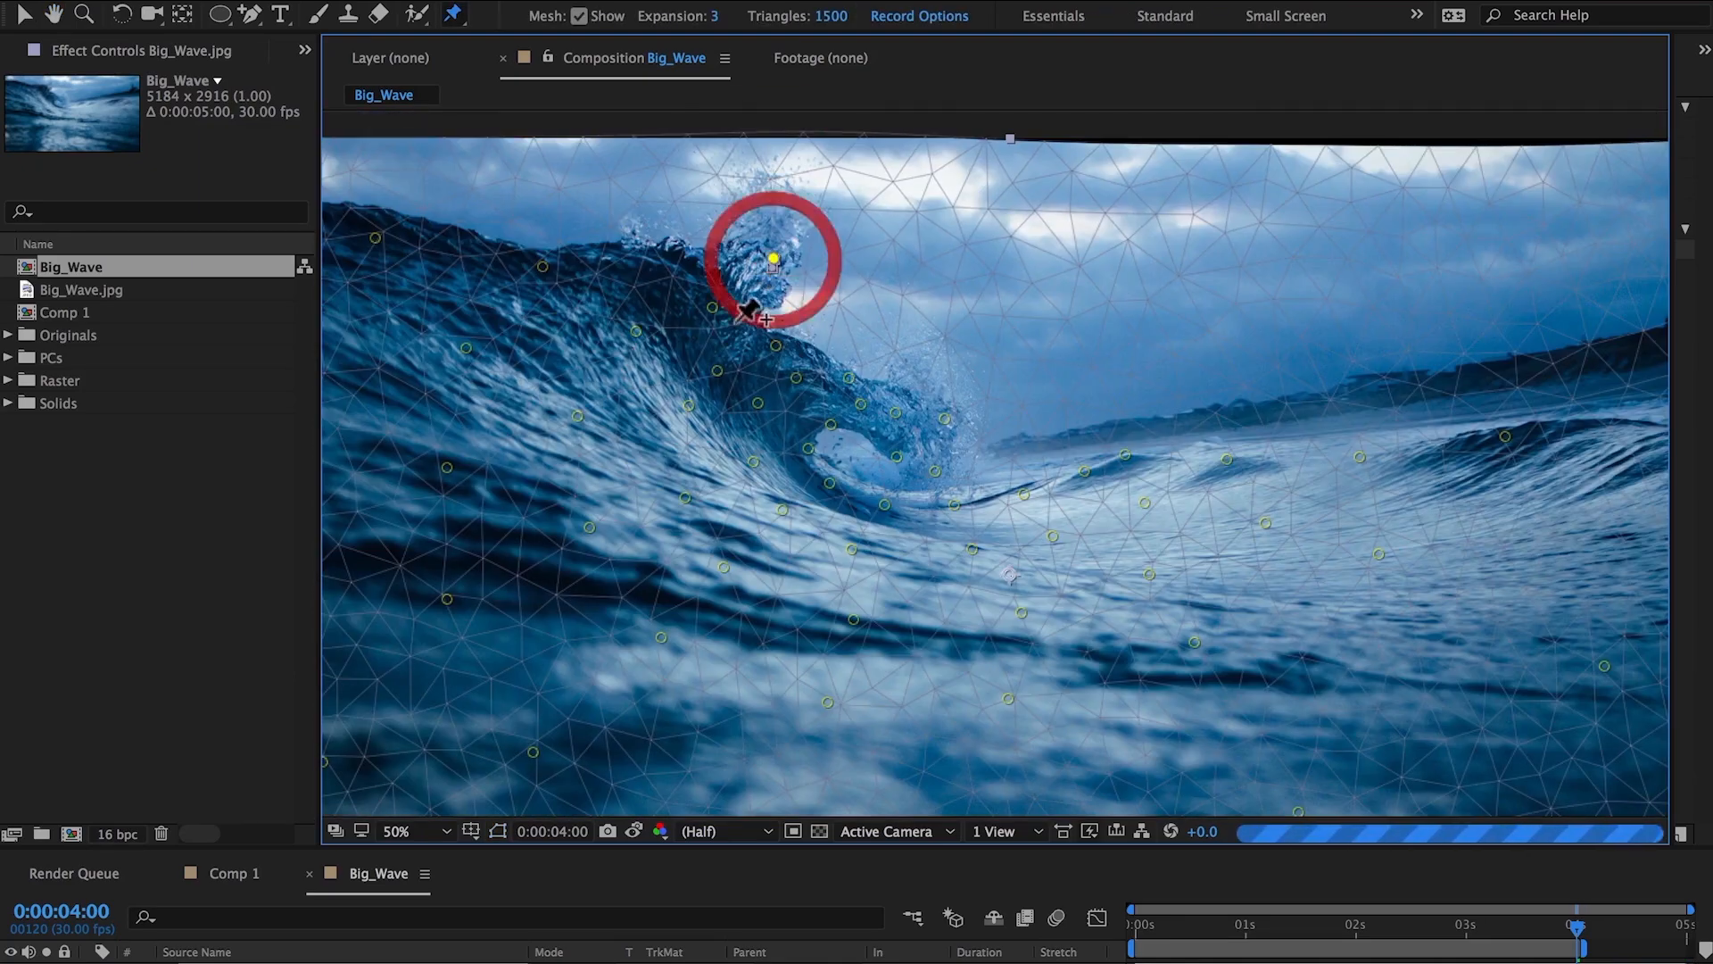
pyautogui.moveTo(712, 307); pyautogui.dragTo(713, 301)
pyautogui.click(548, 267)
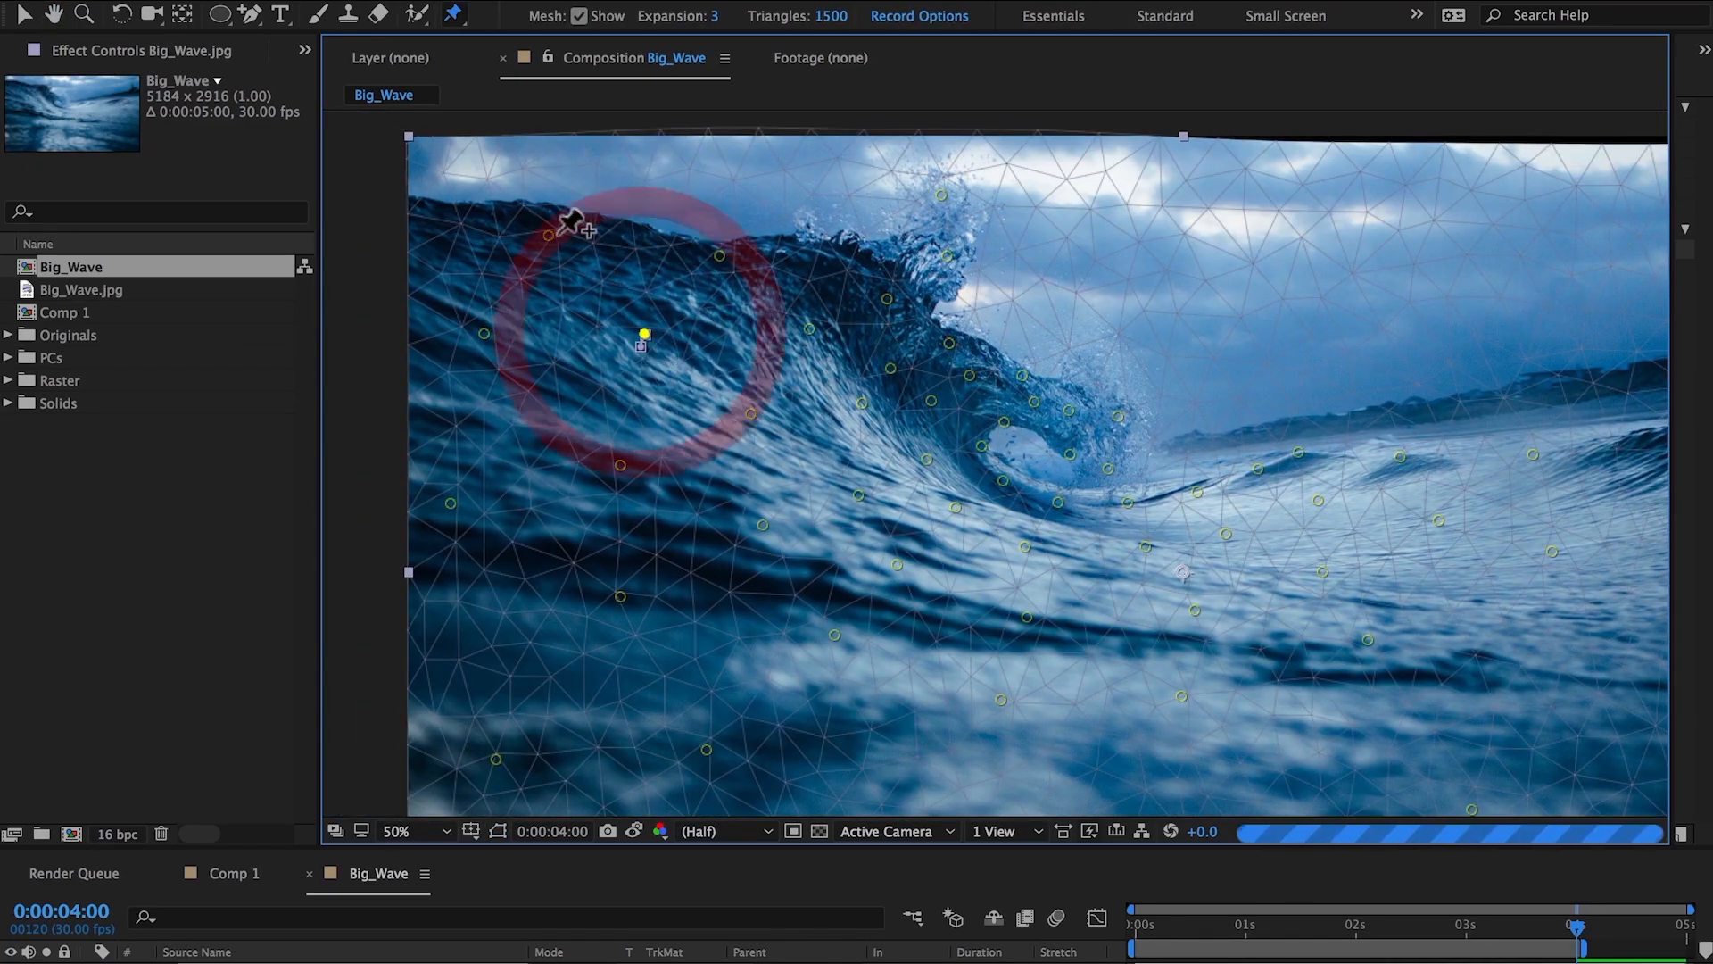
pyautogui.click(453, 489)
pyautogui.moveTo(620, 465); pyautogui.dragTo(609, 454)
pyautogui.moveTo(644, 334); pyautogui.dragTo(636, 331)
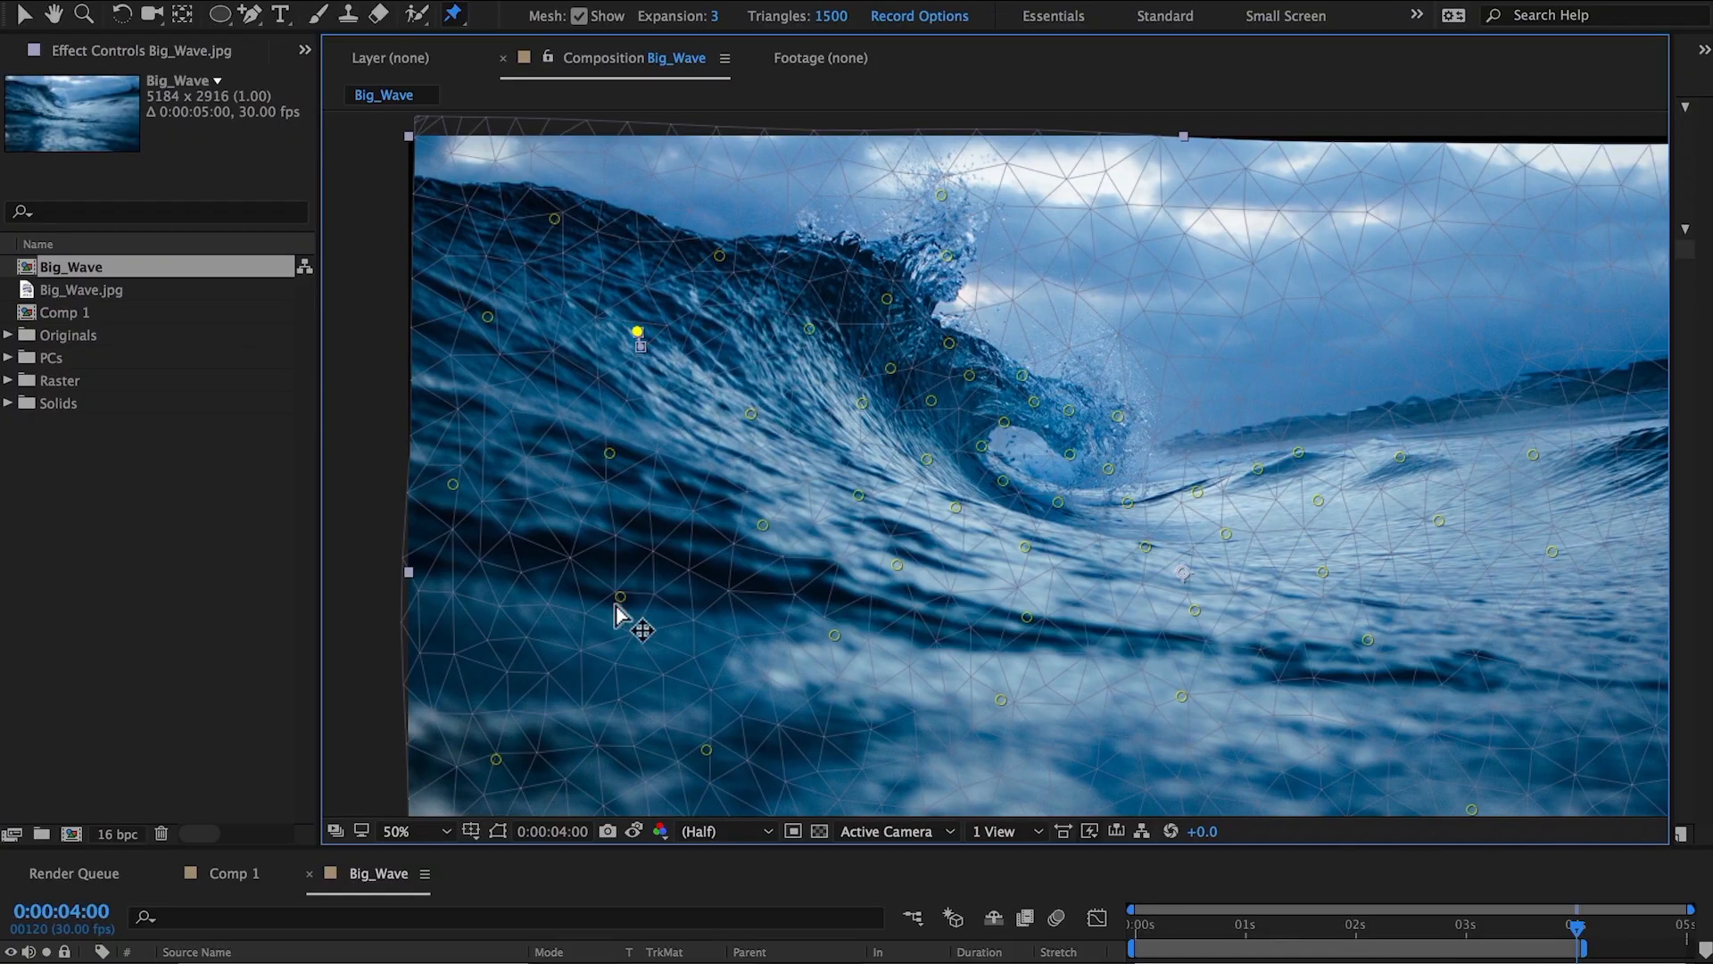
pyautogui.moveTo(620, 596); pyautogui.dragTo(610, 582)
pyautogui.moveTo(496, 760); pyautogui.dragTo(486, 743)
pyautogui.moveTo(705, 750); pyautogui.dragTo(695, 742)
pyautogui.moveTo(835, 635); pyautogui.dragTo(764, 529)
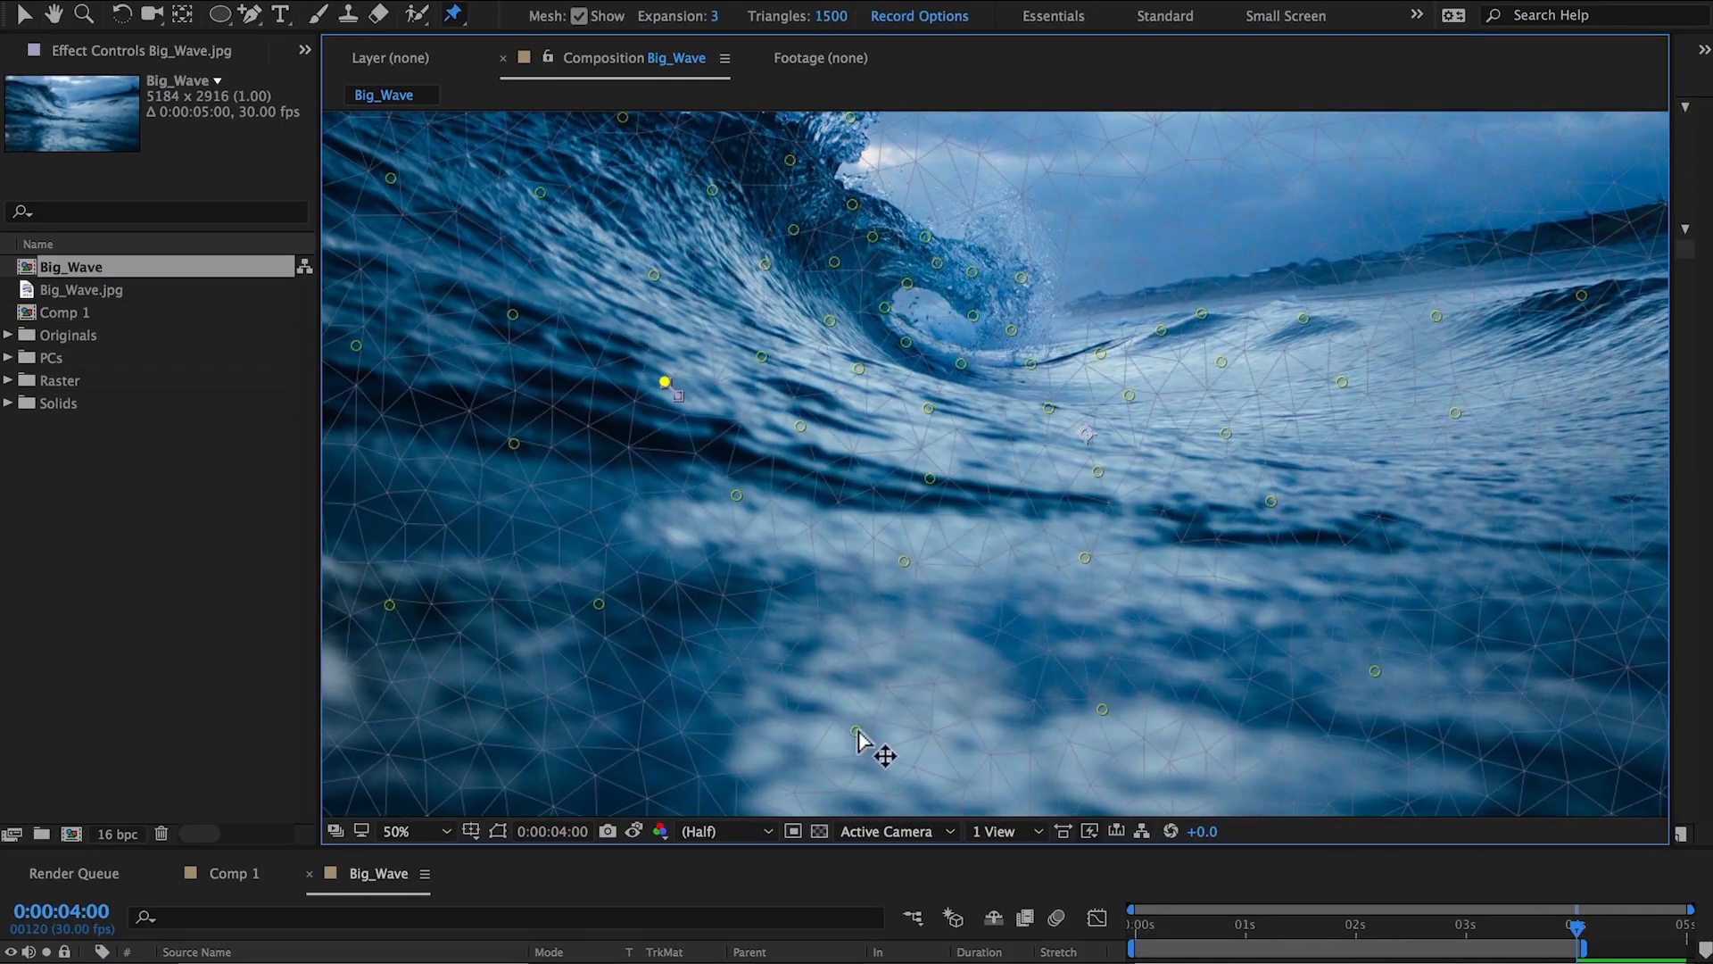
# Add foreground pins and drag right-side and bottom pins to stretch the water toward the viewer.
pyautogui.click(592, 601)
pyautogui.click(1089, 710)
pyautogui.moveTo(1375, 670); pyautogui.dragTo(1358, 674)
pyautogui.moveTo(1212, 681); pyautogui.dragTo(891, 710)
pyautogui.moveTo(1360, 559); pyautogui.dragTo(1343, 562)
pyautogui.moveTo(1526, 398); pyautogui.dragTo(1505, 407)
pyautogui.moveTo(1481, 673); pyautogui.dragTo(1475, 432)
pyautogui.moveTo(1487, 562); pyautogui.dragTo(1456, 569)
pyautogui.moveTo(1193, 645); pyautogui.dragTo(1163, 652)
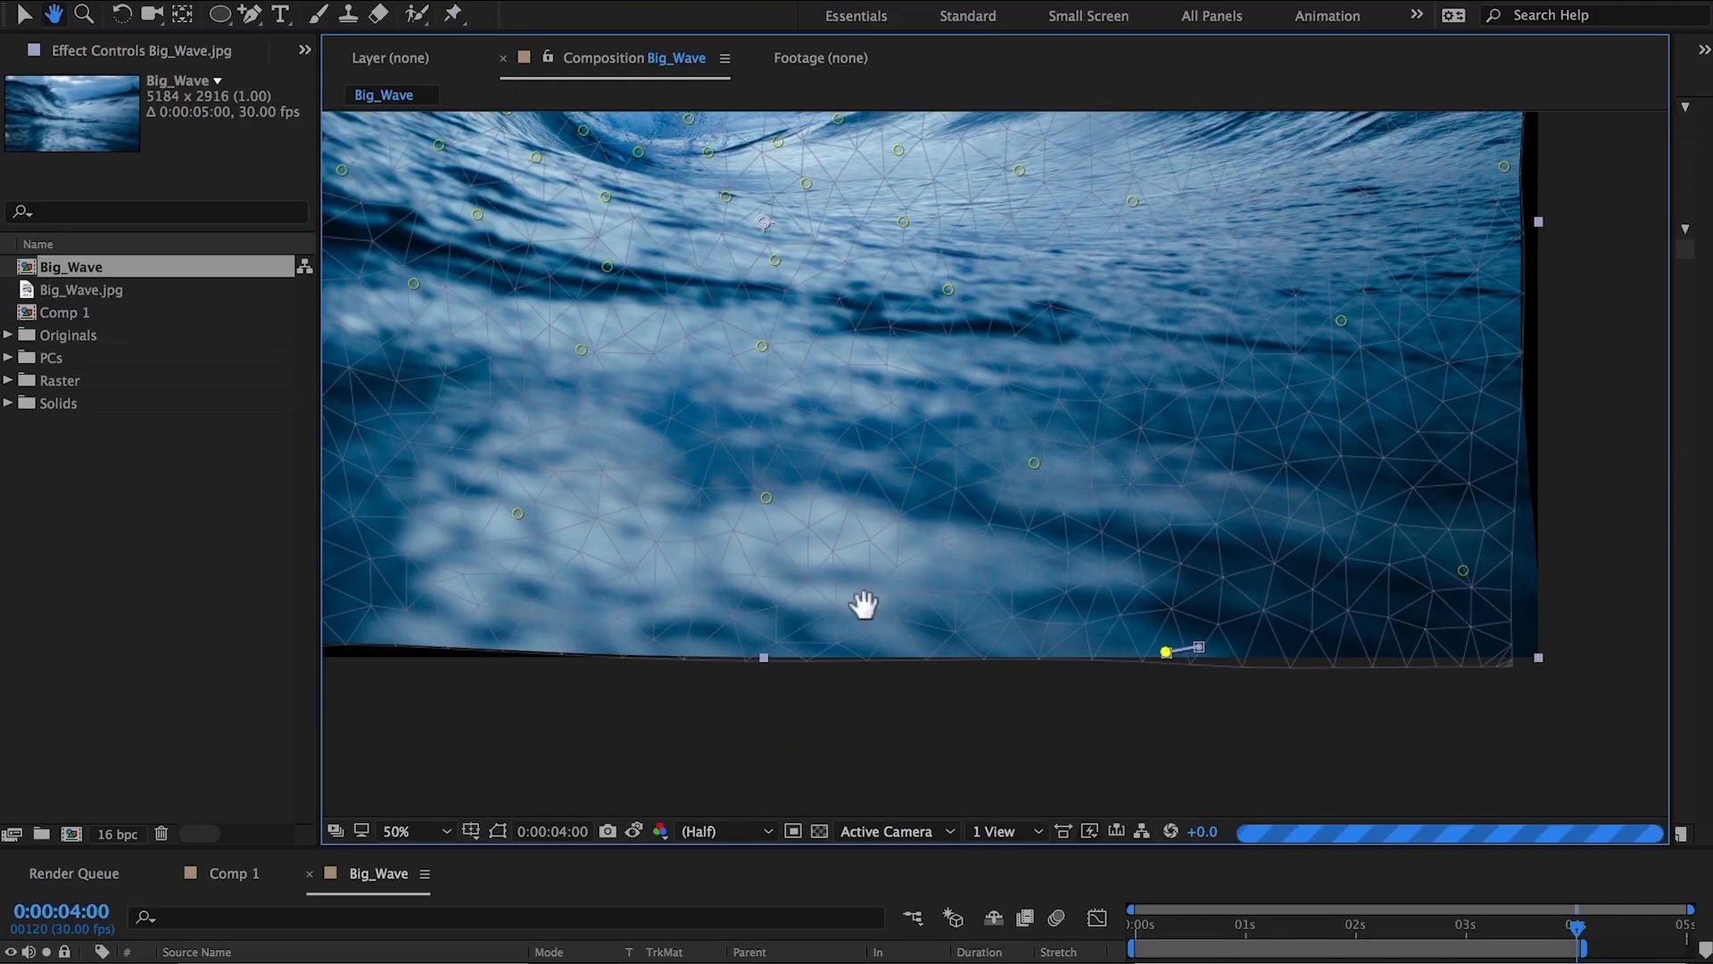
pyautogui.moveTo(865, 604); pyautogui.dragTo(1259, 608)
pyautogui.press(',')
pyautogui.moveTo(1266, 520); pyautogui.dragTo(1206, 594)
# Select the pin keyframes at 4 seconds in the timeline and nudge the lower-left pin.
pyautogui.moveTo(1469, 847); pyautogui.dragTo(1469, 540)
pyautogui.moveTo(1609, 741); pyautogui.dragTo(1542, 786)
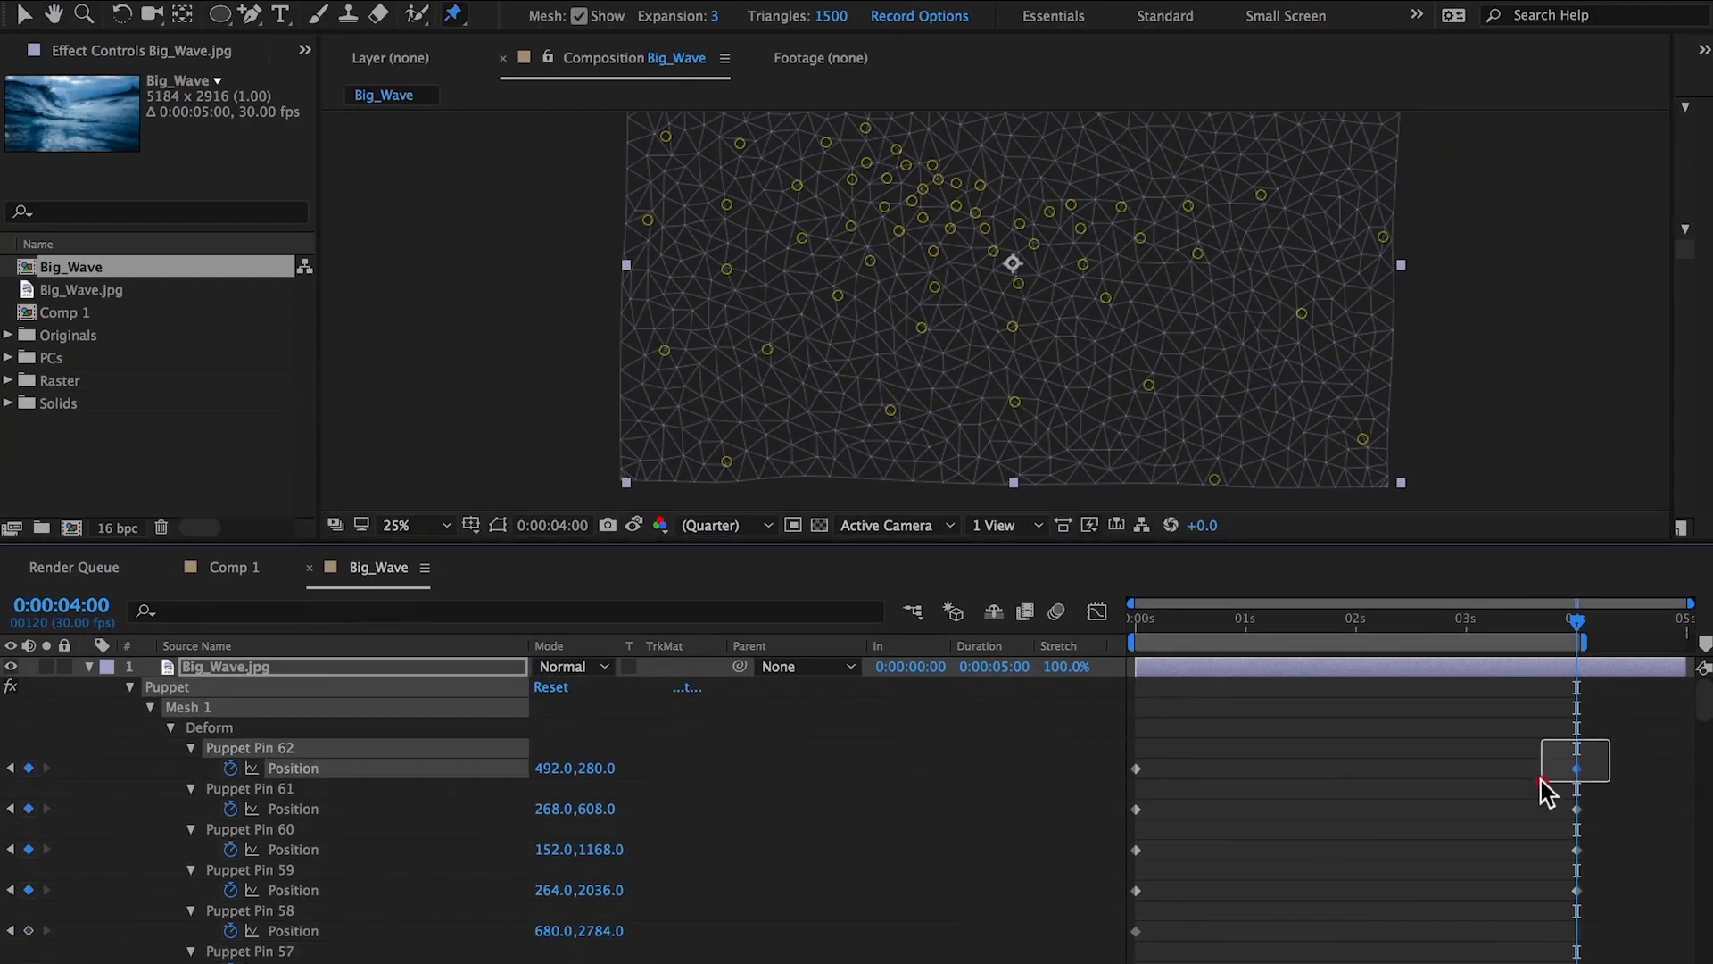
pyautogui.click(1136, 931)
pyautogui.moveTo(725, 461); pyautogui.dragTo(705, 455)
pyautogui.scroll(-15, 1635, 896)
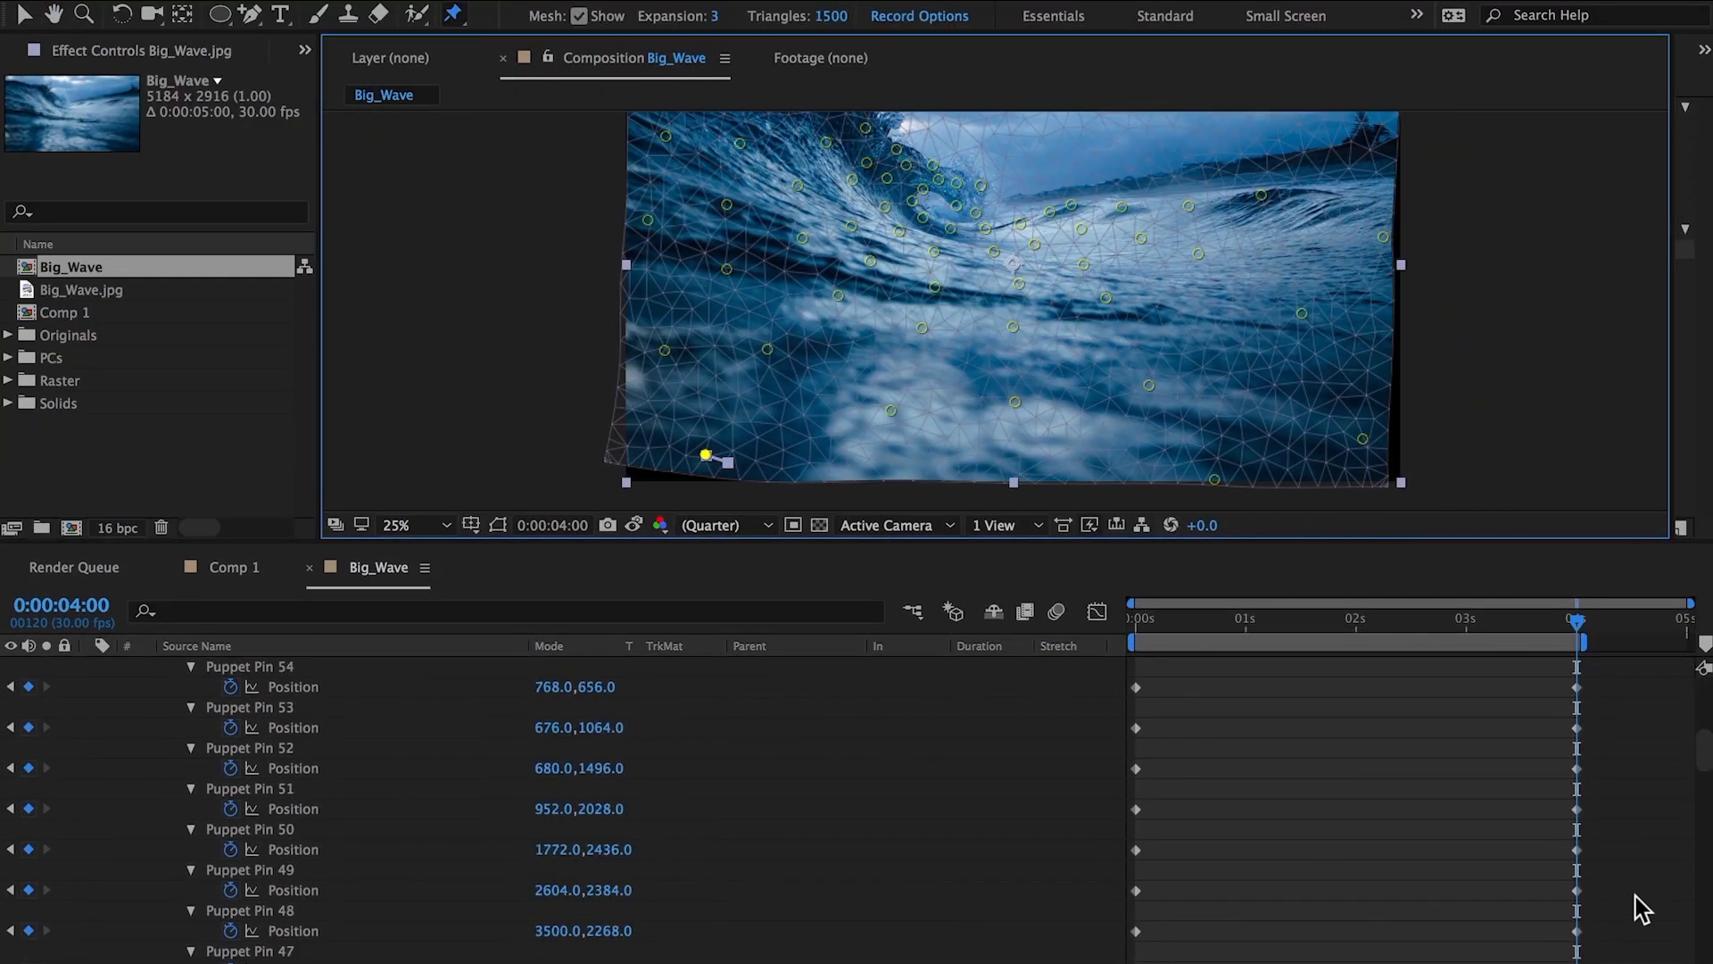
pyautogui.scroll(-12, 1636, 896)
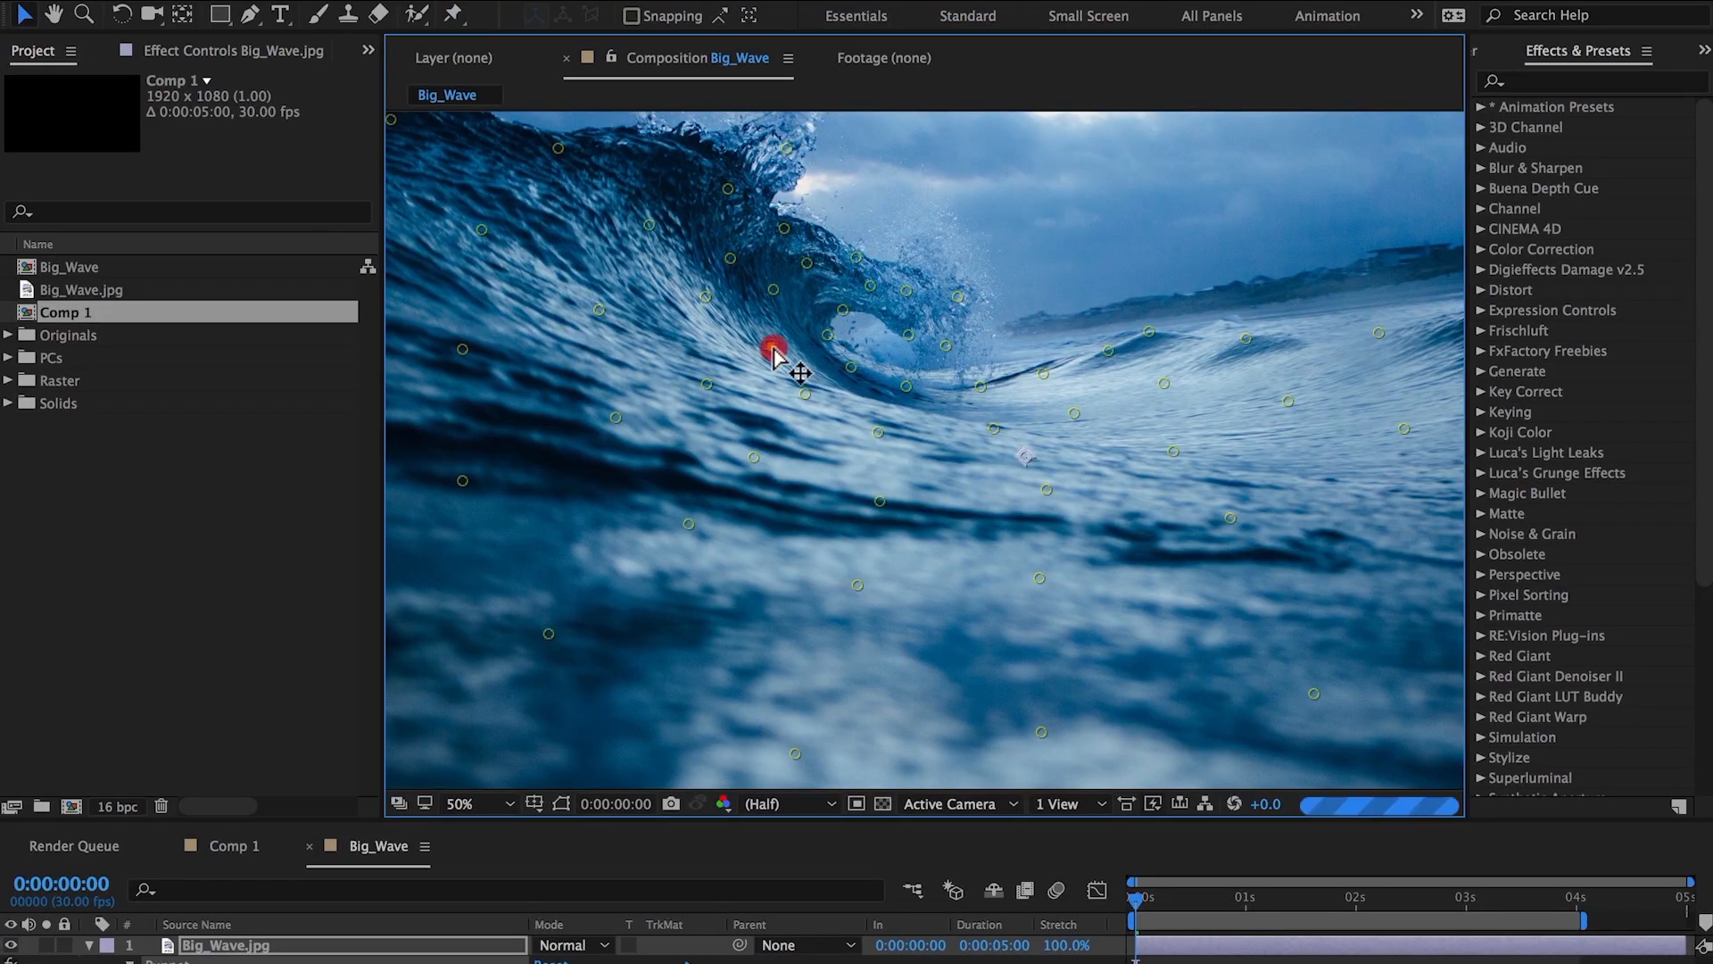
pyautogui.click(772, 348)
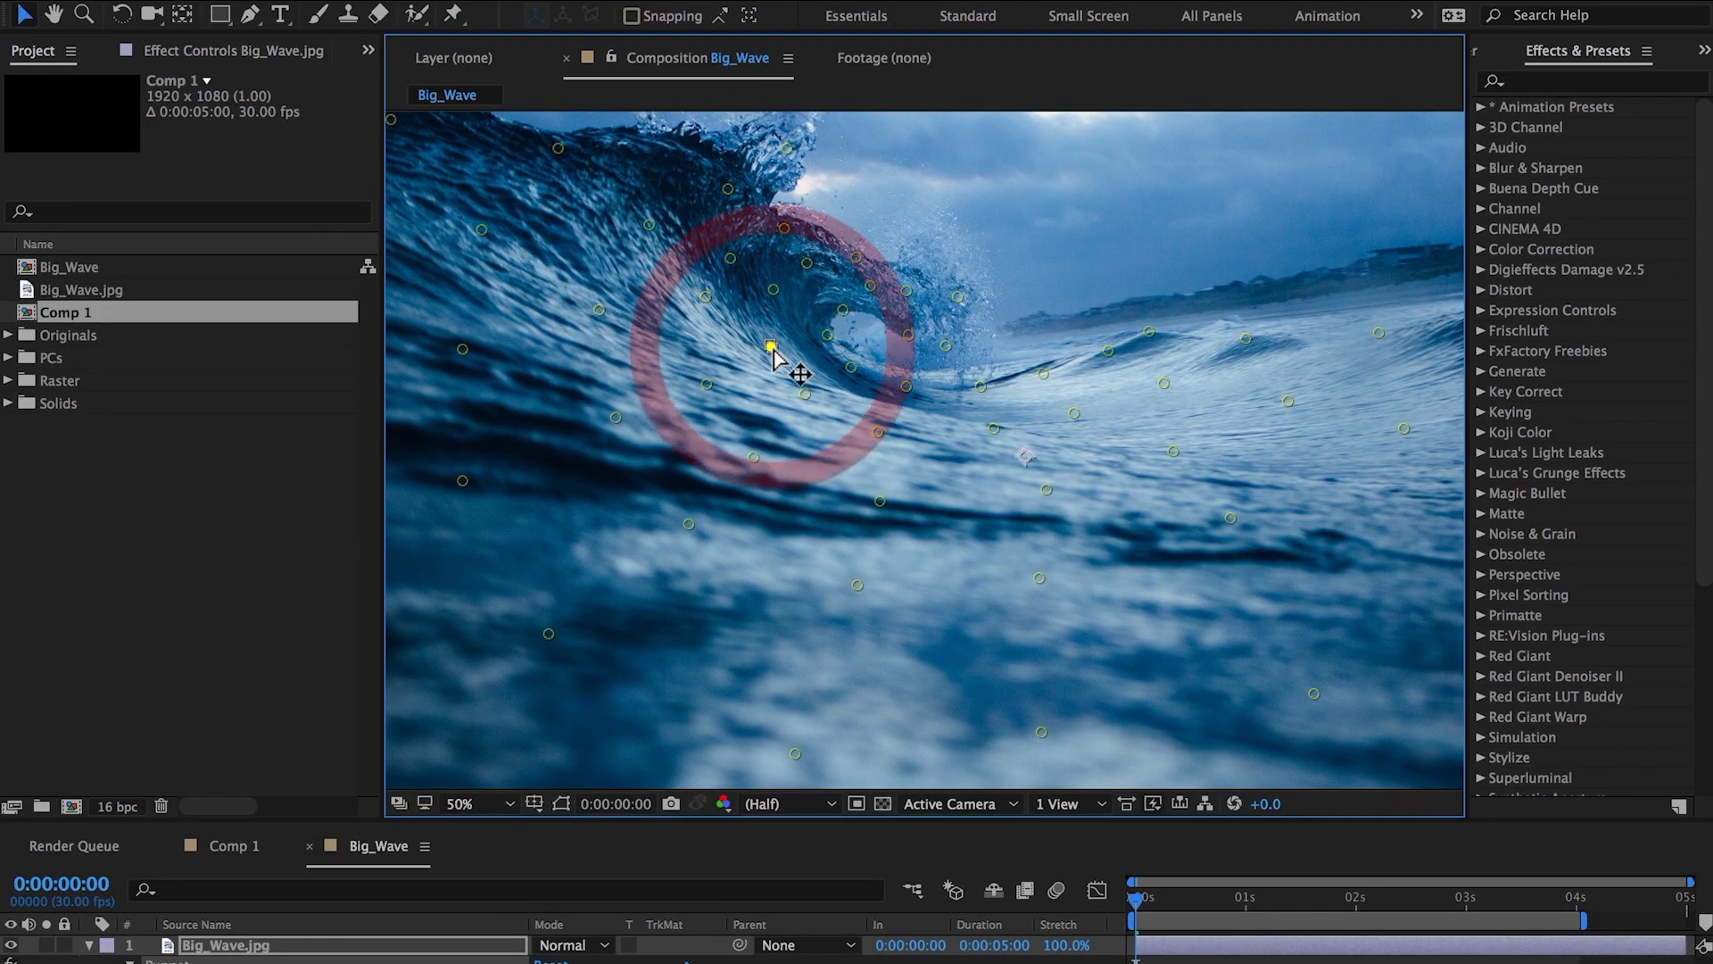
pyautogui.click(805, 393)
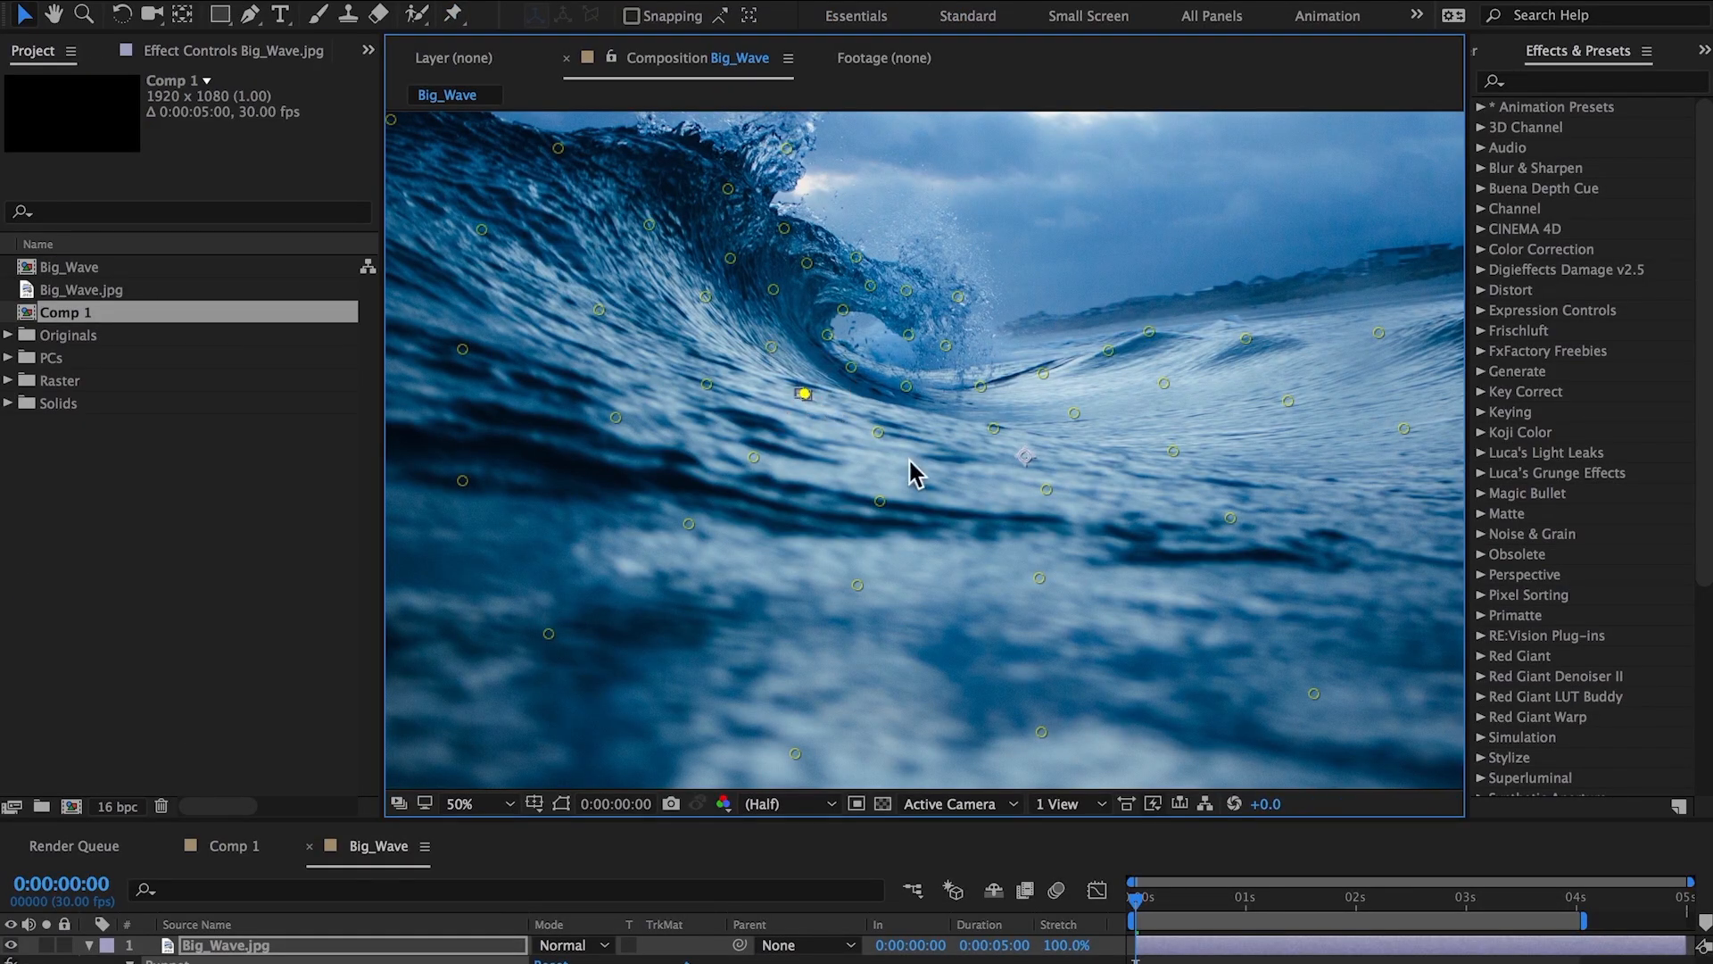
pyautogui.press('super+z')
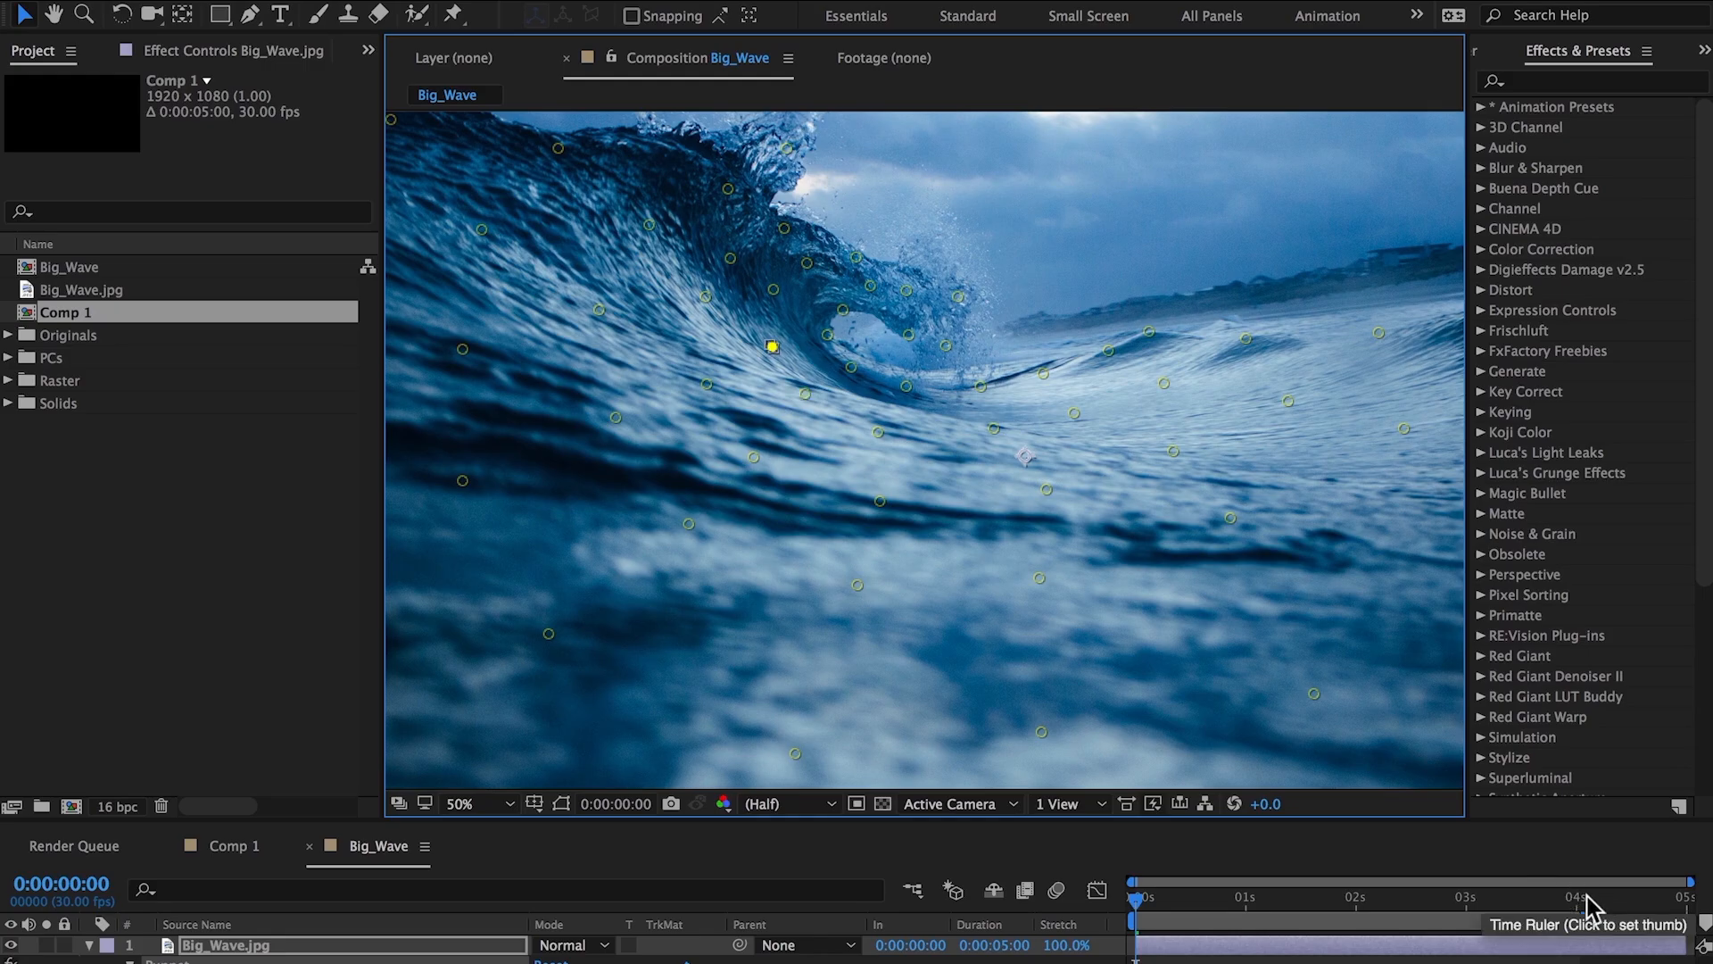
# Go to 4 seconds, select a crest pin and play a preview of the wave animation.
pyautogui.click(1577, 899)
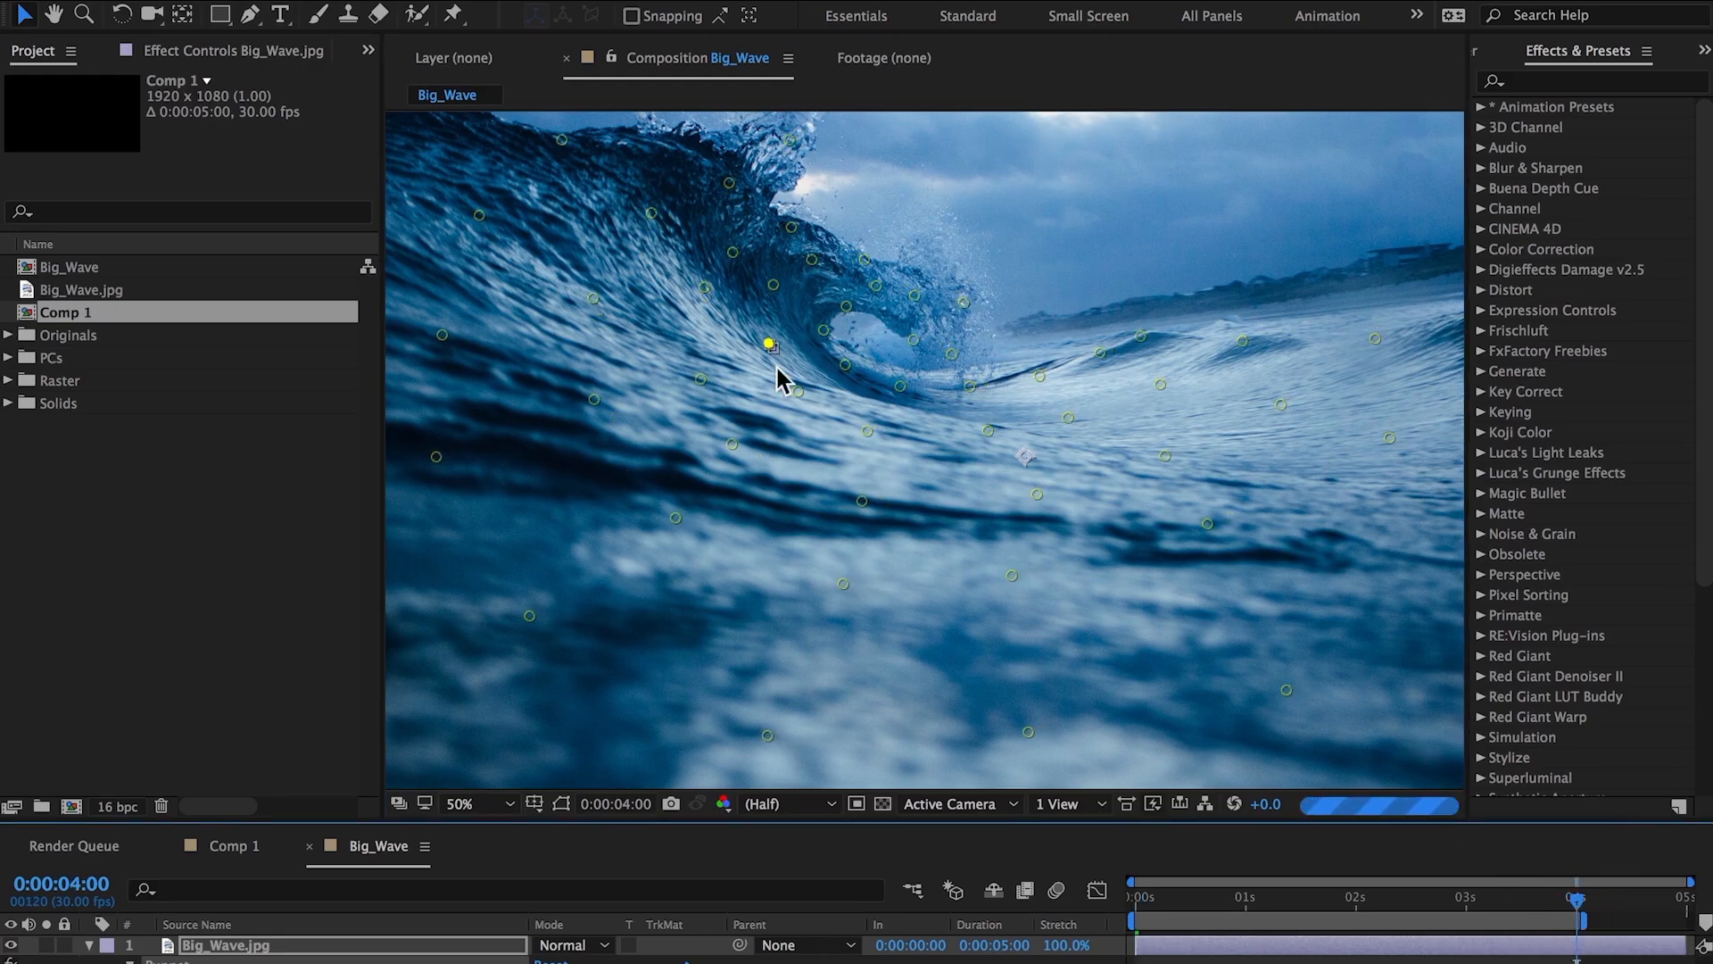
pyautogui.click(705, 297)
pyautogui.press('space')
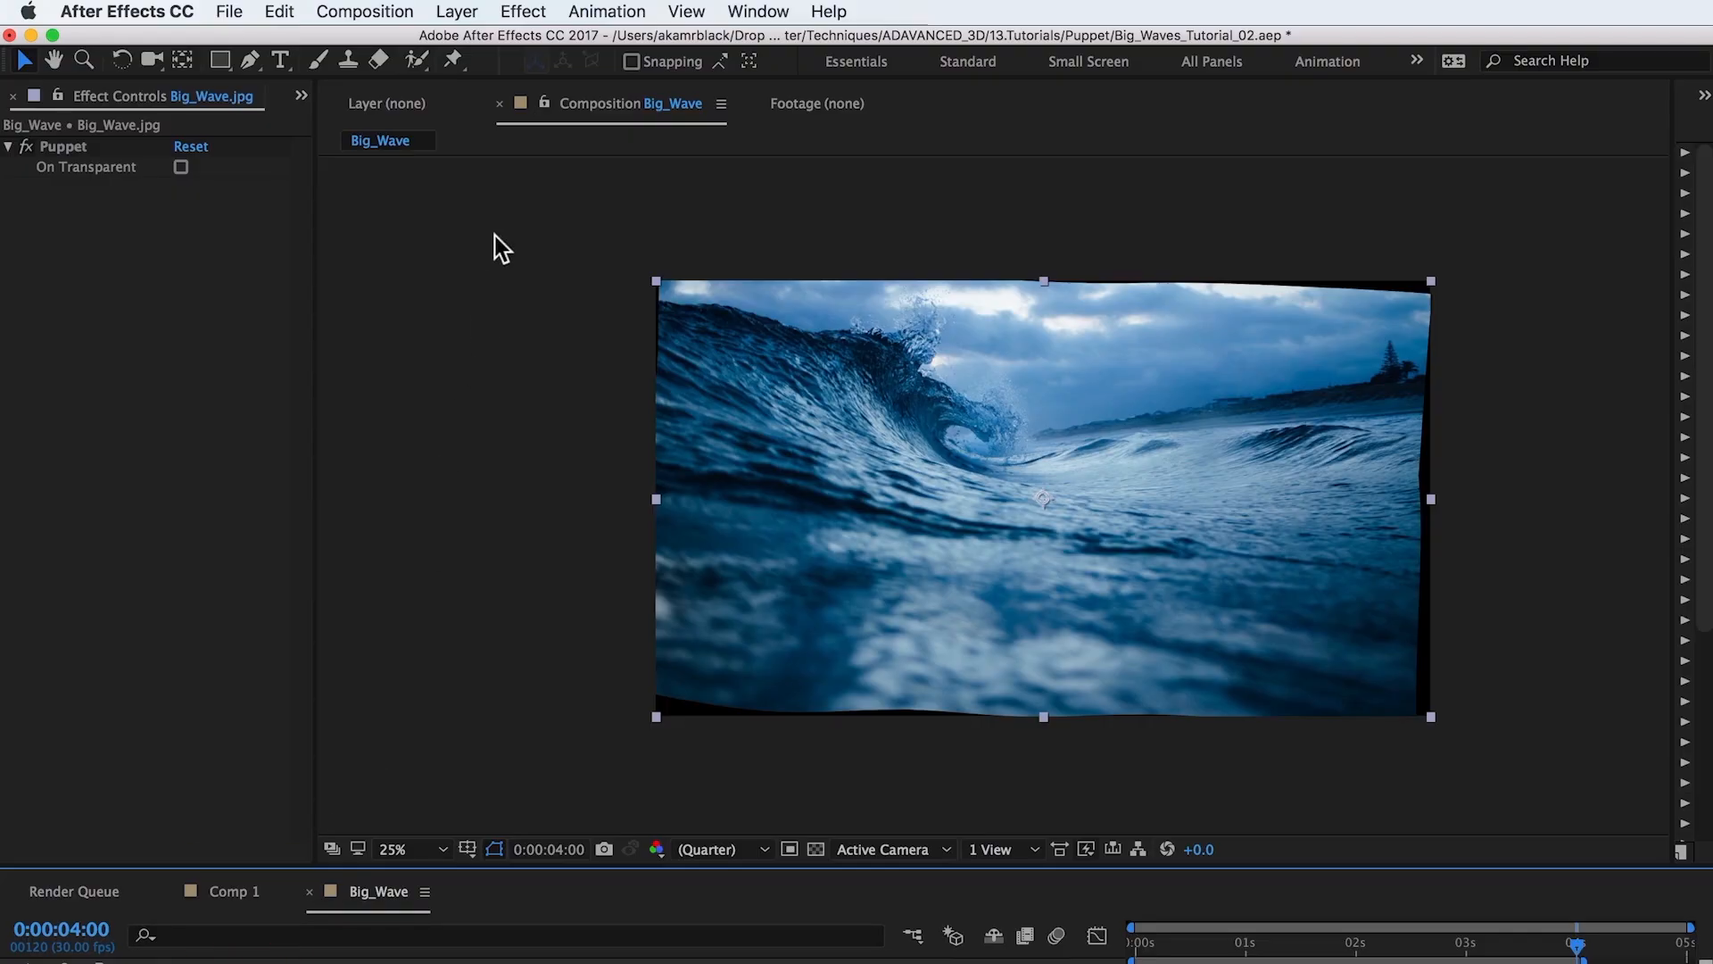
# Apply the Unsharp Mask effect to the wave layer.
pyautogui.click(534, 11)
pyautogui.moveTo(689, 169)
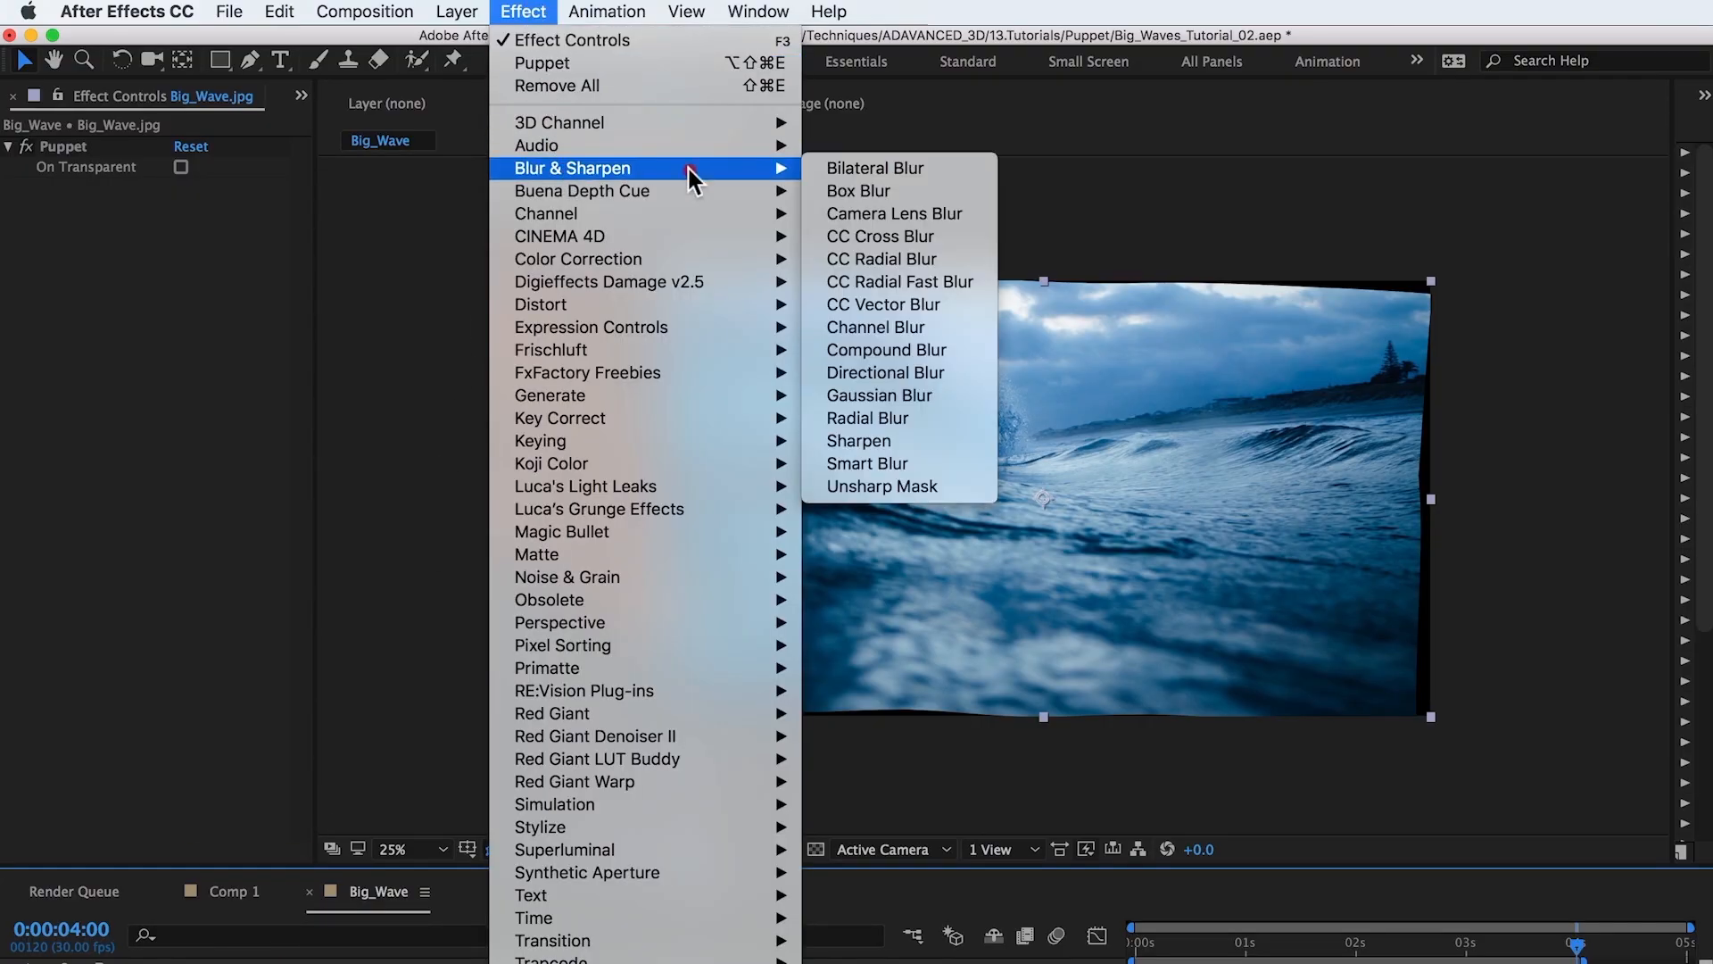
pyautogui.click(866, 486)
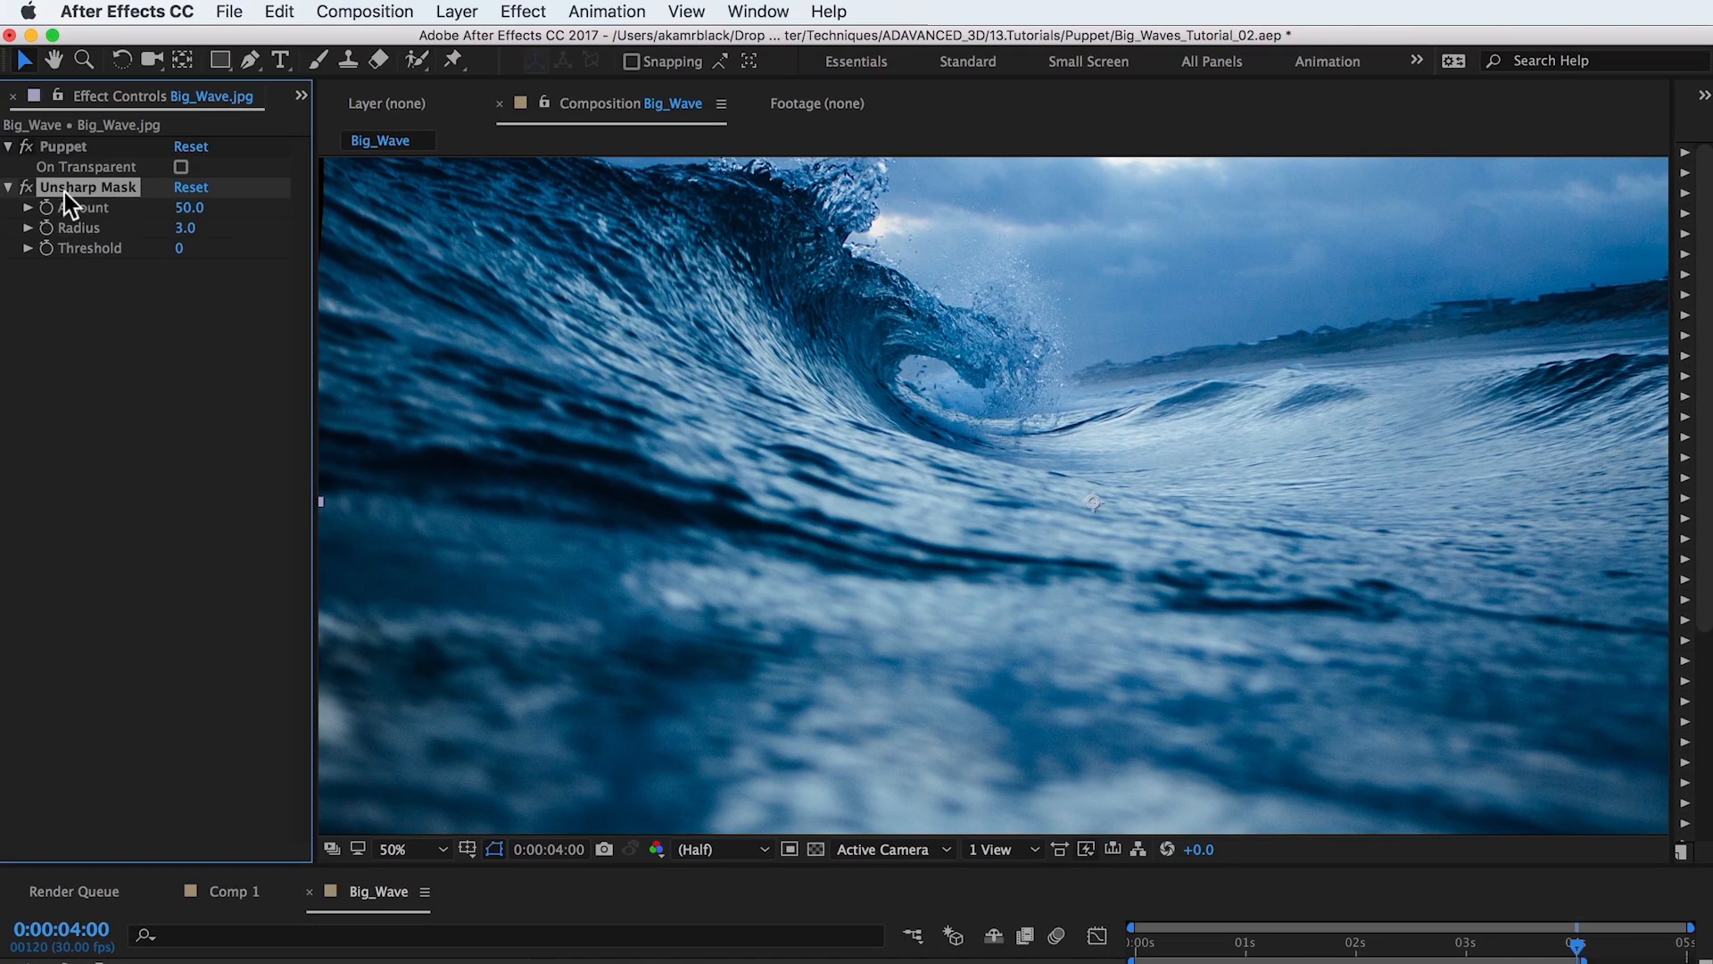
# Apply a Curves effect and add two points to the RGB curve for a slight contrast boost.
pyautogui.click(519, 10)
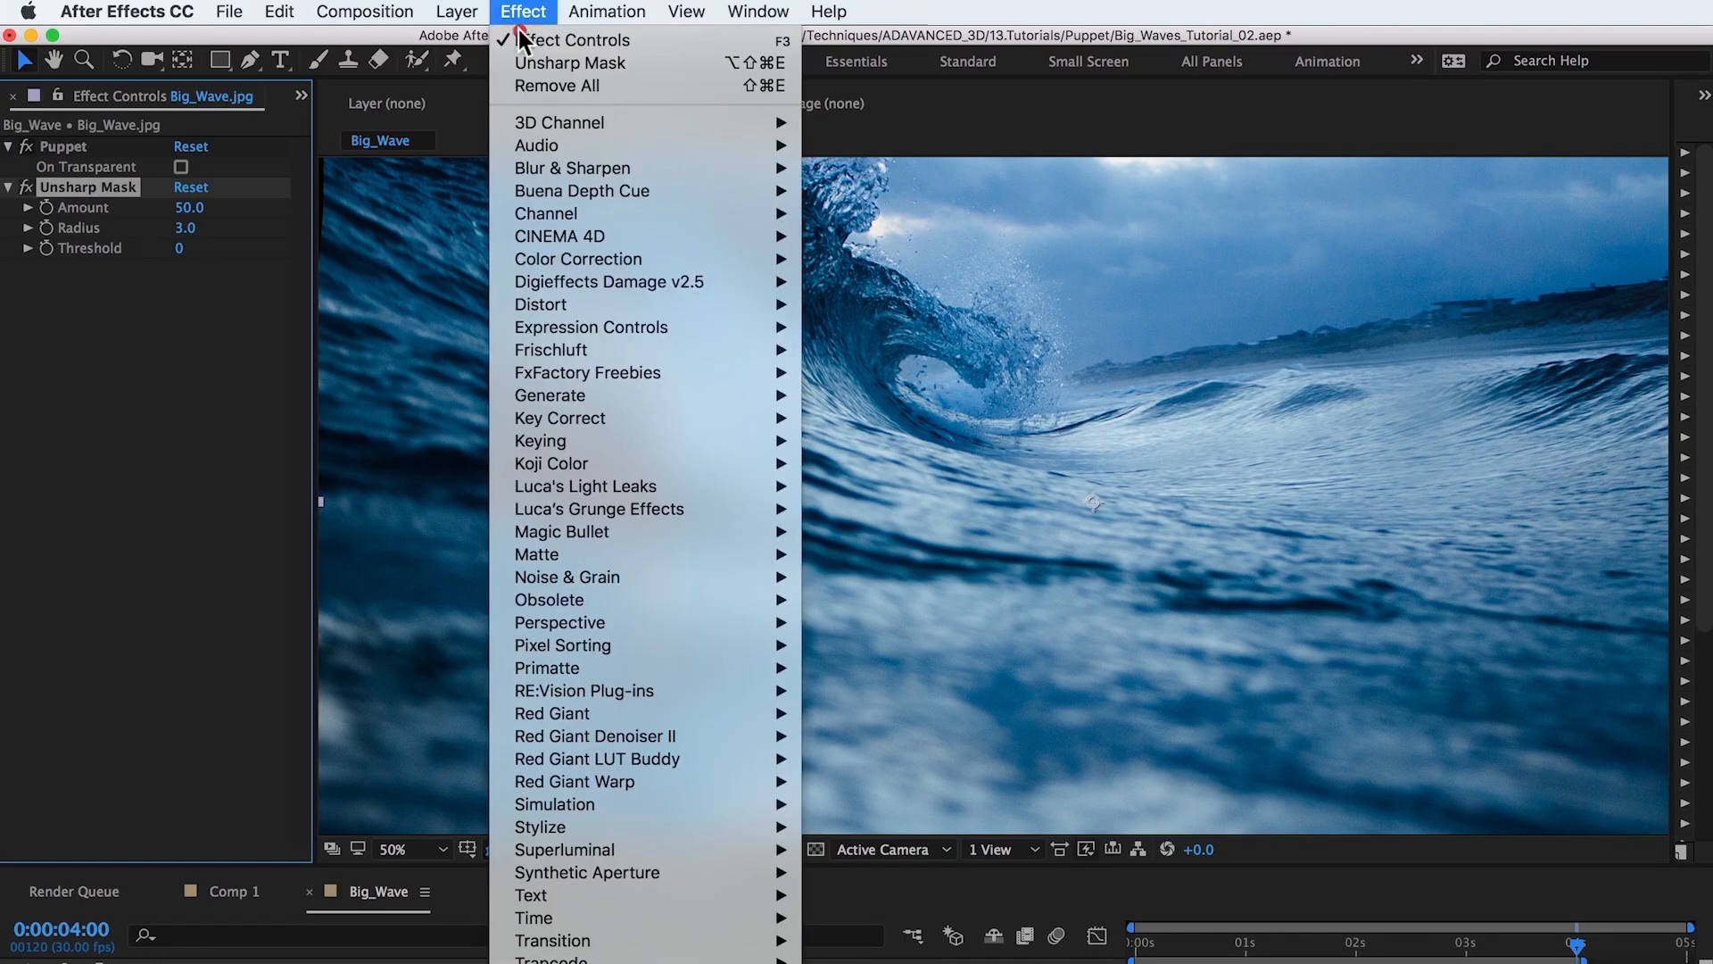
pyautogui.moveTo(553, 255)
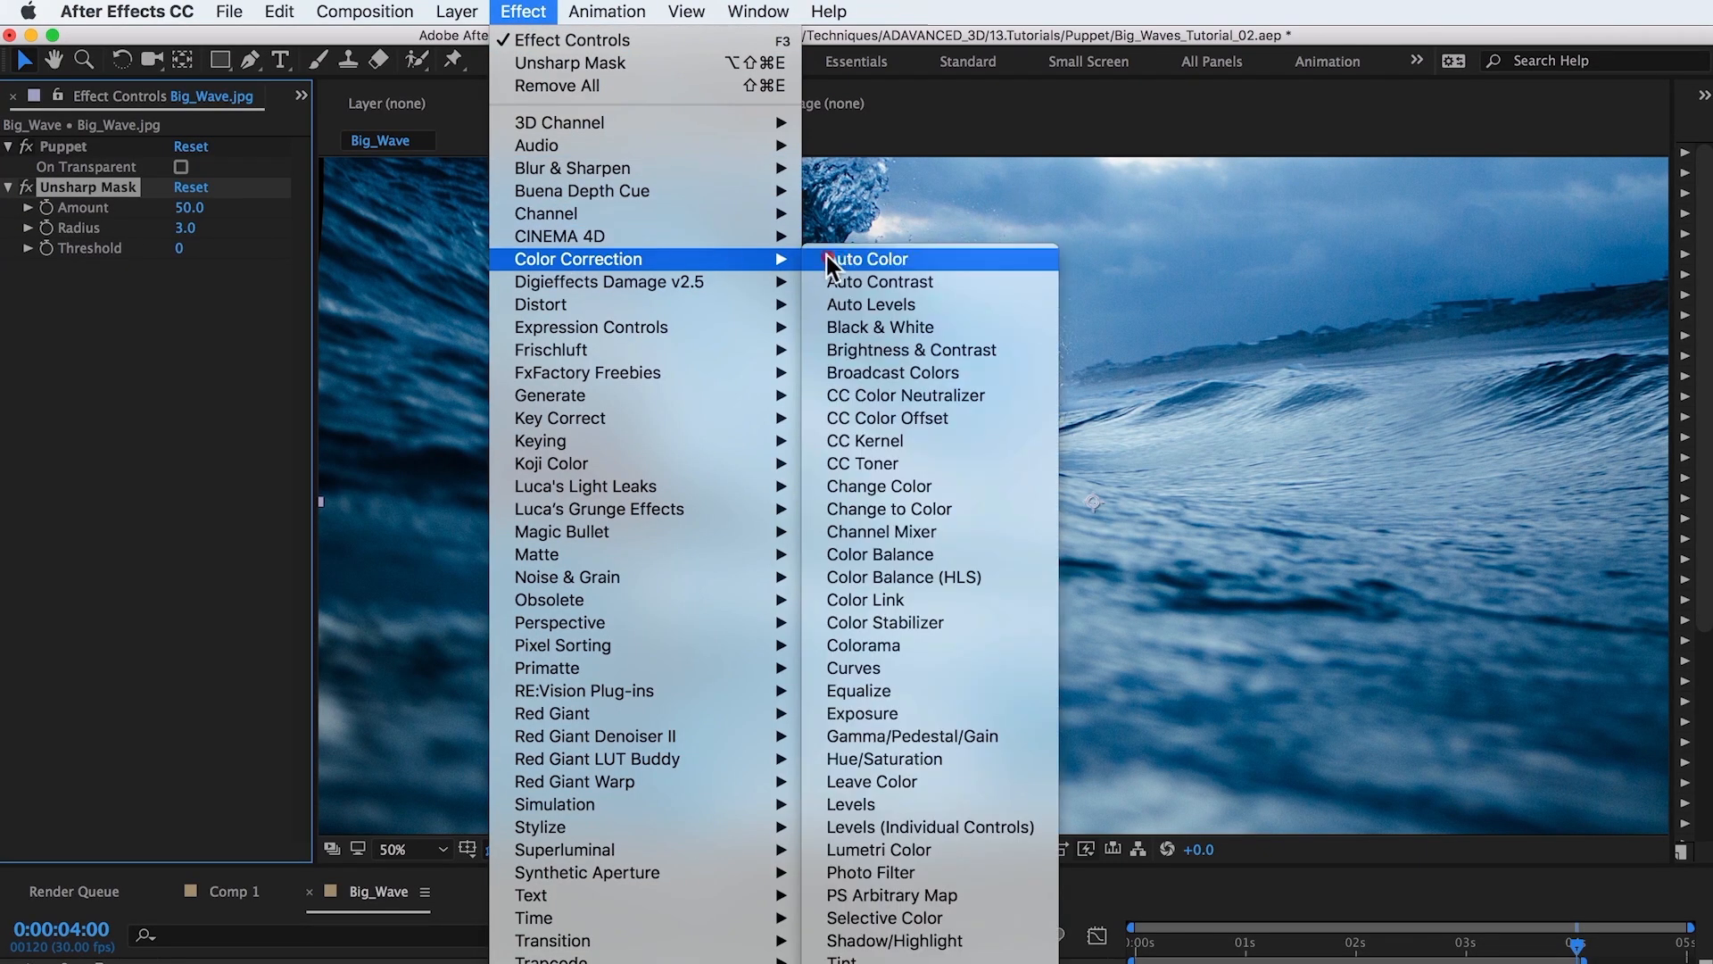
pyautogui.click(880, 665)
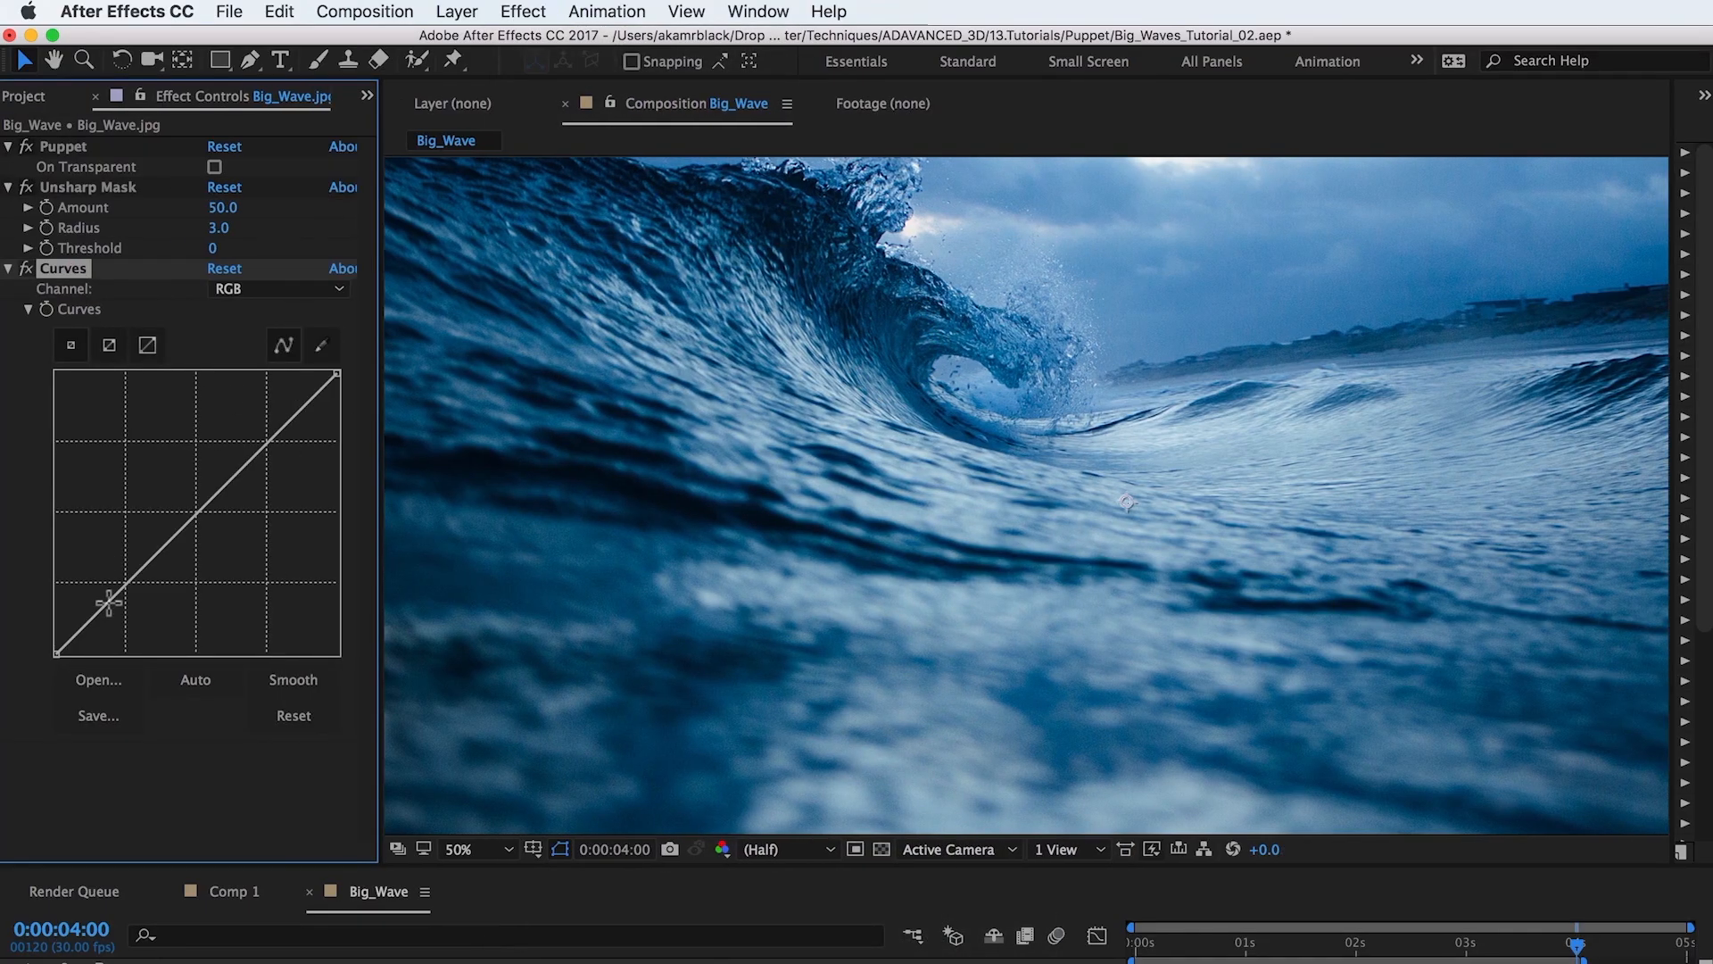
pyautogui.click(111, 598)
pyautogui.moveTo(255, 446); pyautogui.dragTo(257, 442)
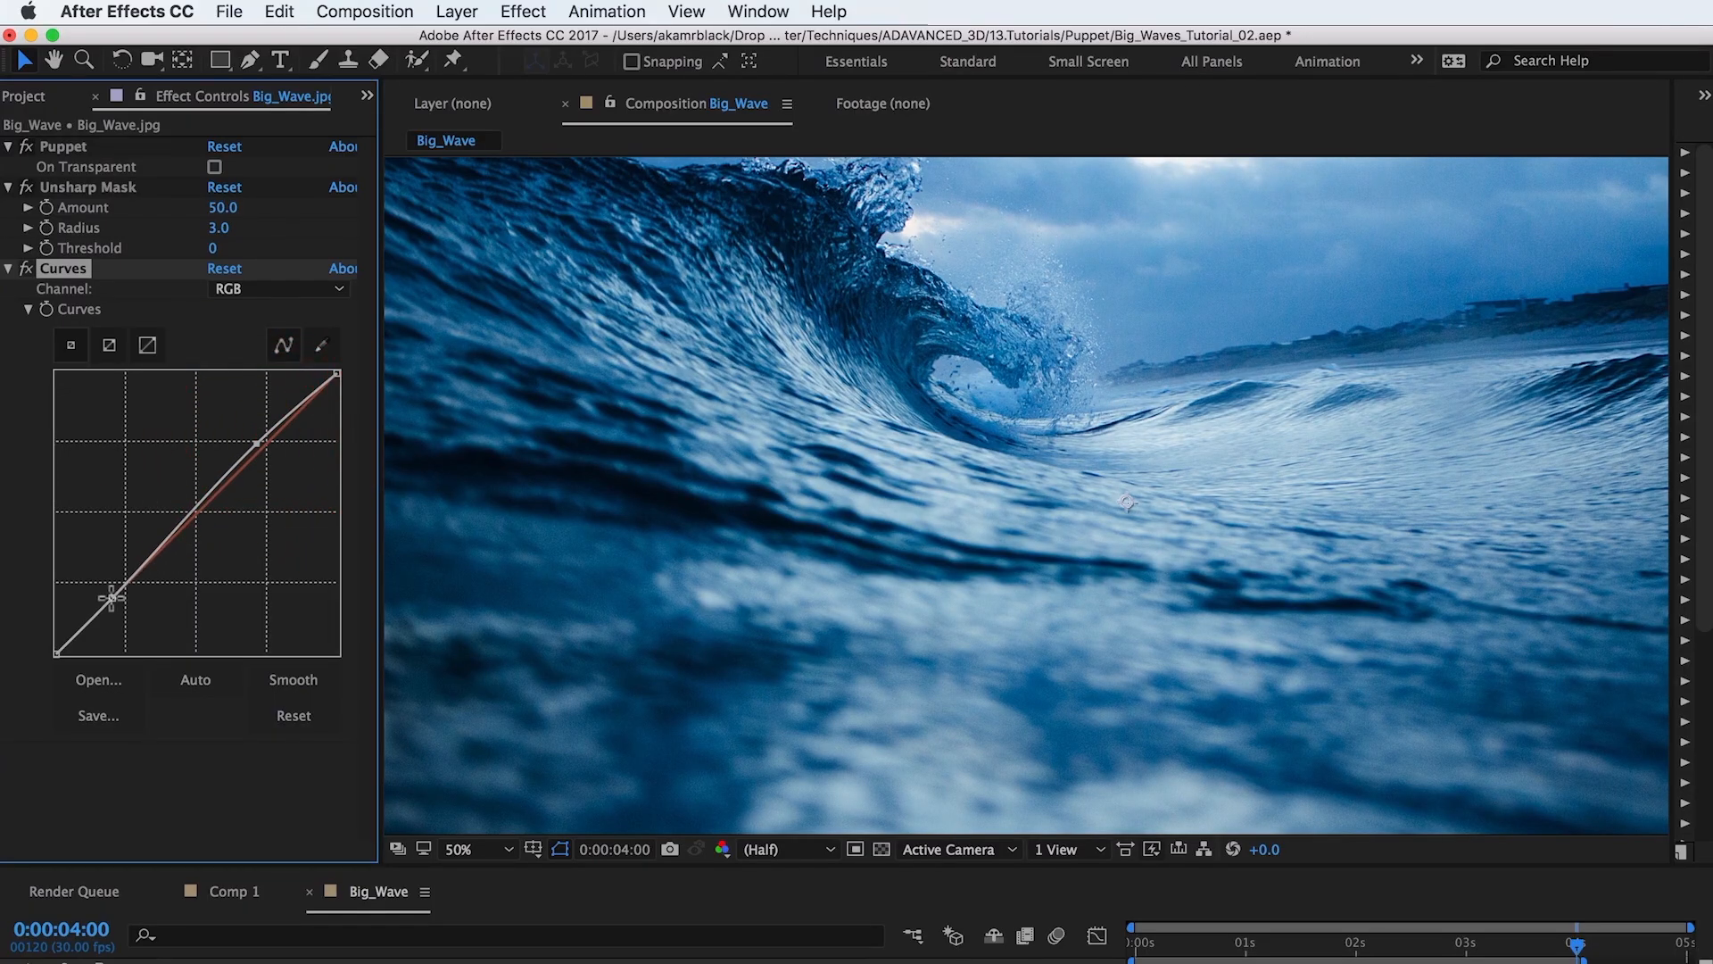
# Reshape the RGB curve into a stronger S-curve by moving its lower and upper points.
pyautogui.moveTo(116, 602); pyautogui.dragTo(122, 607)
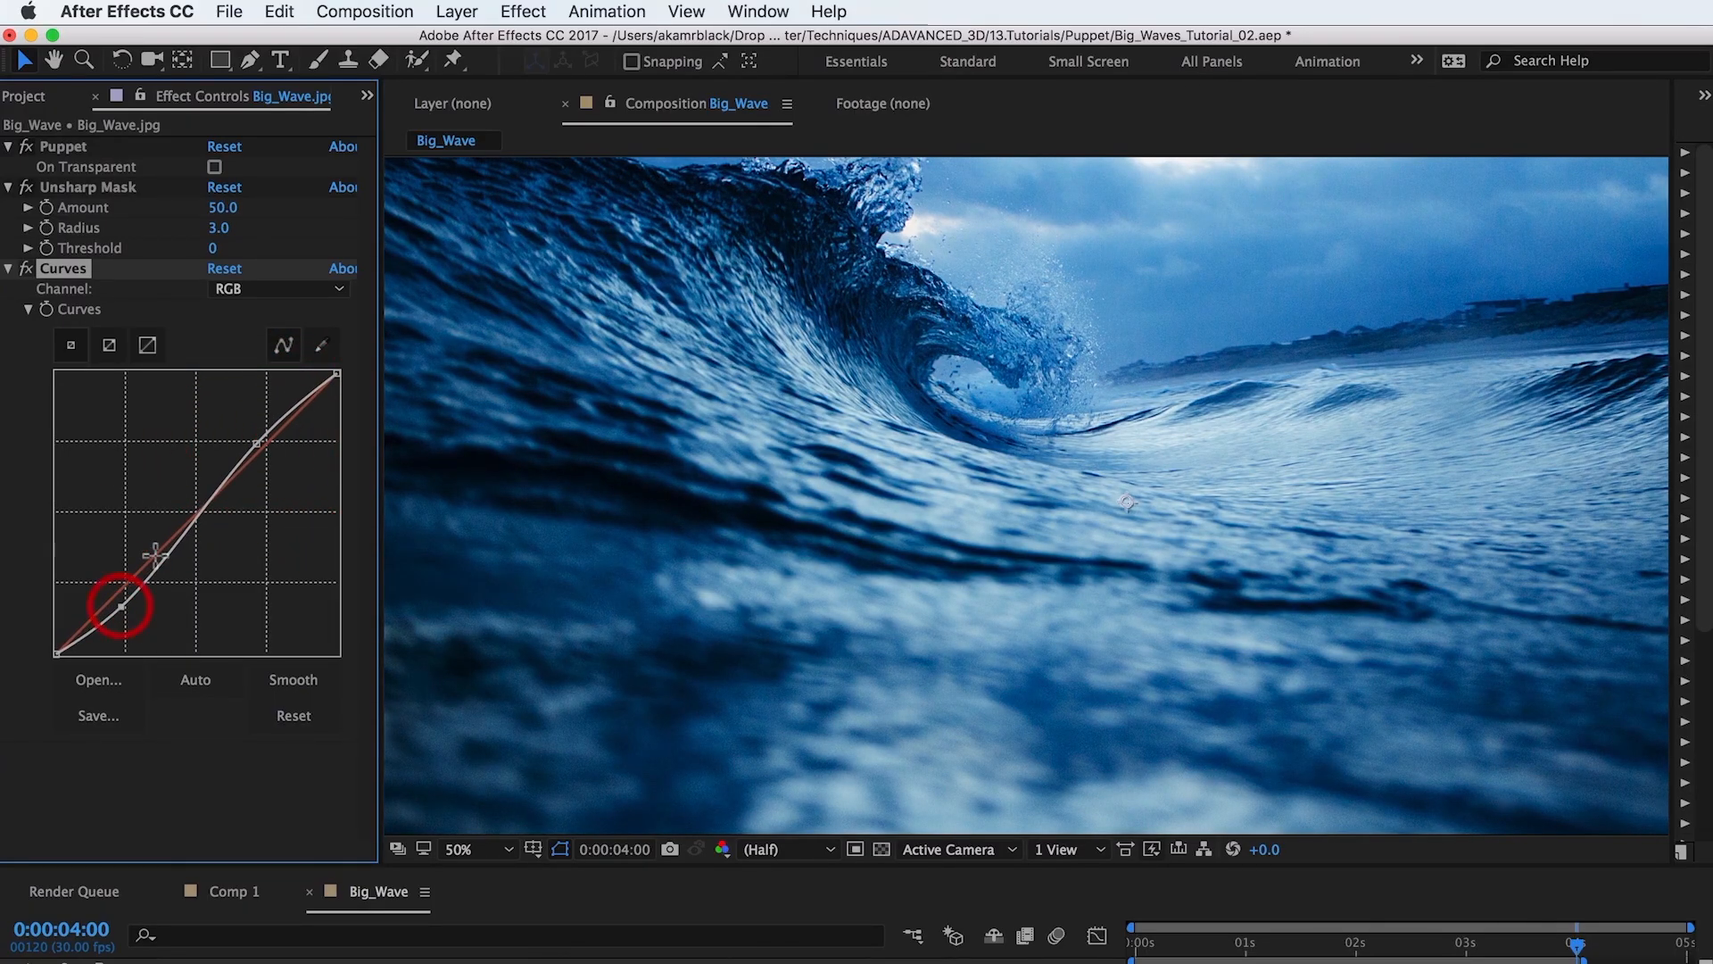
pyautogui.moveTo(258, 444); pyautogui.dragTo(252, 442)
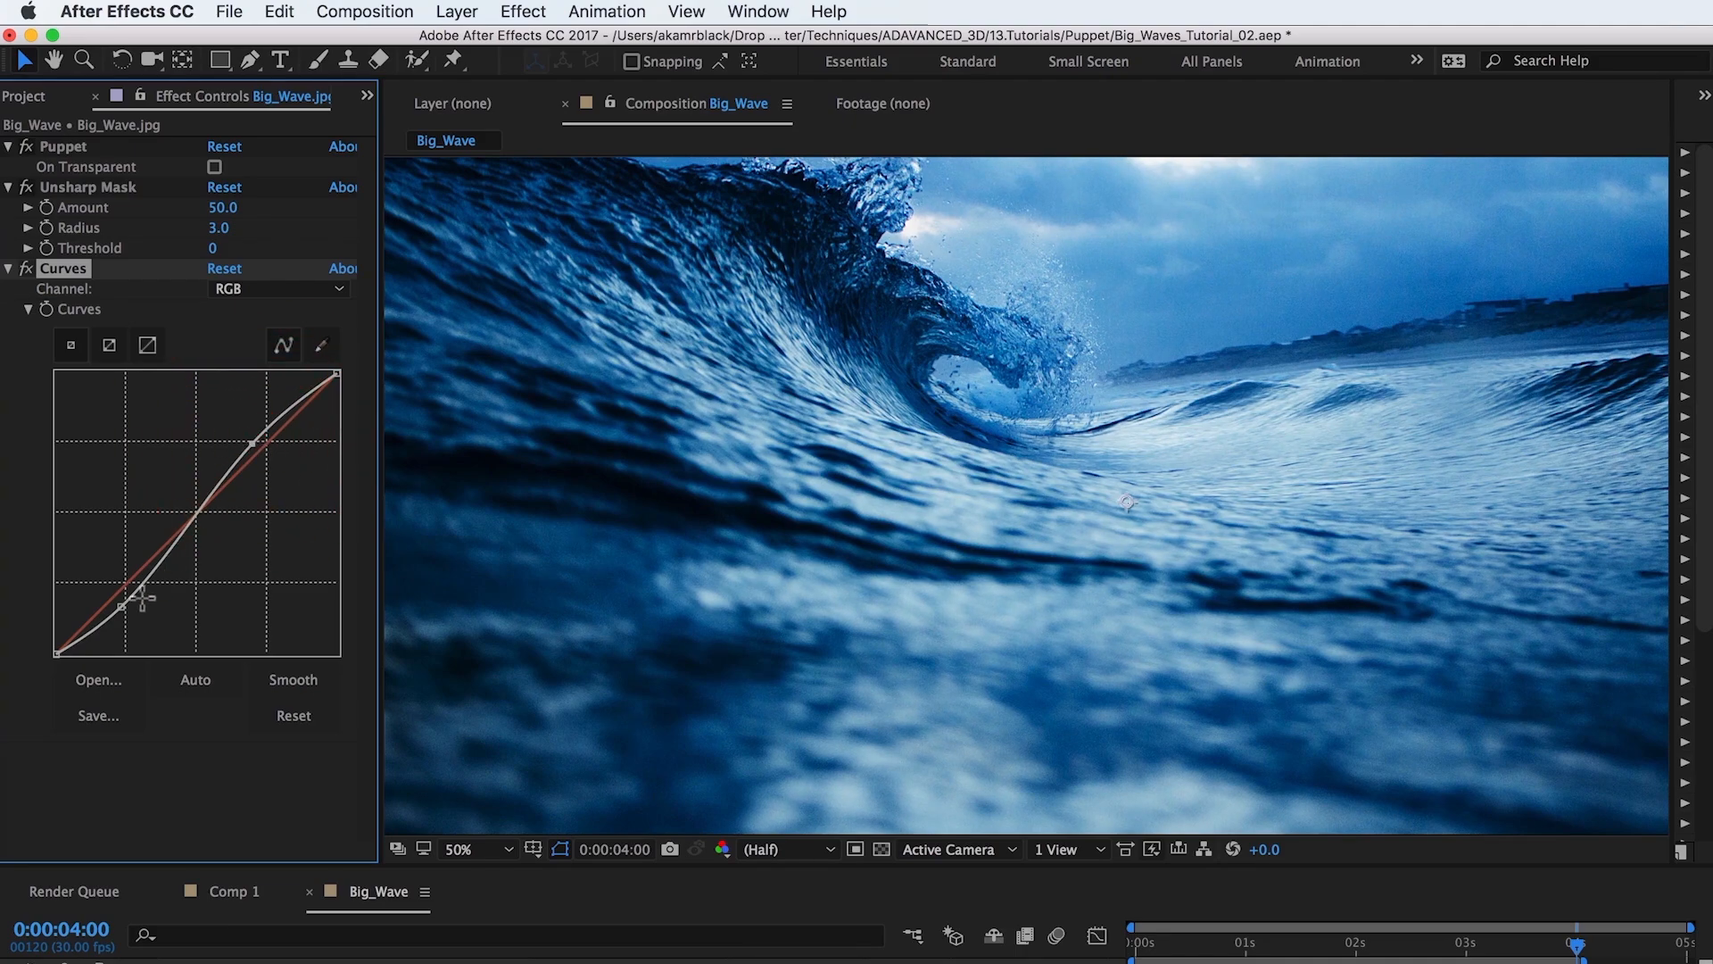
pyautogui.moveTo(122, 606); pyautogui.dragTo(125, 608)
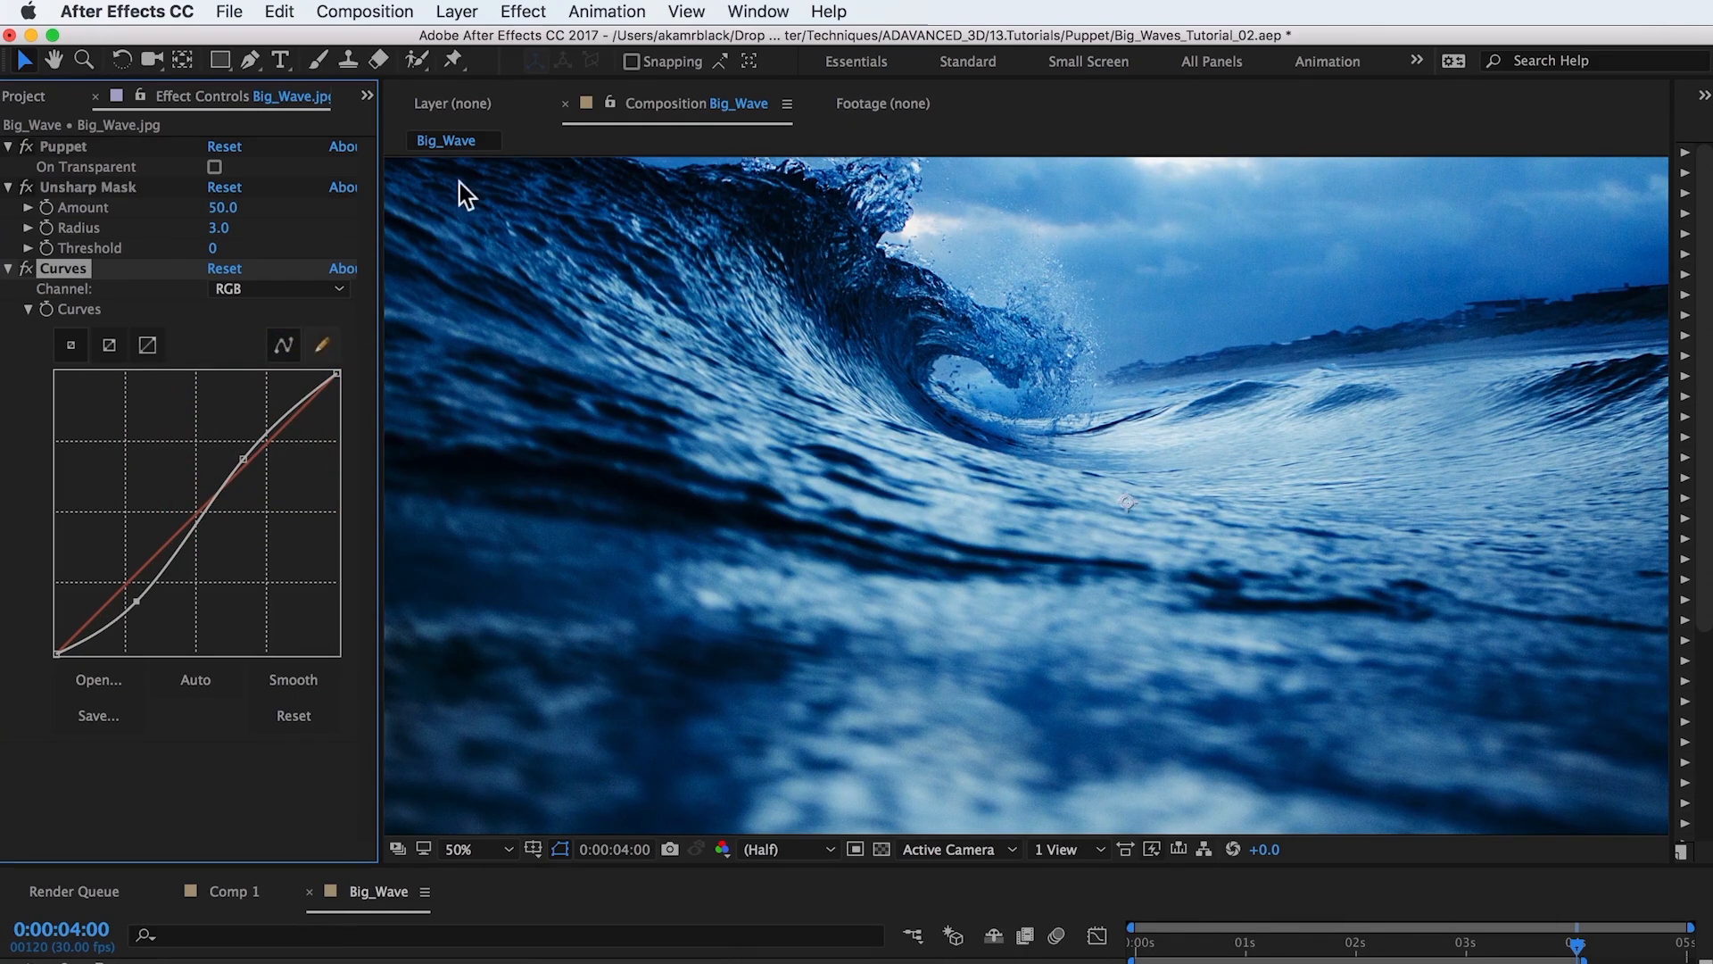
# Apply Camera Lens Blur to the wave layer and set its Blur Radius to 66.
pyautogui.click(533, 11)
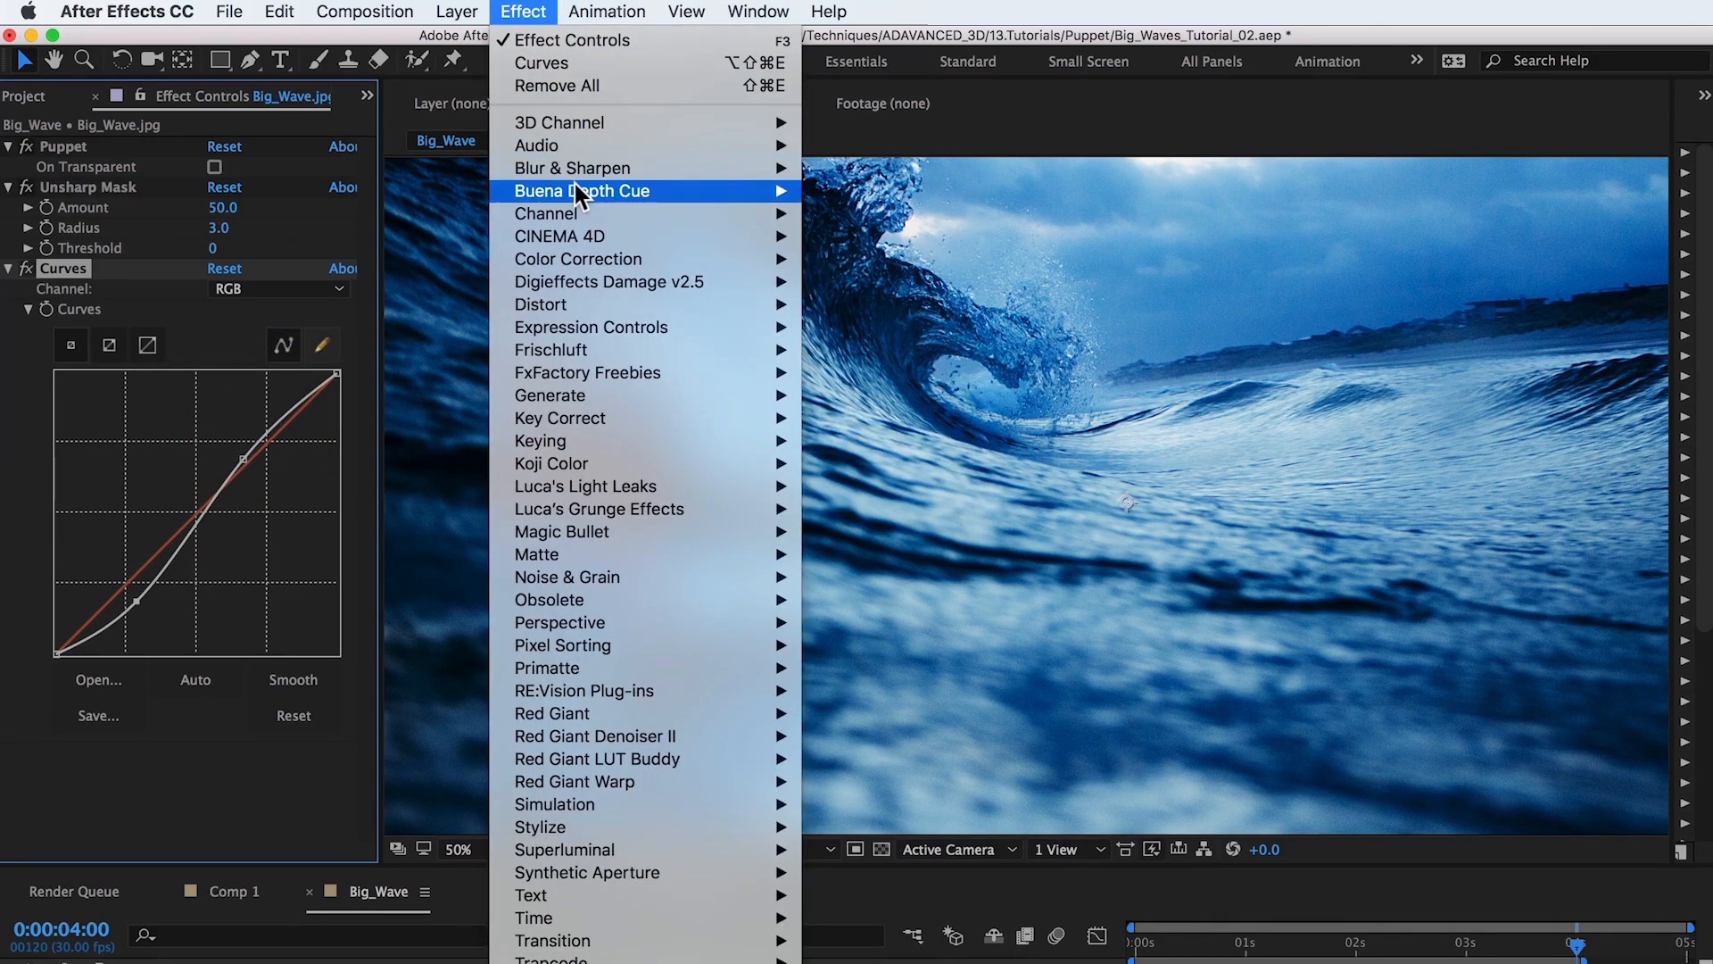
pyautogui.moveTo(580, 171)
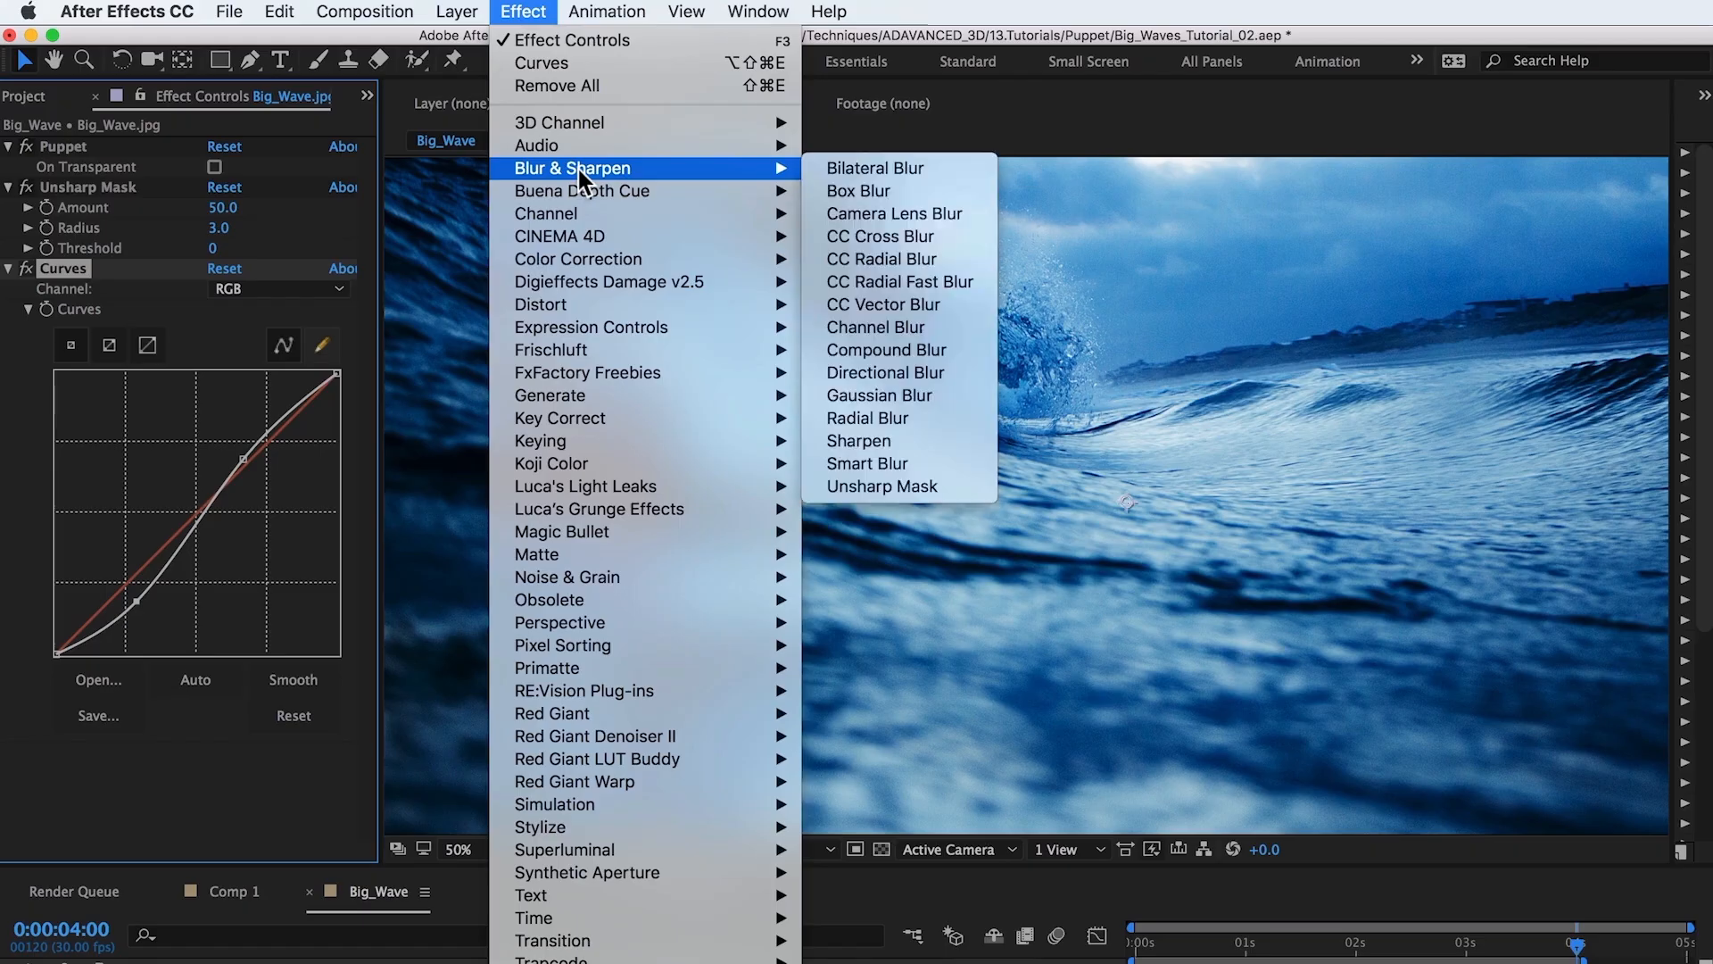
pyautogui.click(880, 216)
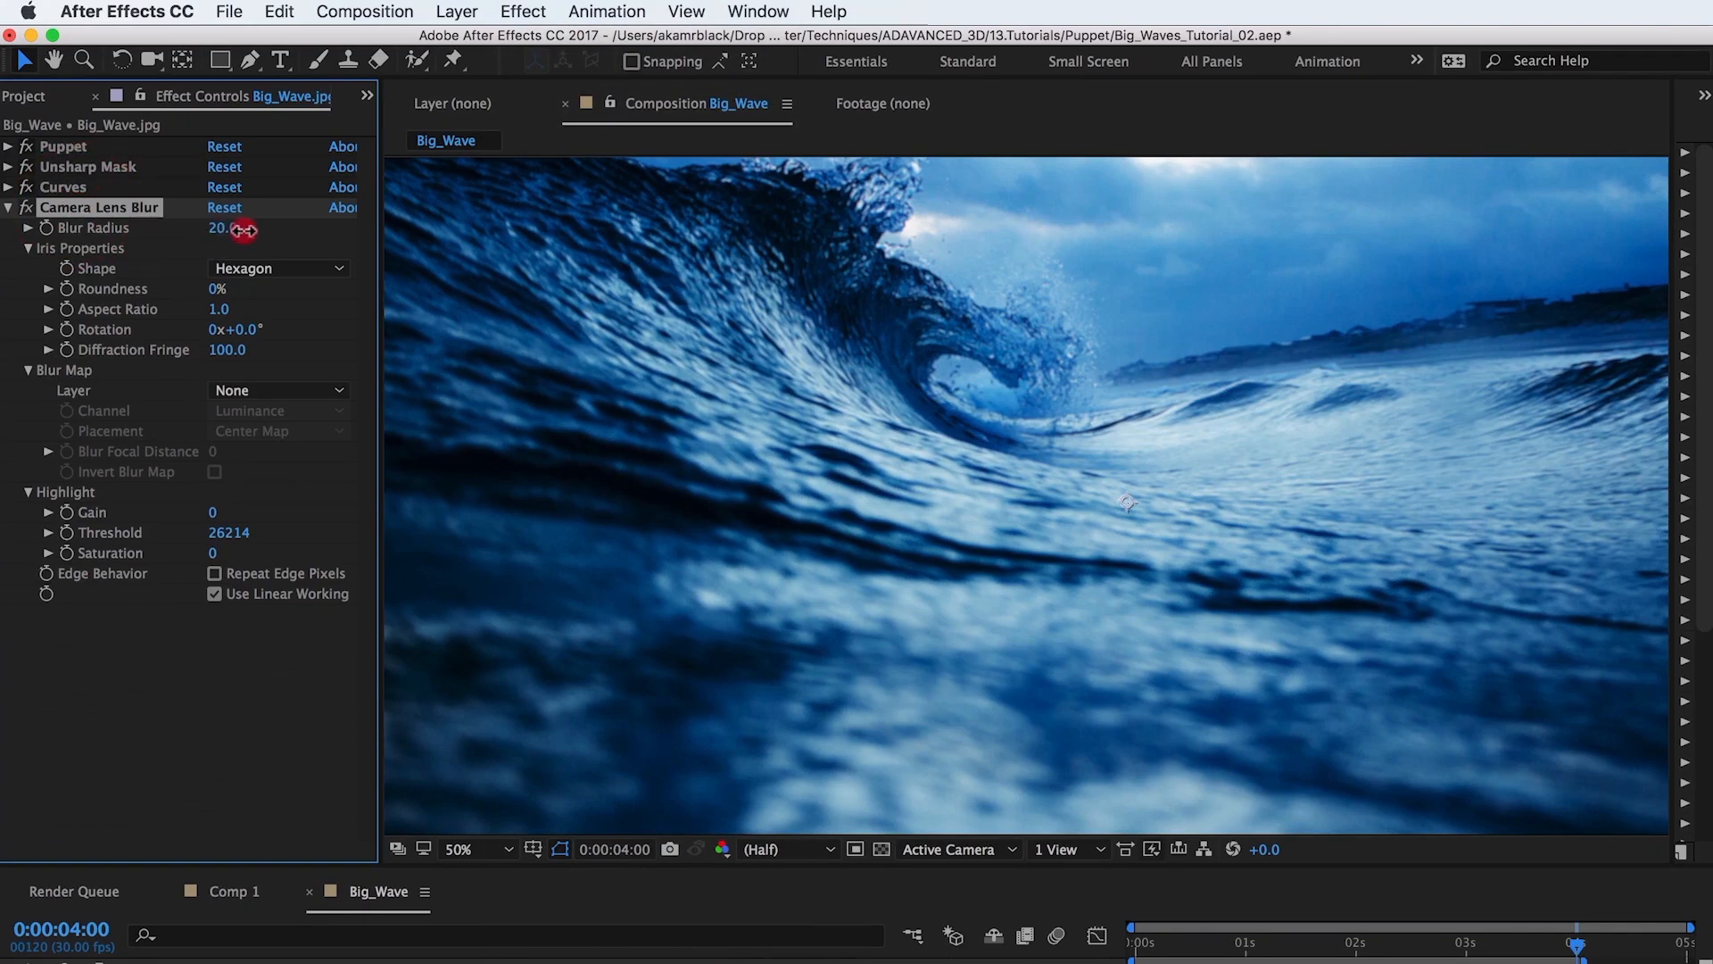
pyautogui.moveTo(244, 230); pyautogui.dragTo(271, 230)
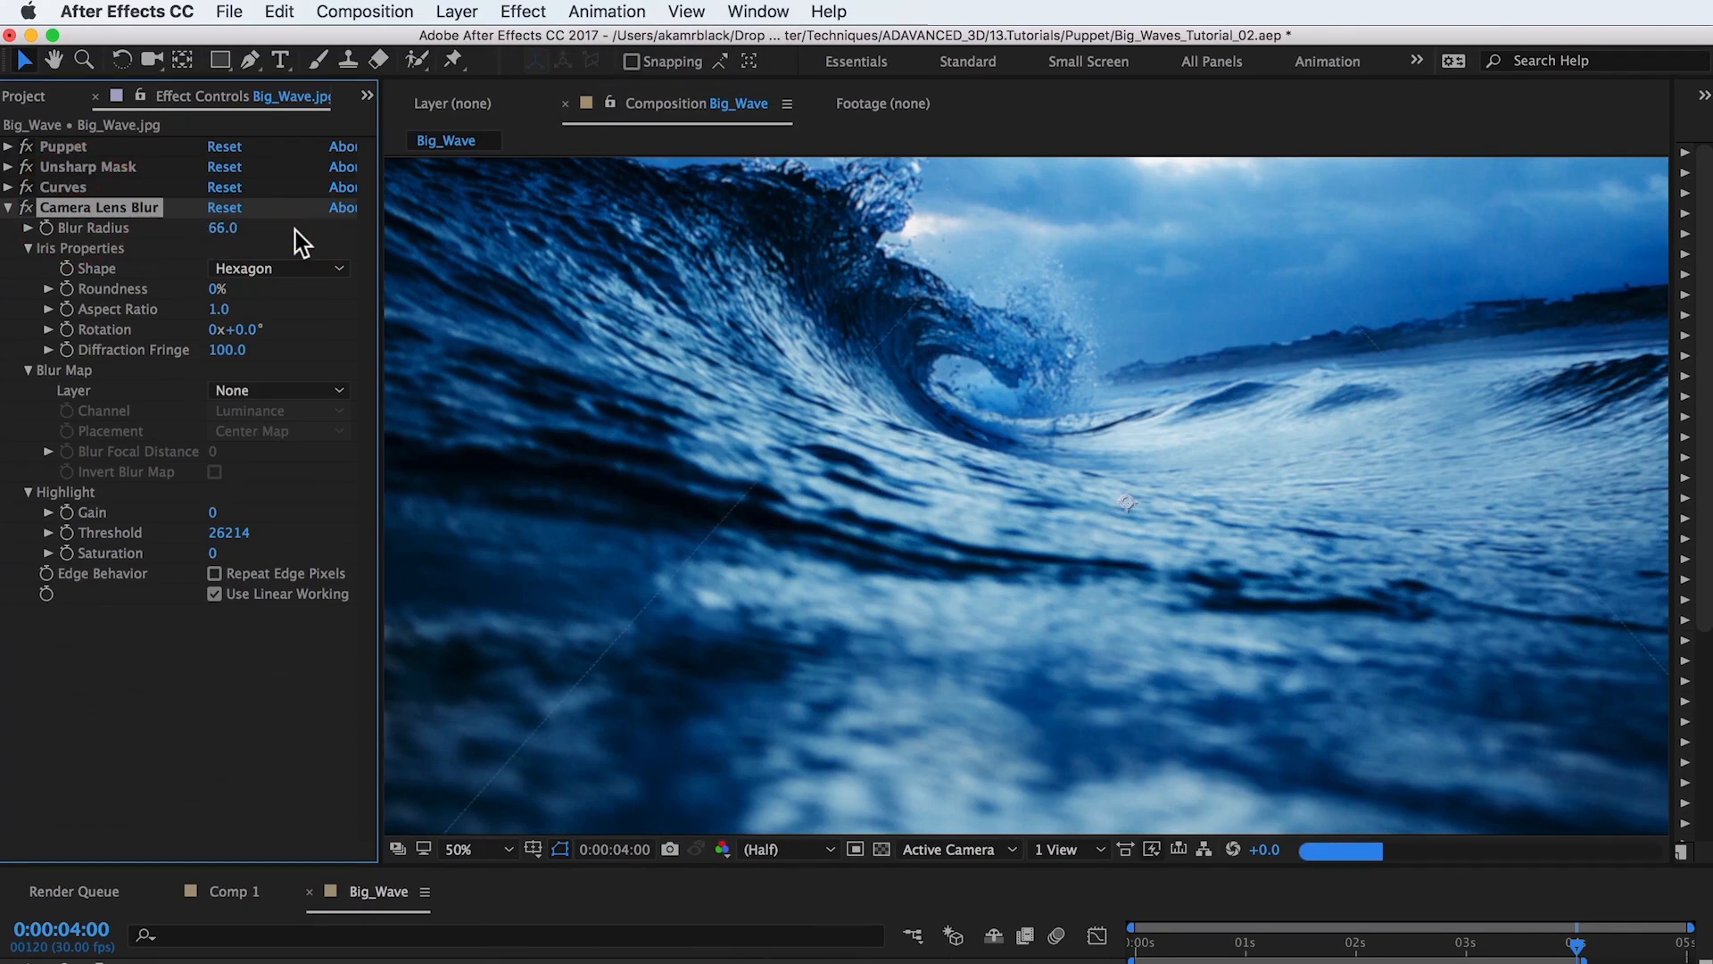
# Create a new black composition-size solid layer named Depth Matte.
pyautogui.click(456, 12)
pyautogui.moveTo(511, 46)
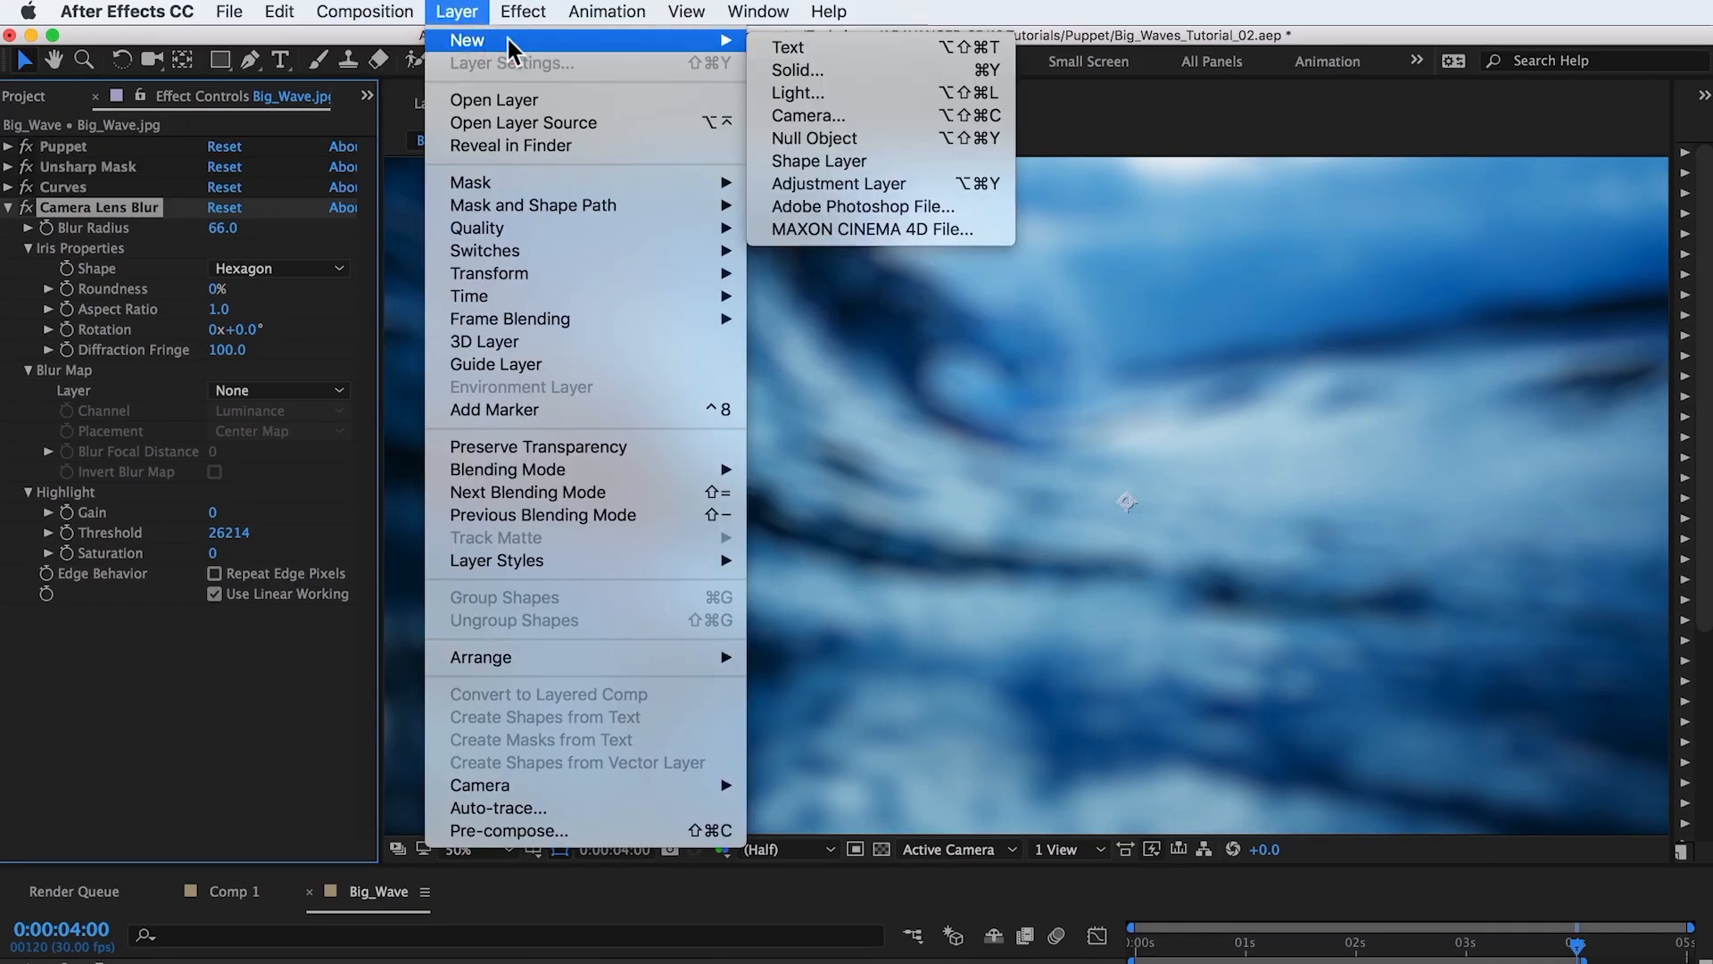
pyautogui.click(797, 71)
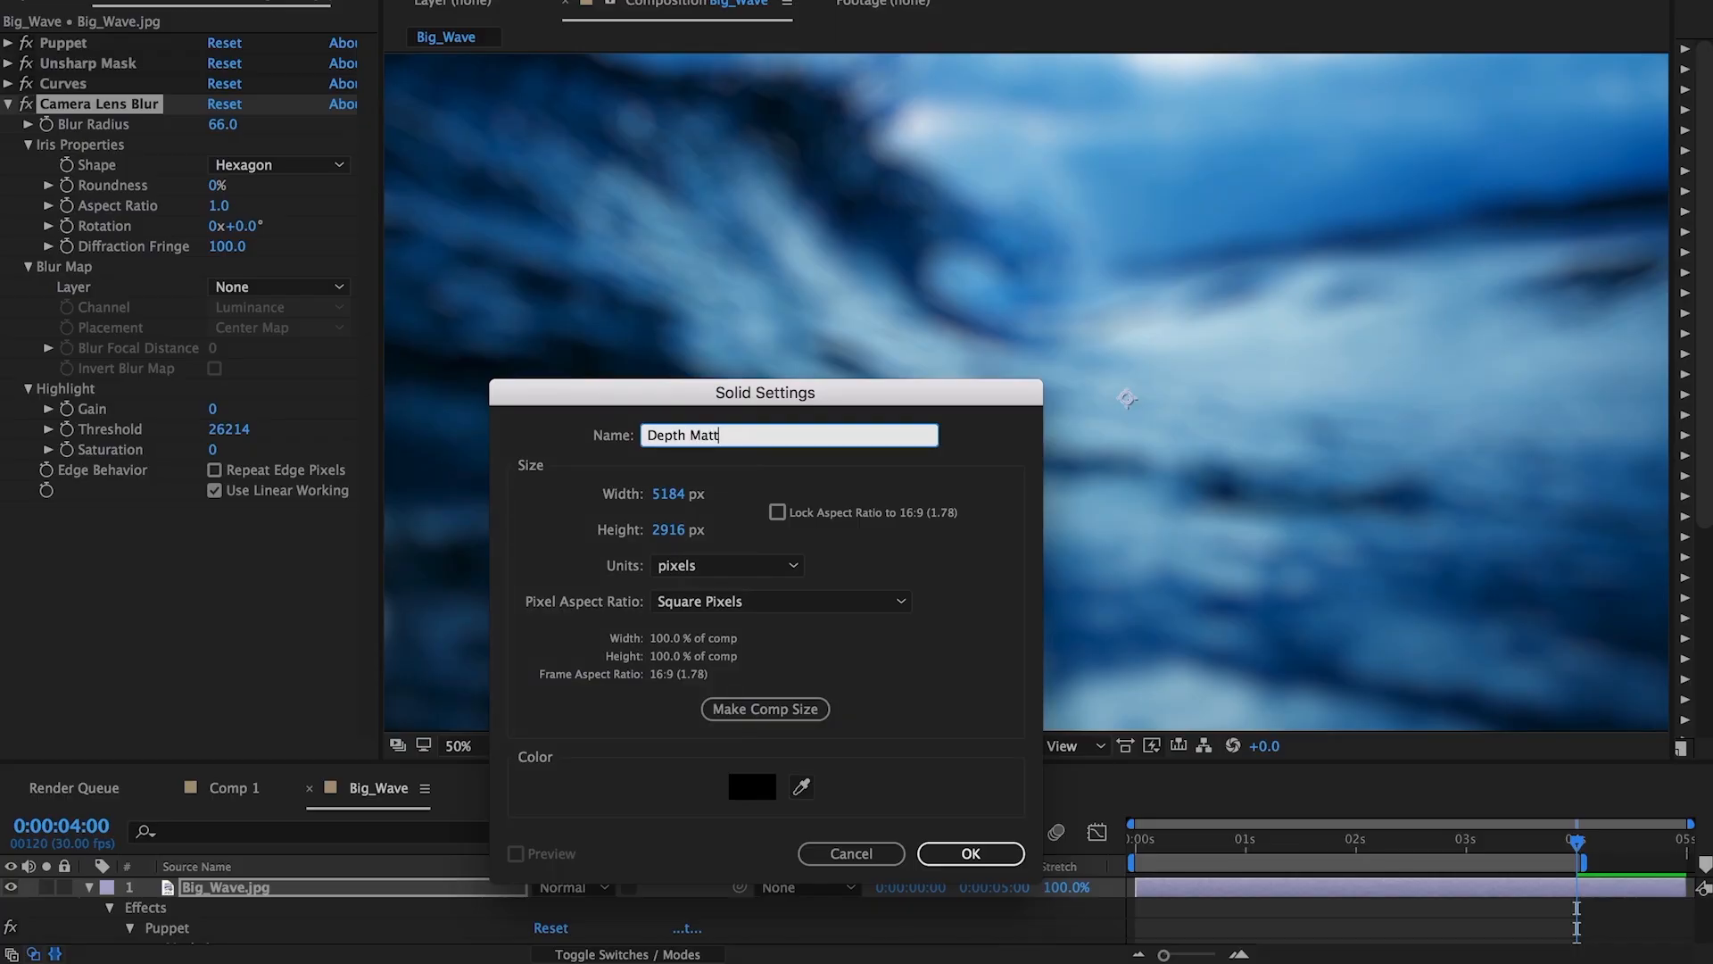
pyautogui.press('Return')
# Pre-compose the Depth Matte layer as Depth Matte PC, moving all attributes into the new composition.
pyautogui.rightClick(173, 889)
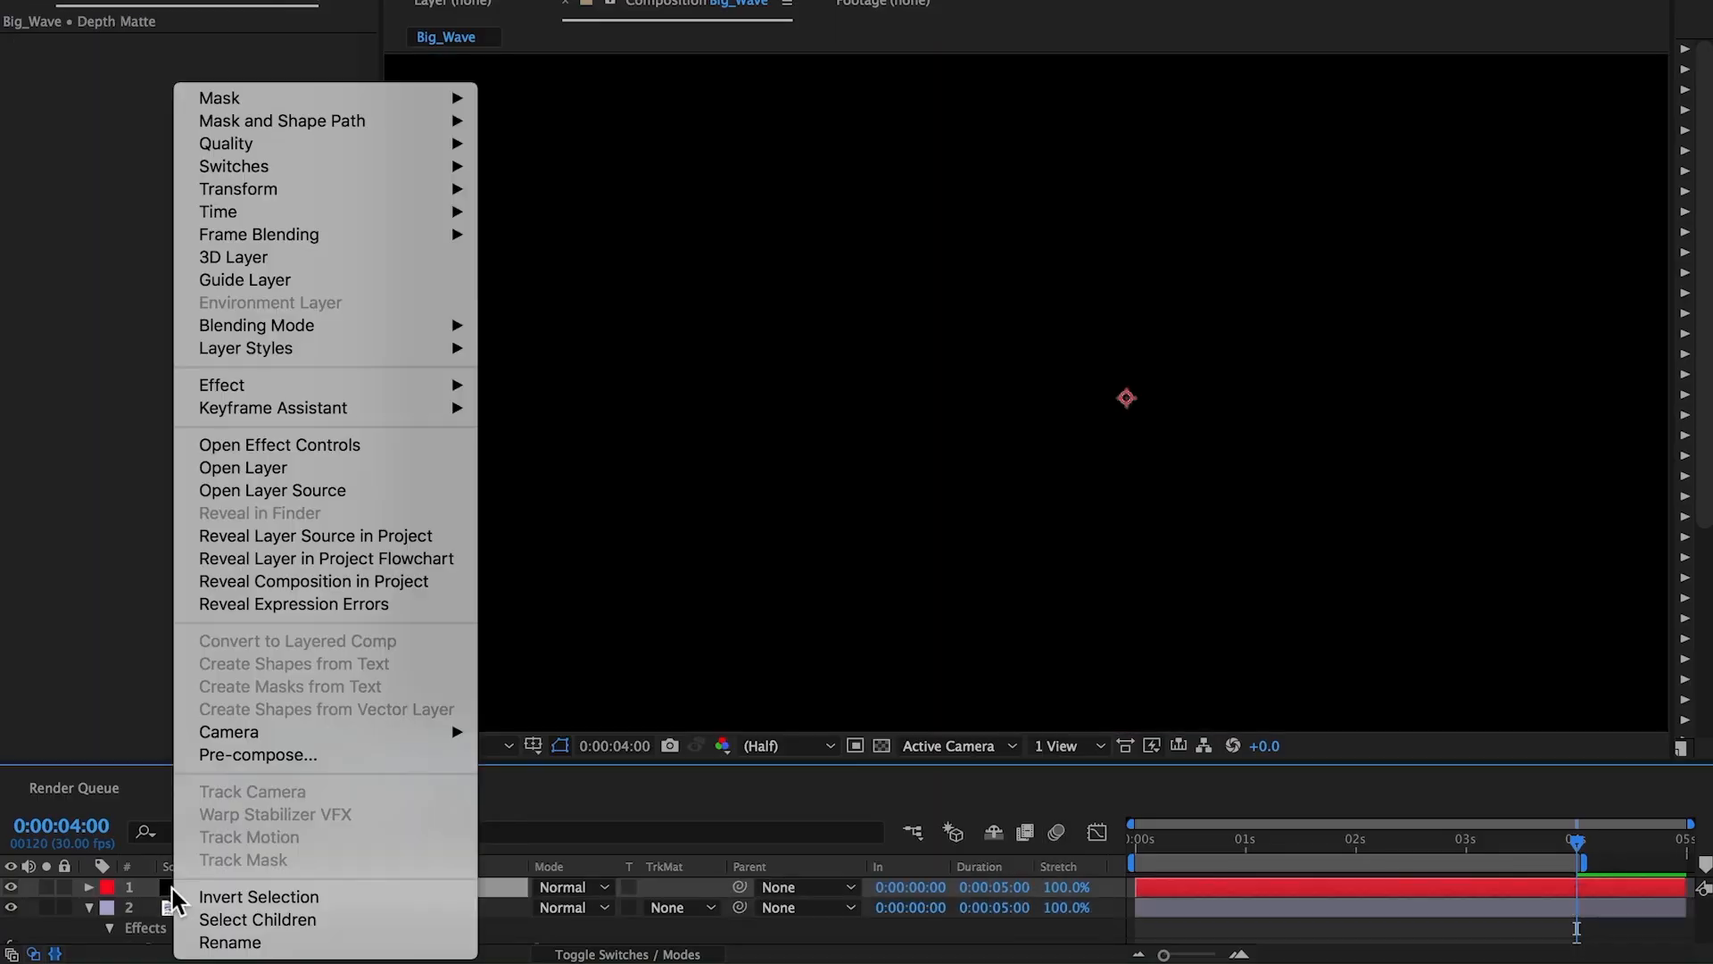
pyautogui.click(265, 757)
pyautogui.write('Depth Matte PC')
pyautogui.click(721, 456)
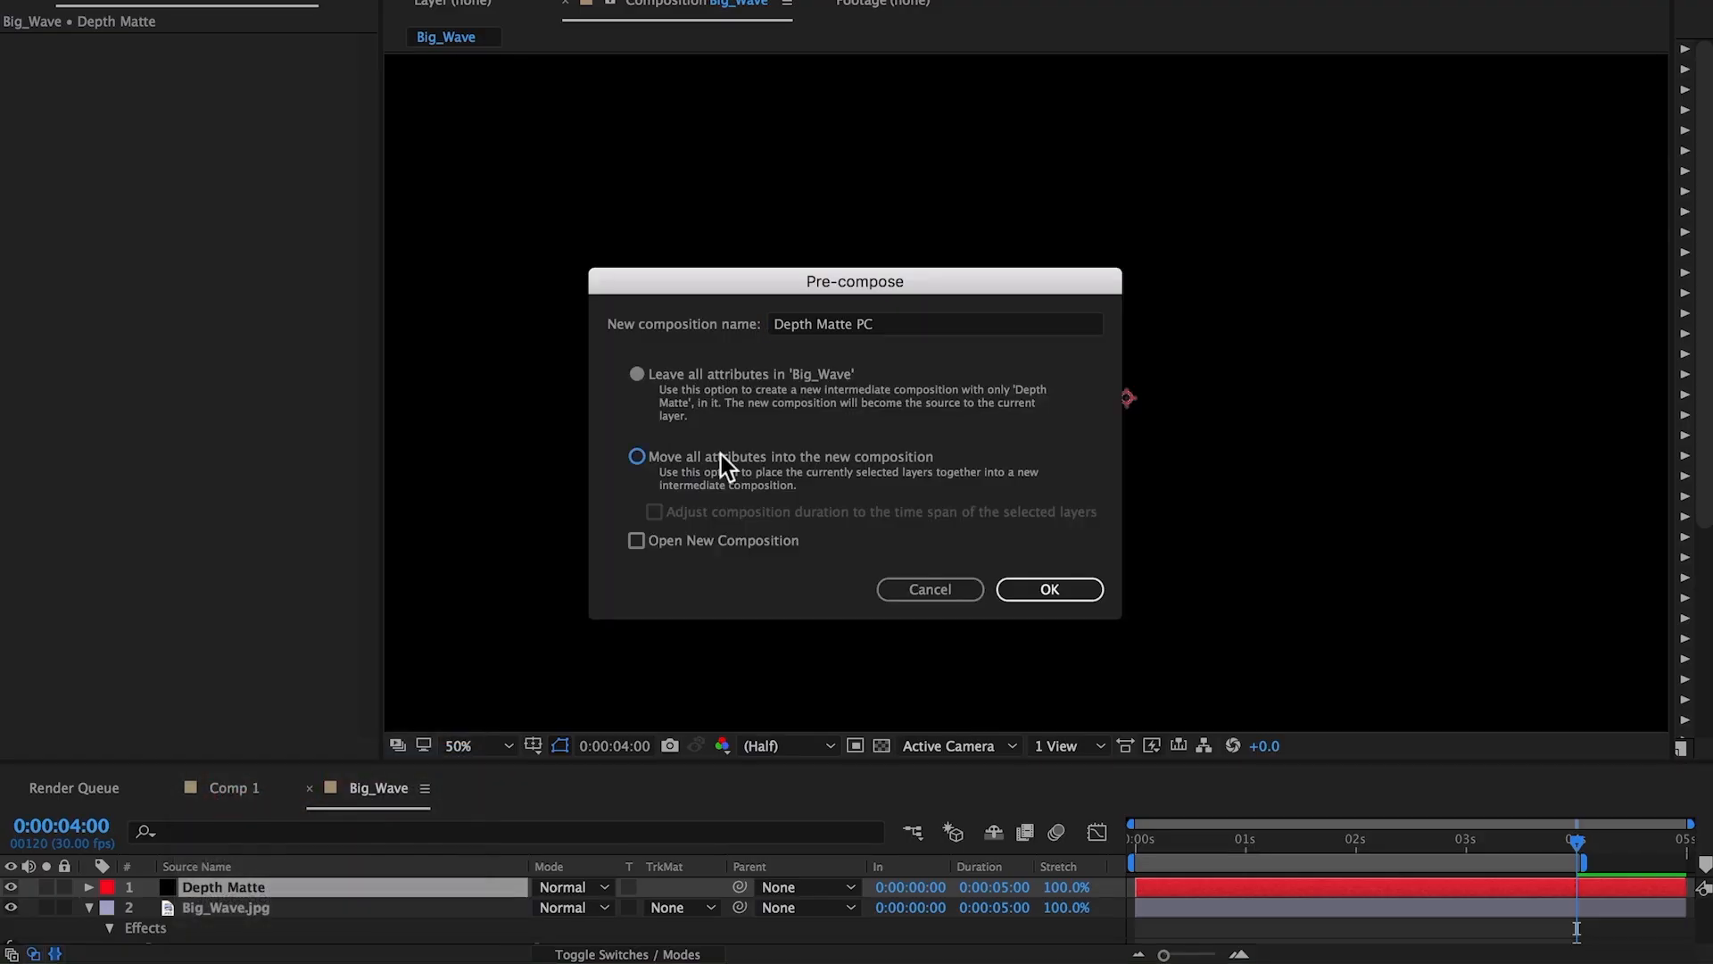
pyautogui.click(1022, 591)
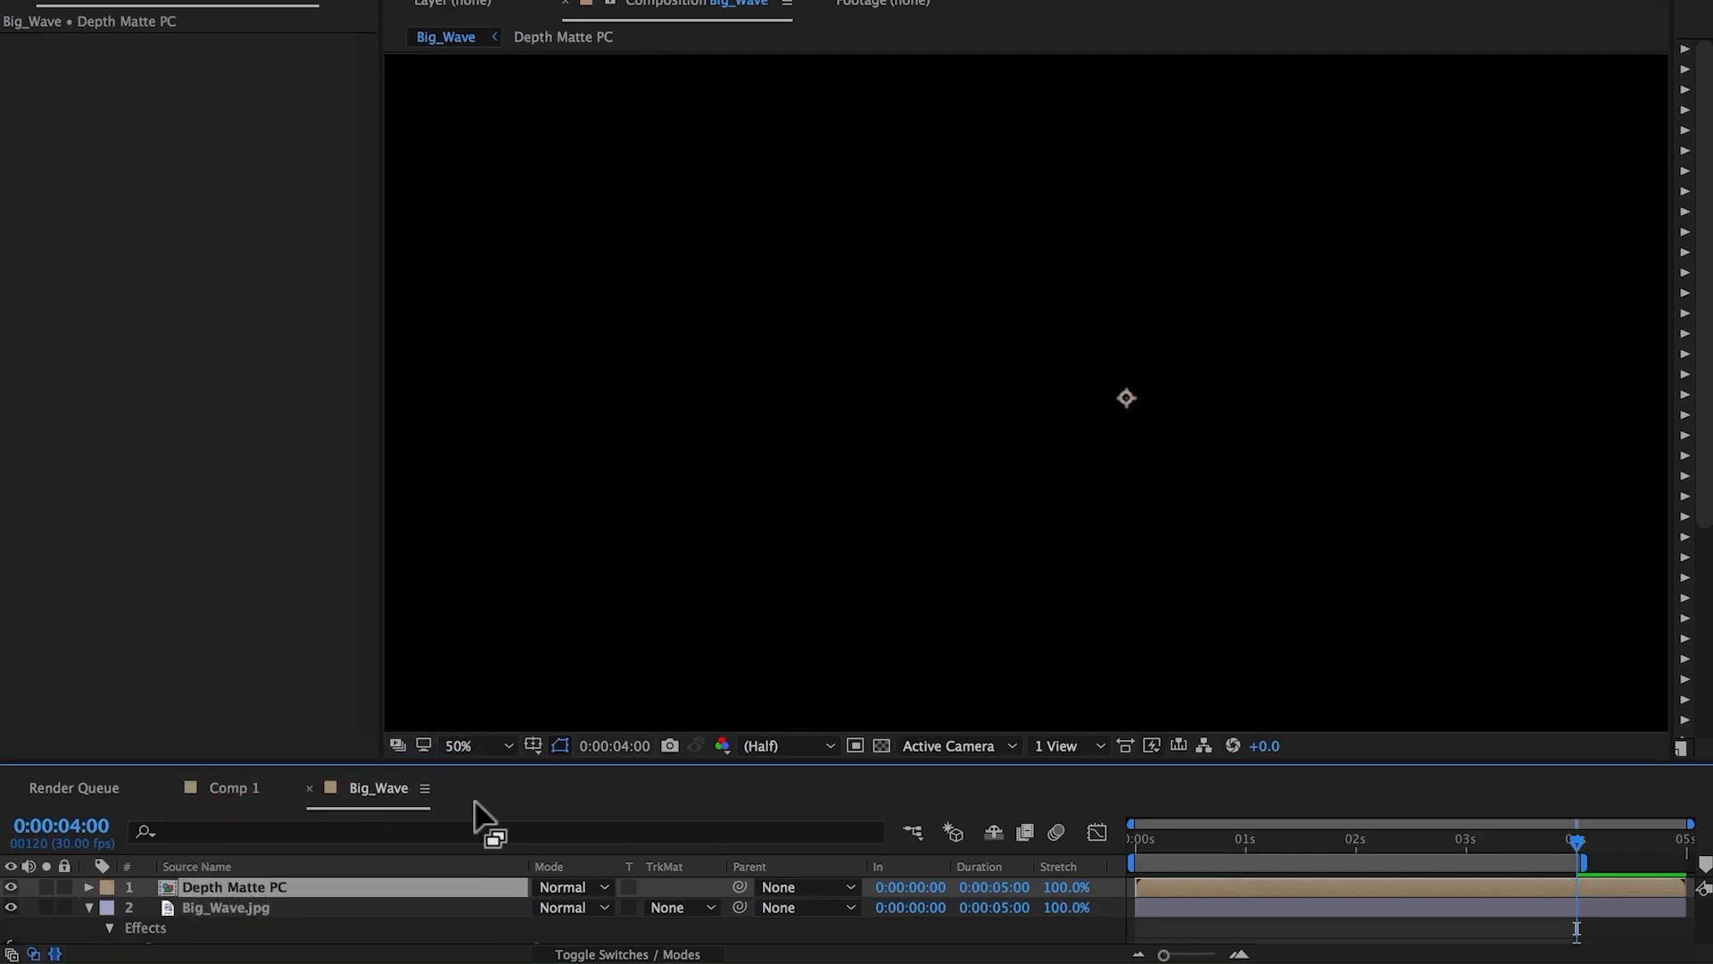
# Set the wave layer's Camera Lens Blur map layer to Depth Matte PC and hide the Depth Matte PC layer.
pyautogui.click(264, 906)
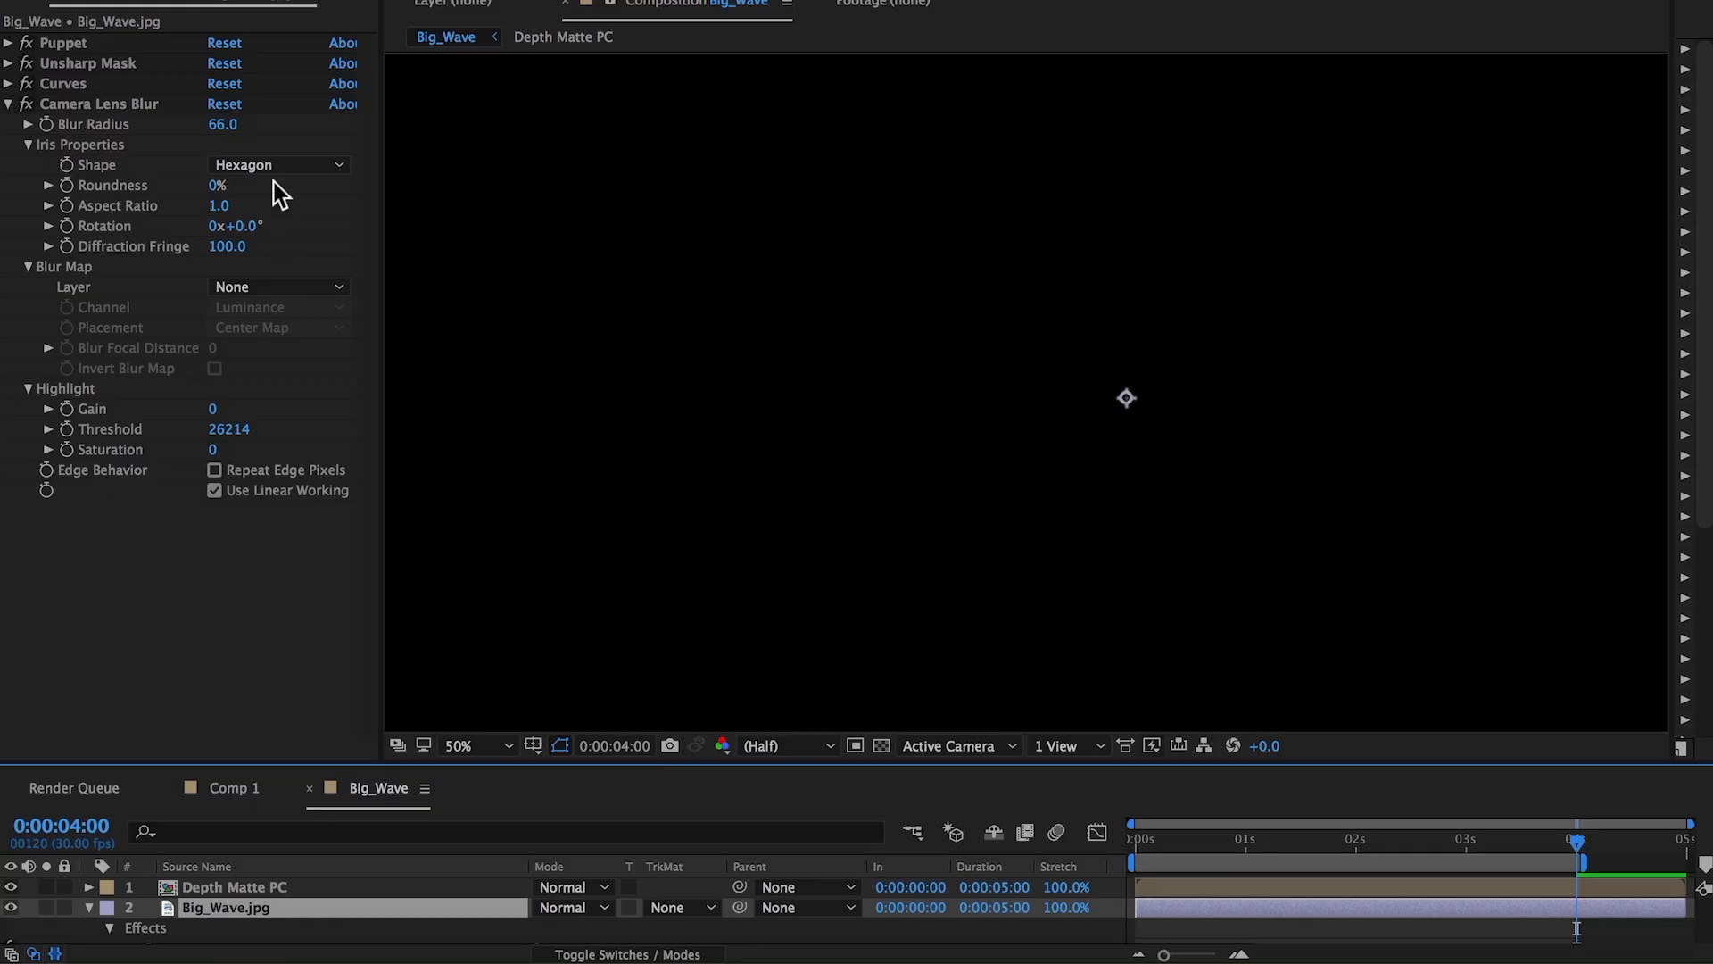
pyautogui.click(280, 285)
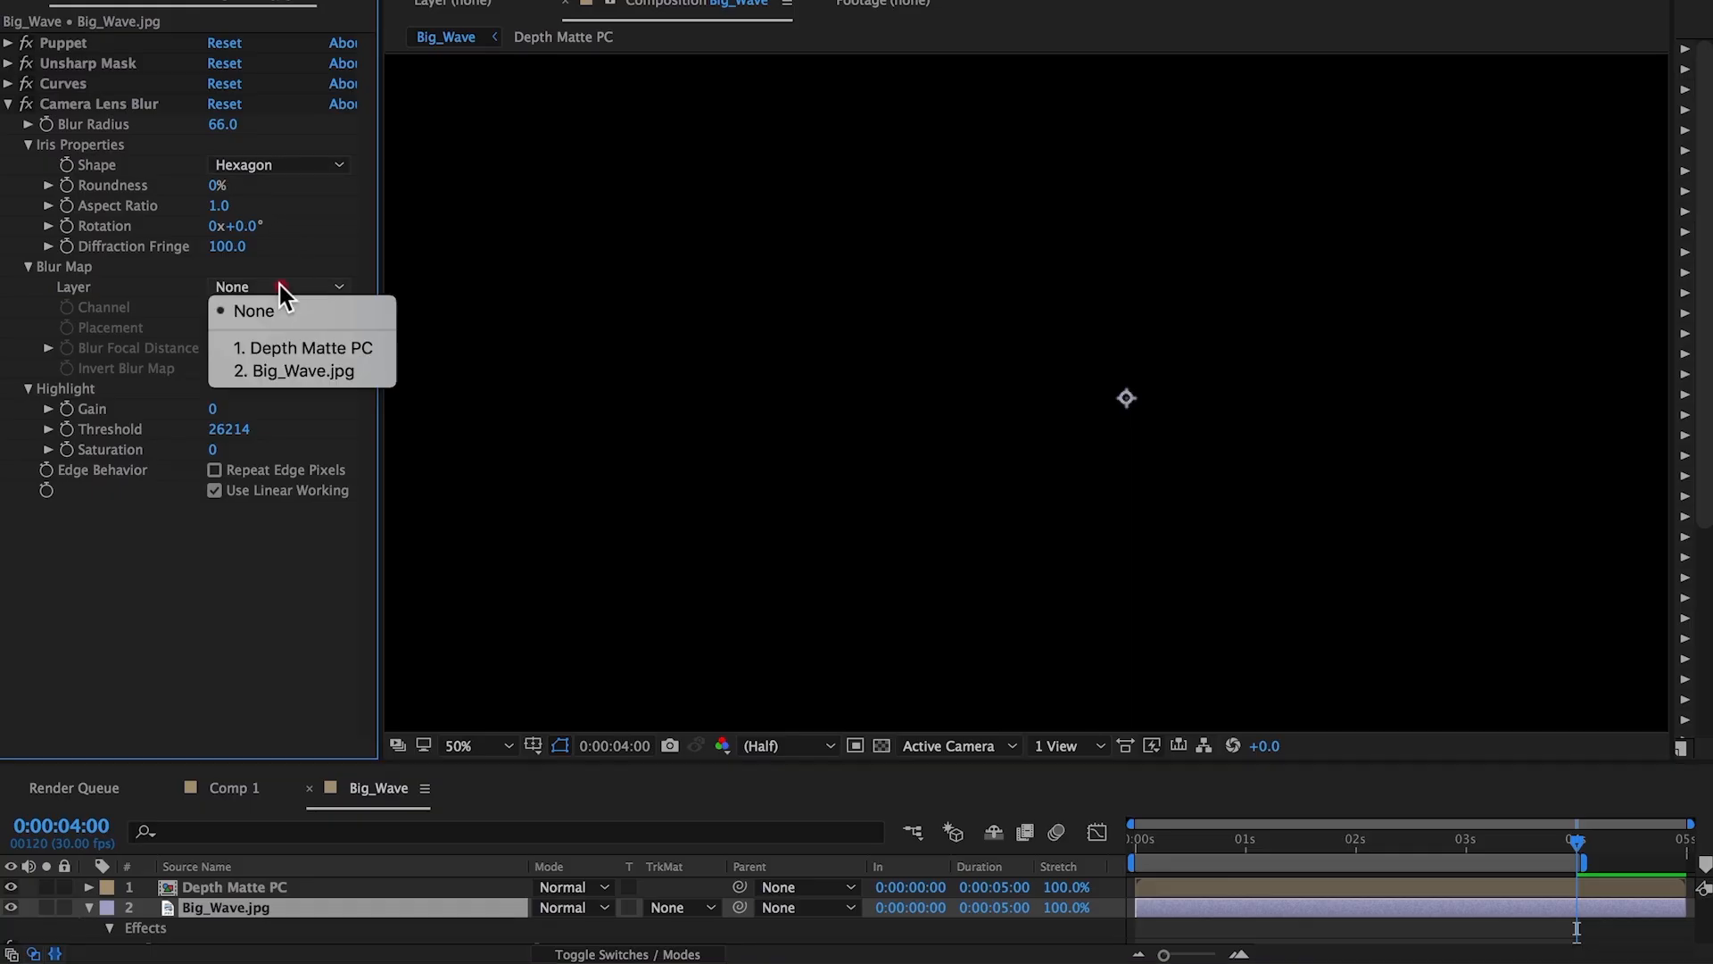
pyautogui.click(292, 346)
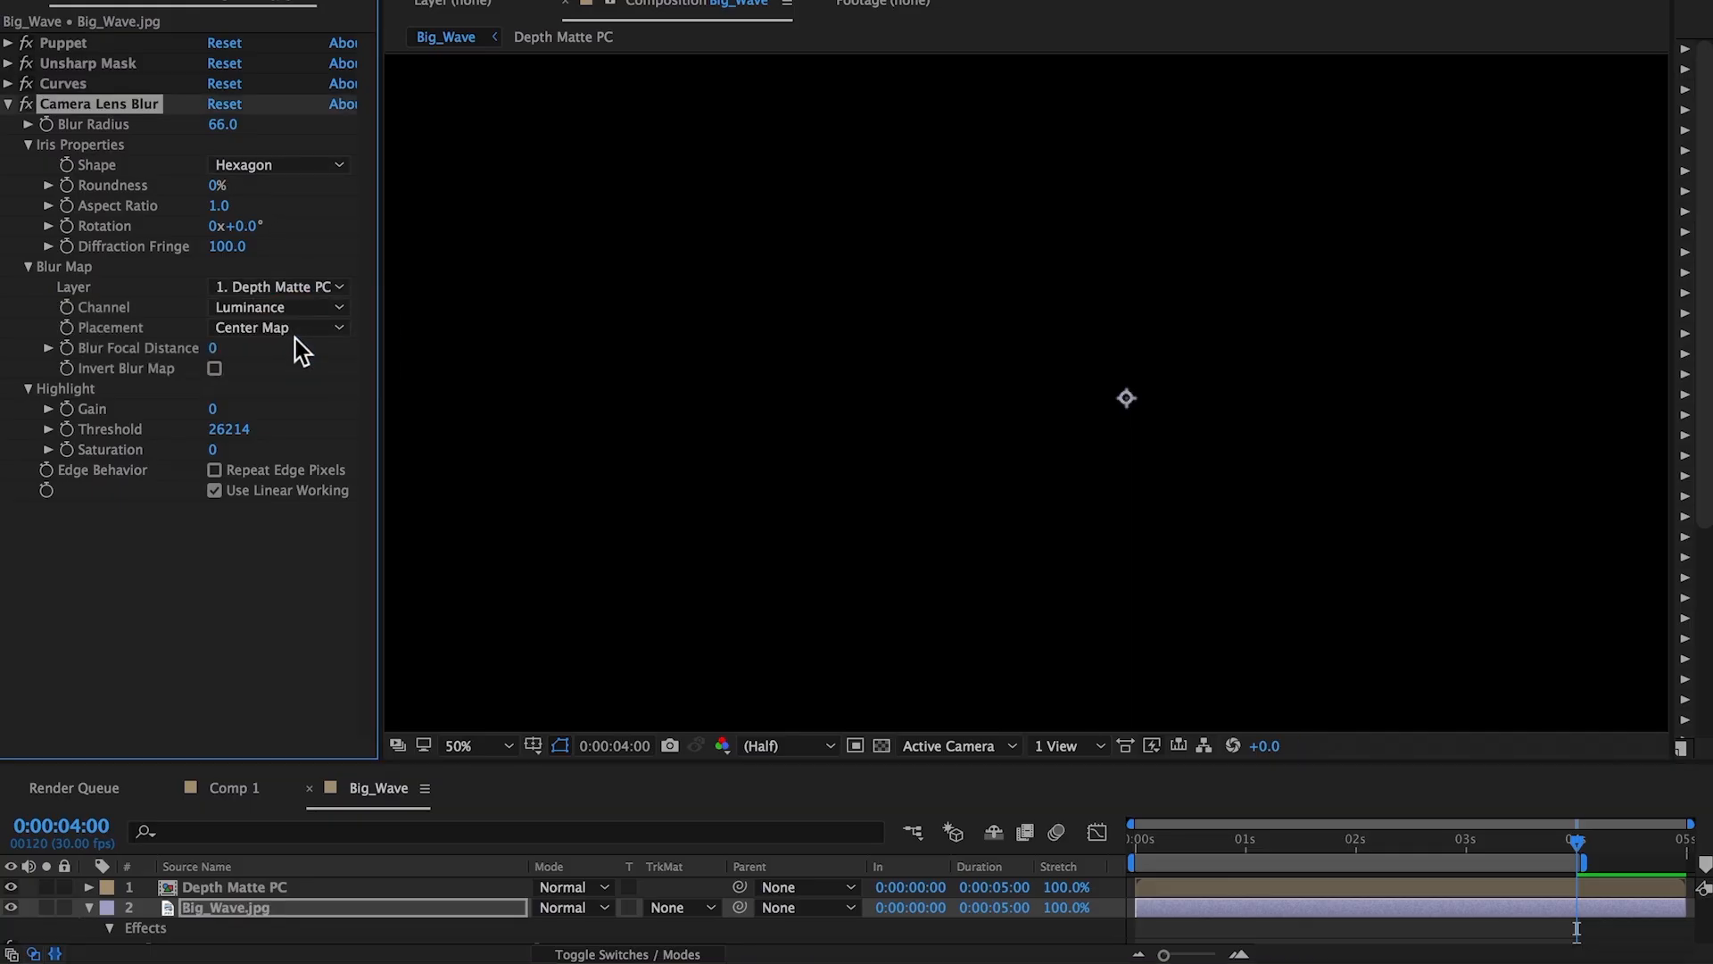
pyautogui.click(12, 887)
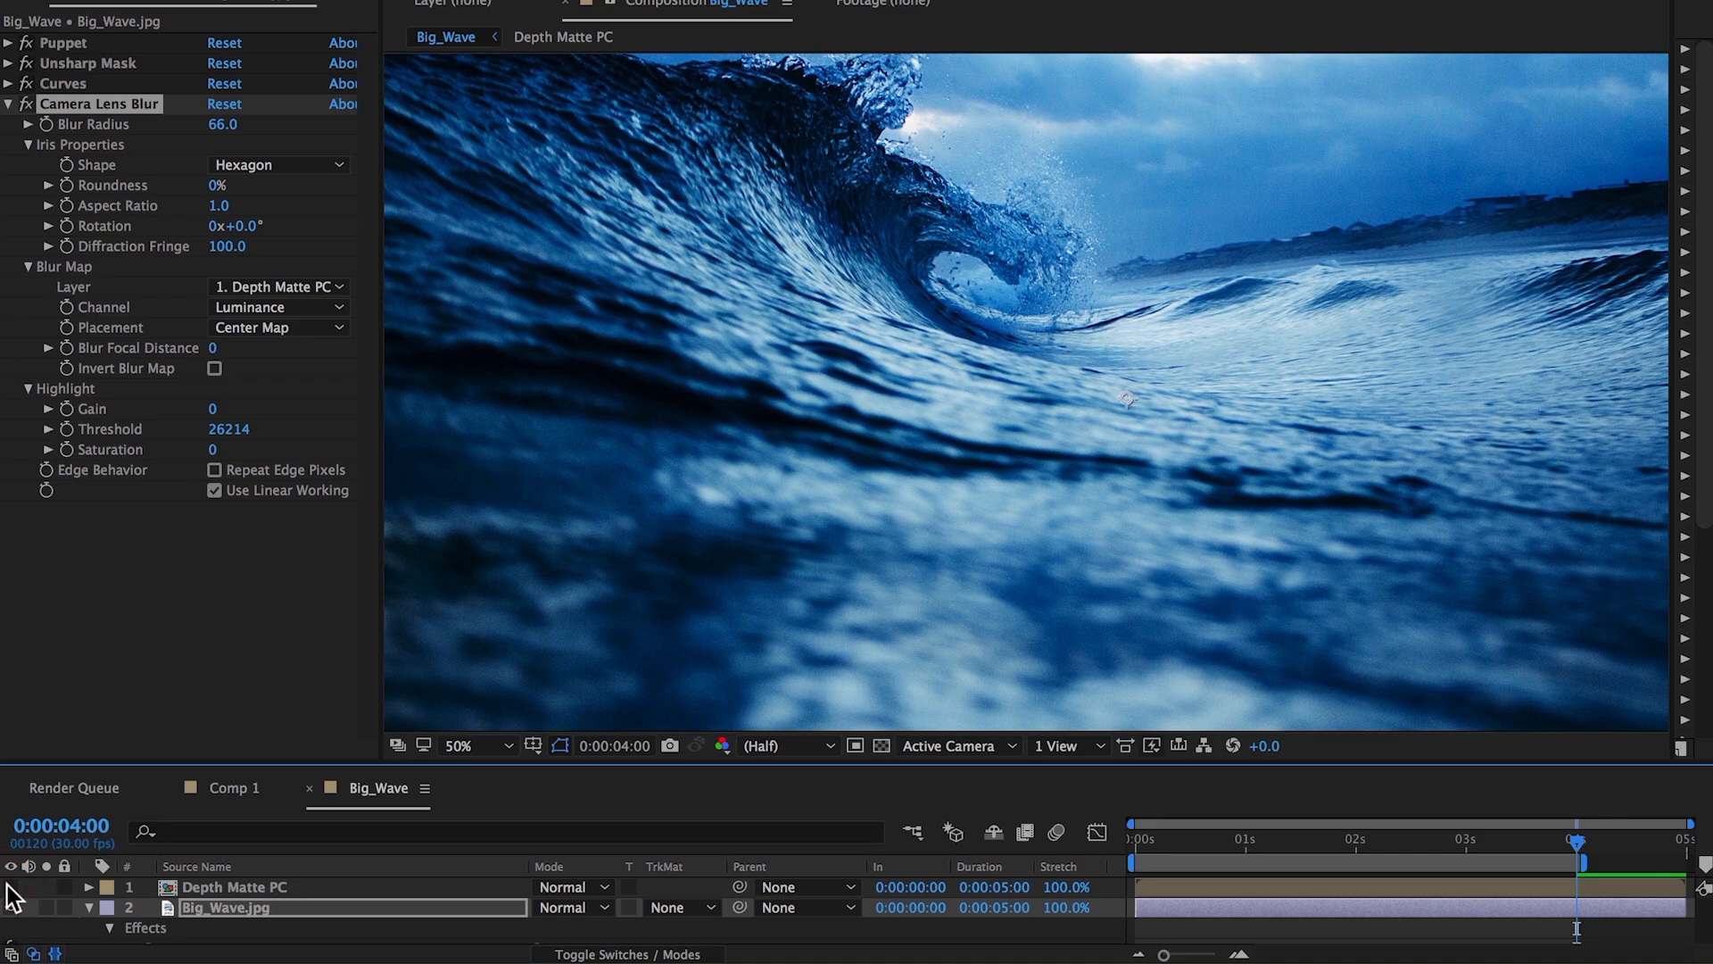
pyautogui.click(88, 908)
pyautogui.click(640, 492)
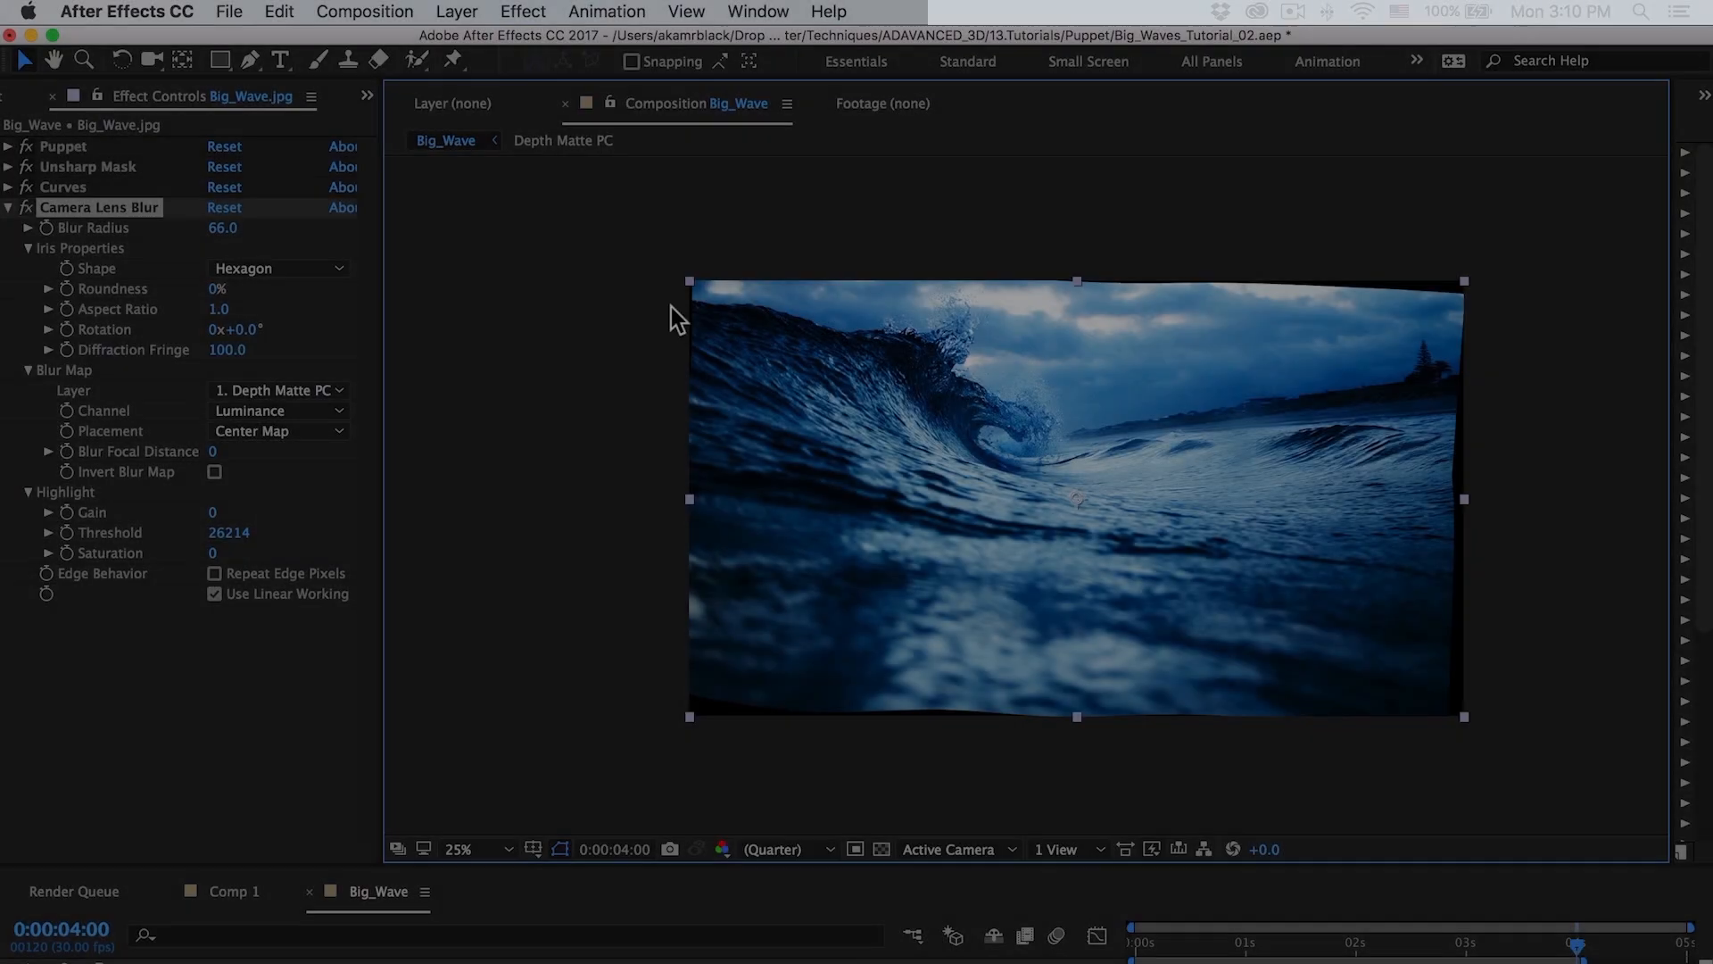
# Open a second composition viewer and arrange the two viewers side by side.
pyautogui.click(746, 104)
pyautogui.click(750, 120)
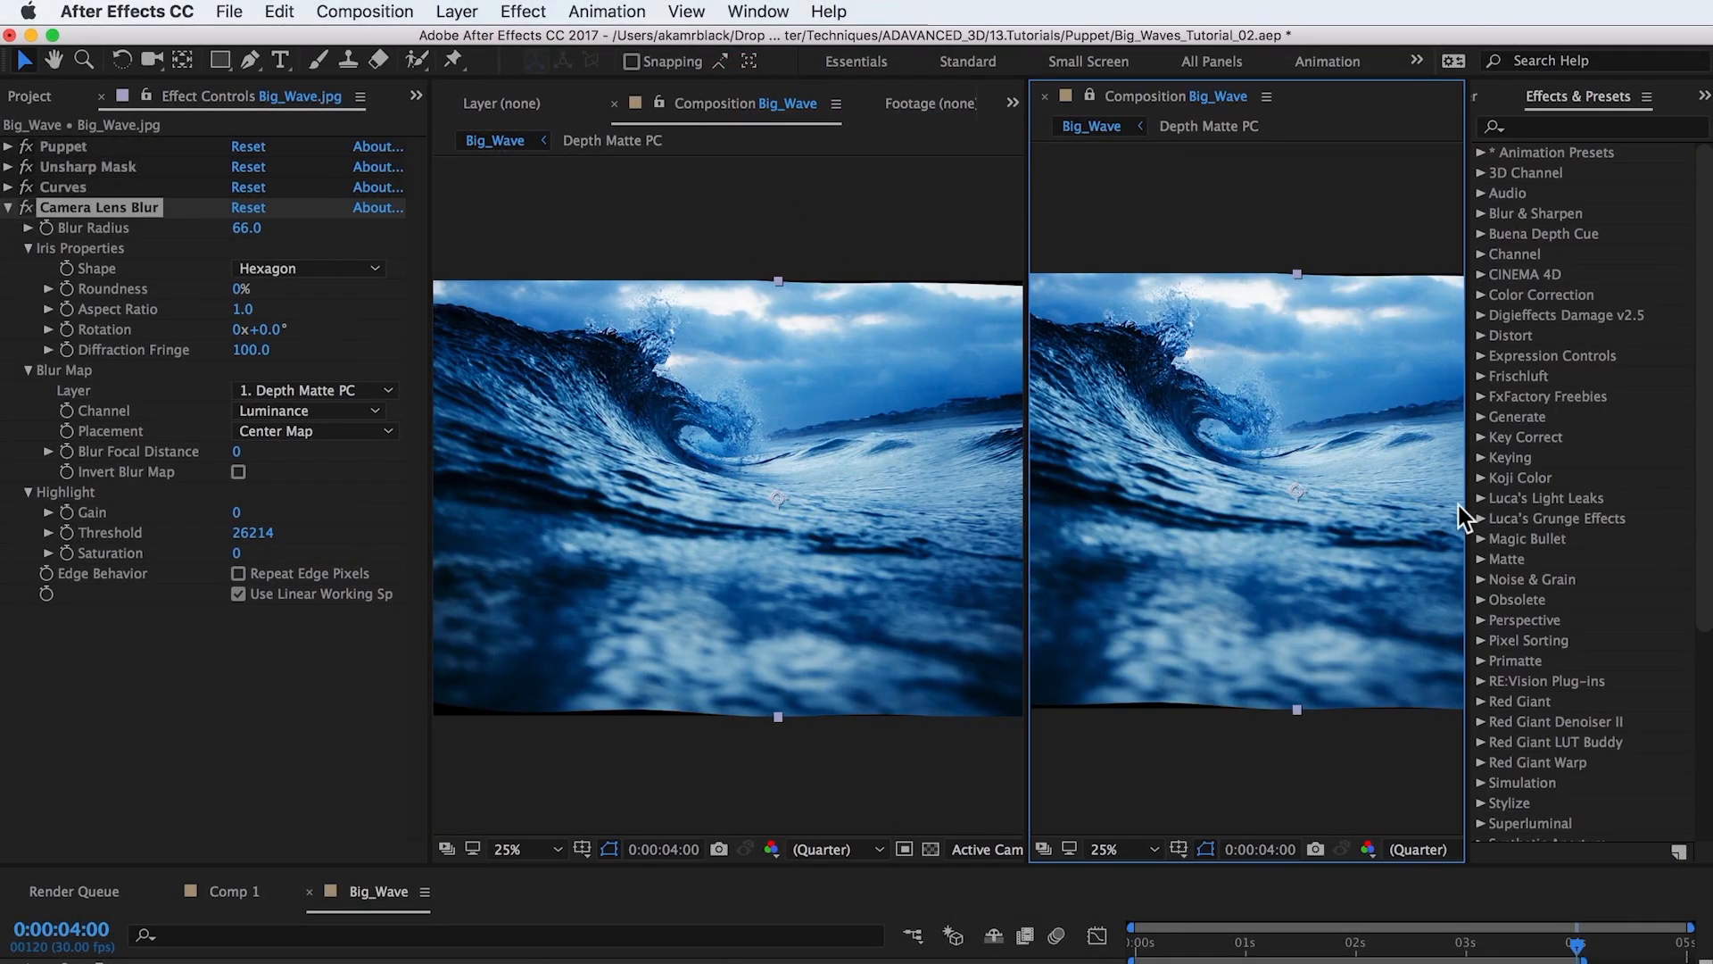
pyautogui.moveTo(1465, 505); pyautogui.dragTo(1671, 514)
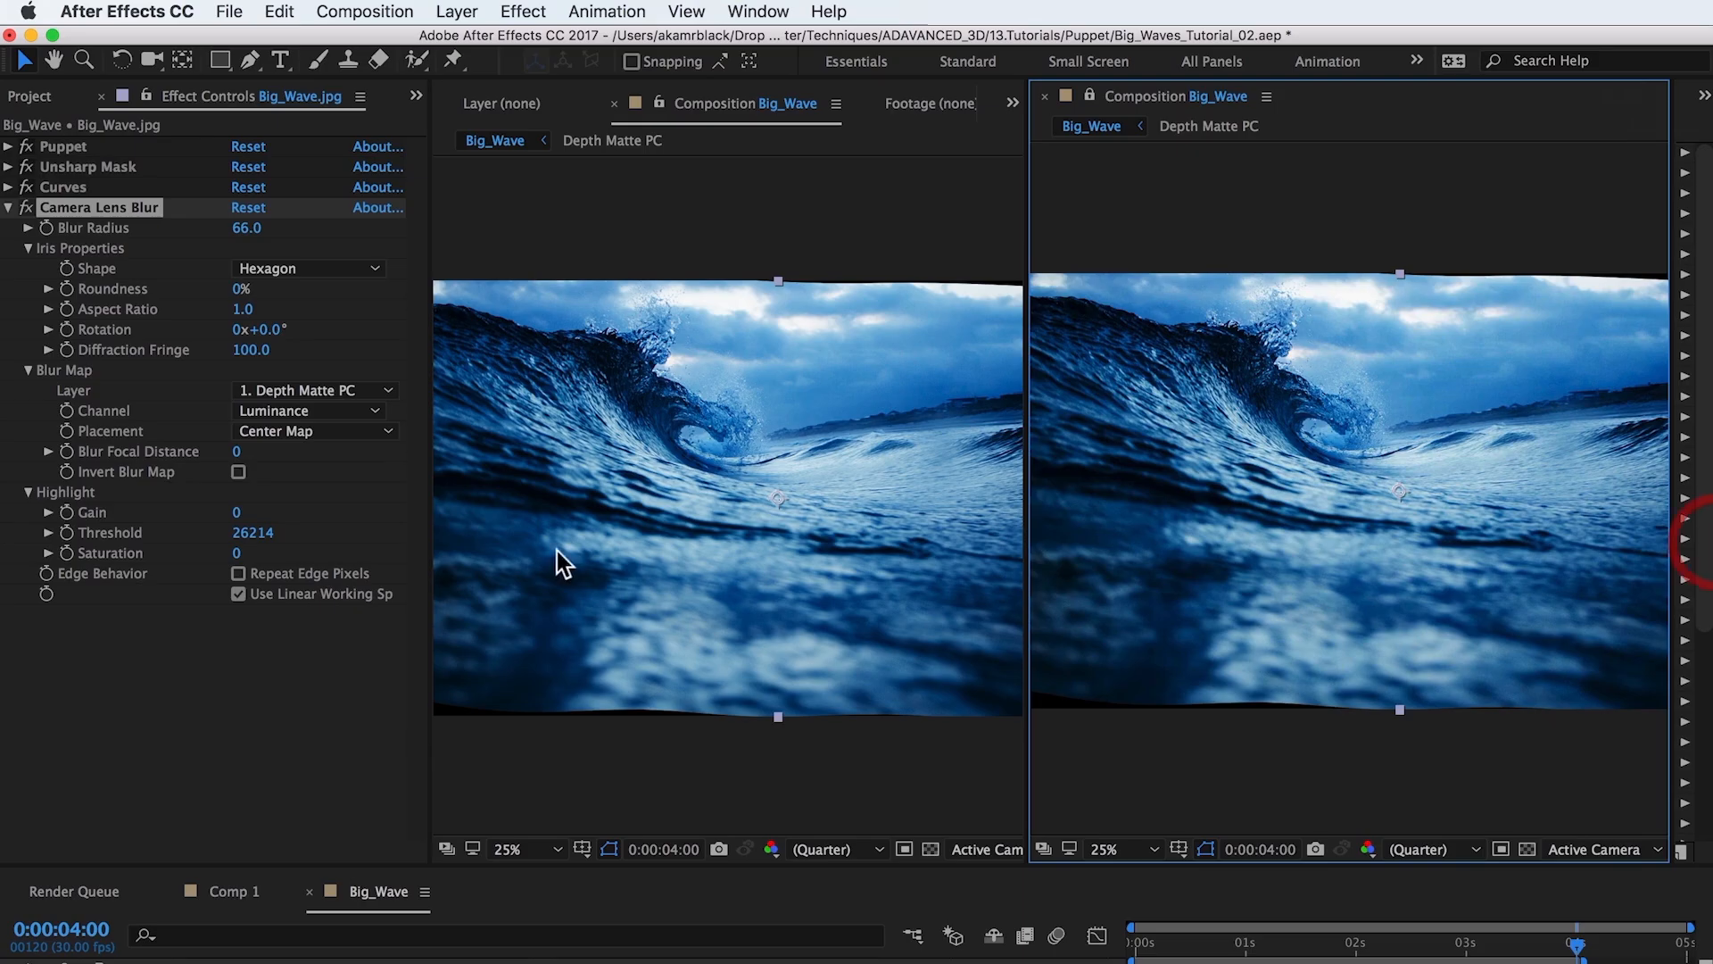
pyautogui.moveTo(428, 589); pyautogui.dragTo(4, 621)
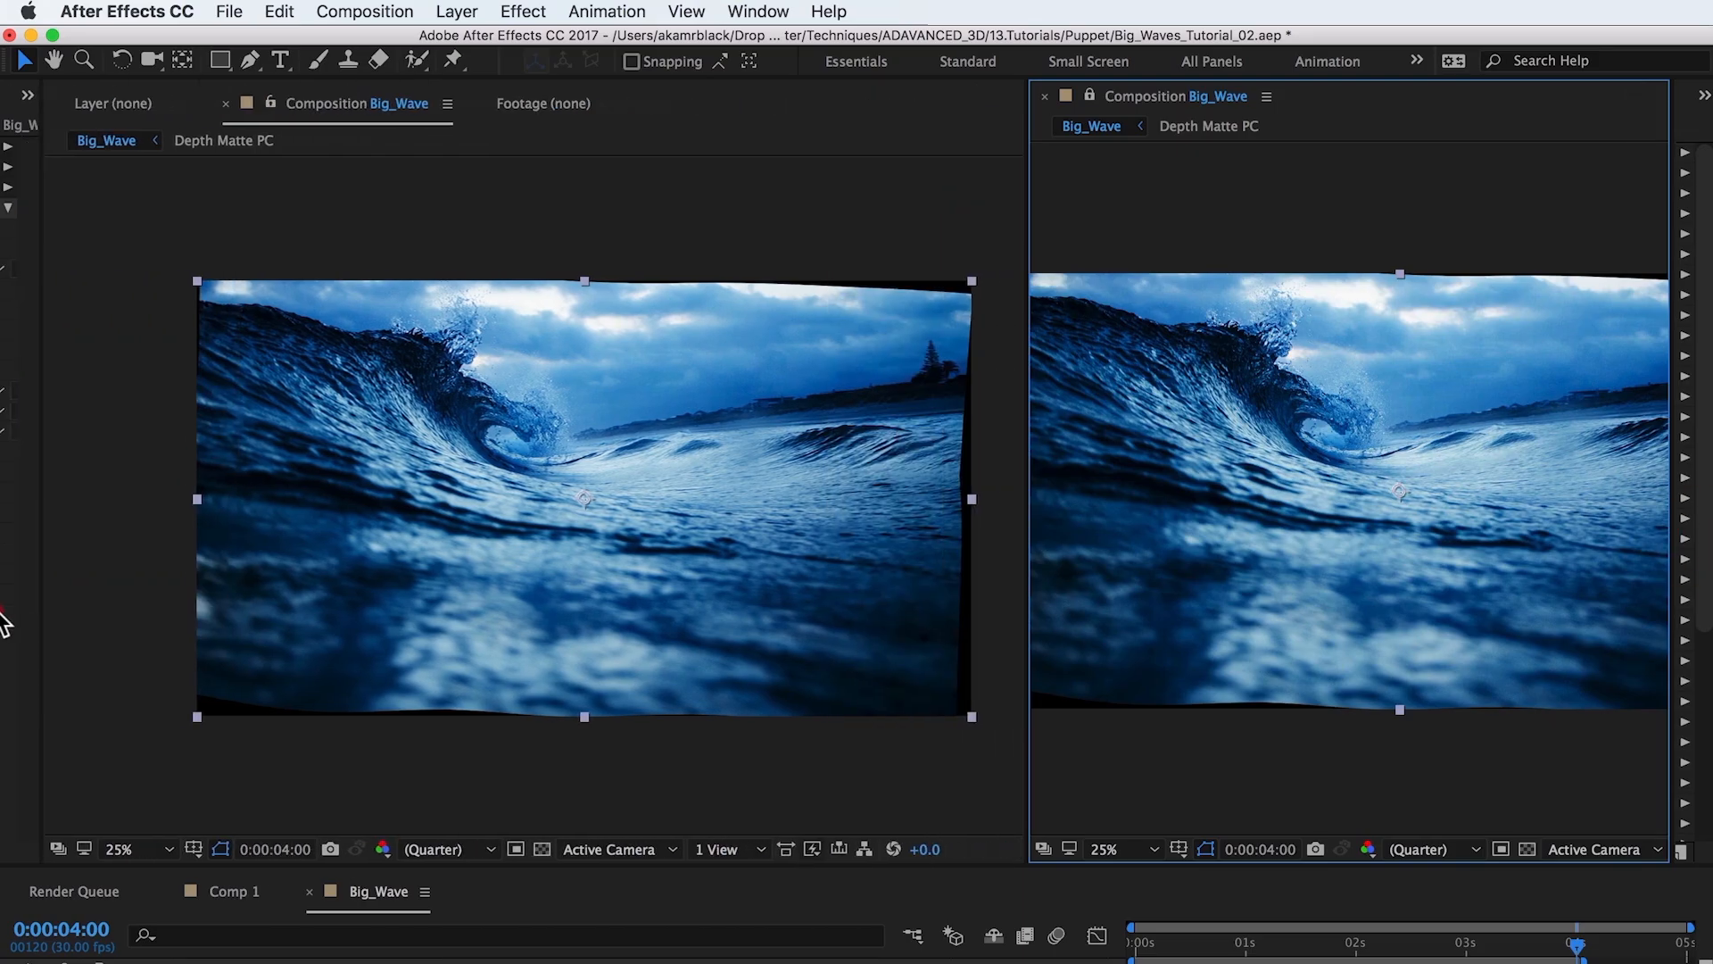
pyautogui.moveTo(1027, 770); pyautogui.dragTo(908, 778)
# Open Depth Matte PC and create a white solid named White Solid from the matte's solid settings.
pyautogui.click(237, 947)
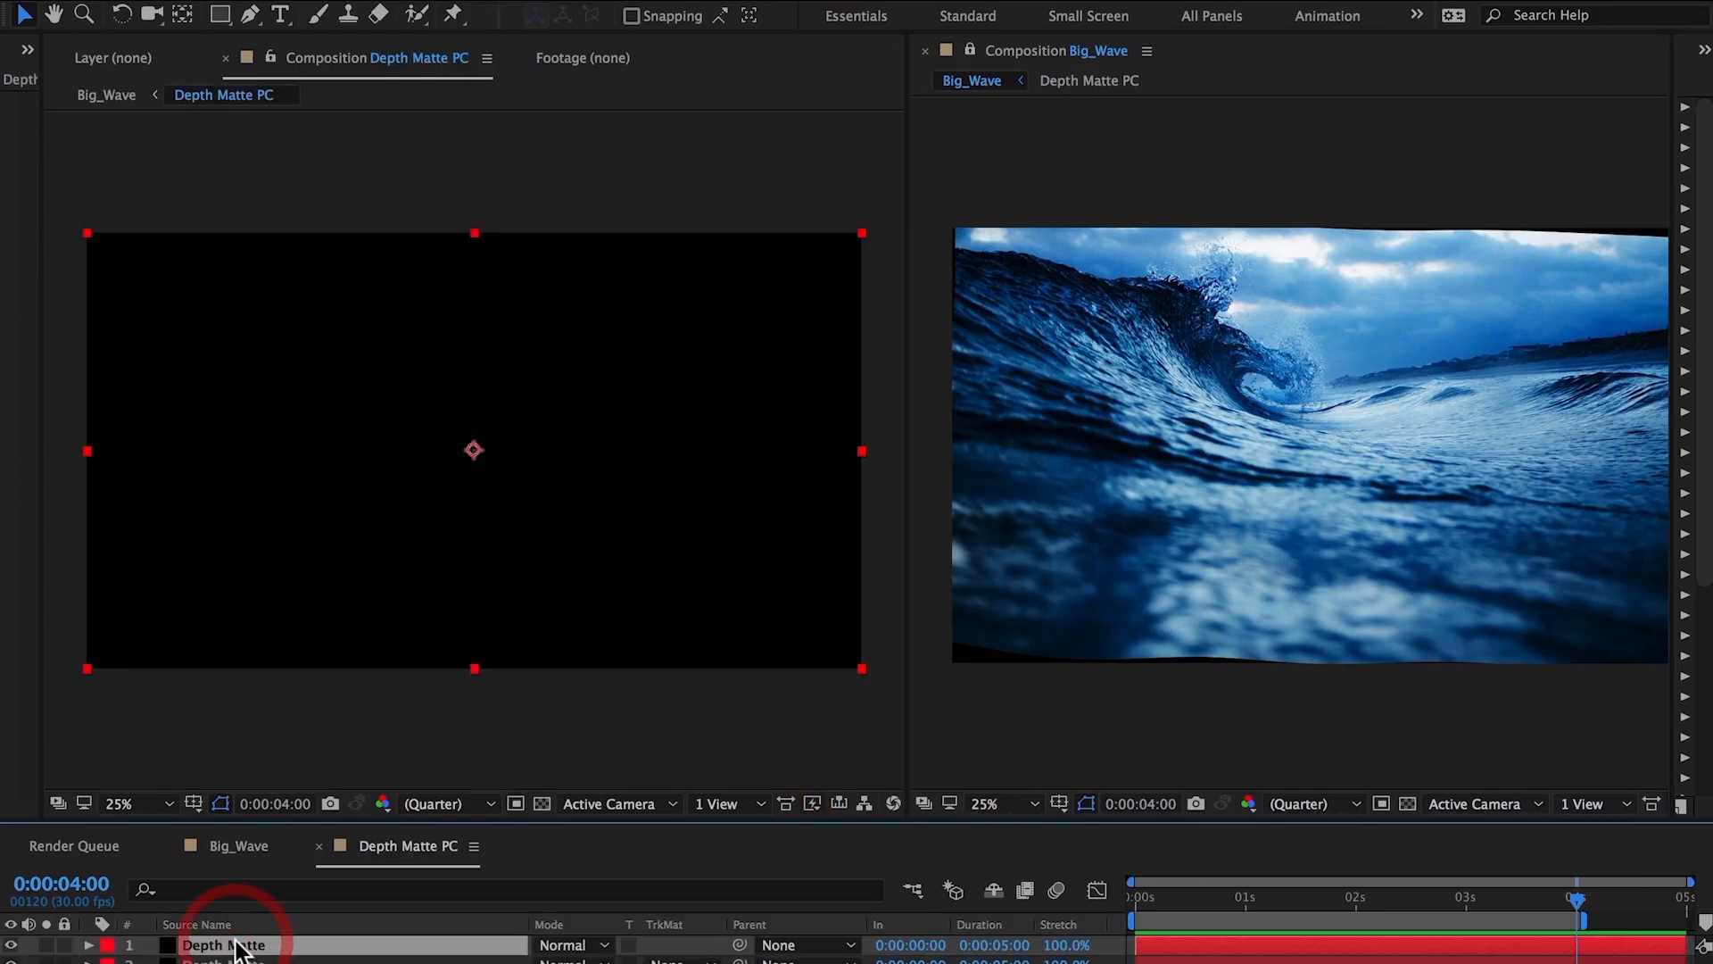
pyautogui.click(447, 1)
pyautogui.click(472, 20)
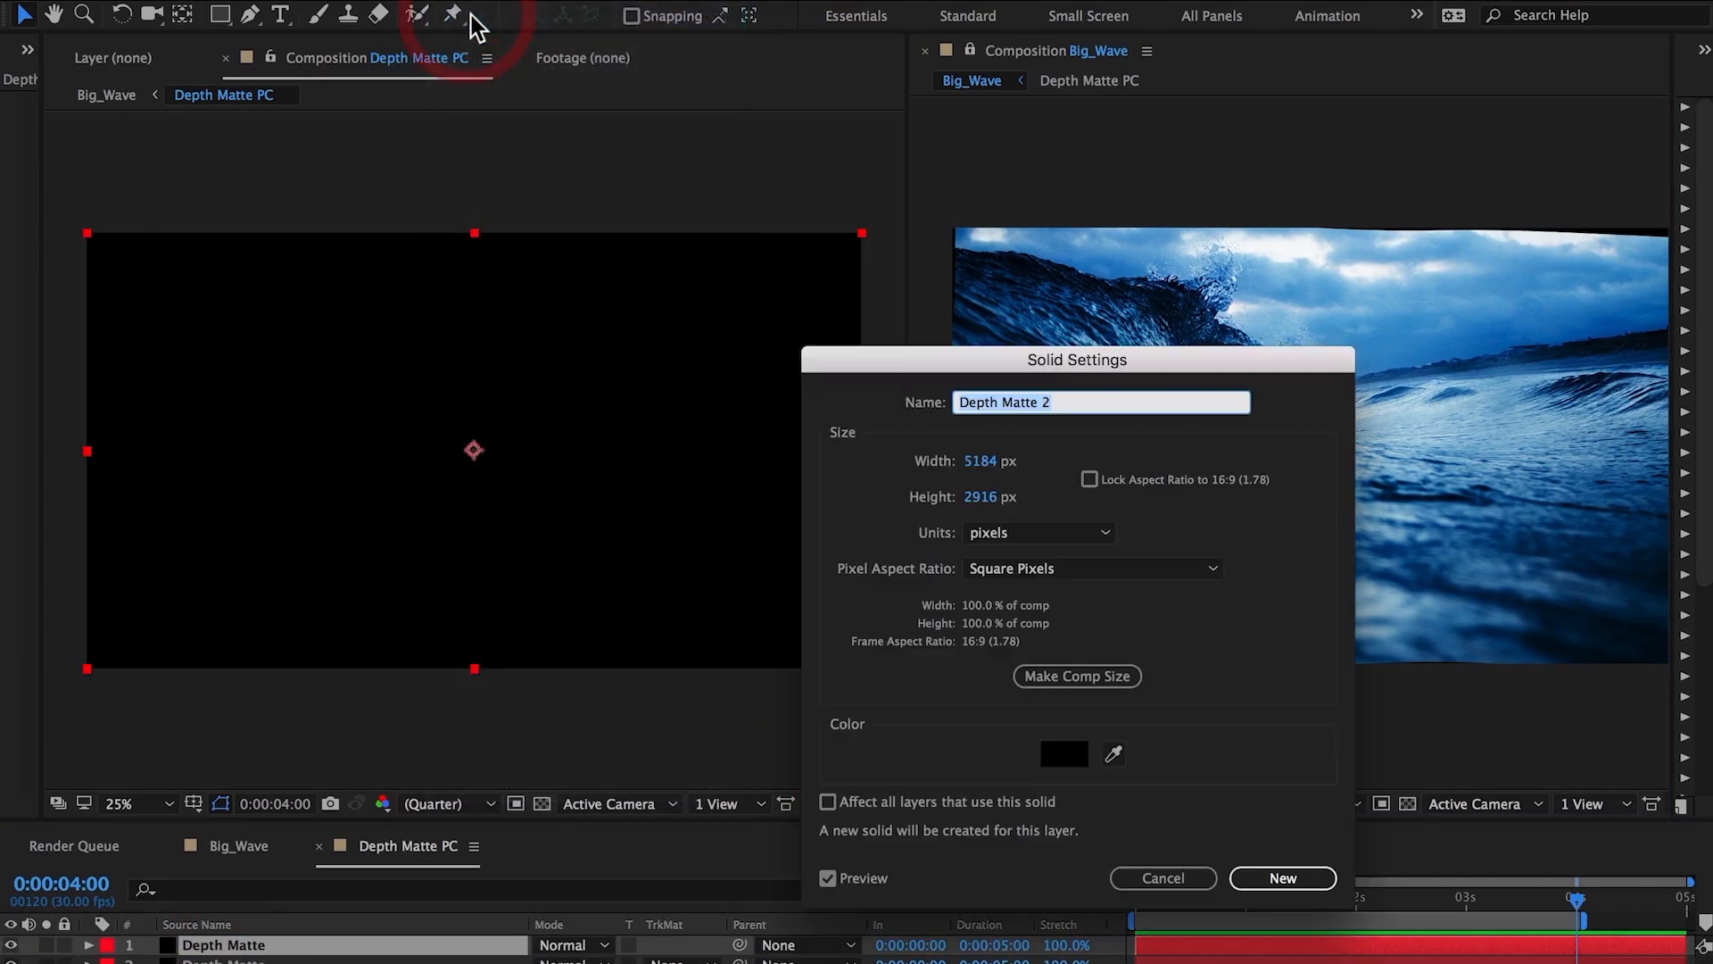
pyautogui.click(1062, 752)
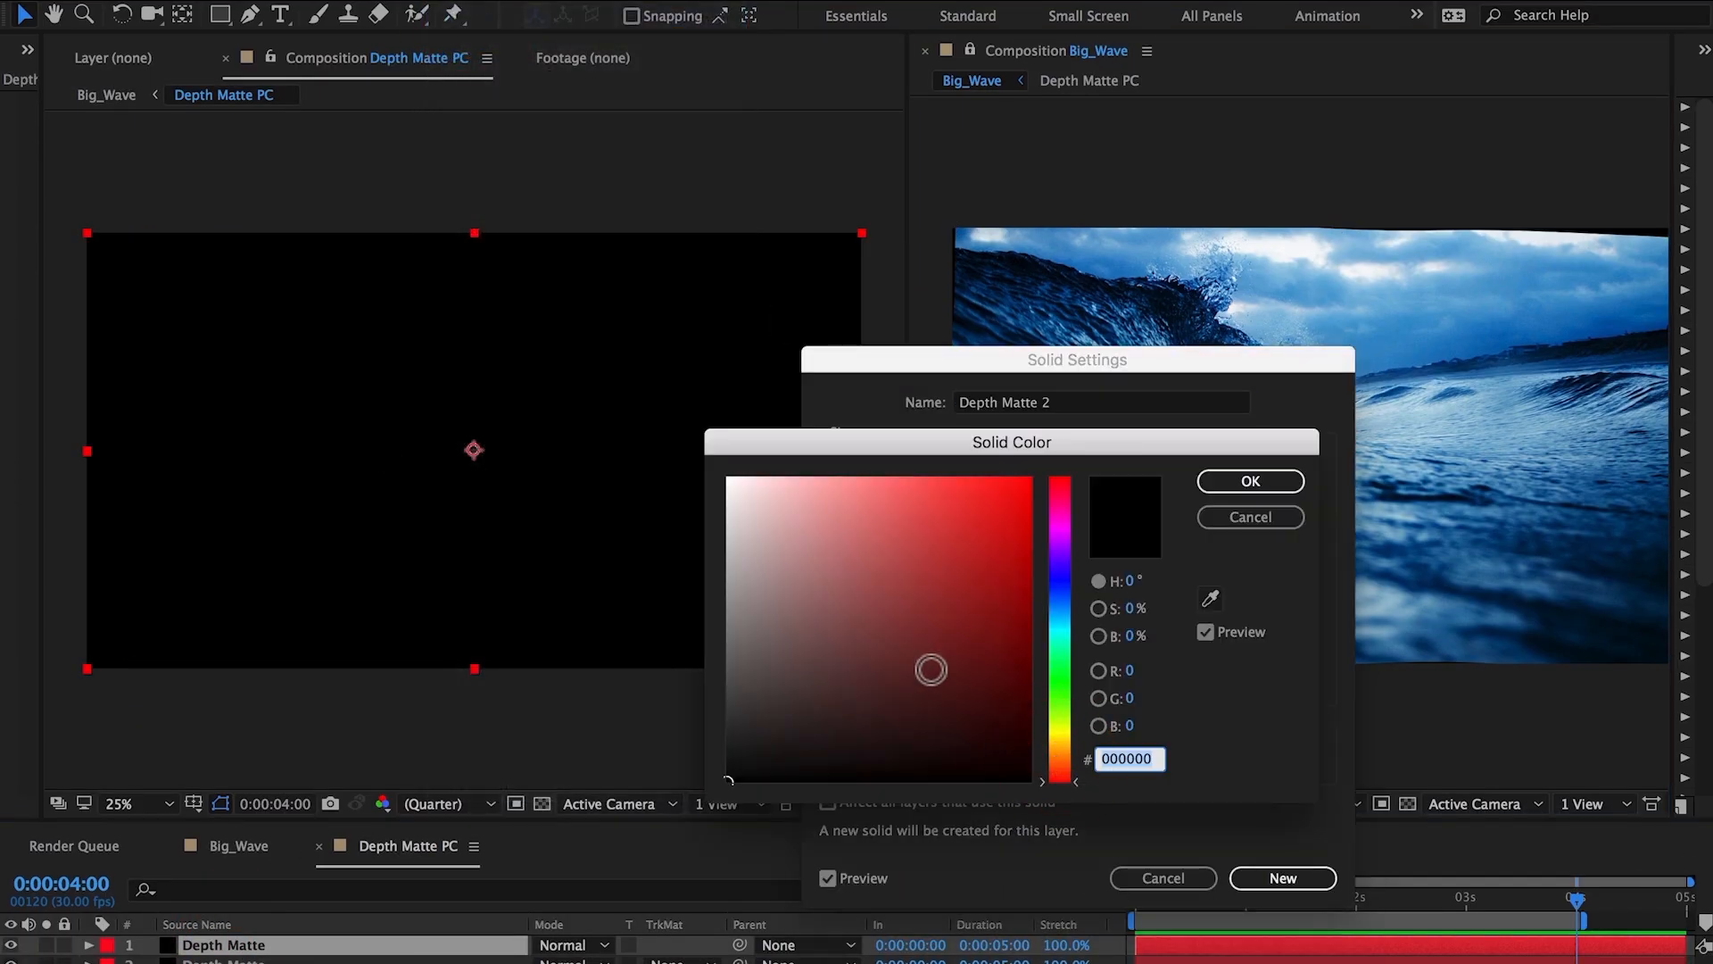
pyautogui.moveTo(926, 669); pyautogui.dragTo(697, 463)
pyautogui.click(1251, 481)
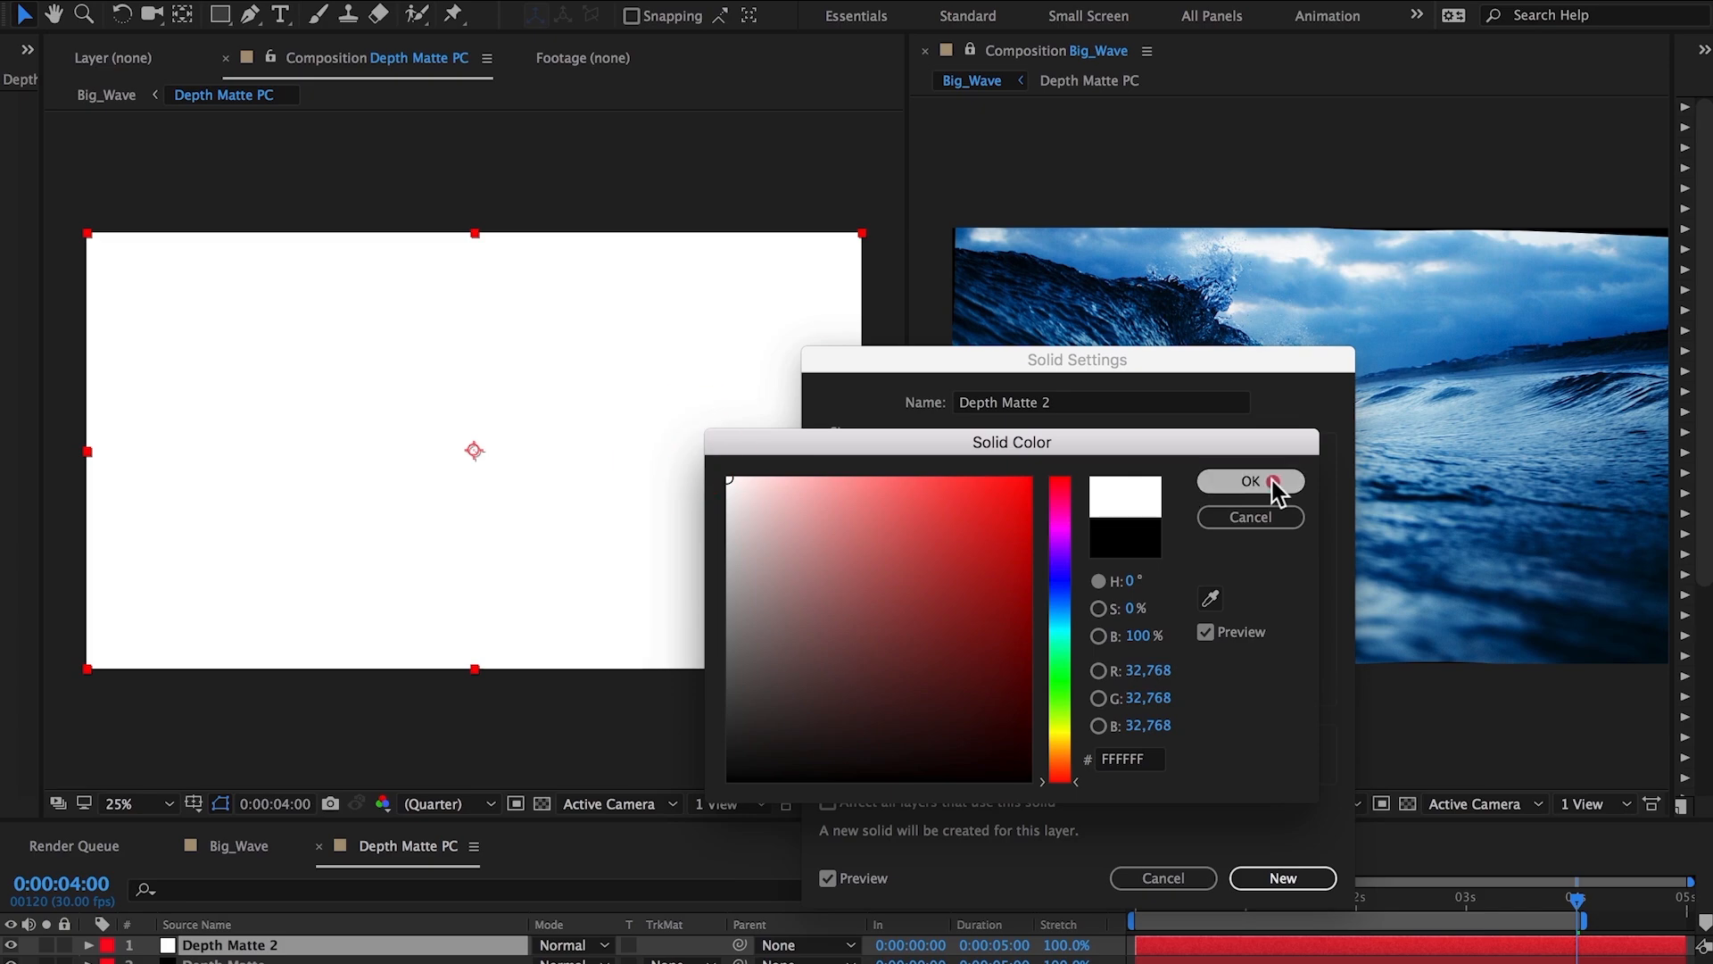
pyautogui.write('White Solid')
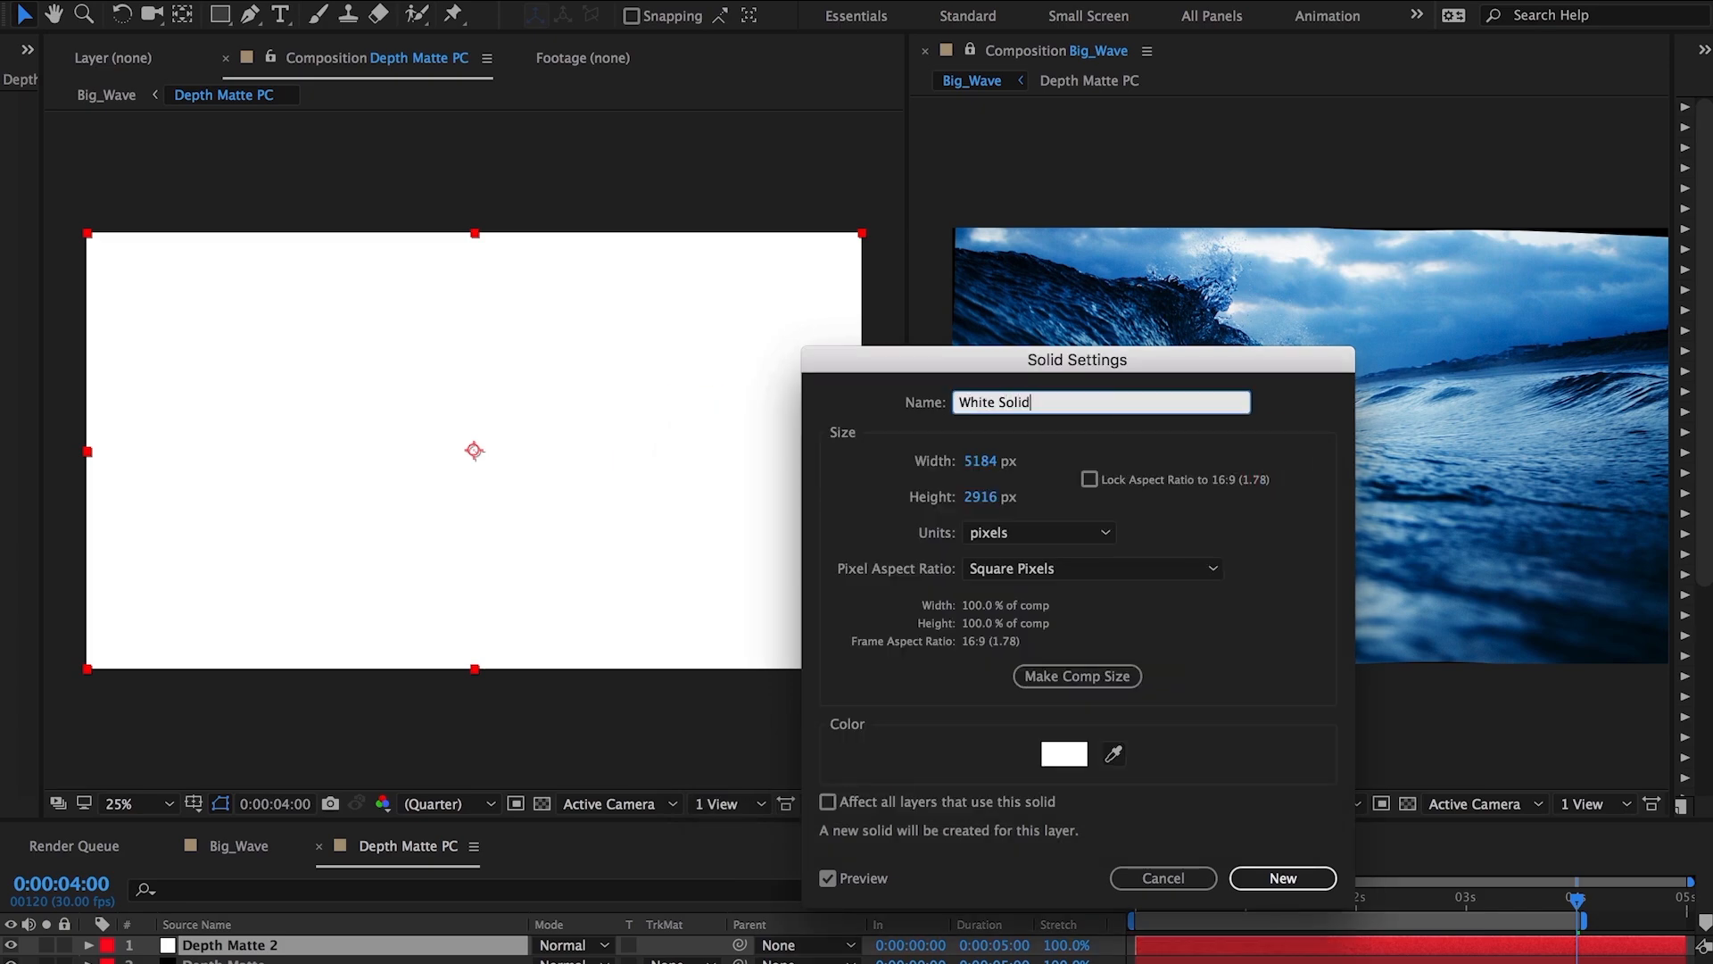
pyautogui.press('Return')
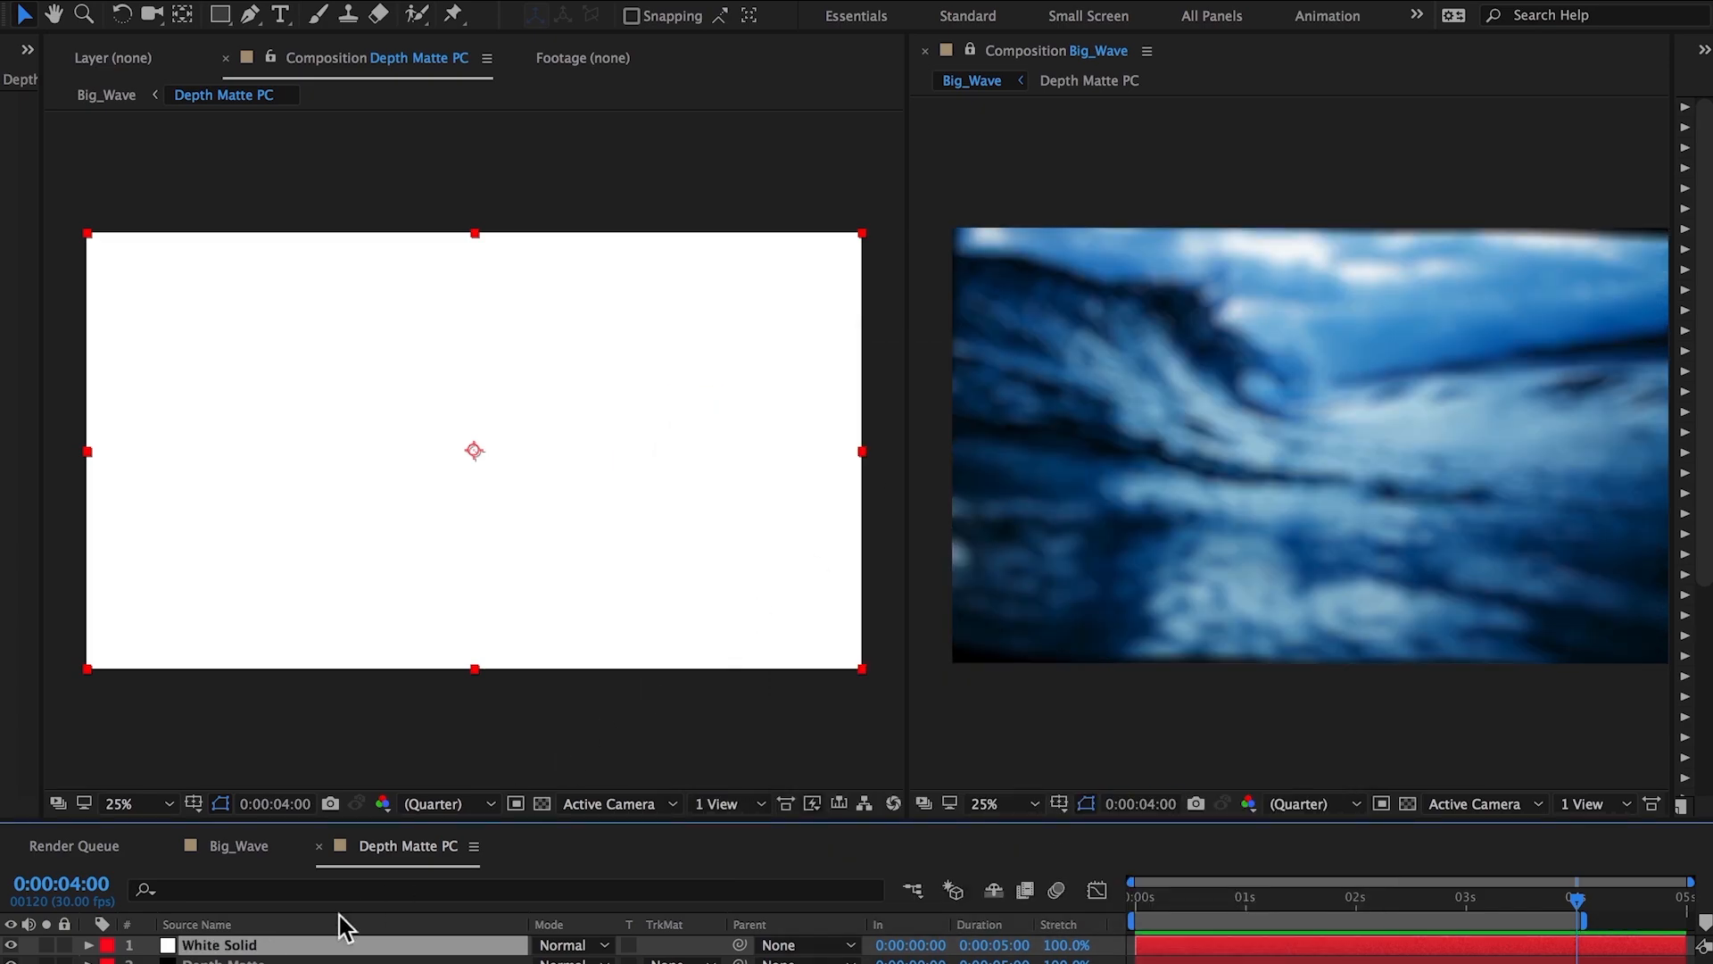
# Move White Solid below Depth Matte and draw a rectangle mask on the Depth Matte layer.
pyautogui.moveTo(257, 945); pyautogui.dragTo(254, 963)
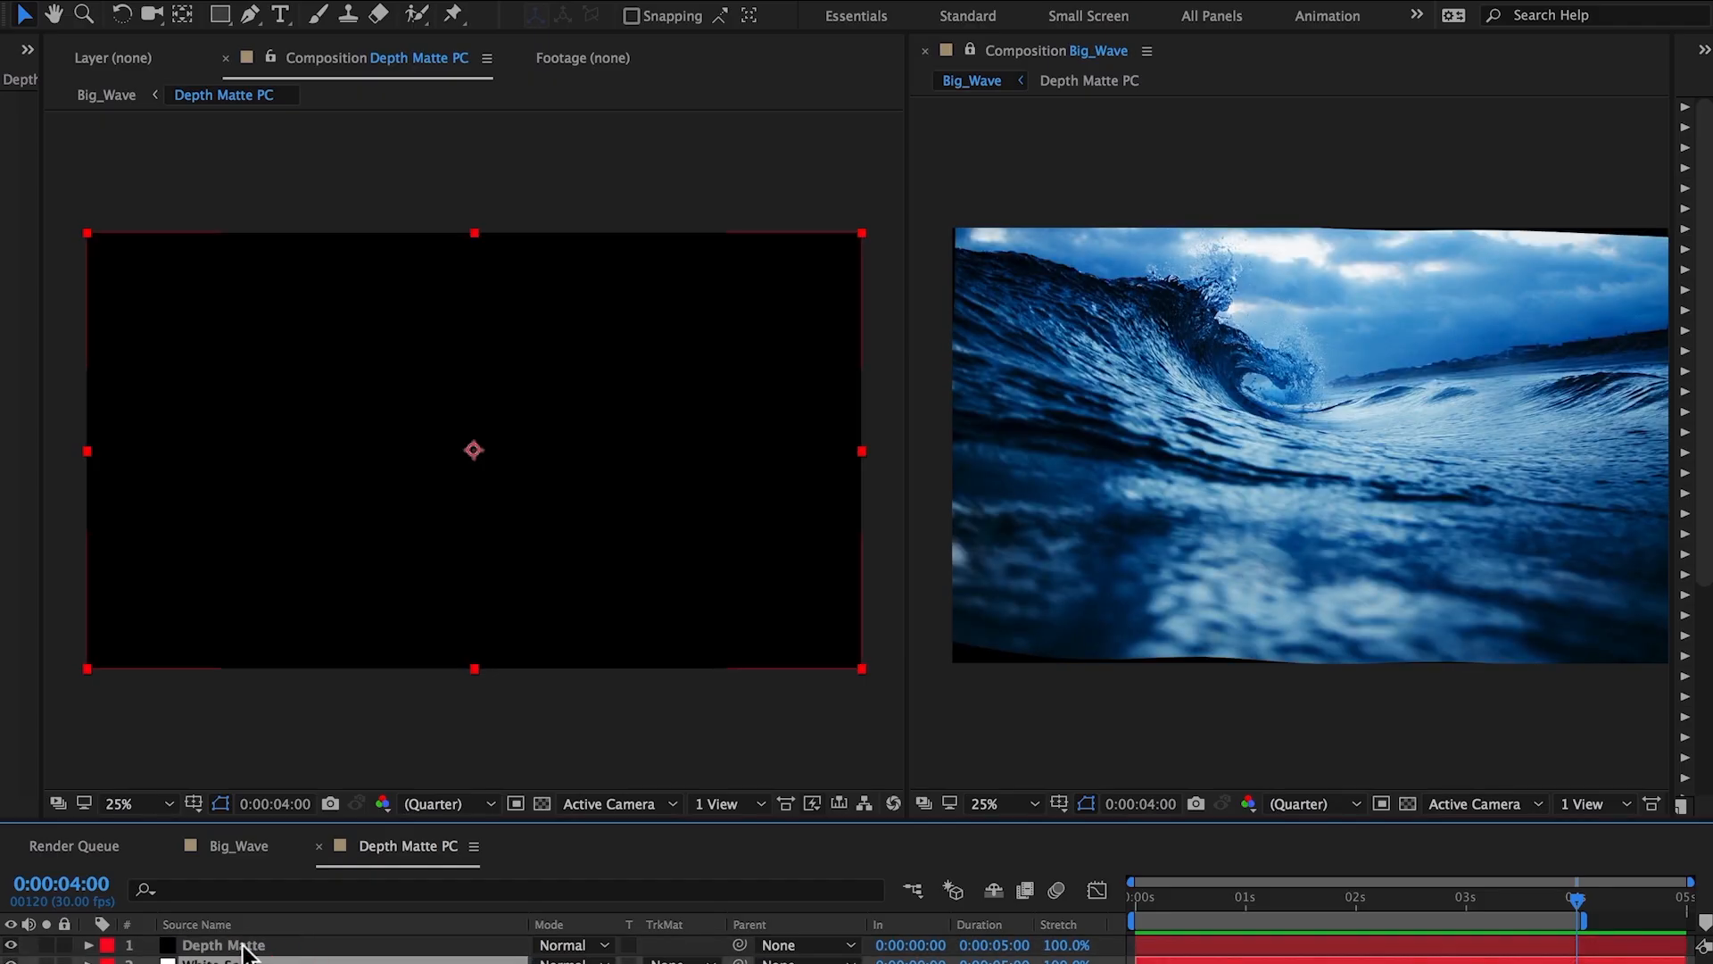
pyautogui.click(248, 949)
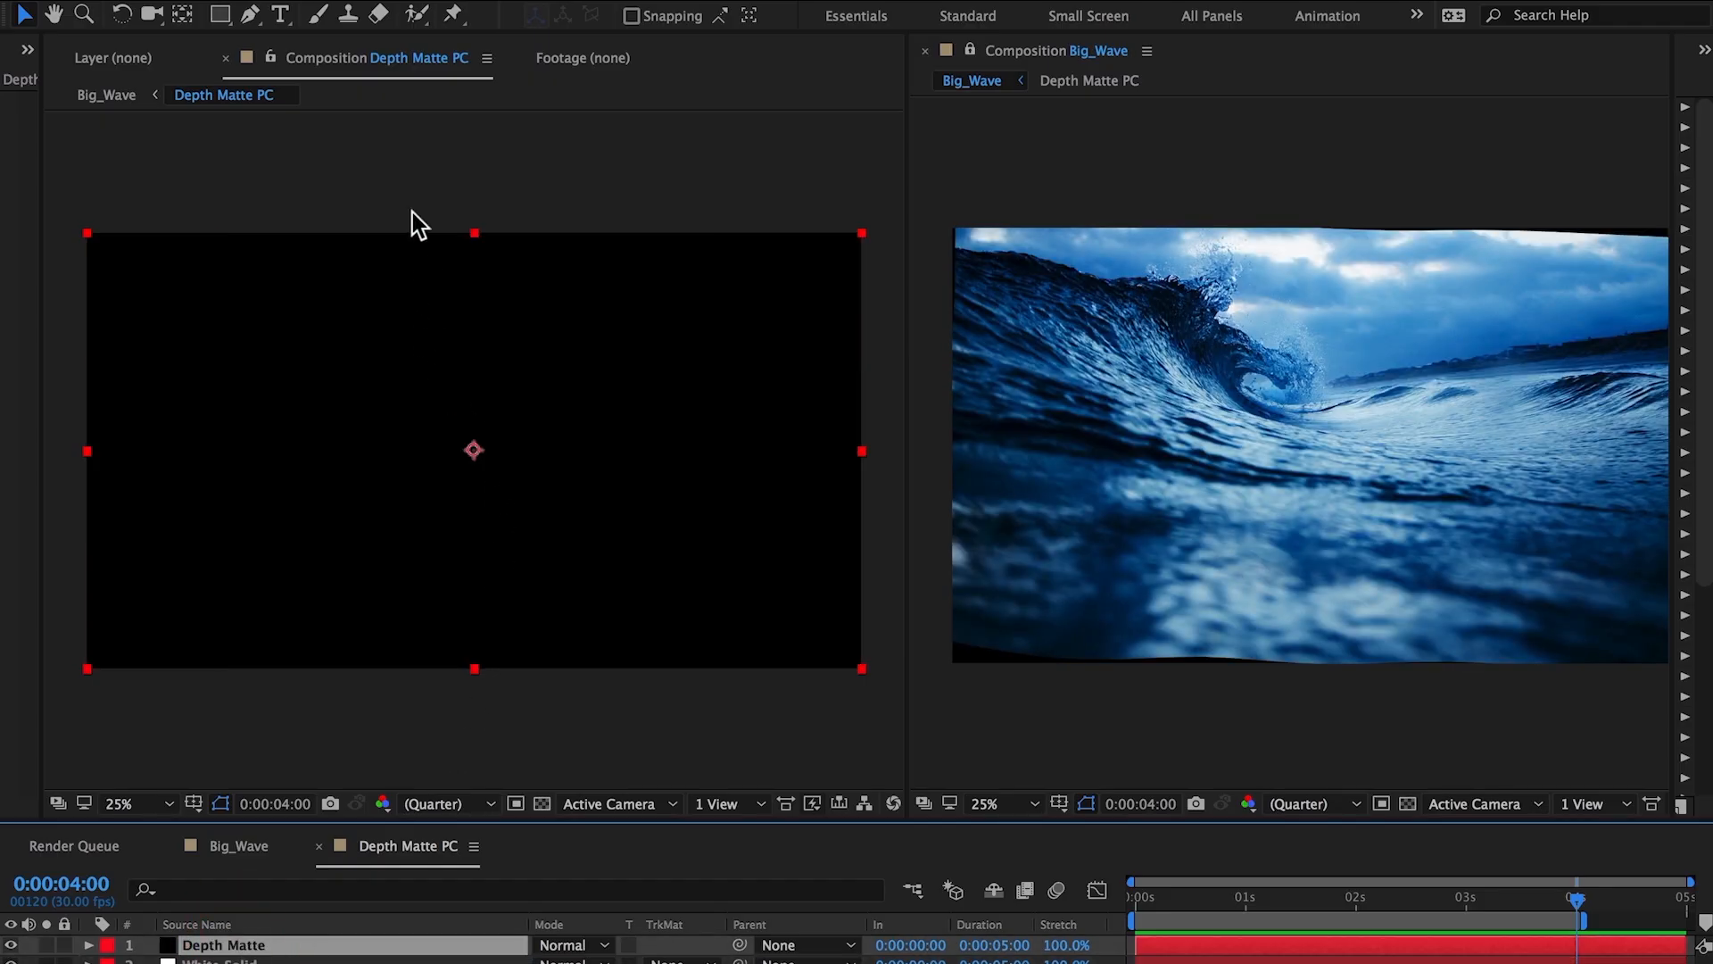
pyautogui.click(221, 15)
pyautogui.moveTo(81, 211); pyautogui.dragTo(828, 461)
pyautogui.press('v')
# Free-transform the rectangle mask, rotating and stretching it into a diagonal band across the frame.
pyautogui.doubleClick(876, 259)
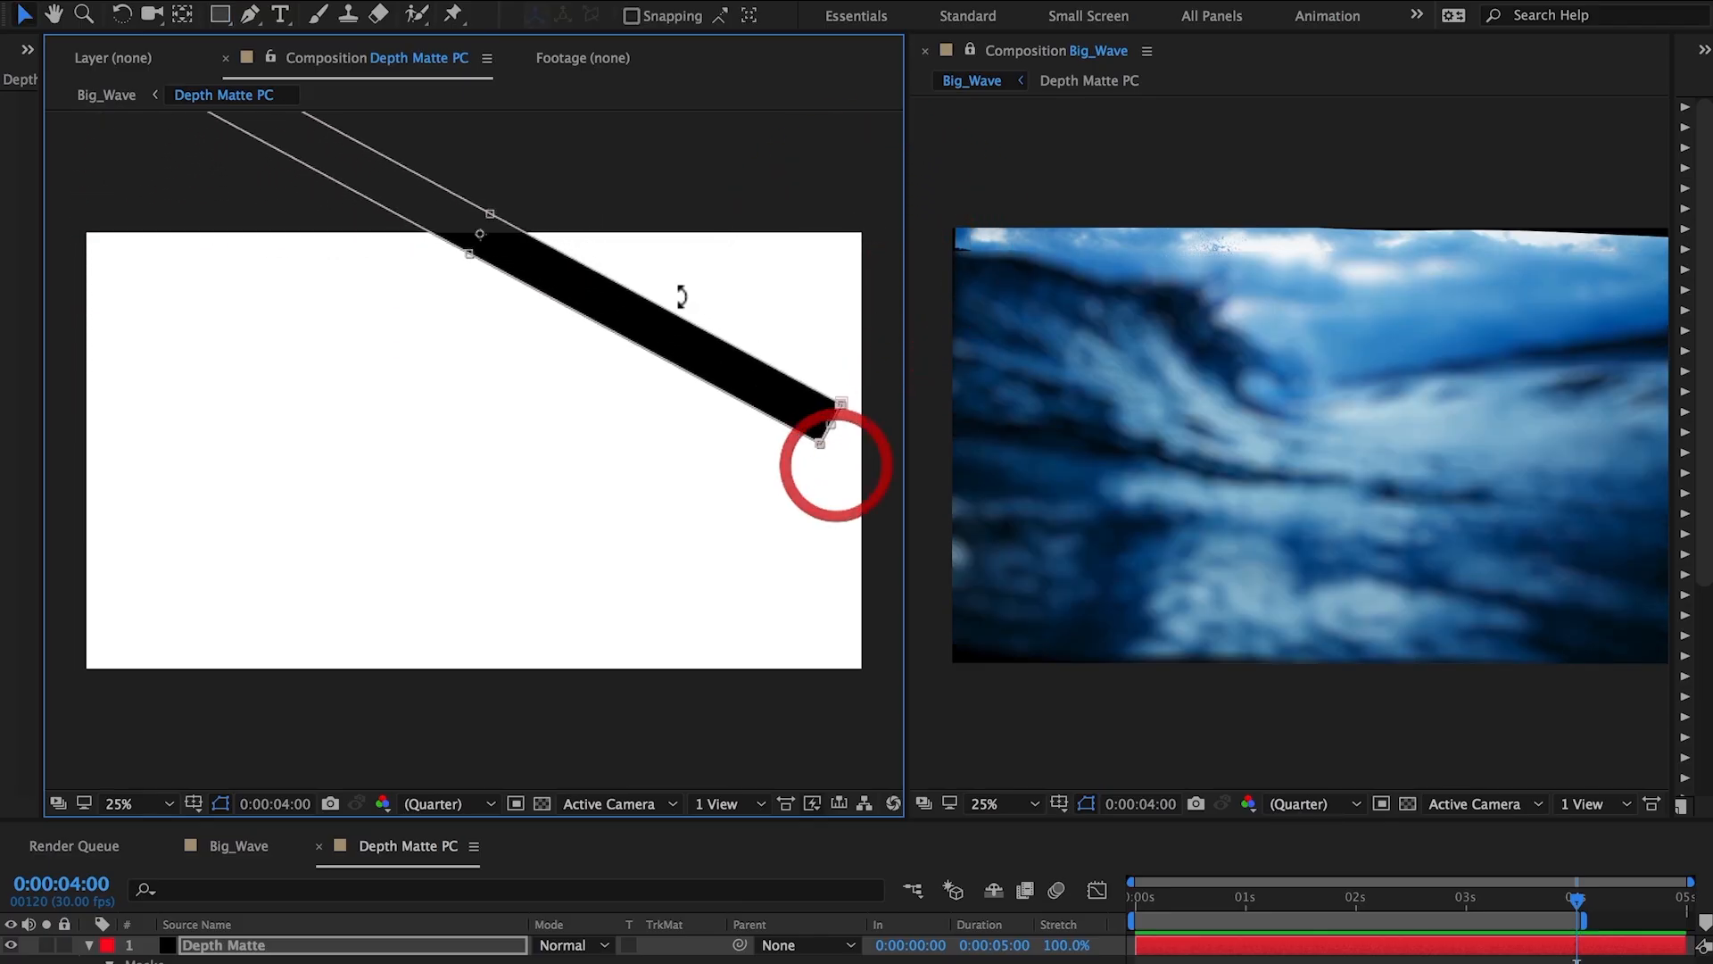
pyautogui.moveTo(652, 326); pyautogui.dragTo(573, 473)
pyautogui.moveTo(758, 598); pyautogui.dragTo(935, 730)
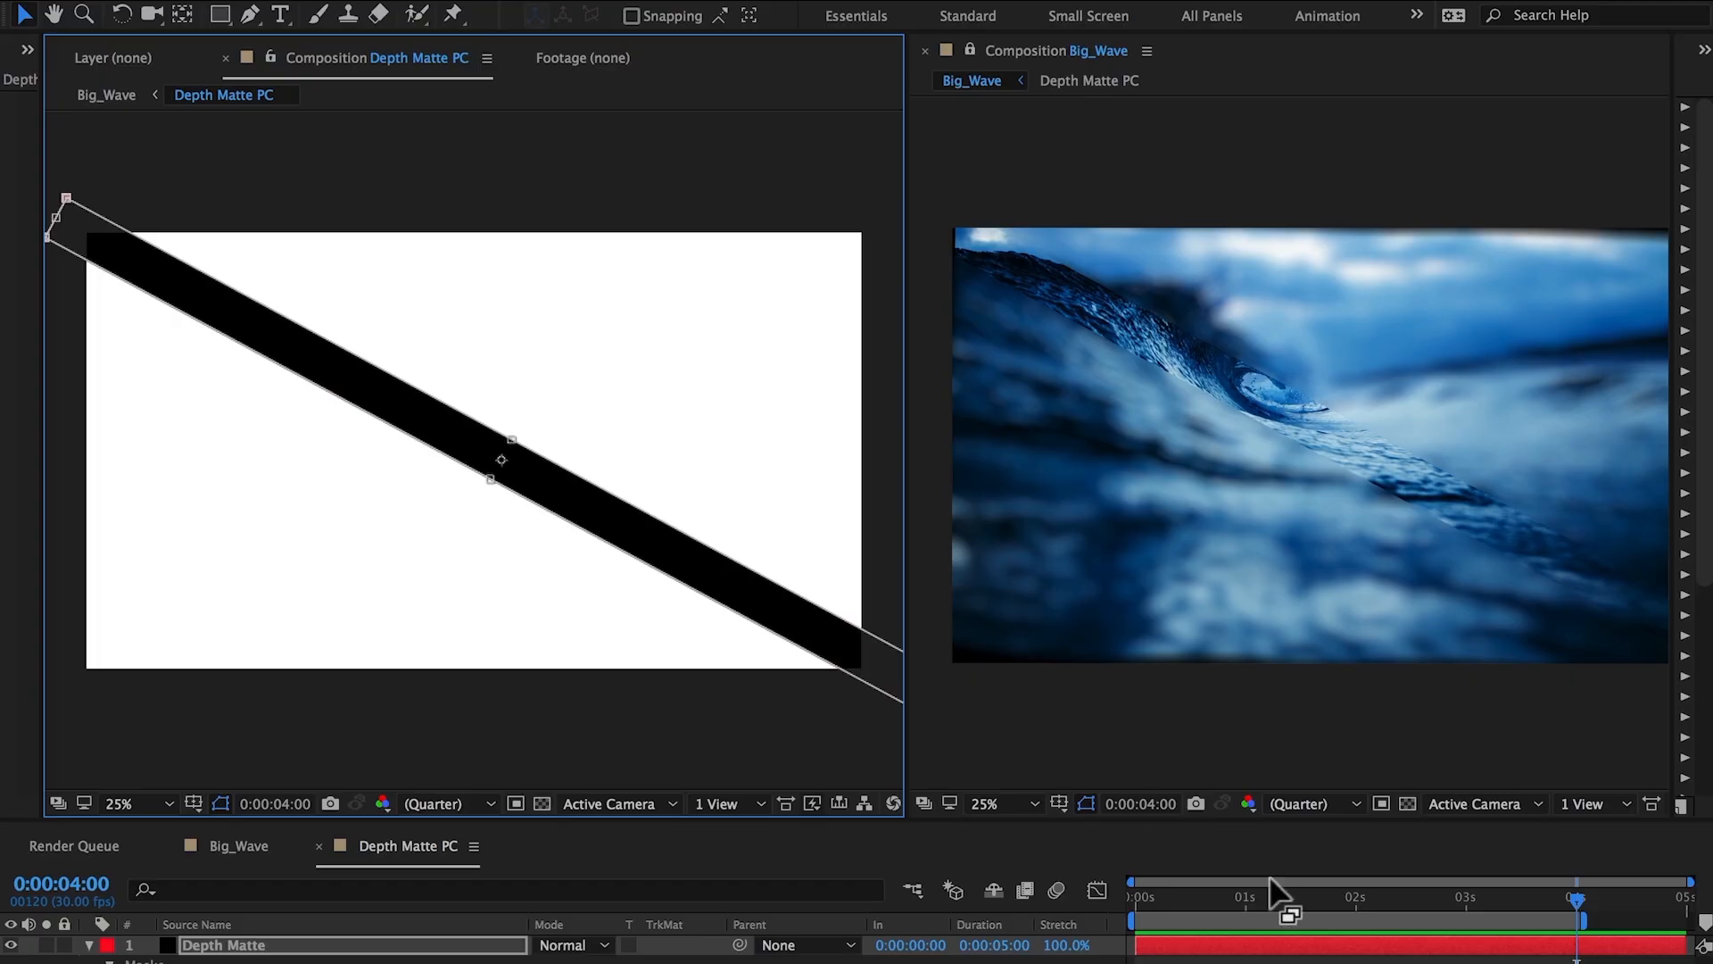
# At 0 seconds, nudge the mask's corner point and feather the band outward with the Mask Feather tool.
pyautogui.moveTo(1139, 902); pyautogui.dragTo(1112, 907)
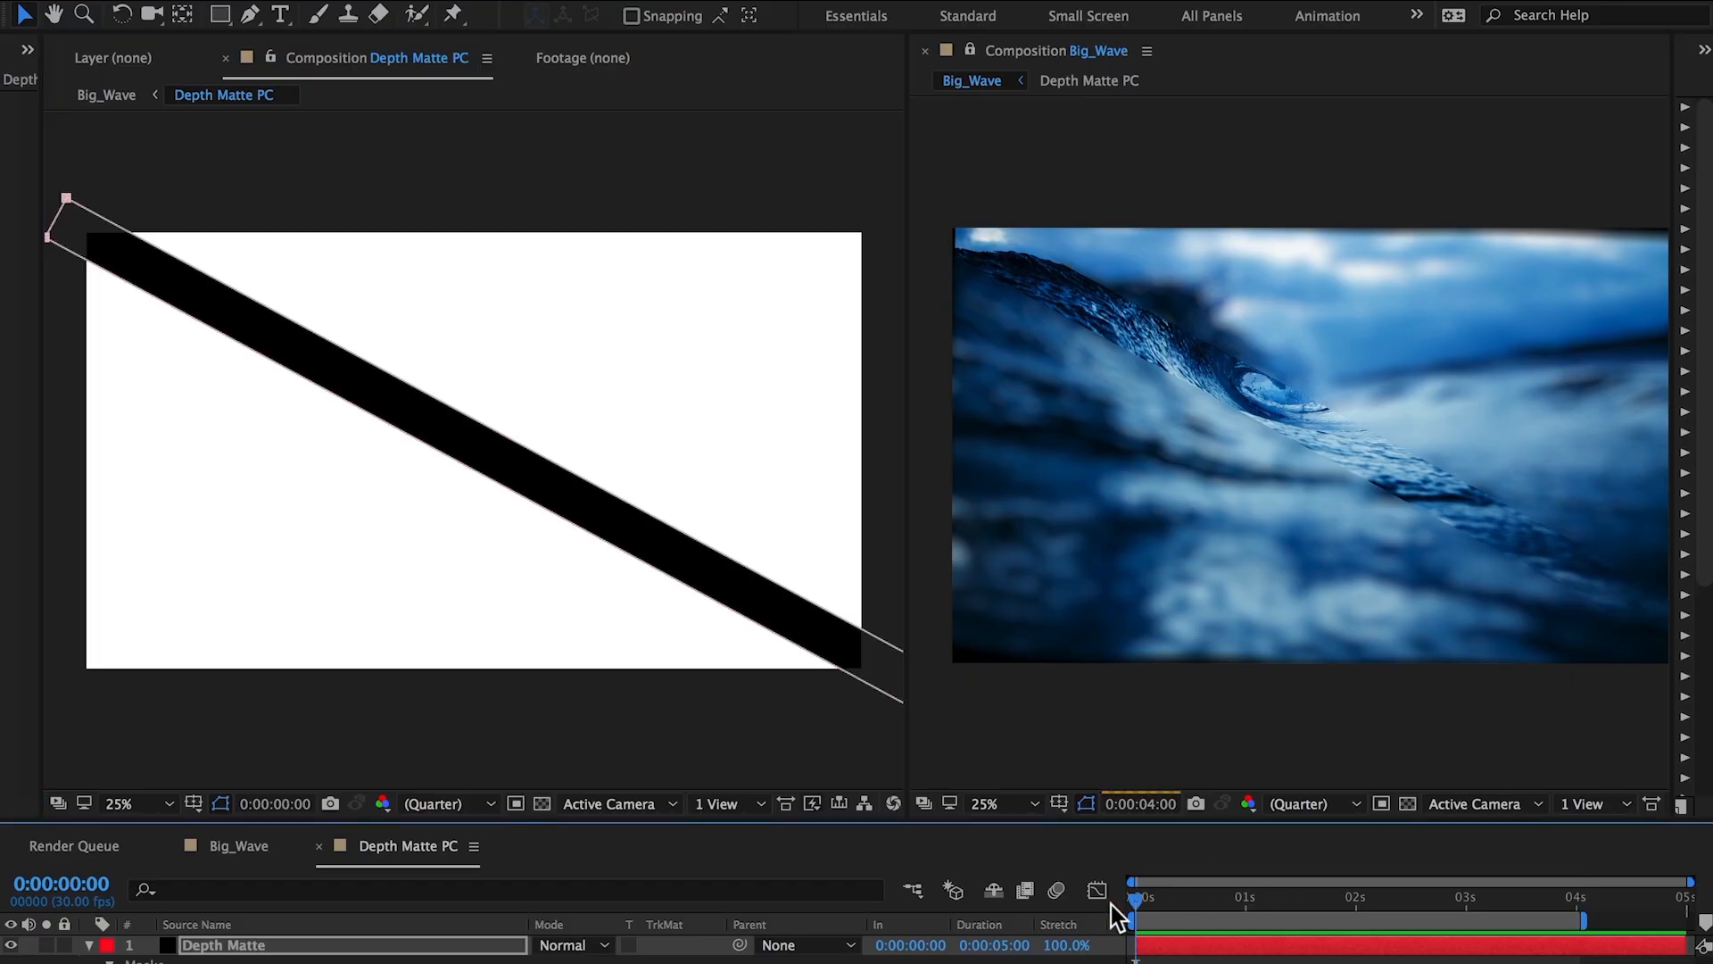
pyautogui.click(70, 203)
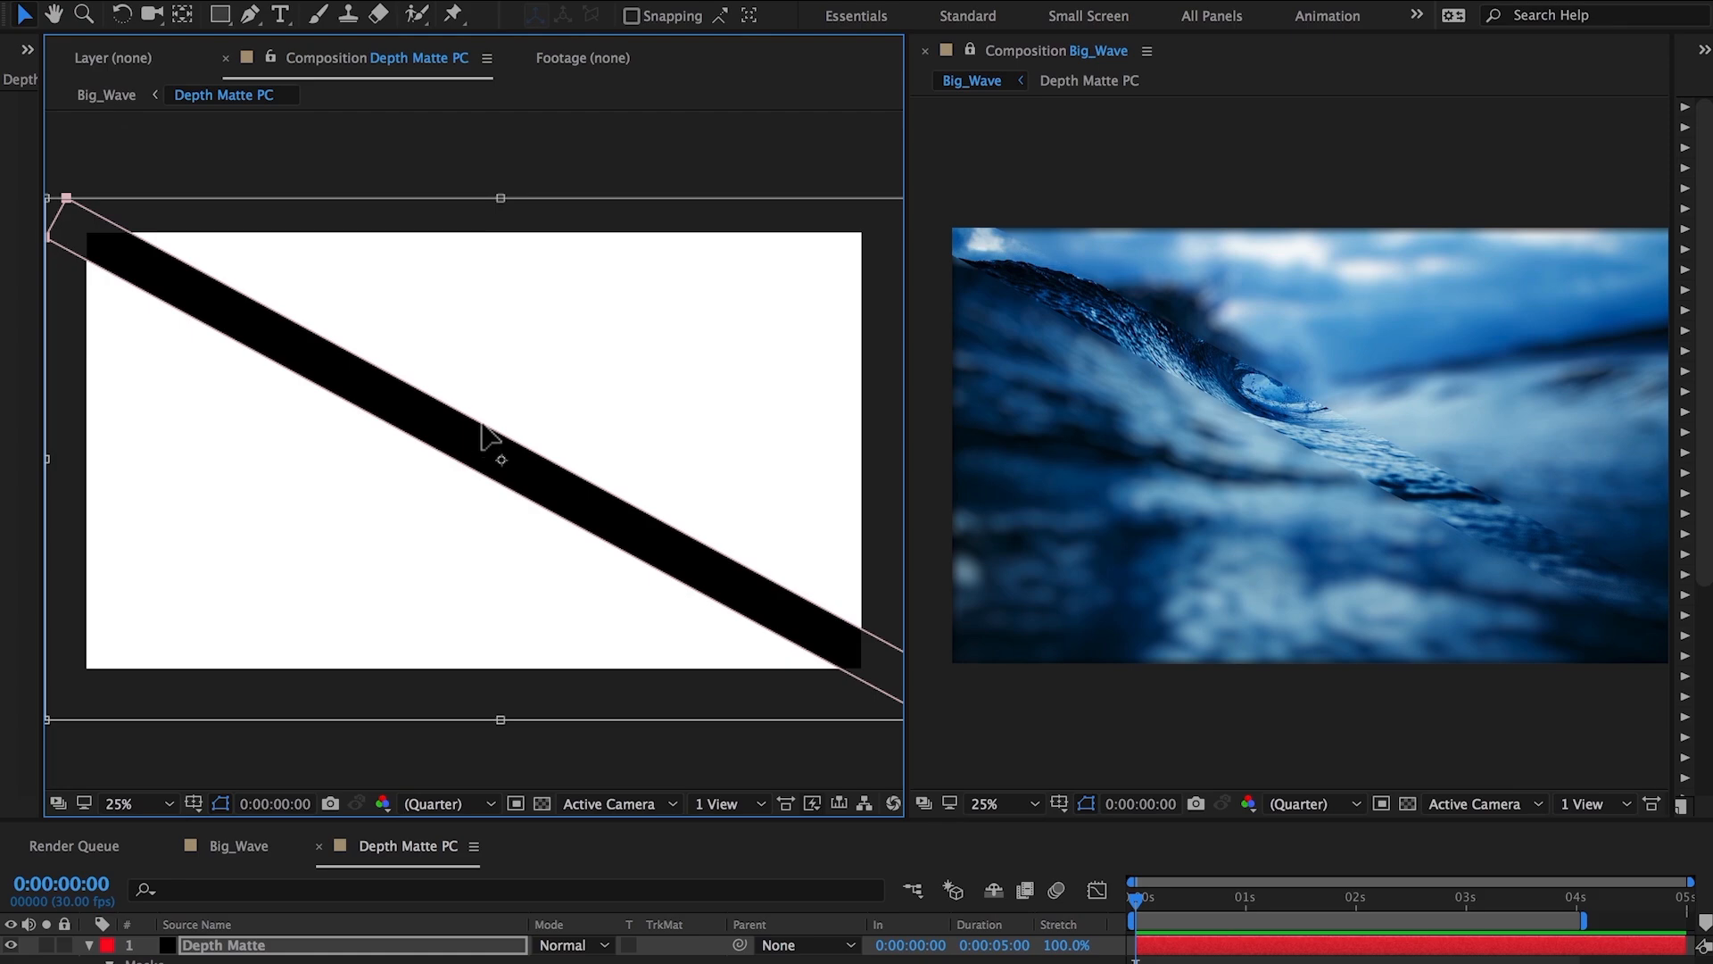
pyautogui.moveTo(486, 422); pyautogui.dragTo(488, 416)
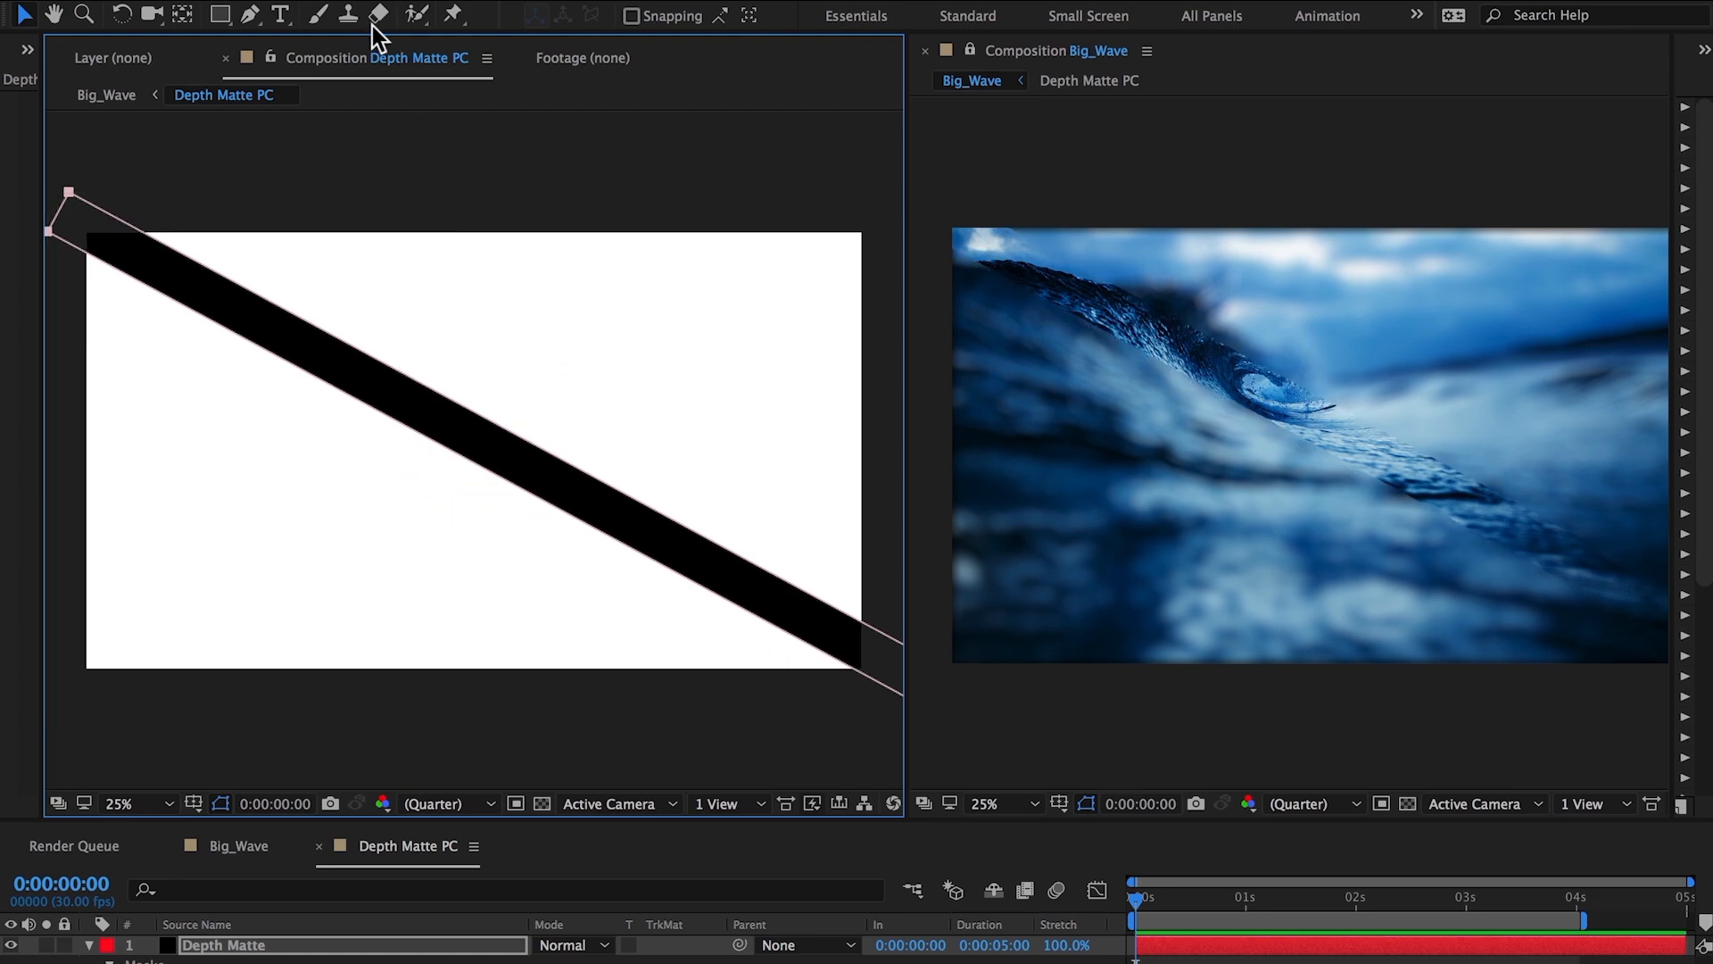
pyautogui.moveTo(254, 18); pyautogui.dragTo(373, 118)
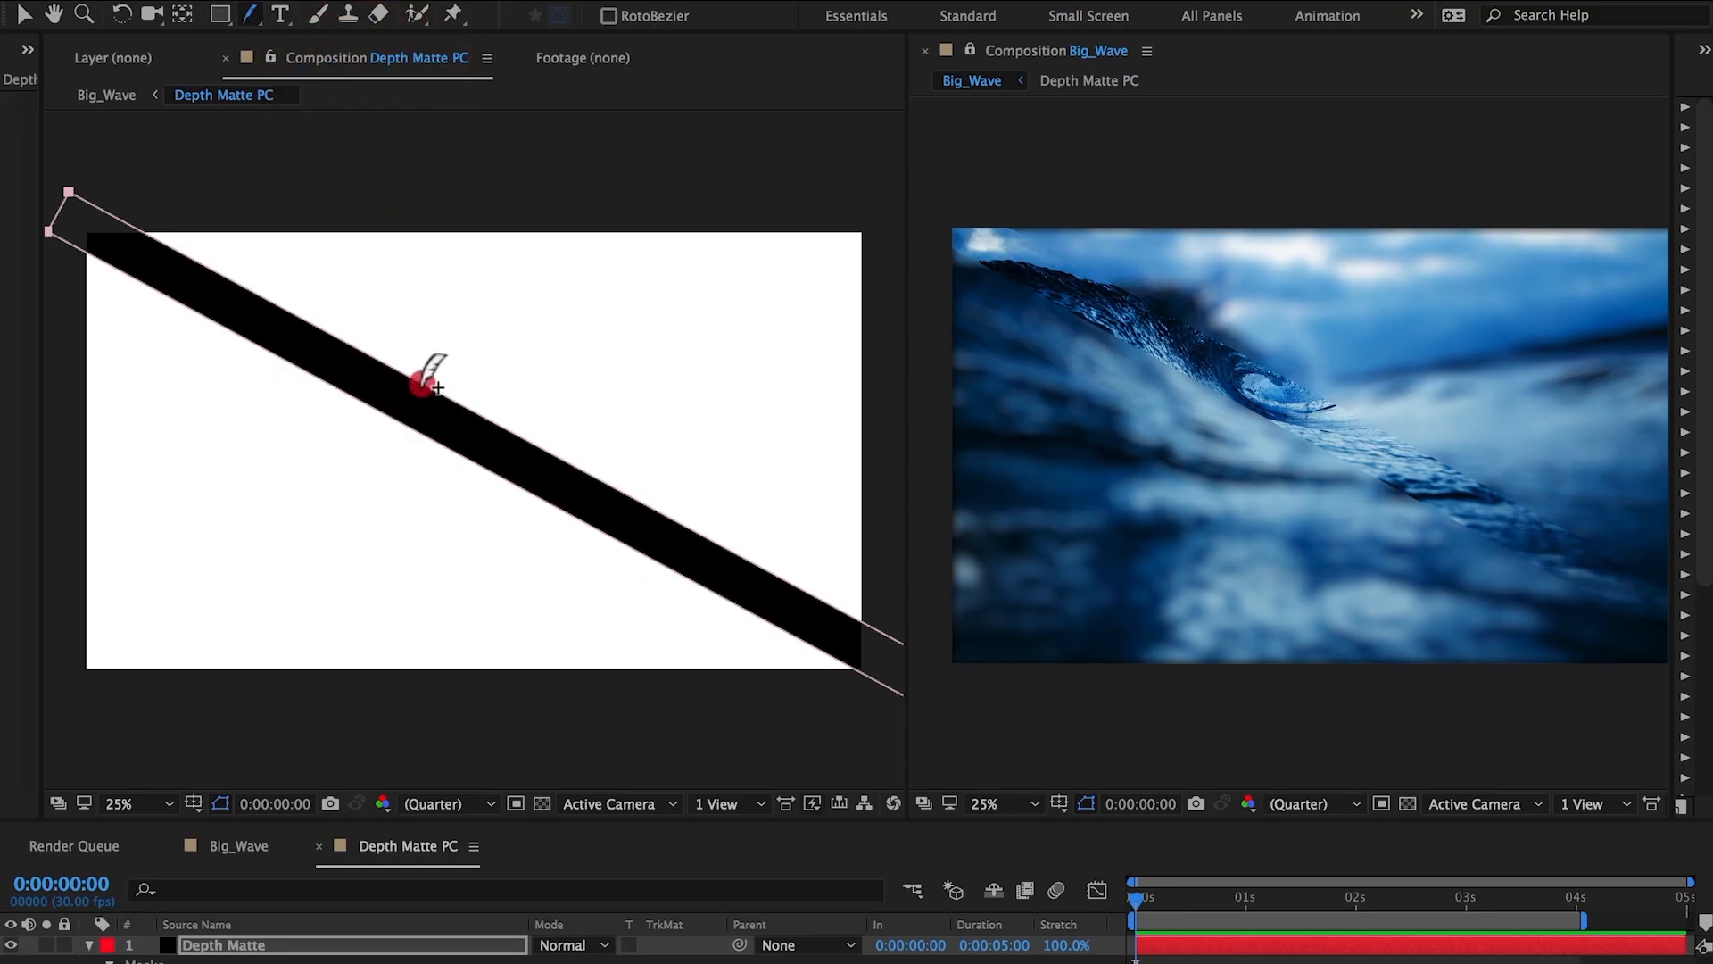
pyautogui.moveTo(427, 384); pyautogui.dragTo(605, 280)
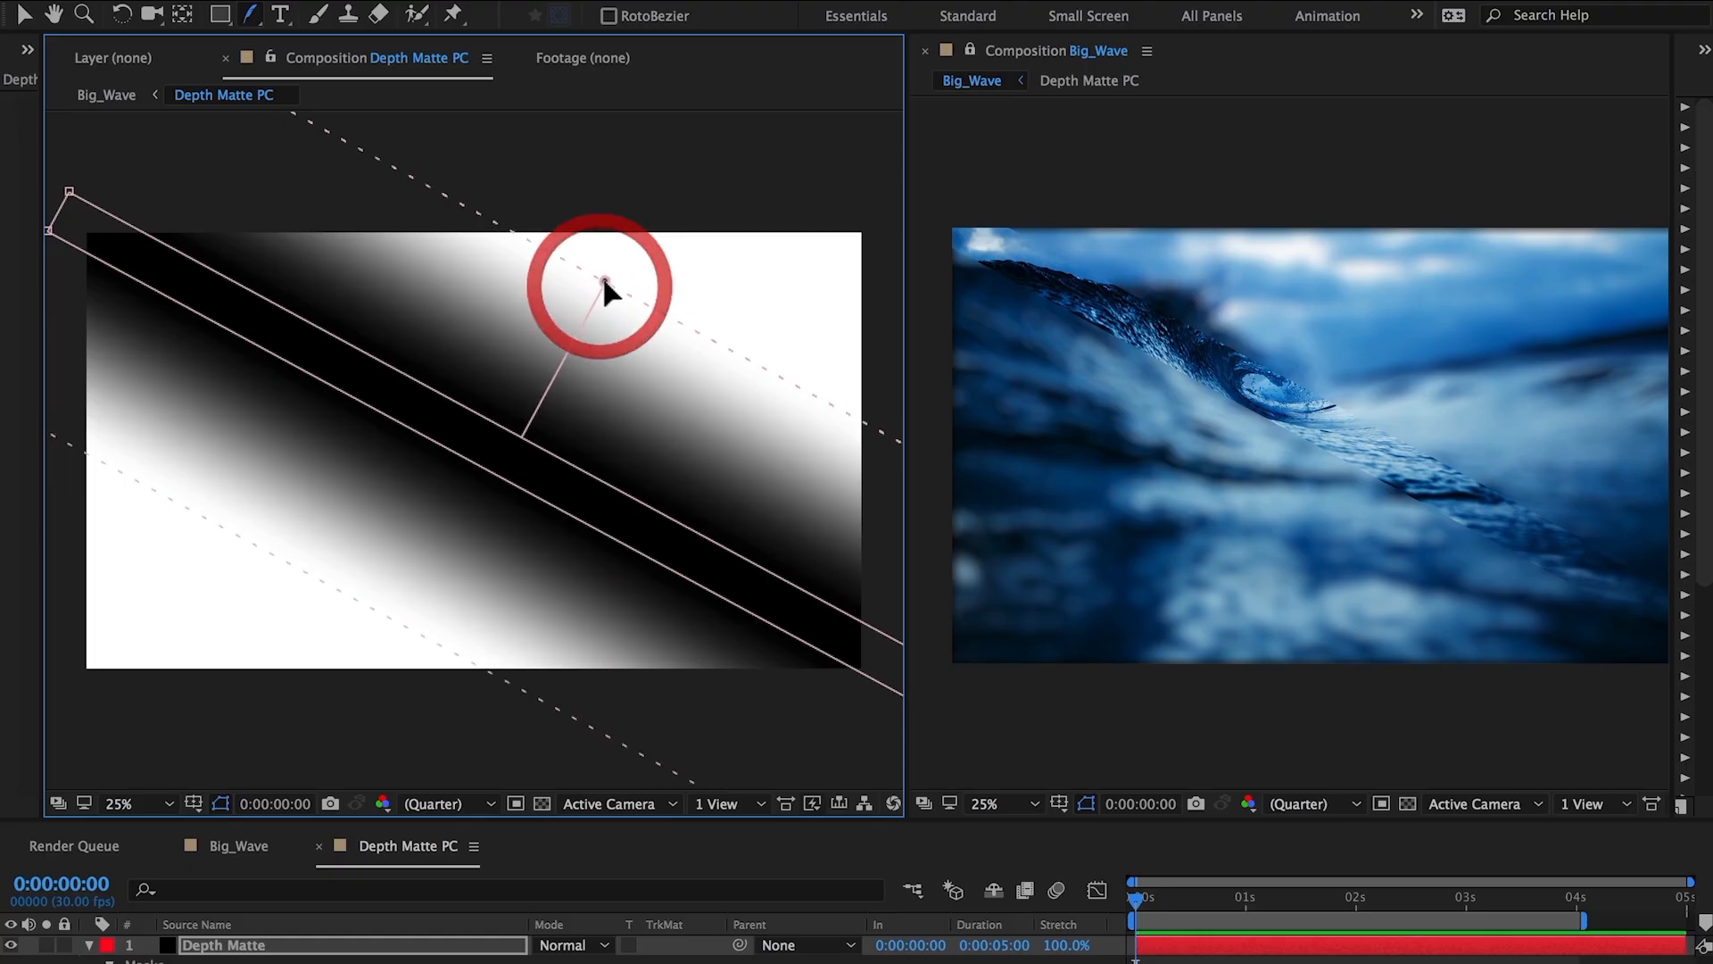
# At 0 seconds, free-transform the mask band to rotate it slightly and shift it across the matte.
pyautogui.press('v')
pyautogui.doubleClick(69, 191)
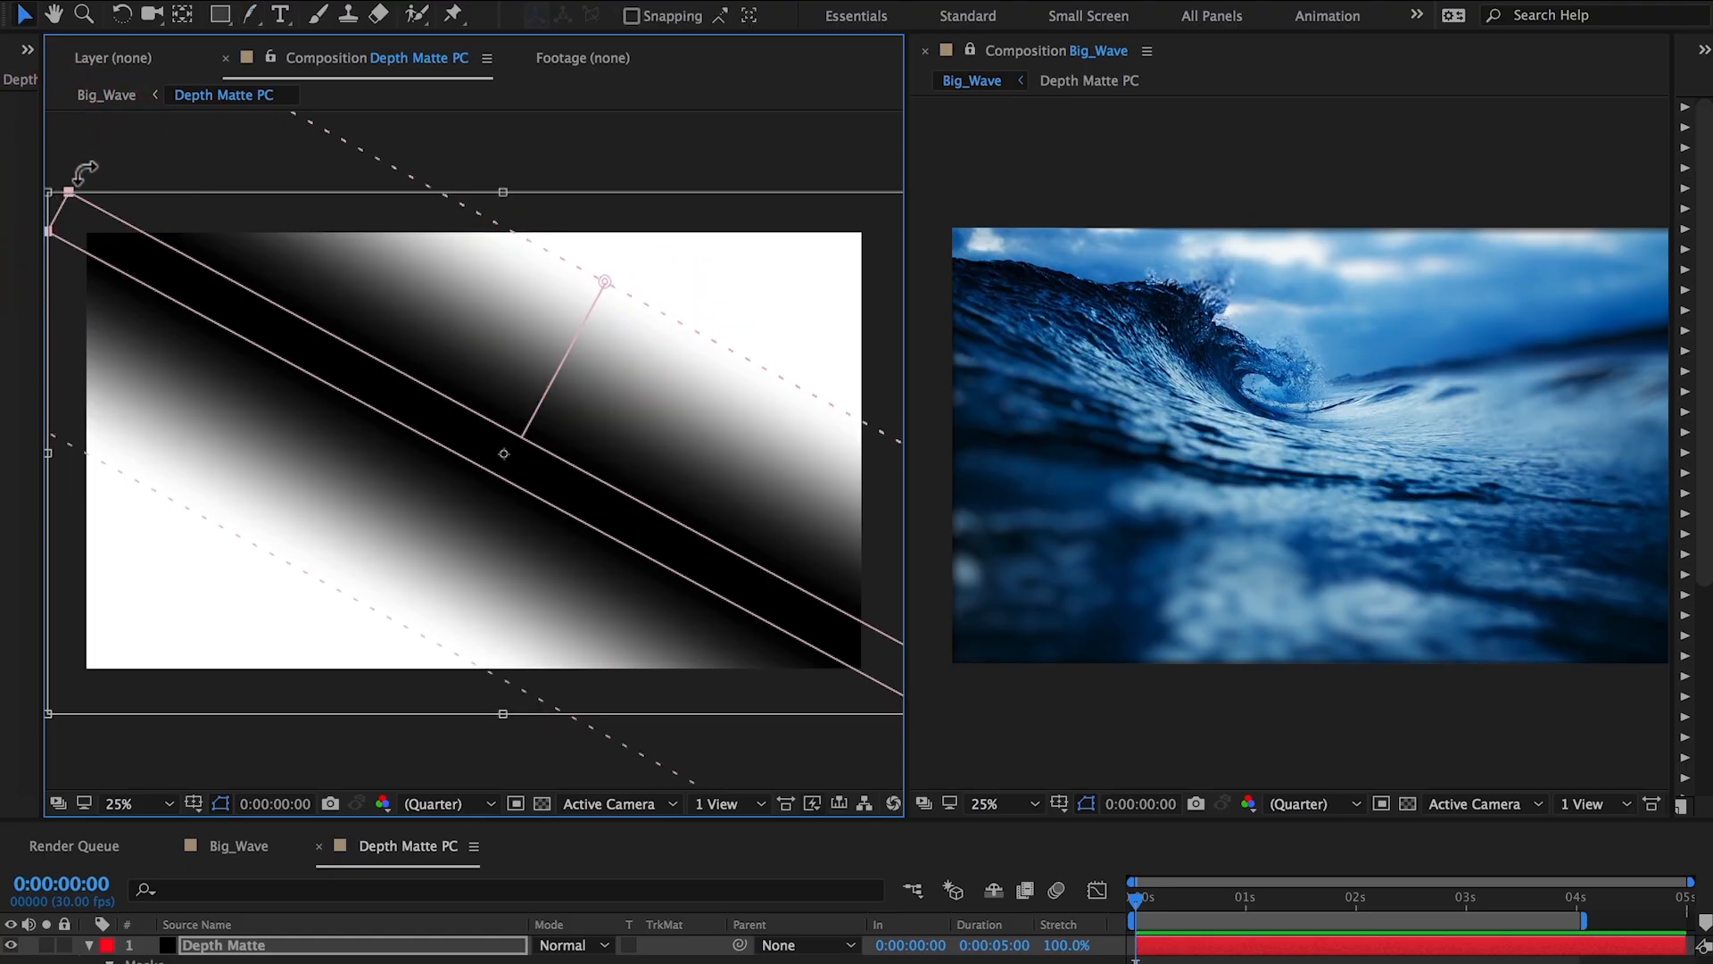
pyautogui.moveTo(96, 167); pyautogui.dragTo(146, 142)
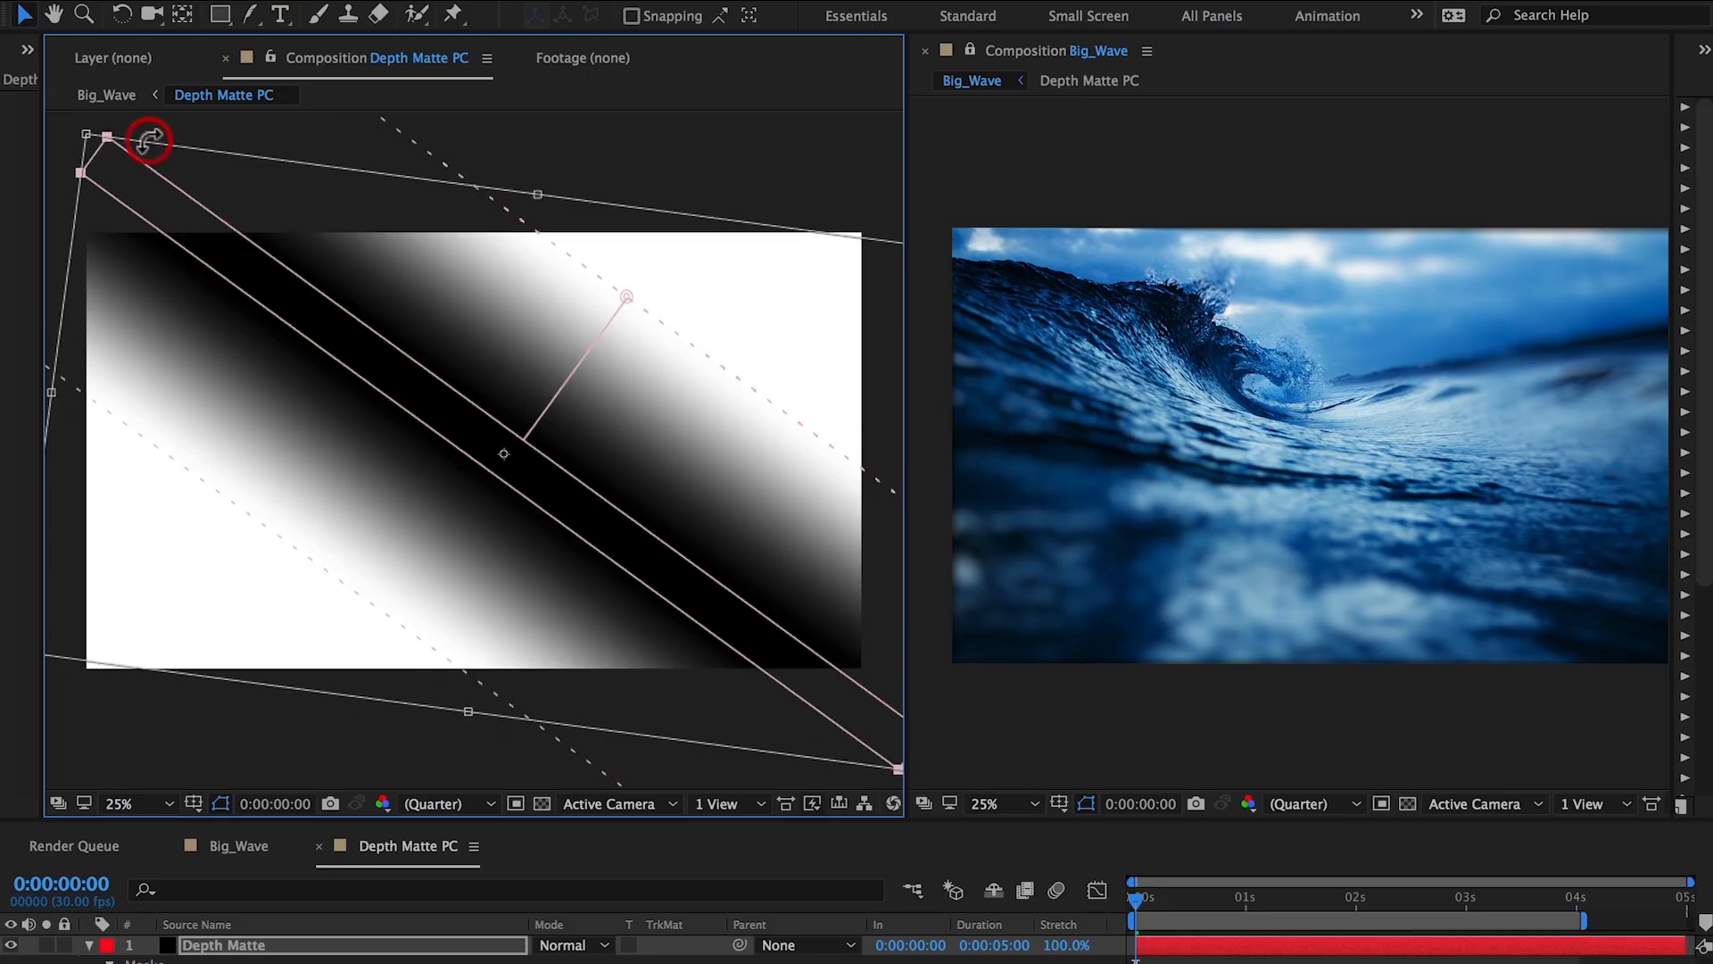
pyautogui.moveTo(485, 387); pyautogui.dragTo(505, 390)
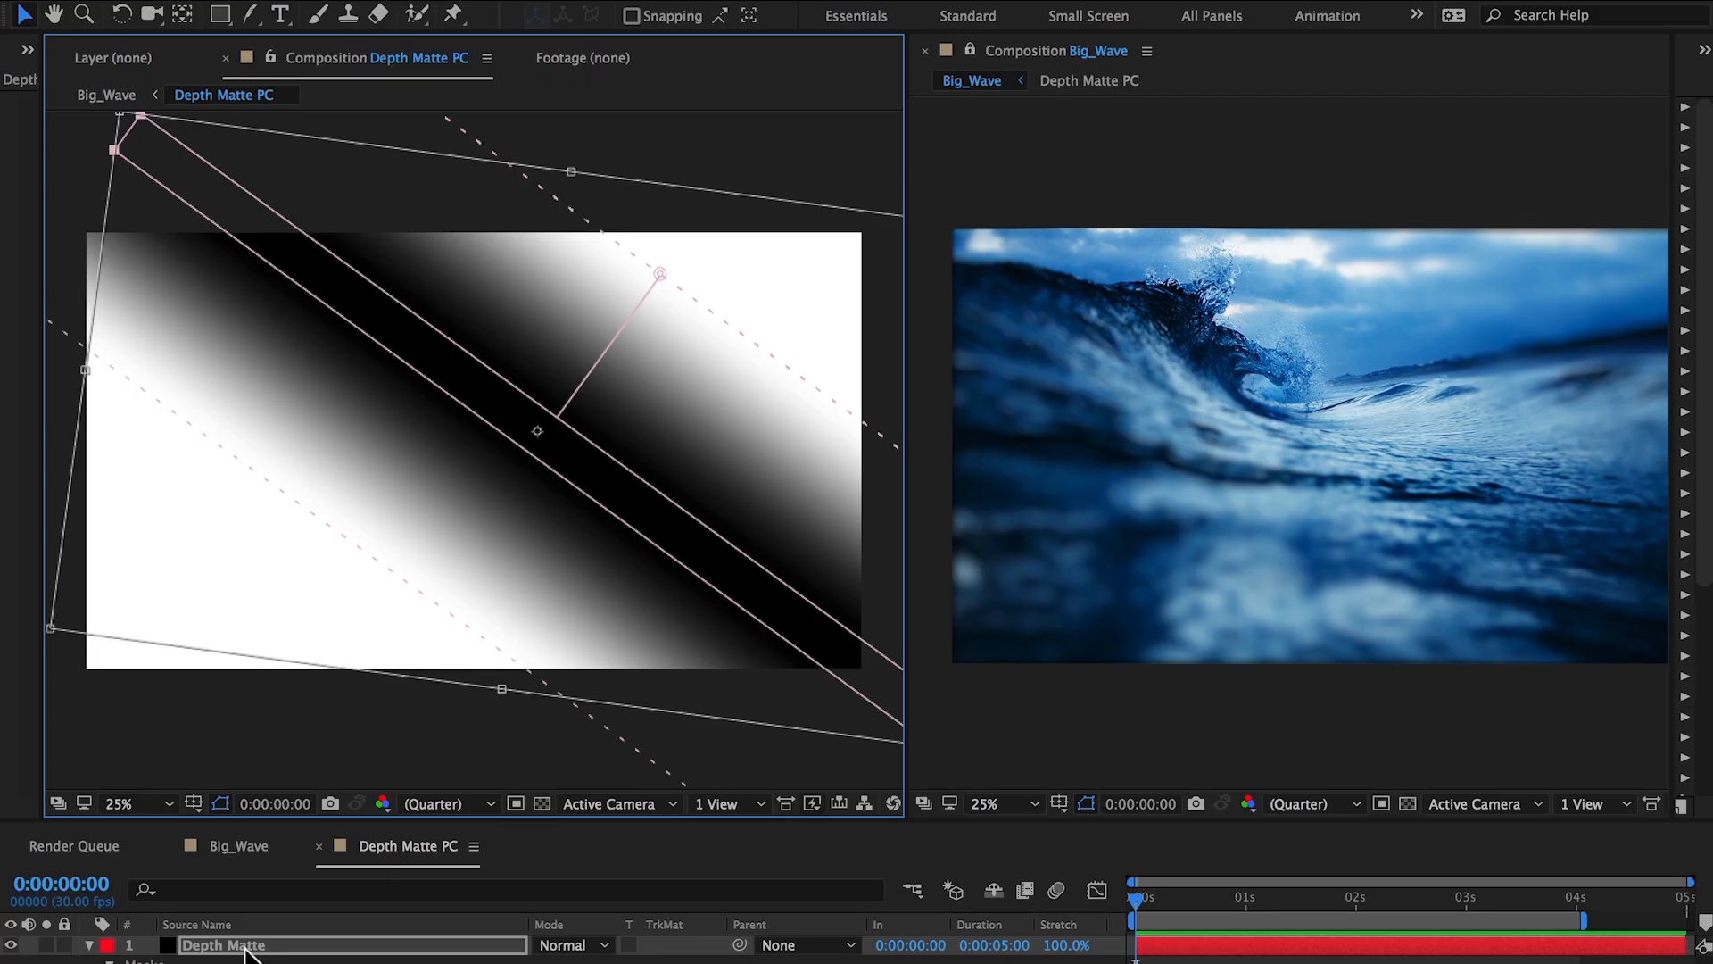
# Keyframe the mask path, then at 4 seconds move the band lower and rotate it with free transform.
pyautogui.press('m')
pyautogui.click(176, 961)
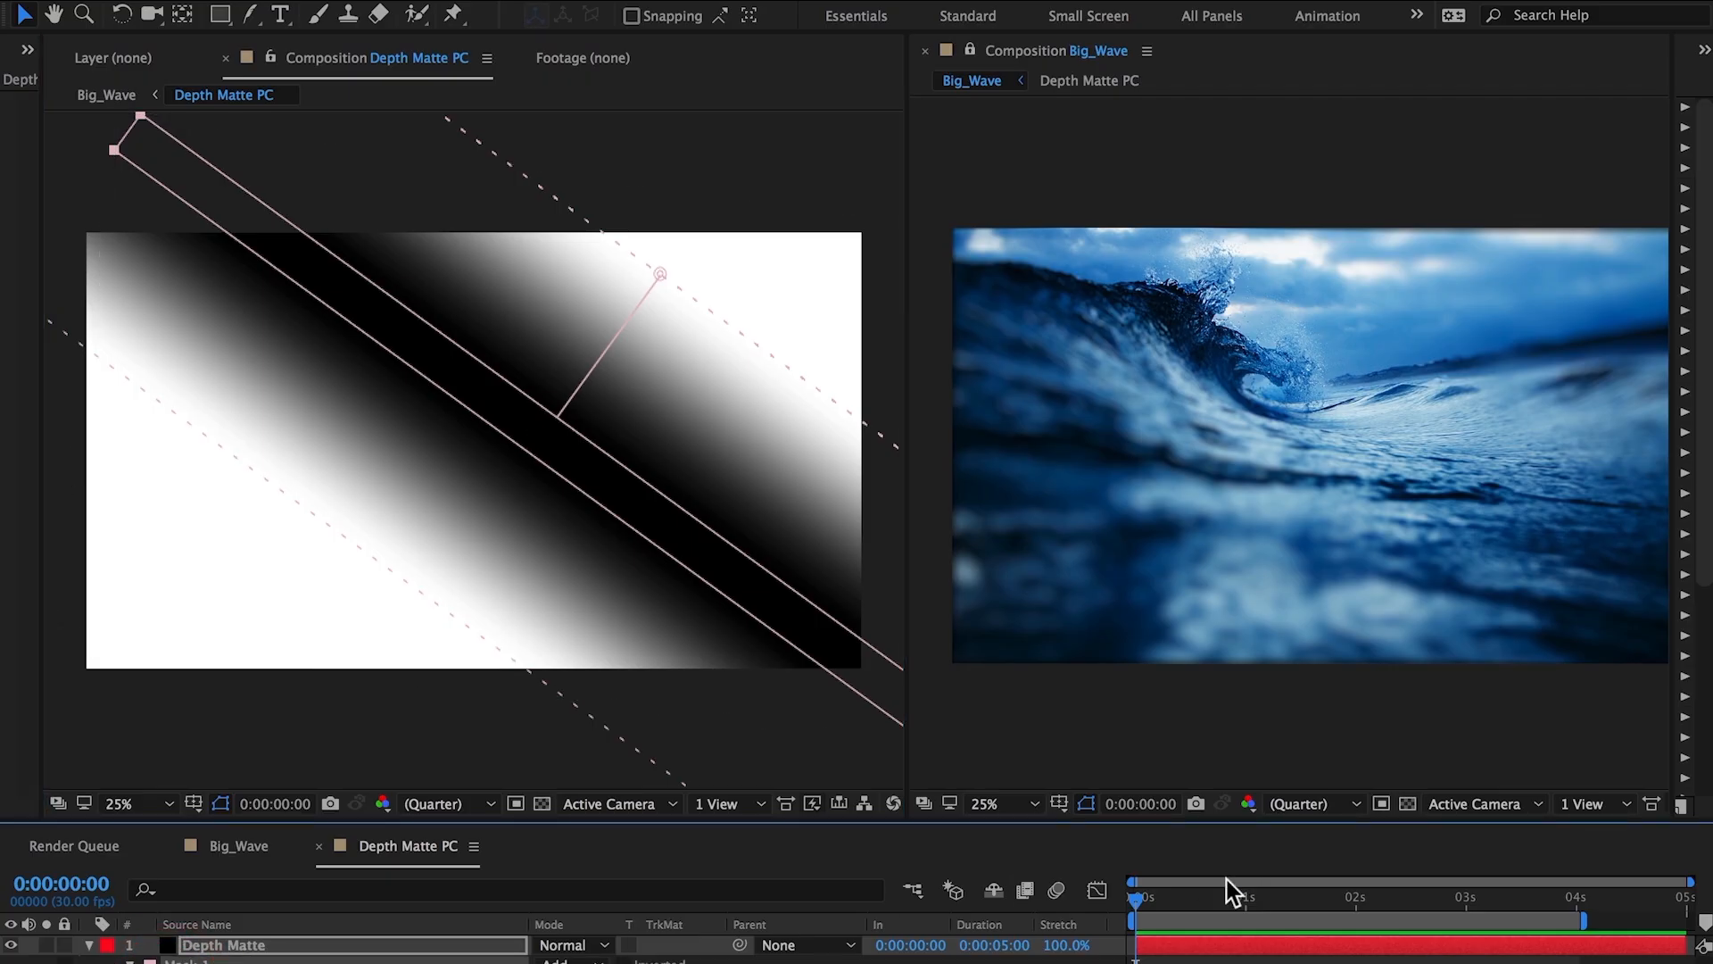
pyautogui.moveTo(1163, 910); pyautogui.dragTo(1563, 933)
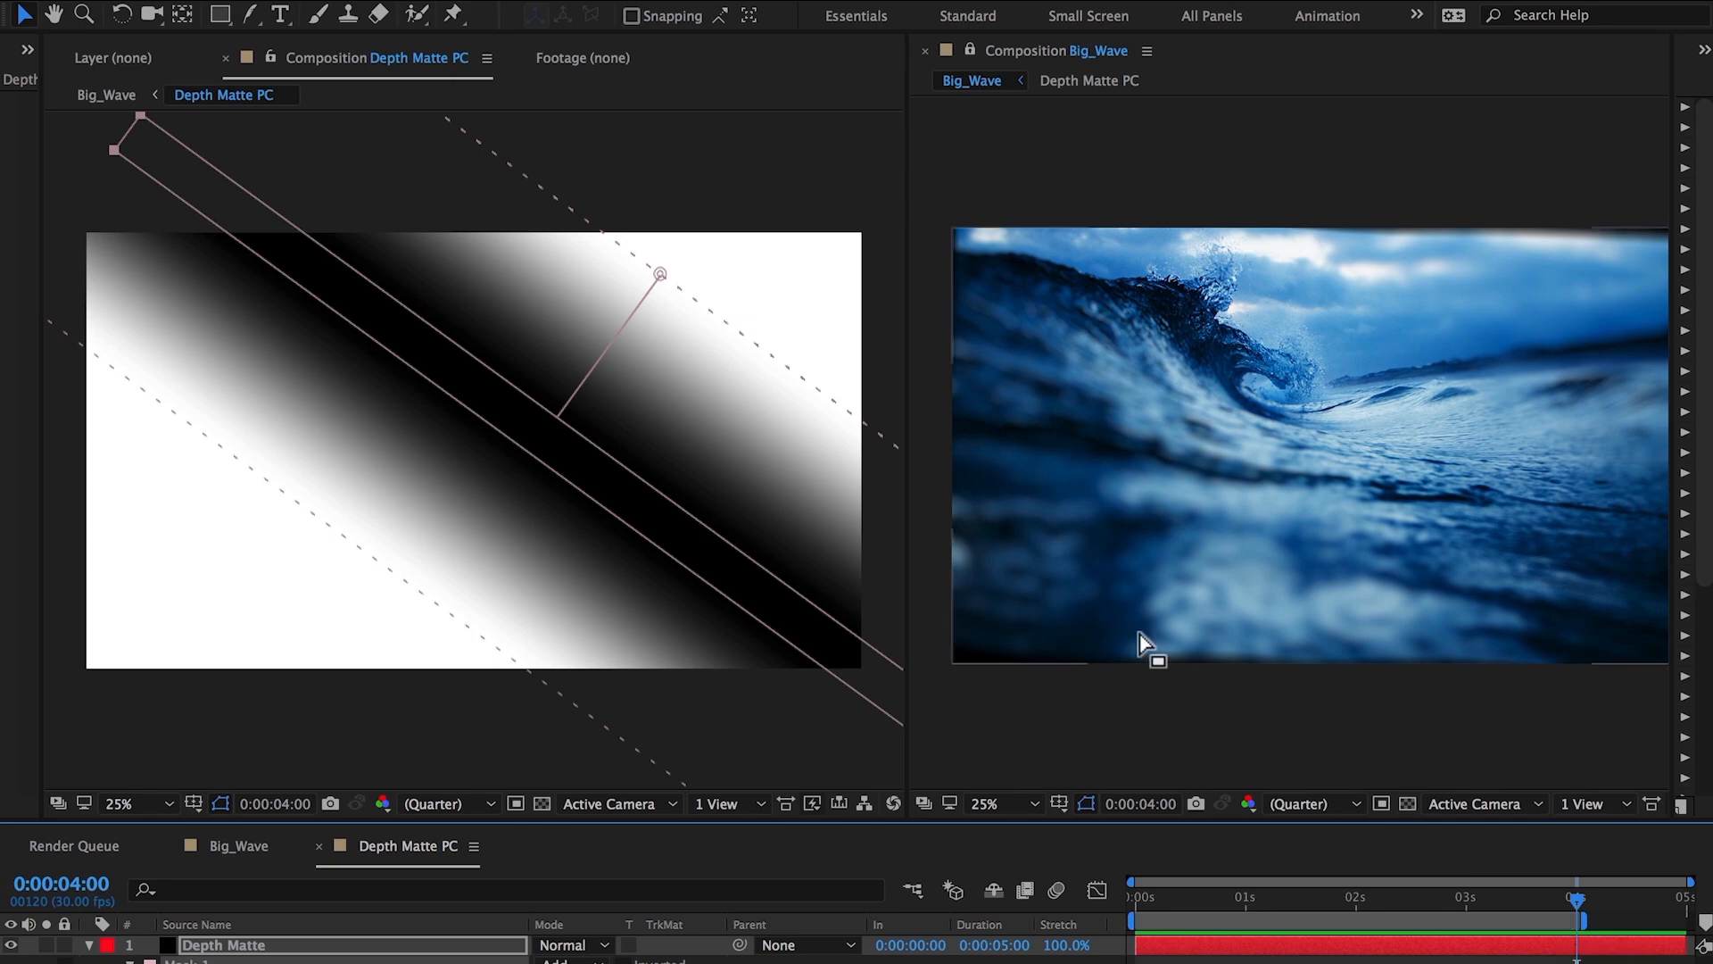
pyautogui.moveTo(527, 406)
pyautogui.mouseDown()
pyautogui.moveTo(485, 417)
pyautogui.moveTo(352, 543)
pyautogui.moveTo(524, 499)
pyautogui.mouseUp()
pyautogui.press('space')
pyautogui.doubleClick(149, 264)
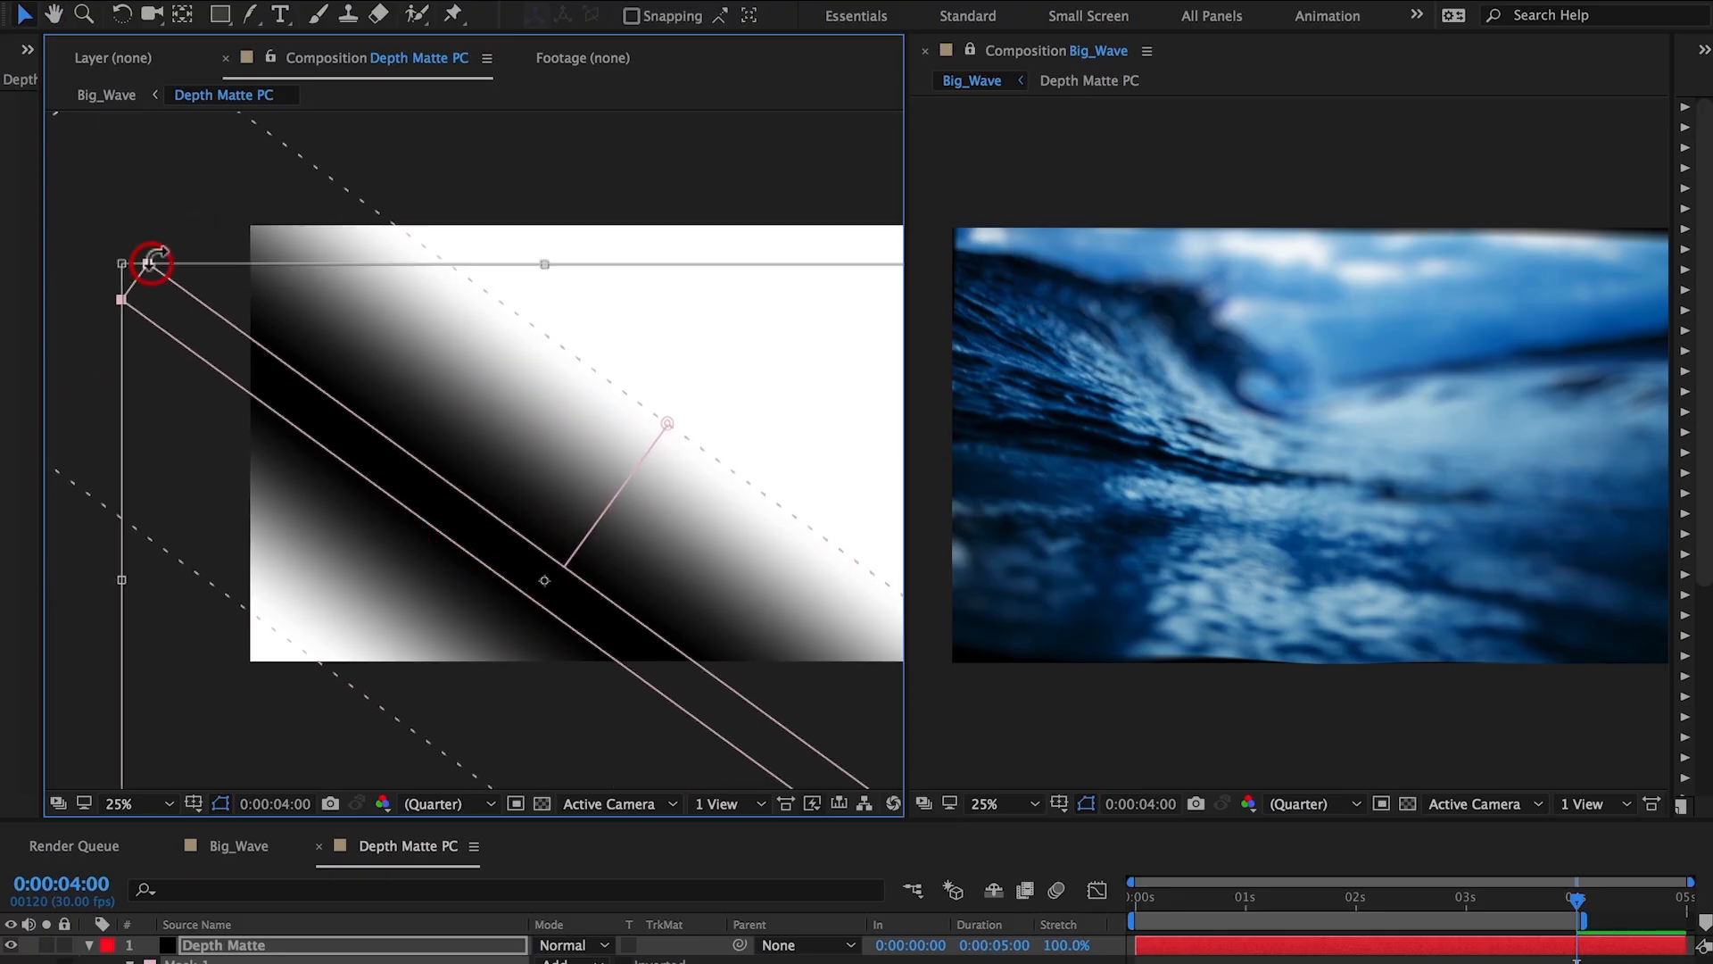
pyautogui.moveTo(165, 236); pyautogui.dragTo(136, 253)
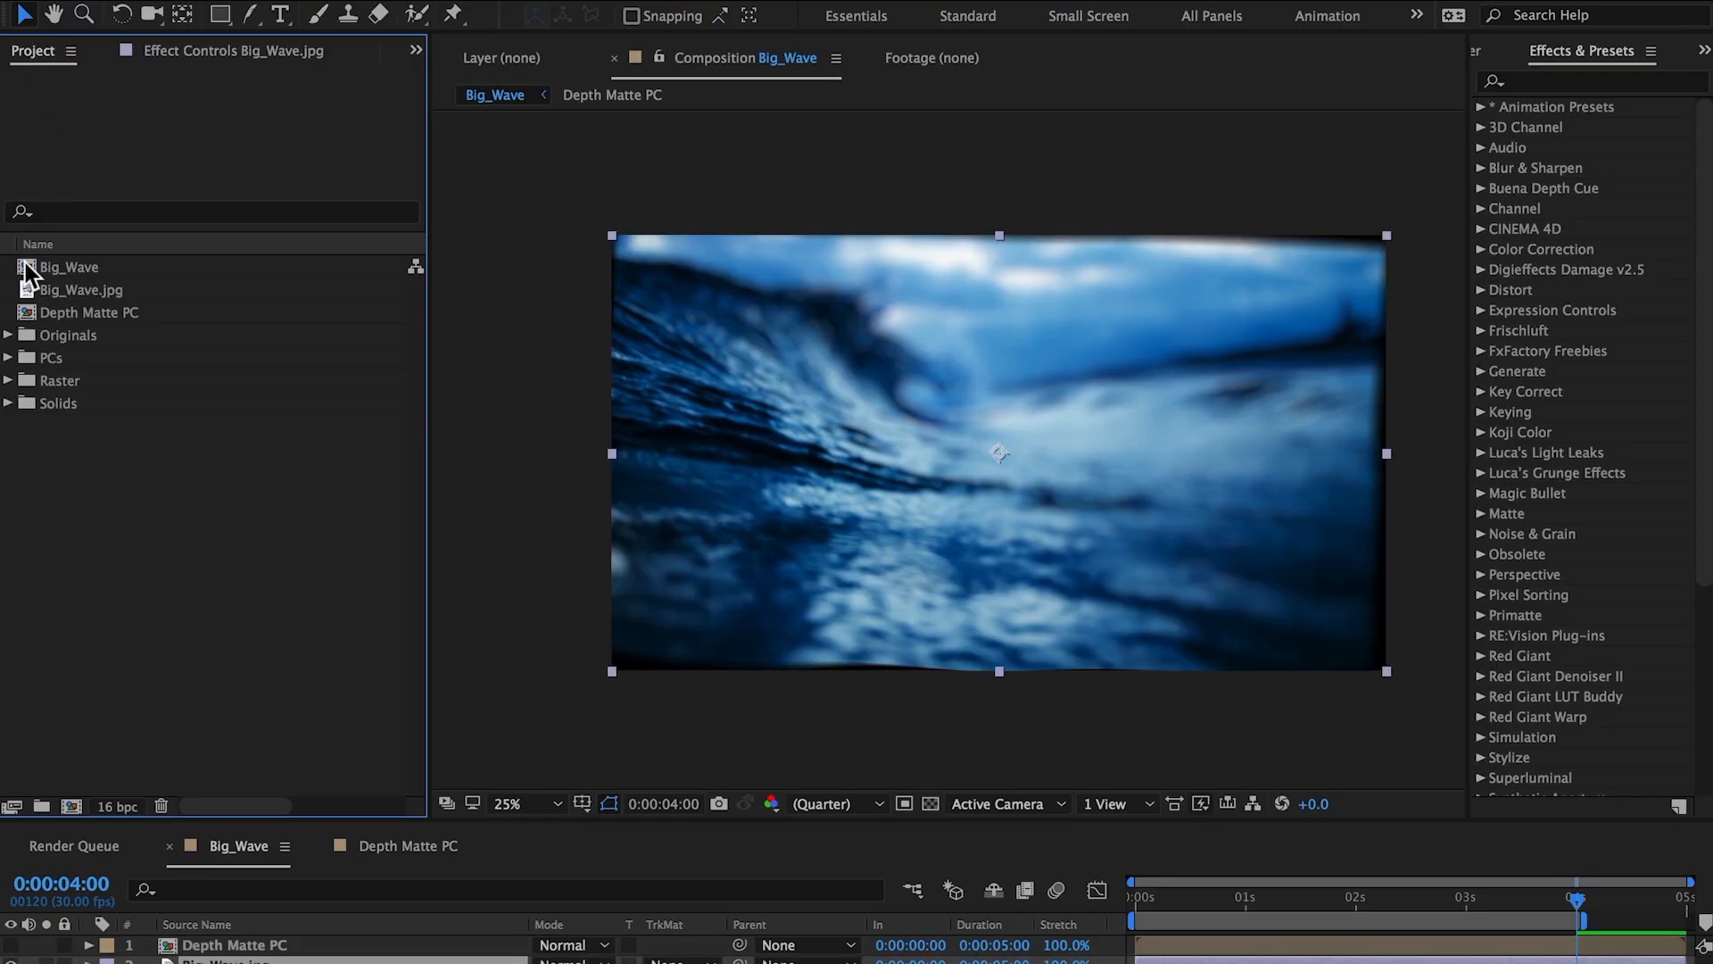
# Create a new composition from Big_Wave named Big_Wave Output at 1920 x 1080 px.
pyautogui.moveTo(25, 263); pyautogui.dragTo(69, 808)
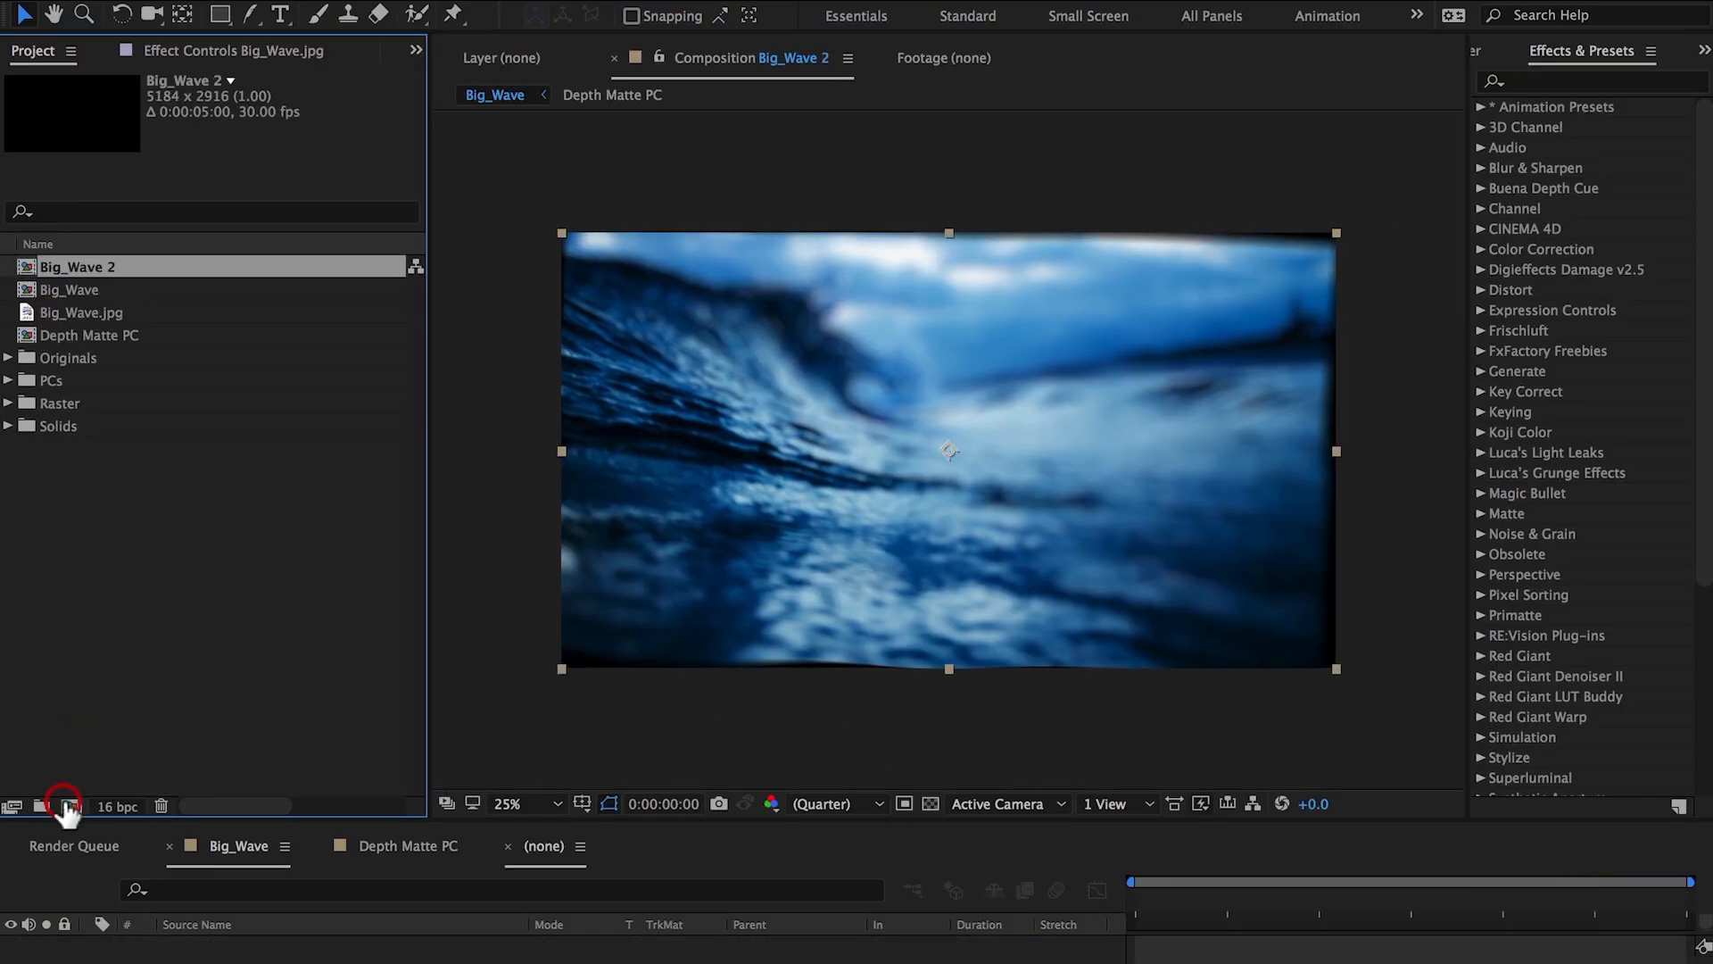
pyautogui.press('super+k')
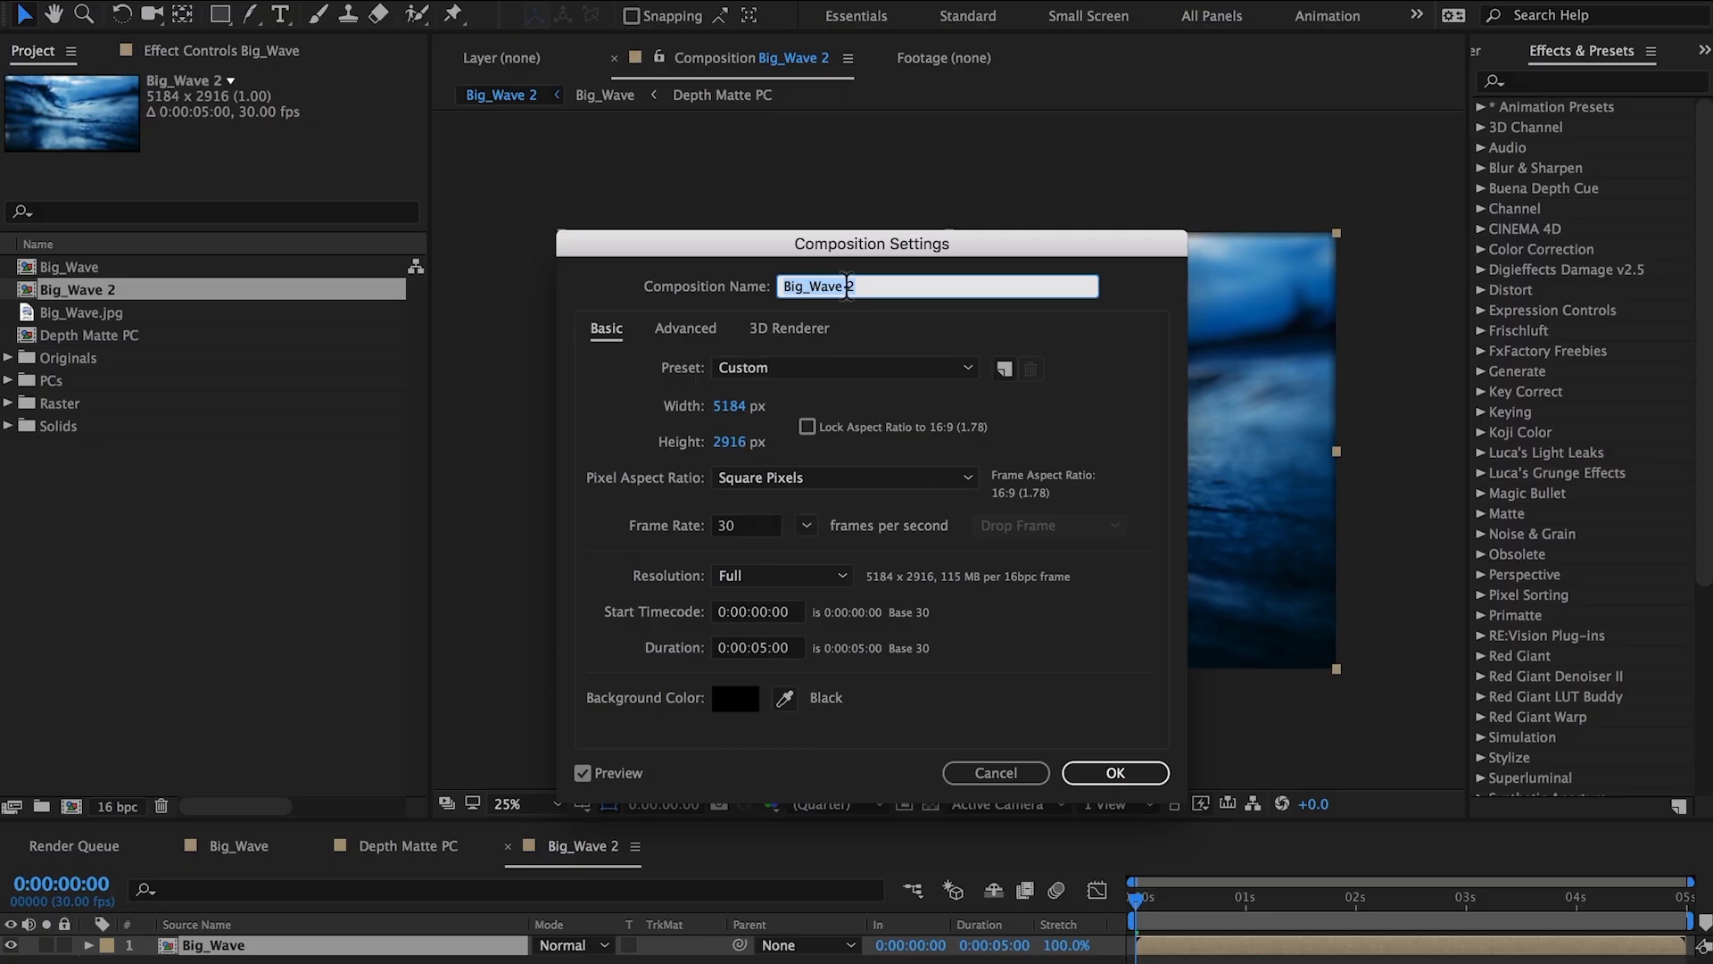
pyautogui.click(863, 284)
pyautogui.press('BackSpace')
pyautogui.write('Output')
pyautogui.click(730, 406)
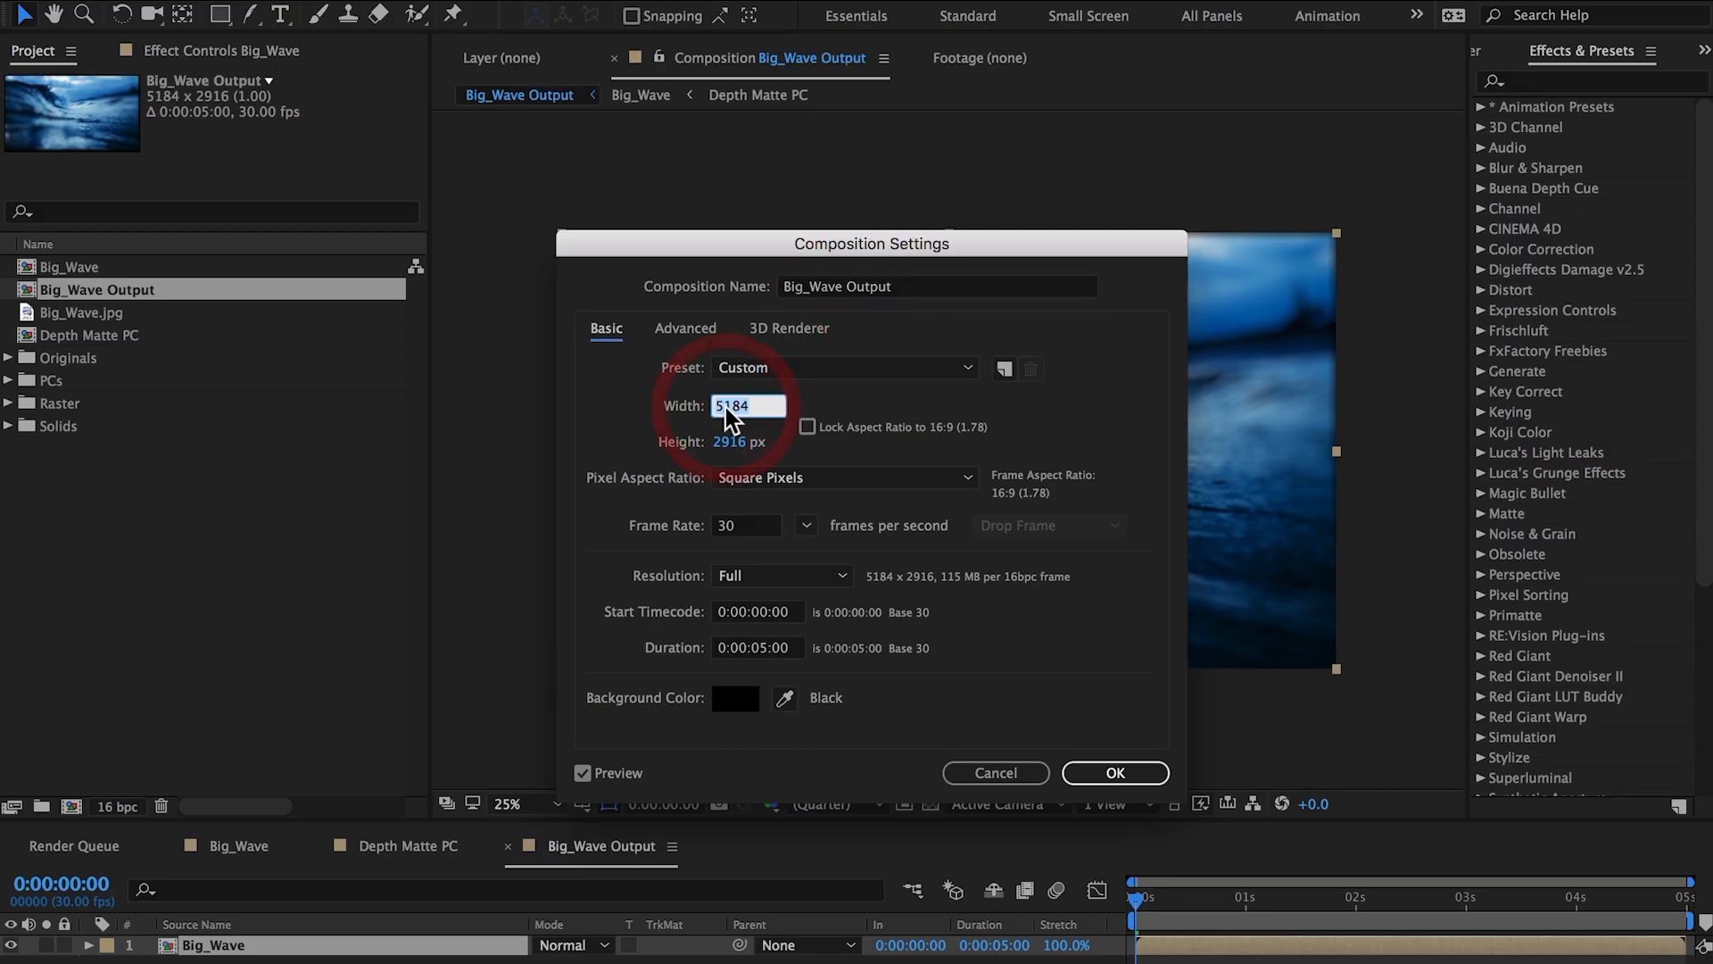
pyautogui.write('192')
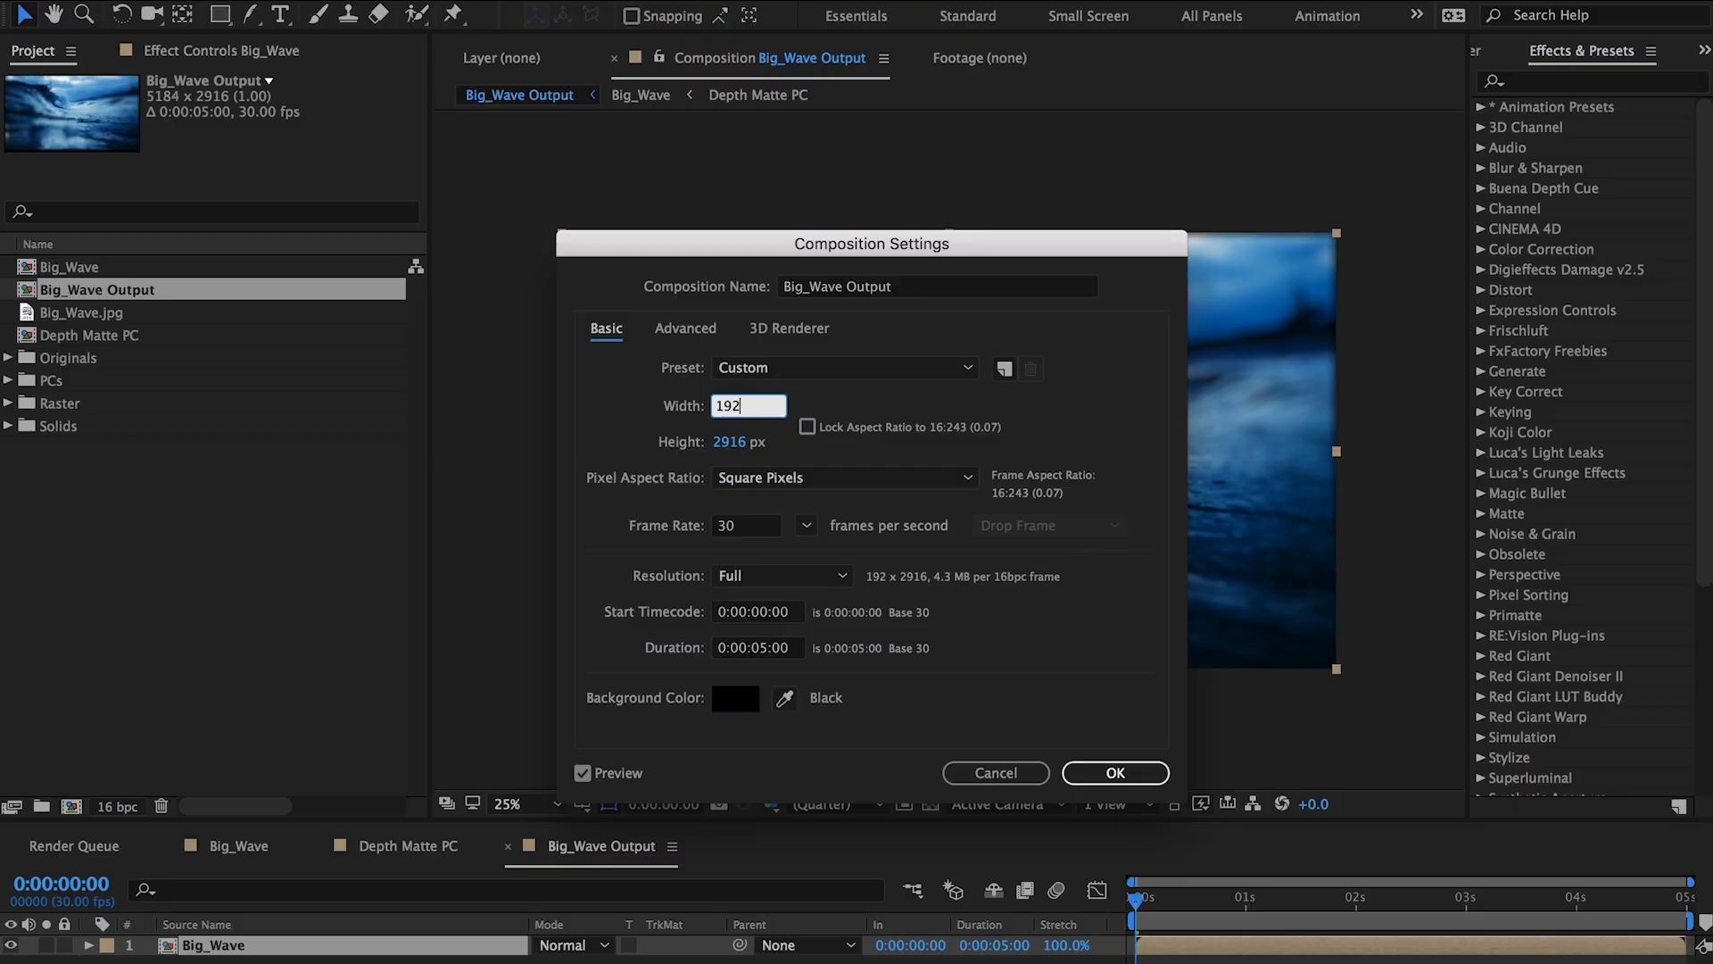
pyautogui.write('0')
pyautogui.press('Tab')
pyautogui.write('1080')
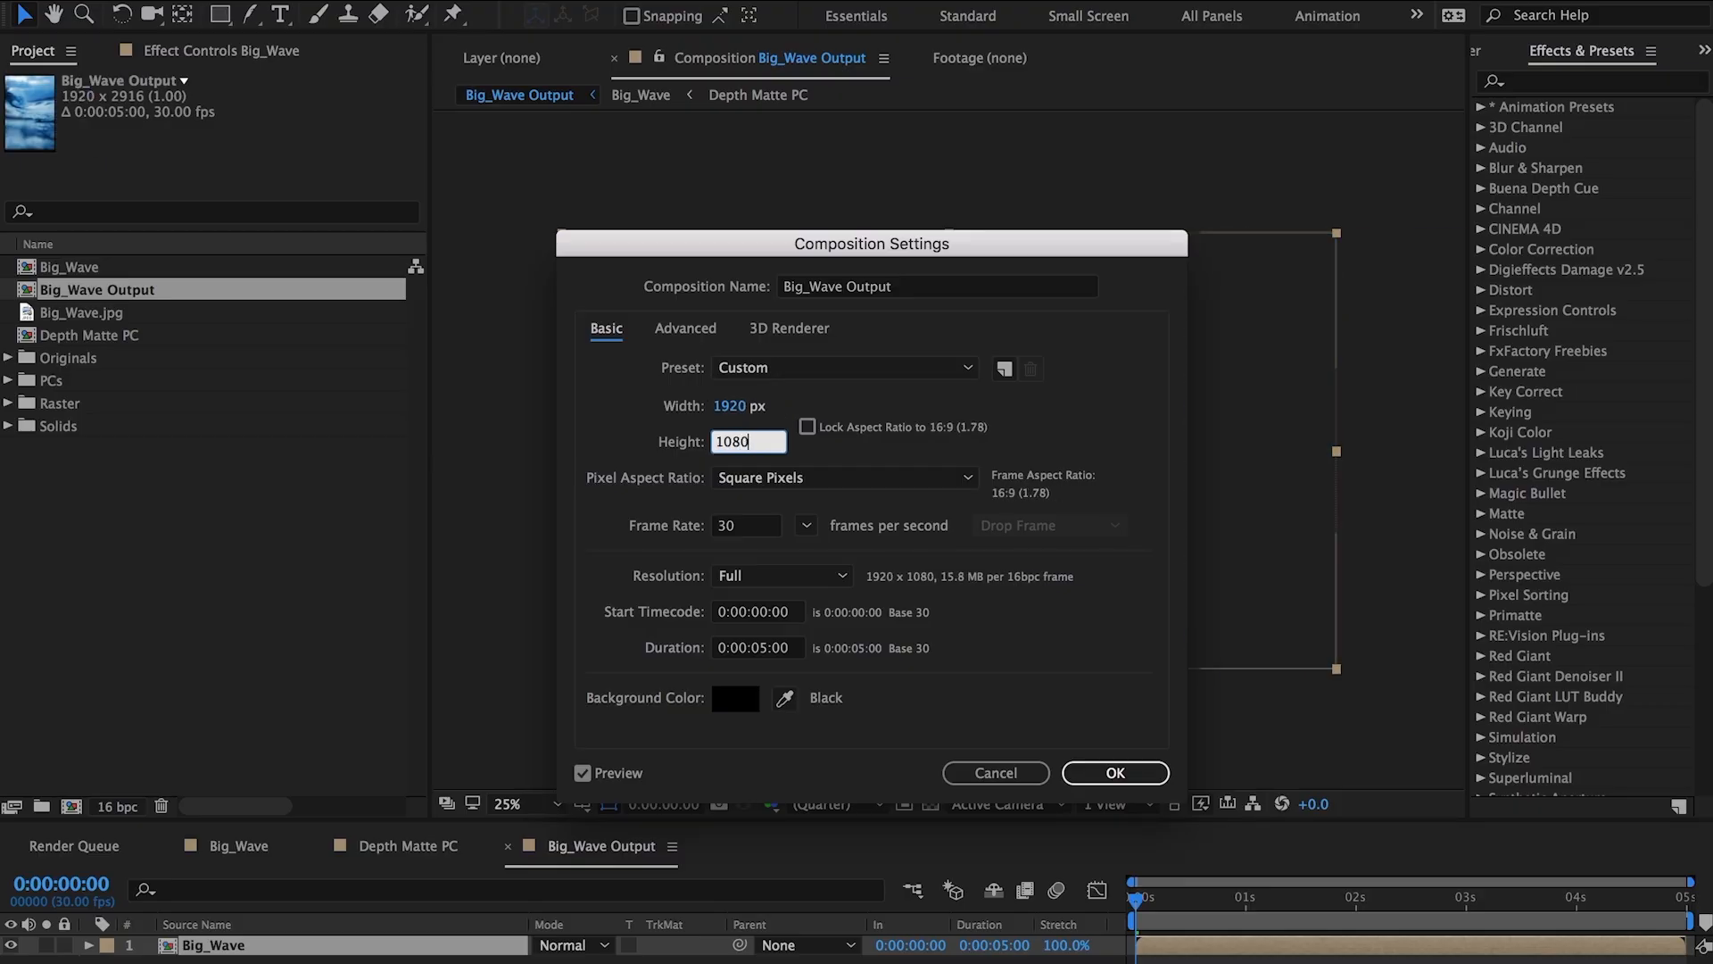
pyautogui.press('Return')
# Scale the Big_Wave layer in the output composition to 65%.
pyautogui.moveTo(803, 825); pyautogui.dragTo(808, 644)
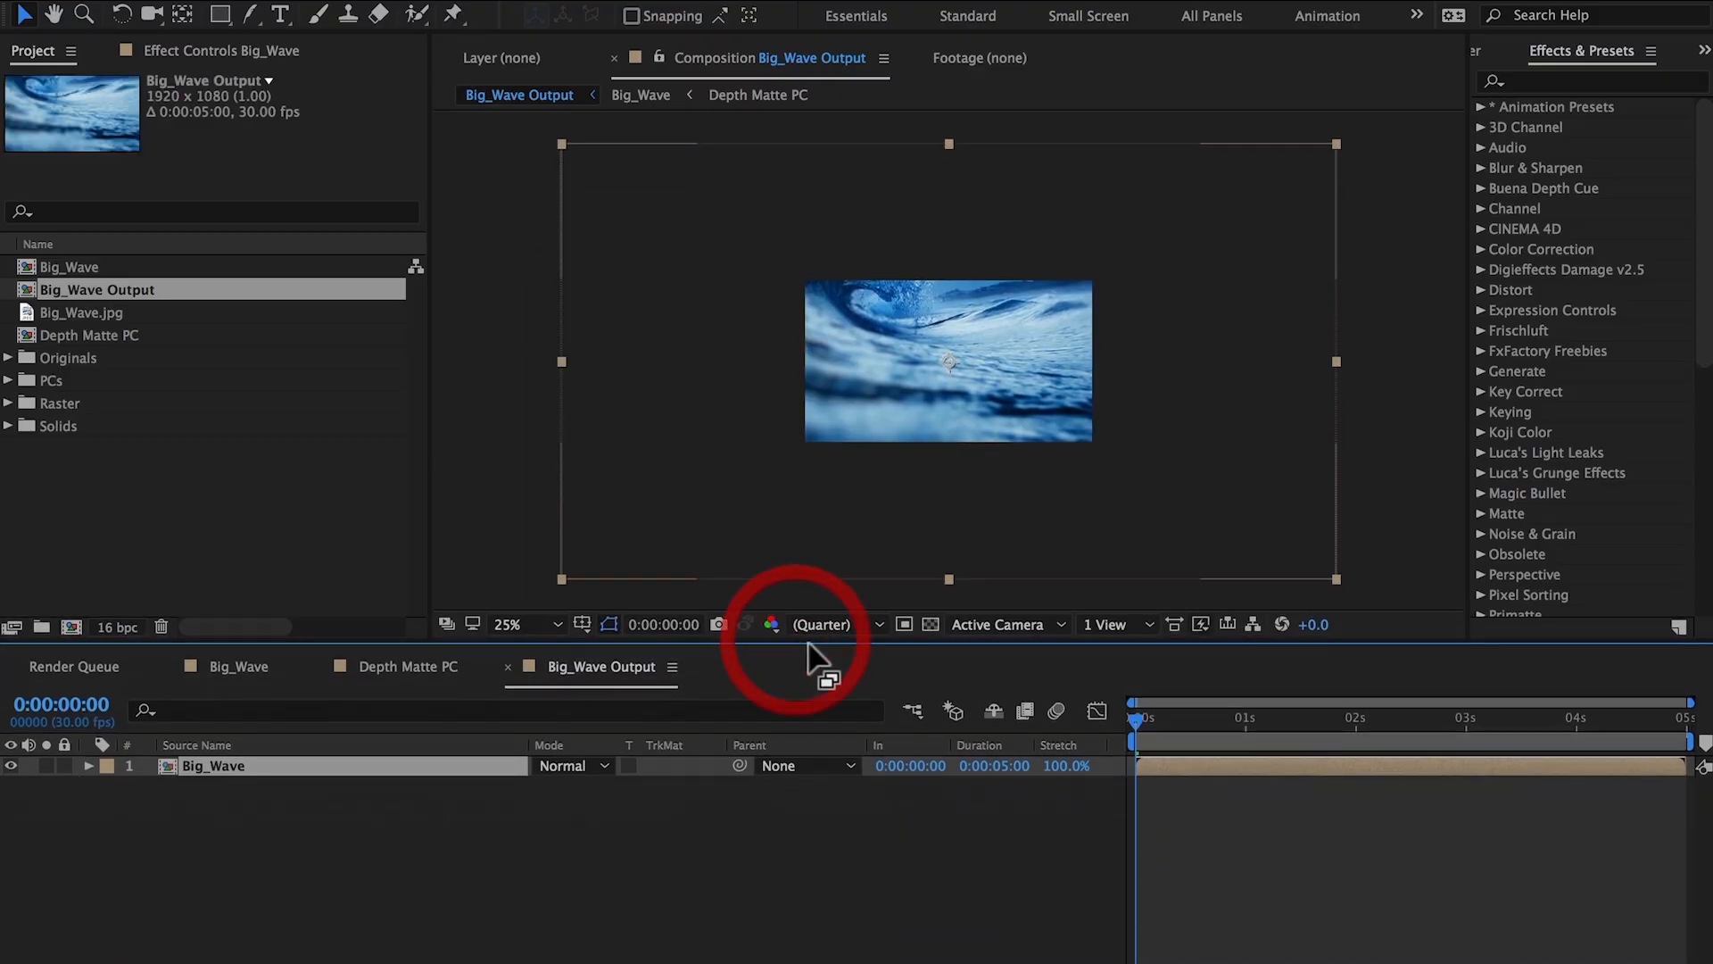
pyautogui.press('.')
pyautogui.press('.')
pyautogui.press('s')
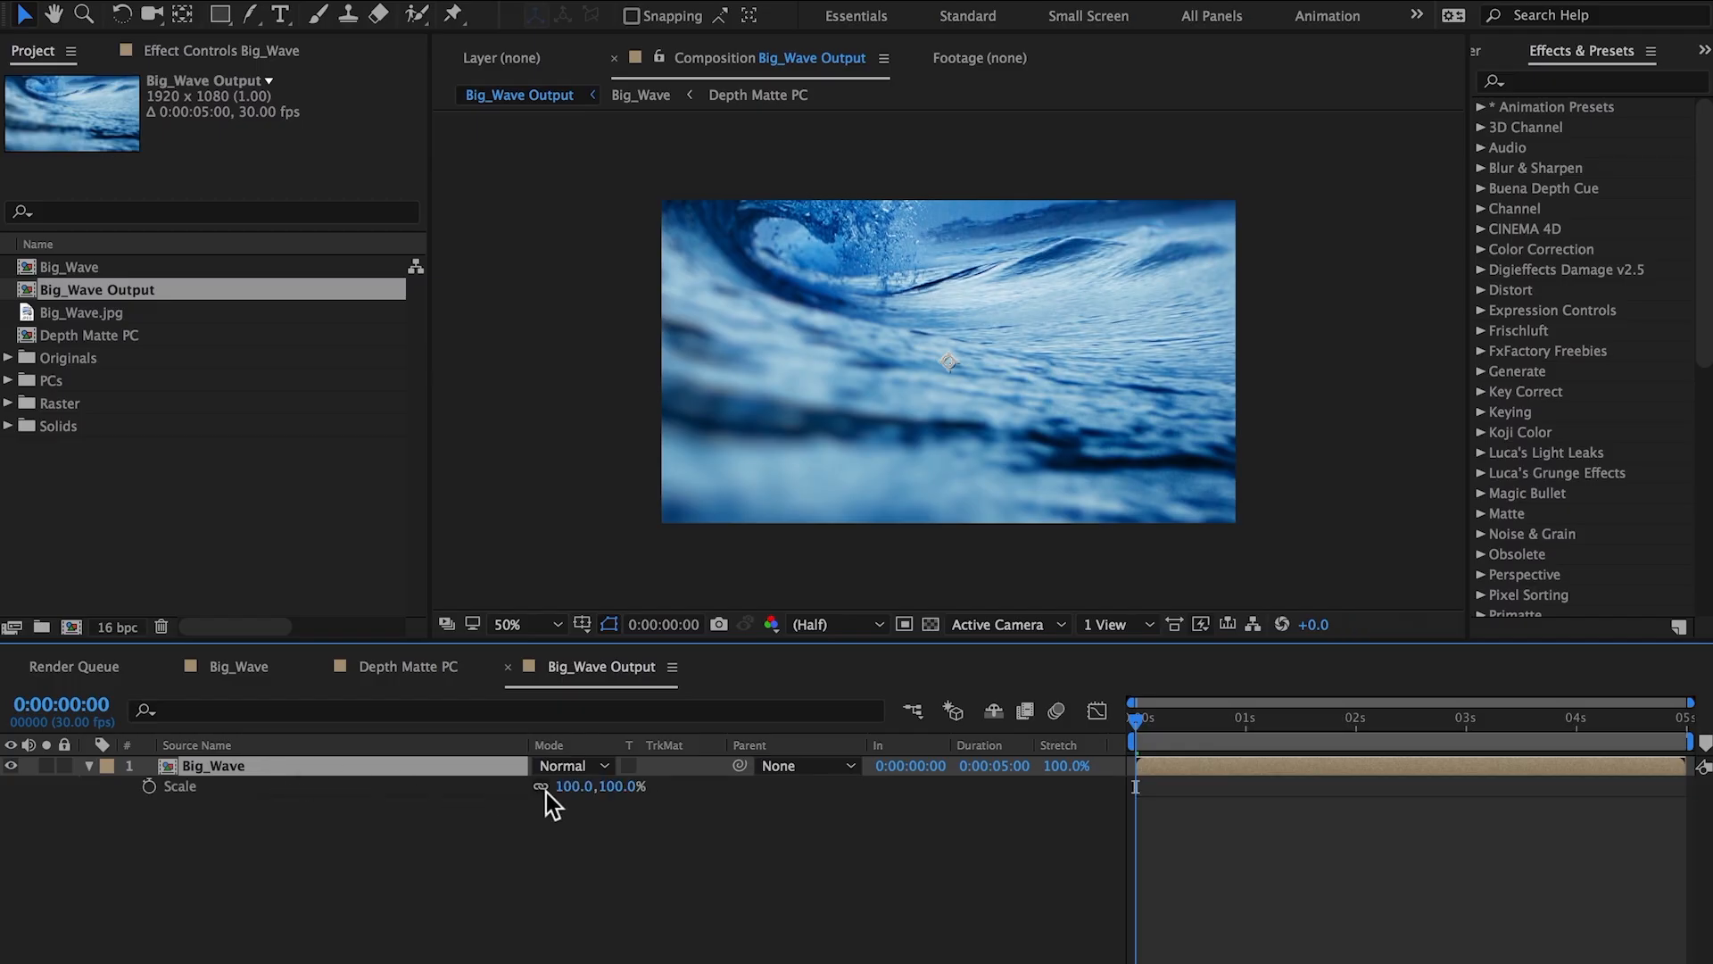
pyautogui.click(615, 787)
pyautogui.write('65')
pyautogui.press('Return')
# Import Letterbox_235.png, place it above Big_Wave in the output composition, and lock it.
pyautogui.click(278, 562)
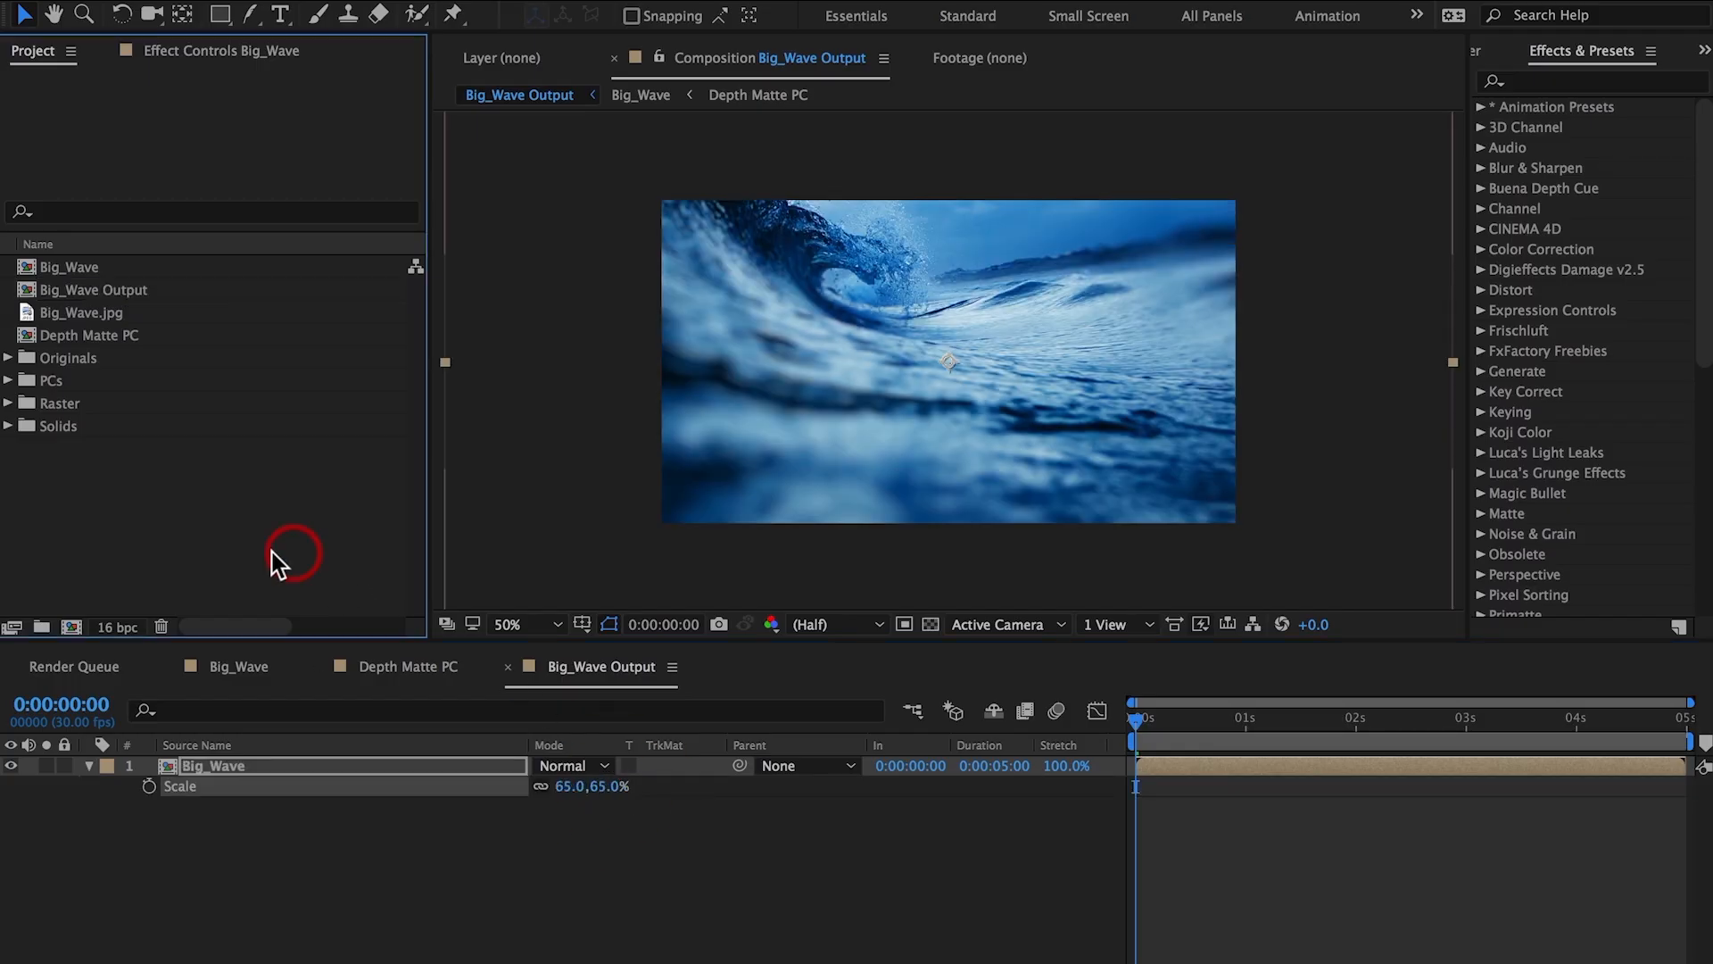
pyautogui.doubleClick(274, 560)
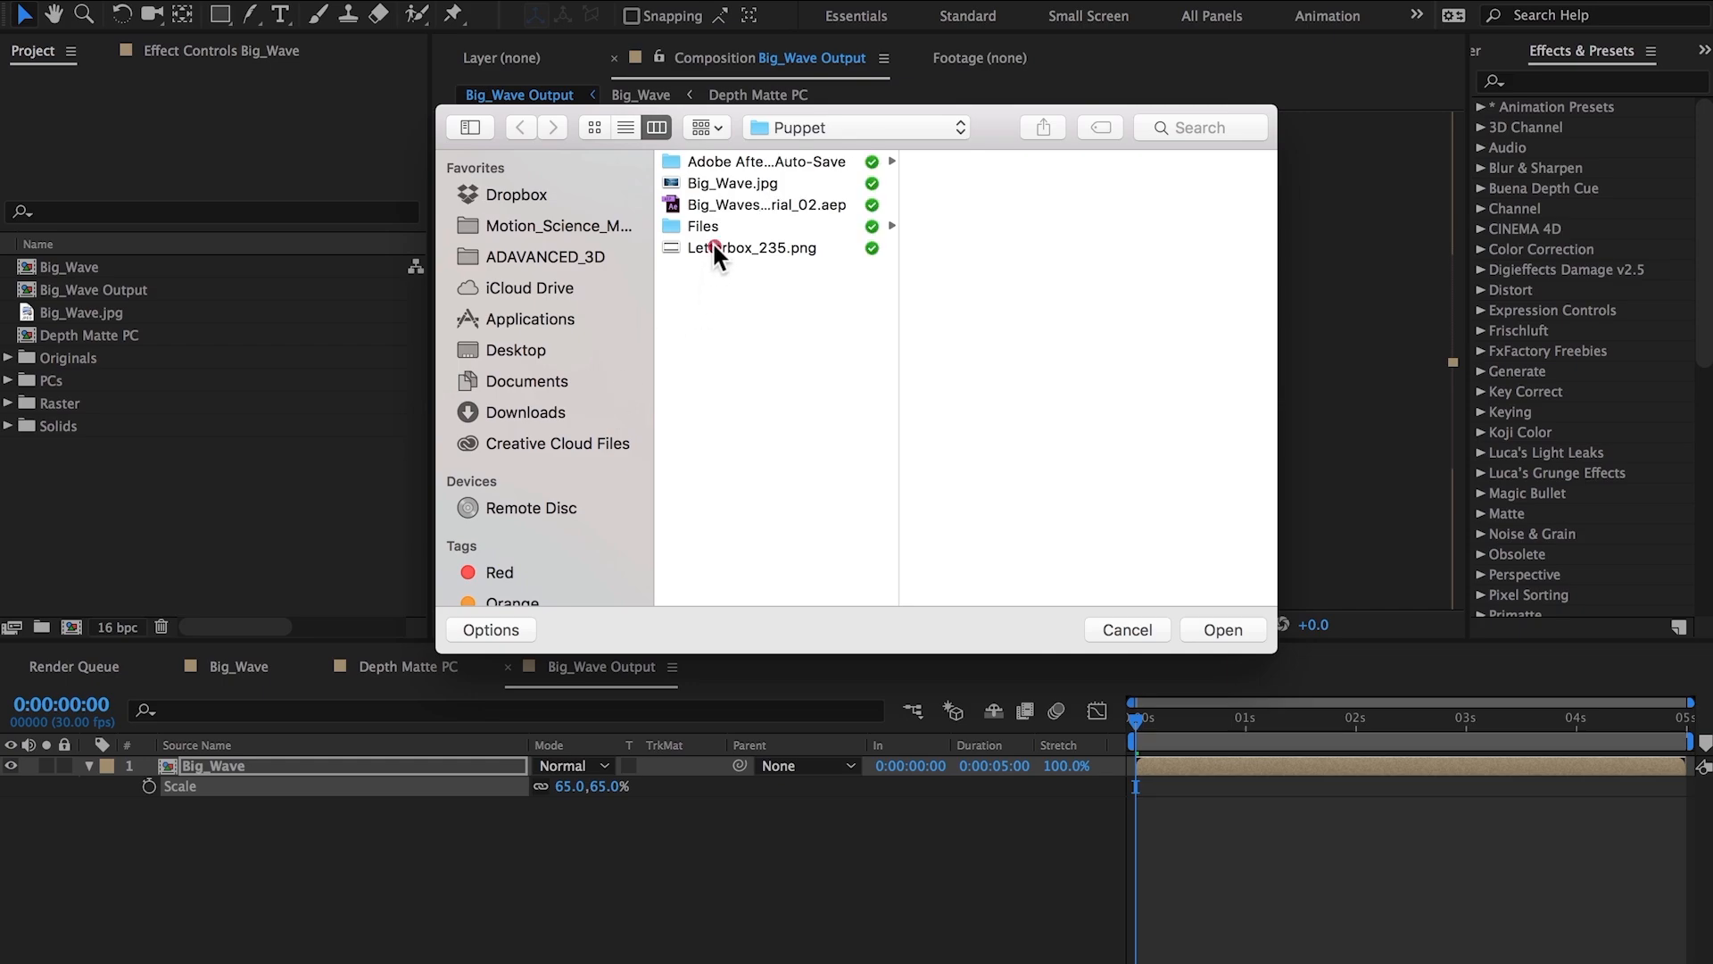
pyautogui.click(711, 248)
pyautogui.click(1241, 633)
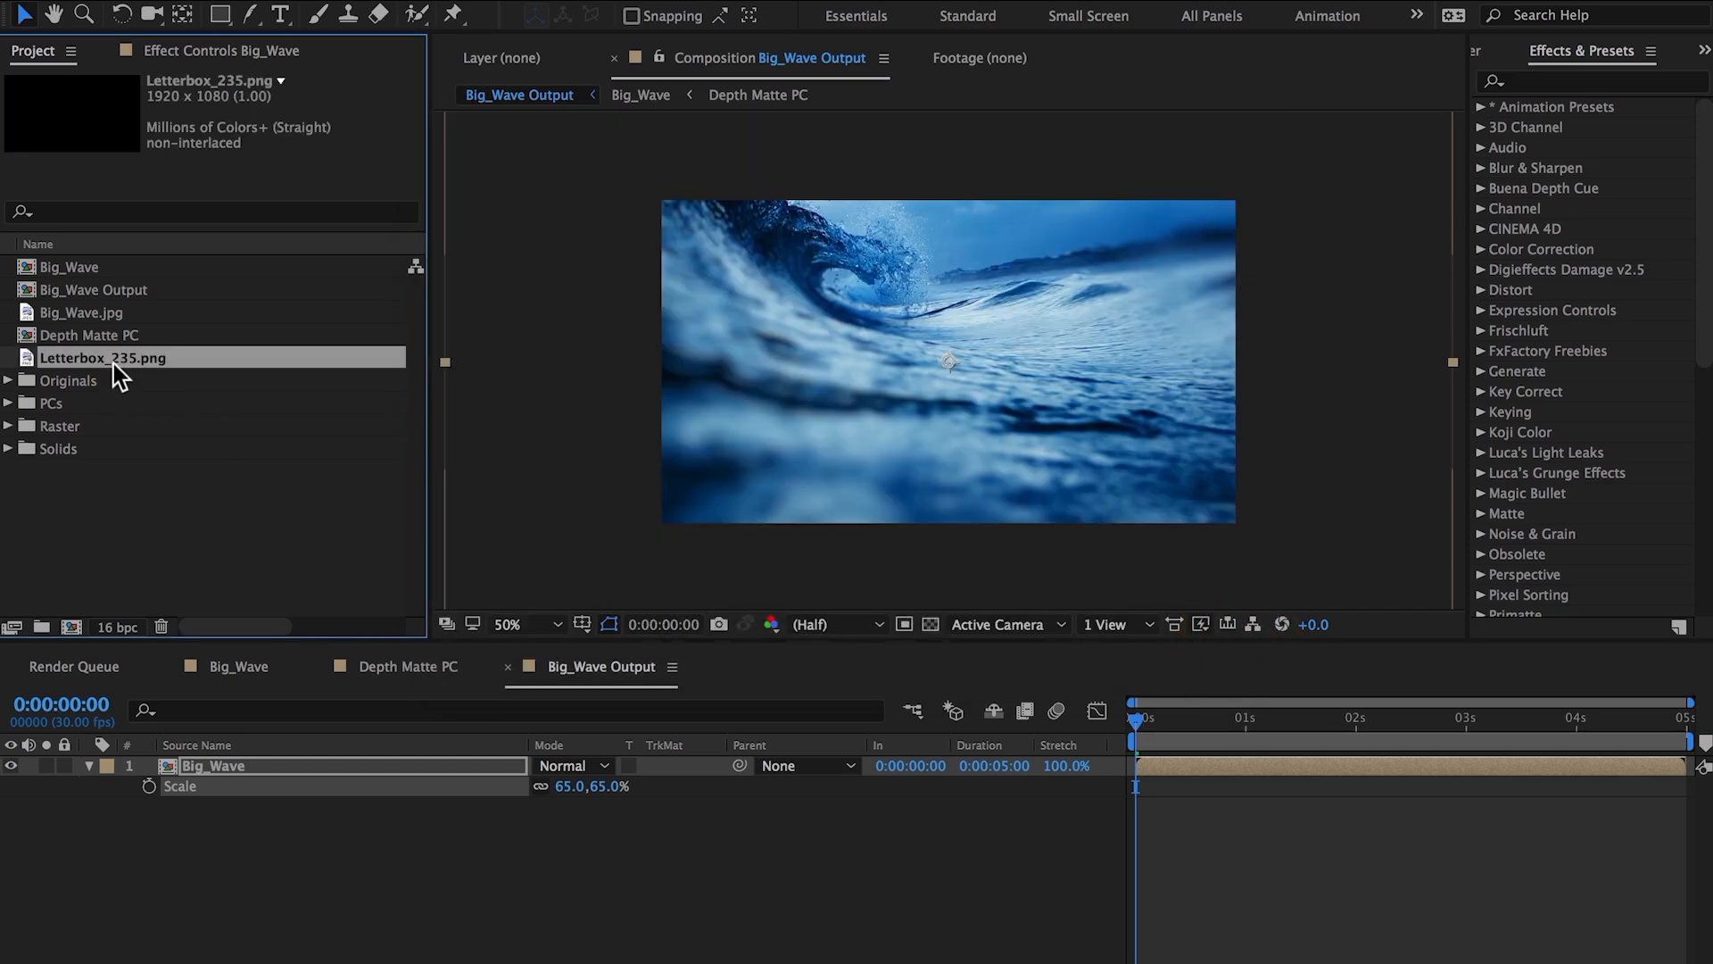
pyautogui.moveTo(114, 363); pyautogui.dragTo(193, 759)
pyautogui.click(62, 767)
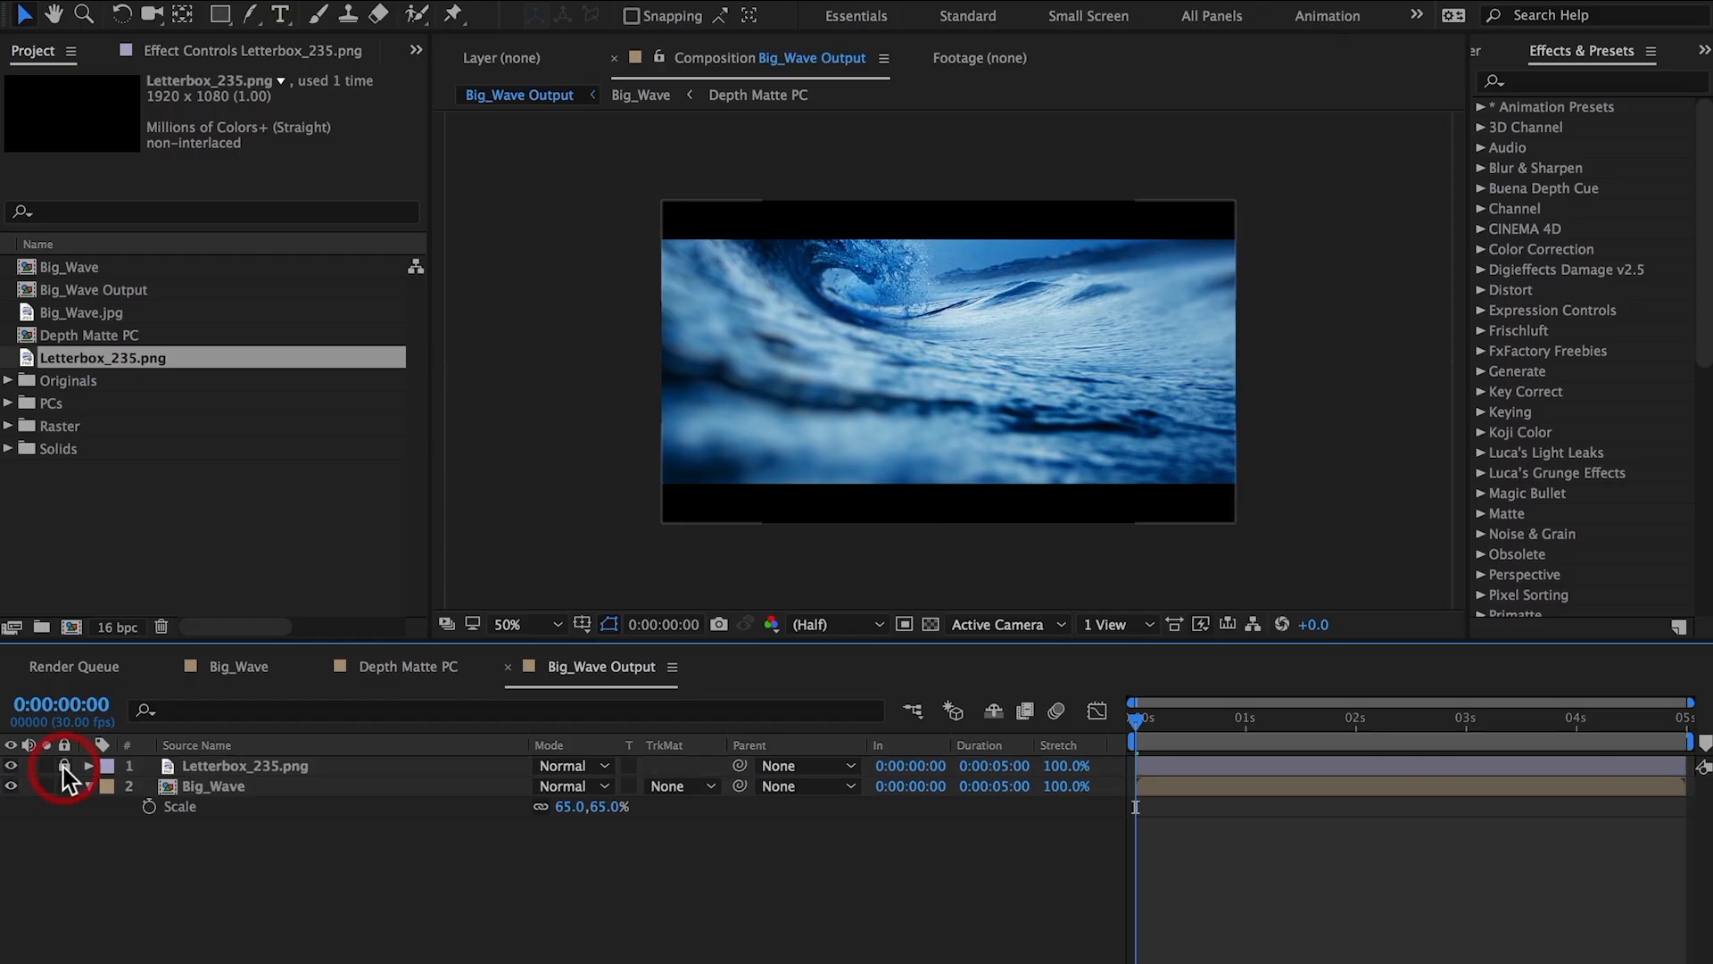
# Move the Big_Wave layer slightly lower in the frame and set a Position keyframe.
pyautogui.click(212, 789)
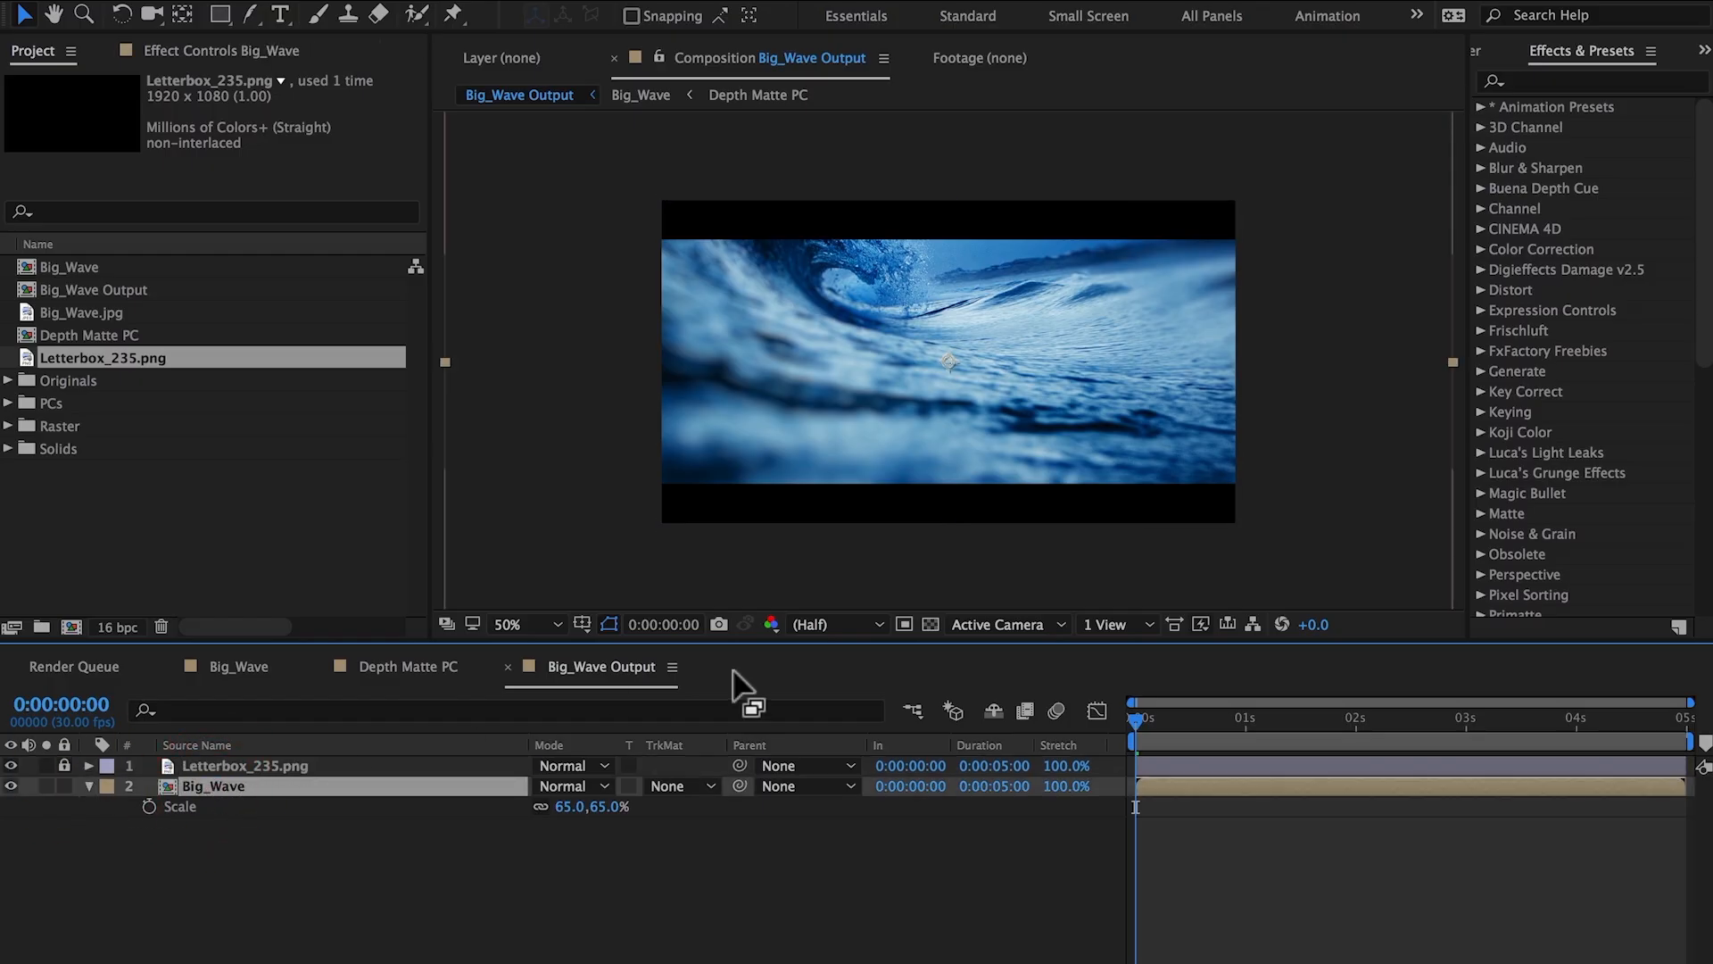
pyautogui.moveTo(795, 457); pyautogui.dragTo(809, 493)
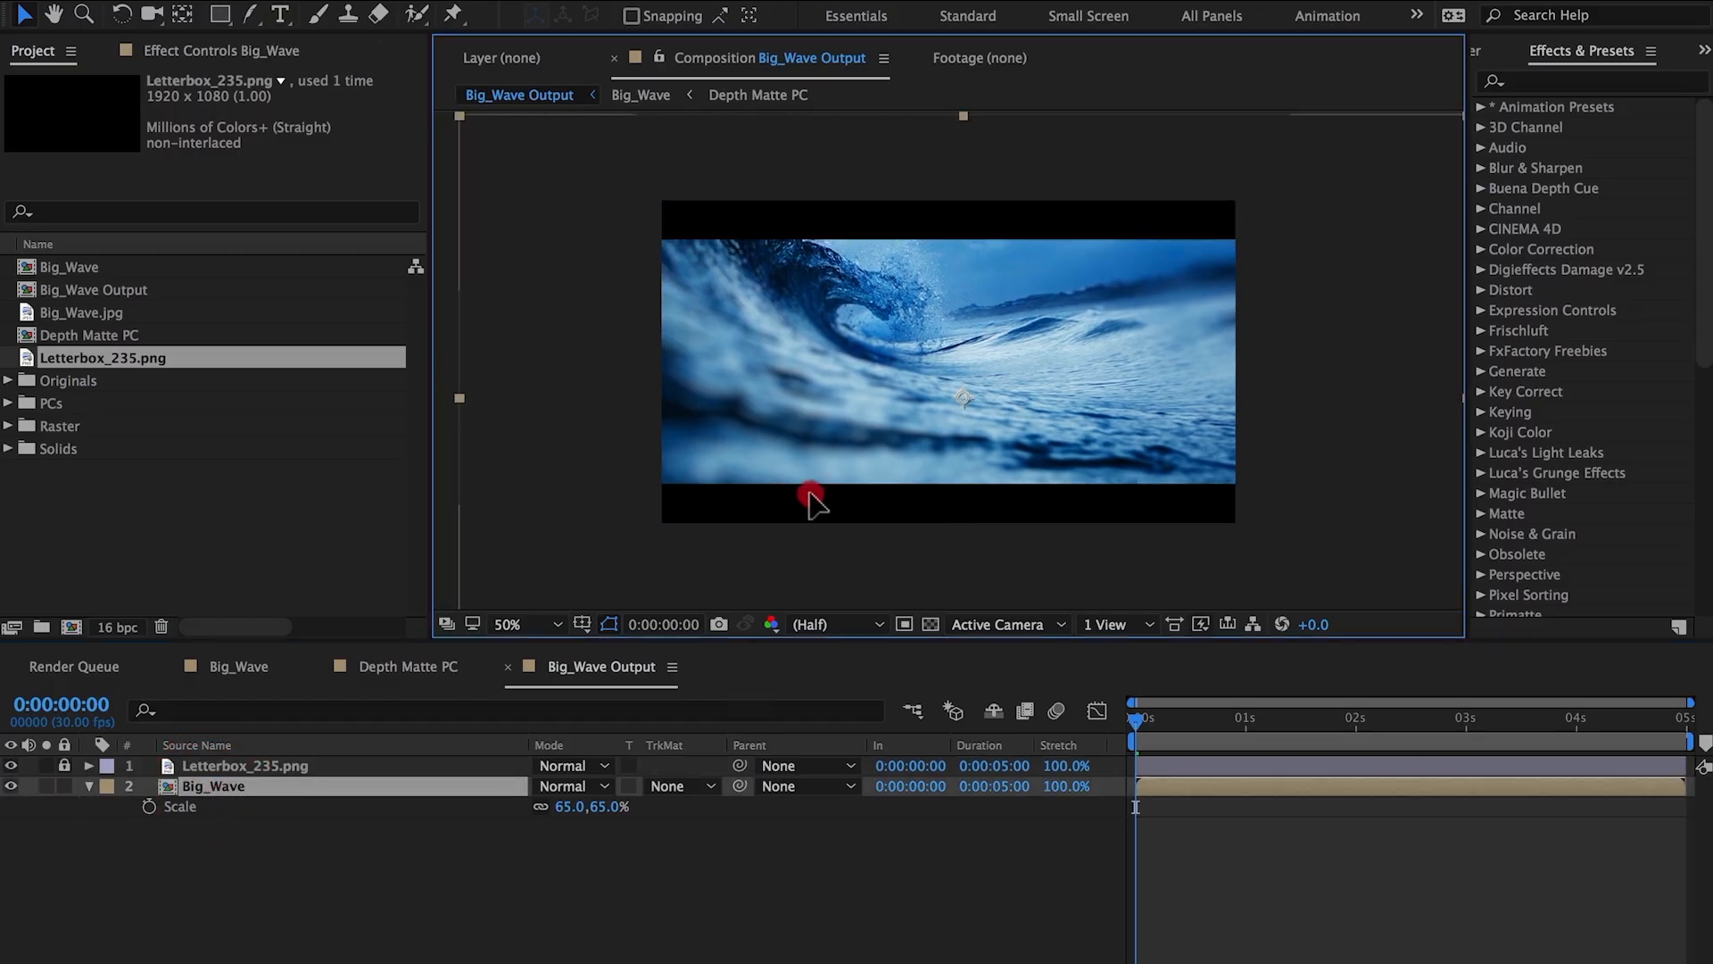
pyautogui.press('p')
pyautogui.click(150, 806)
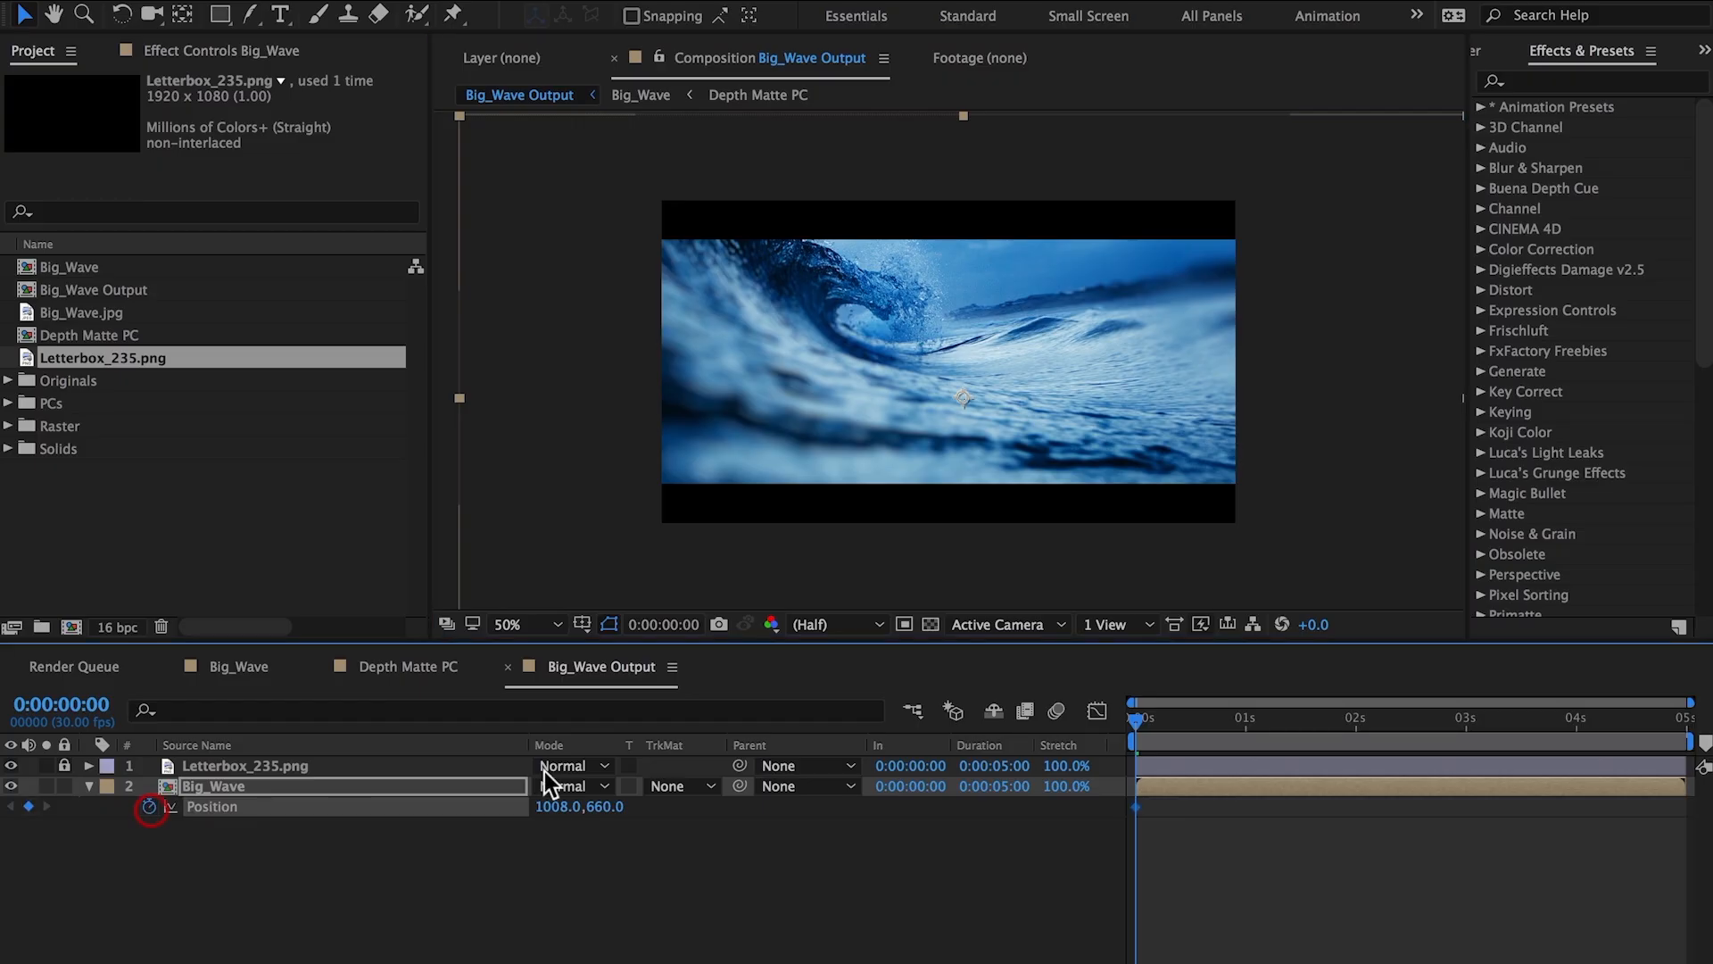
# End the work area at 4 seconds, keyframe Position there, and nudge Big_Wave's position at 0 seconds for a drift.
pyautogui.click(1578, 726)
pyautogui.press('n')
pyautogui.click(29, 807)
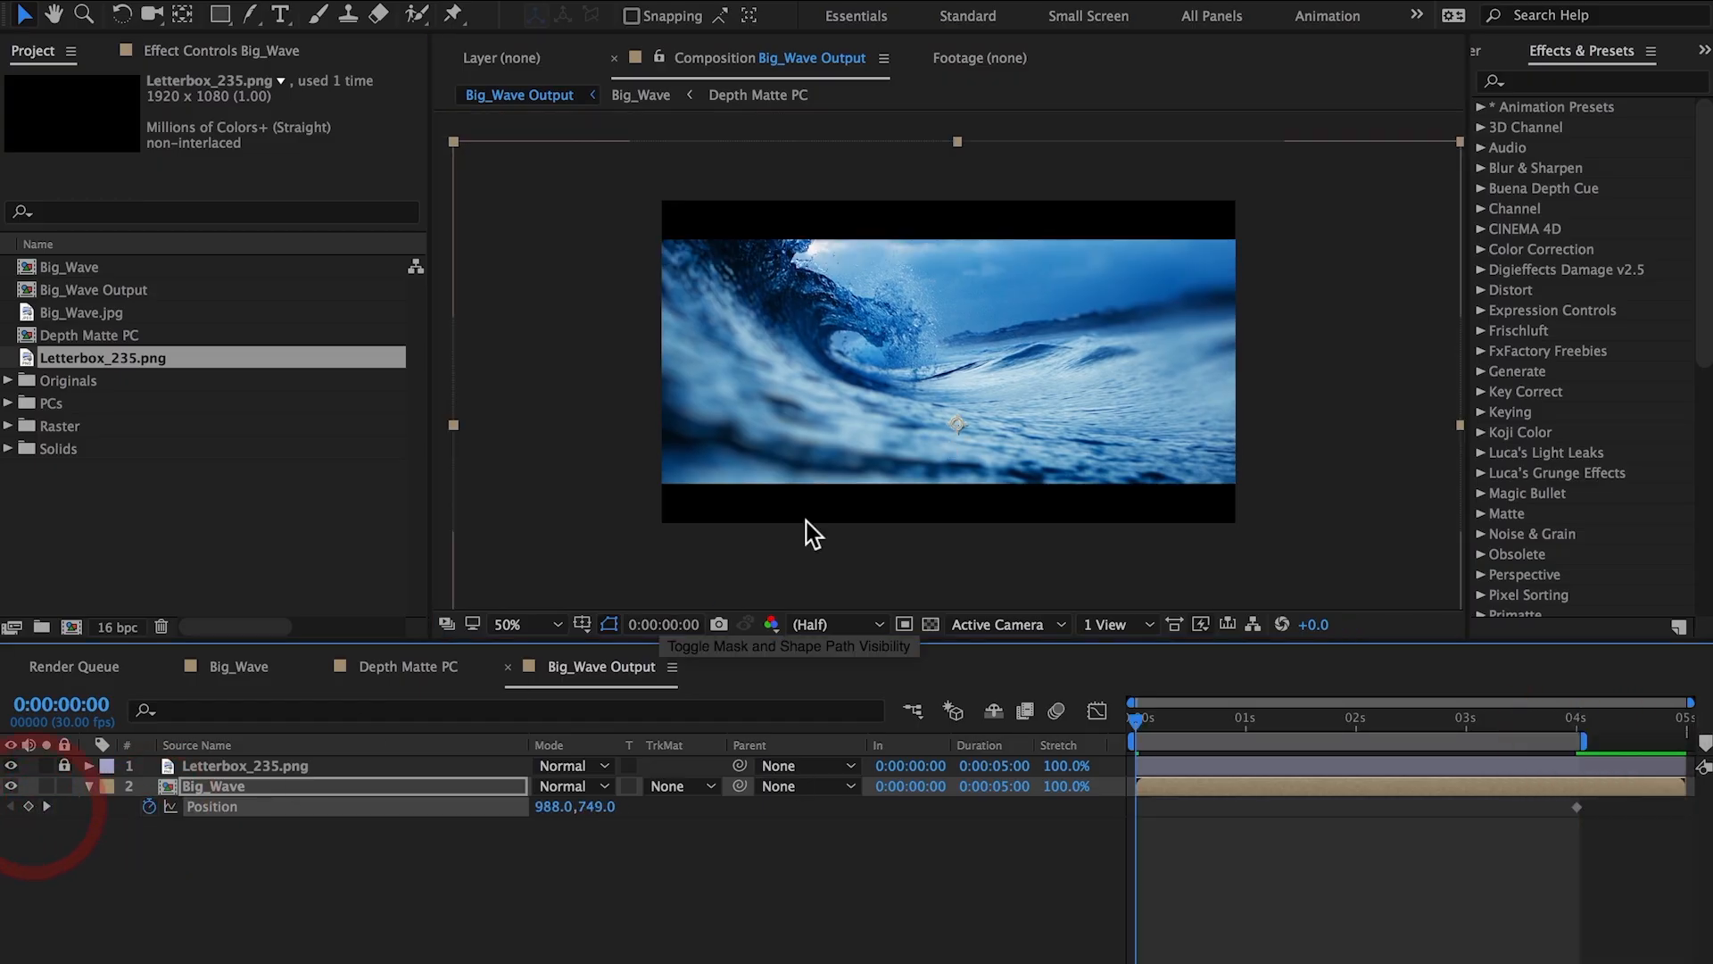
pyautogui.moveTo(922, 462); pyautogui.dragTo(924, 468)
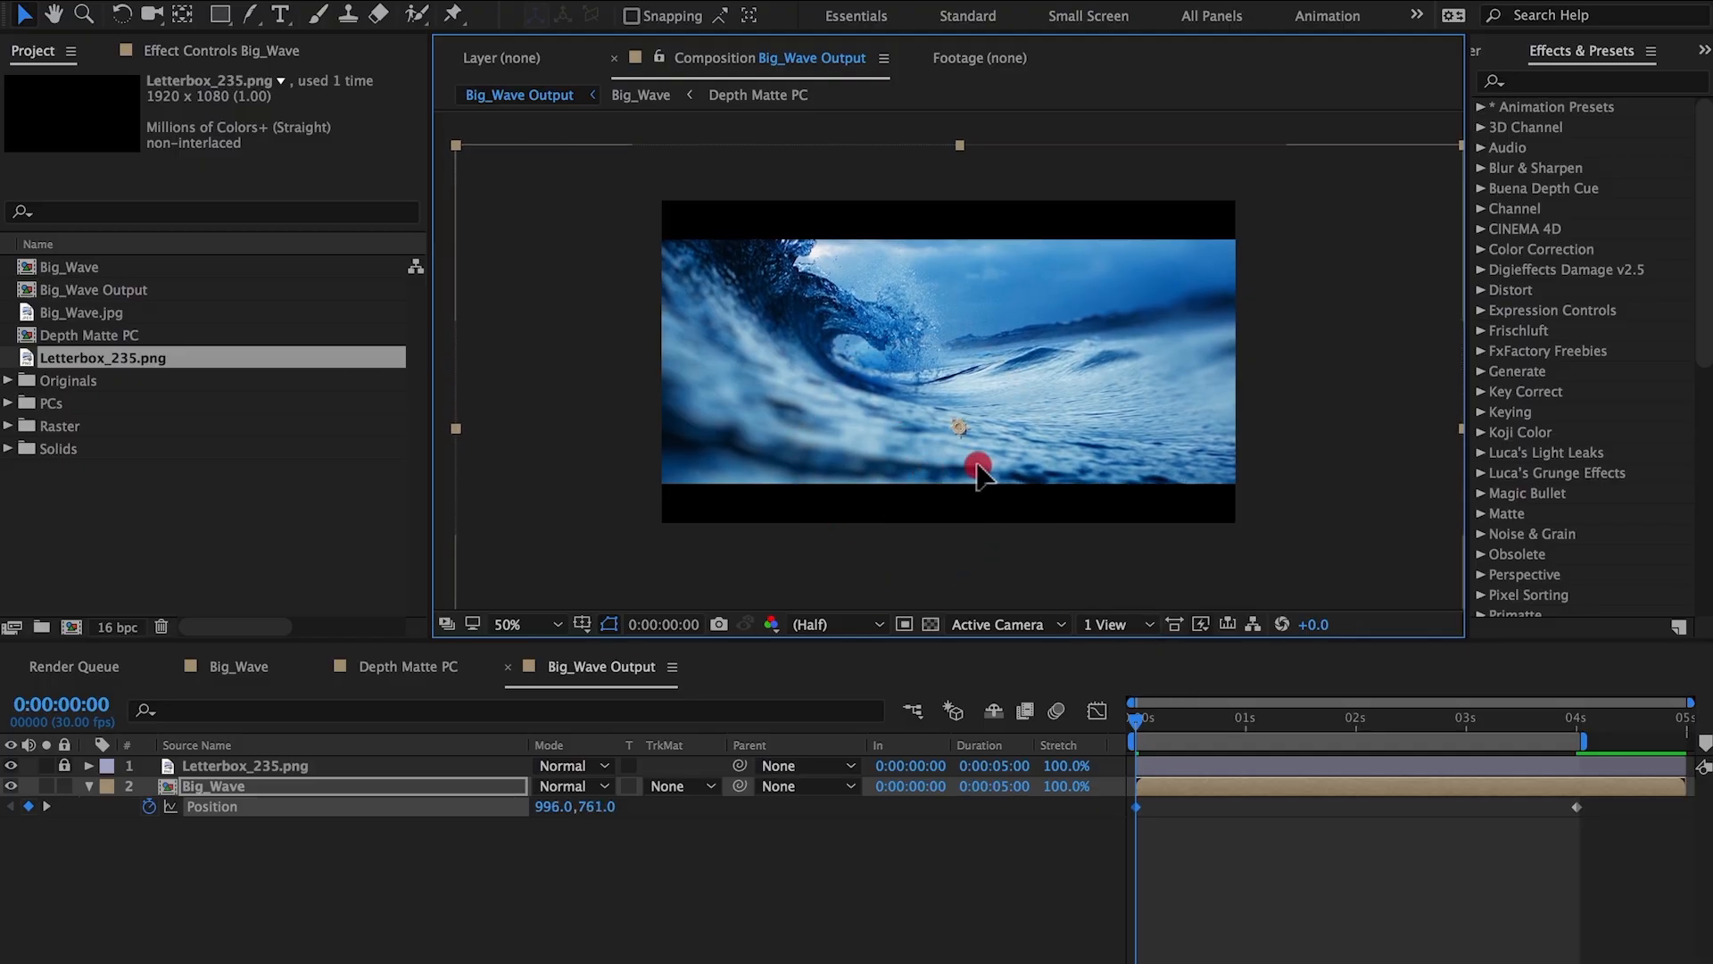
pyautogui.moveTo(977, 466); pyautogui.dragTo(985, 468)
pyautogui.click(1158, 723)
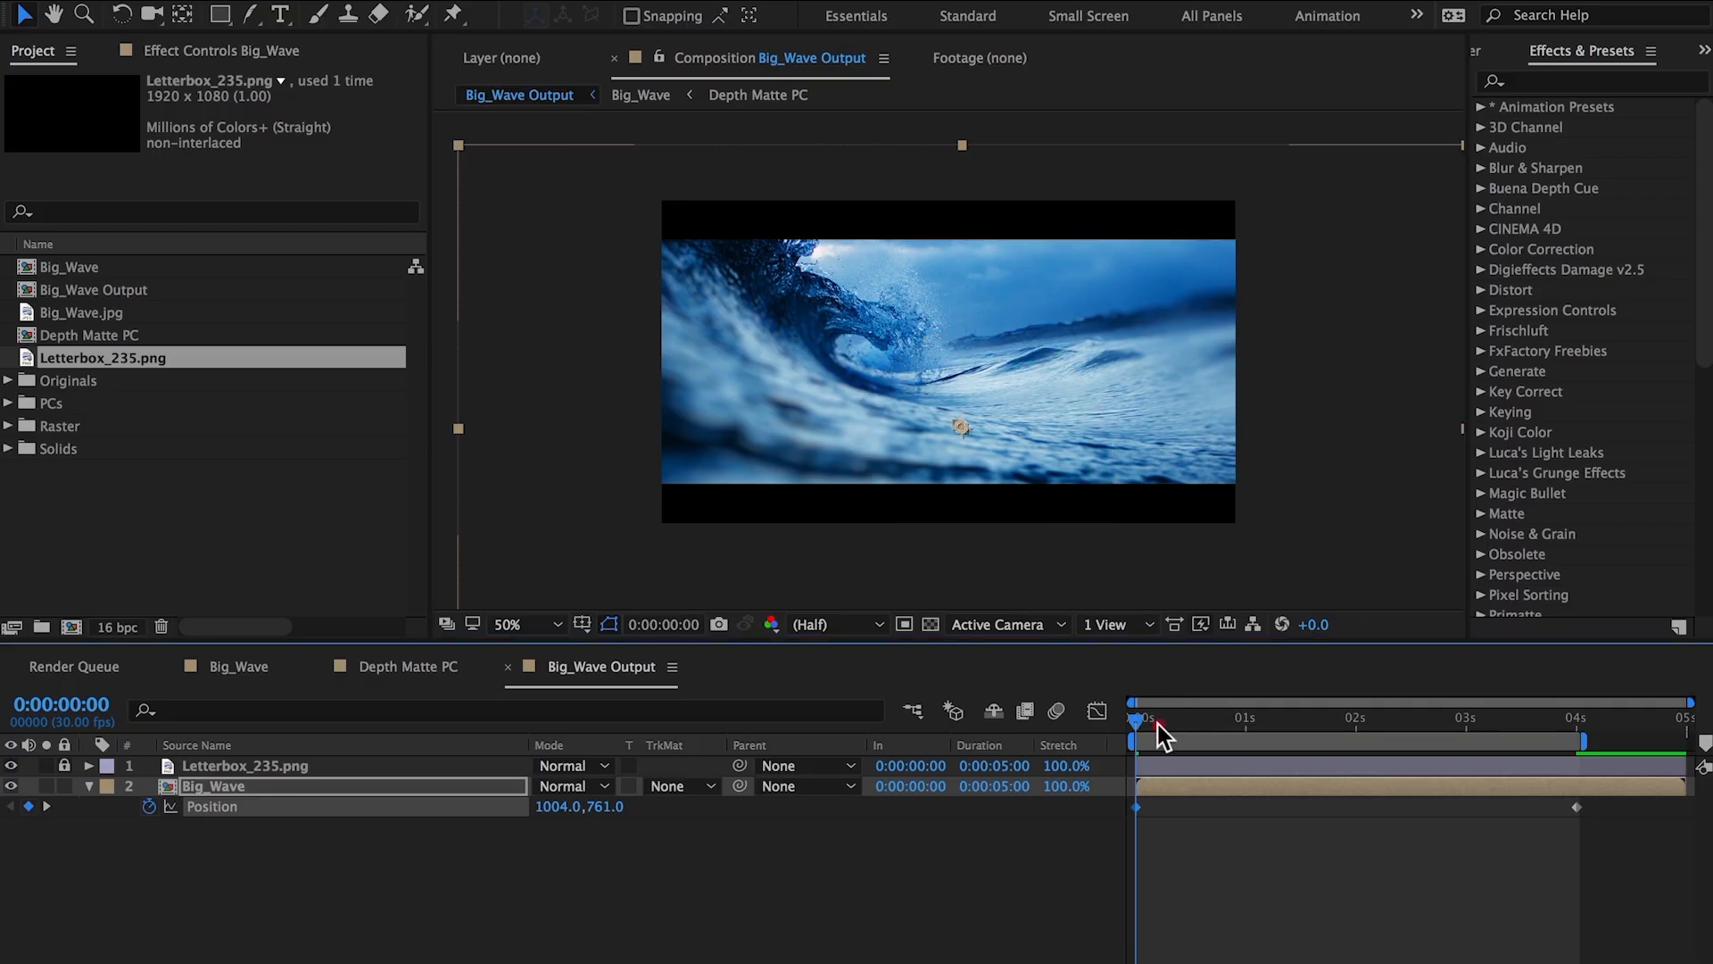
pyautogui.moveTo(1158, 723); pyautogui.dragTo(1577, 723)
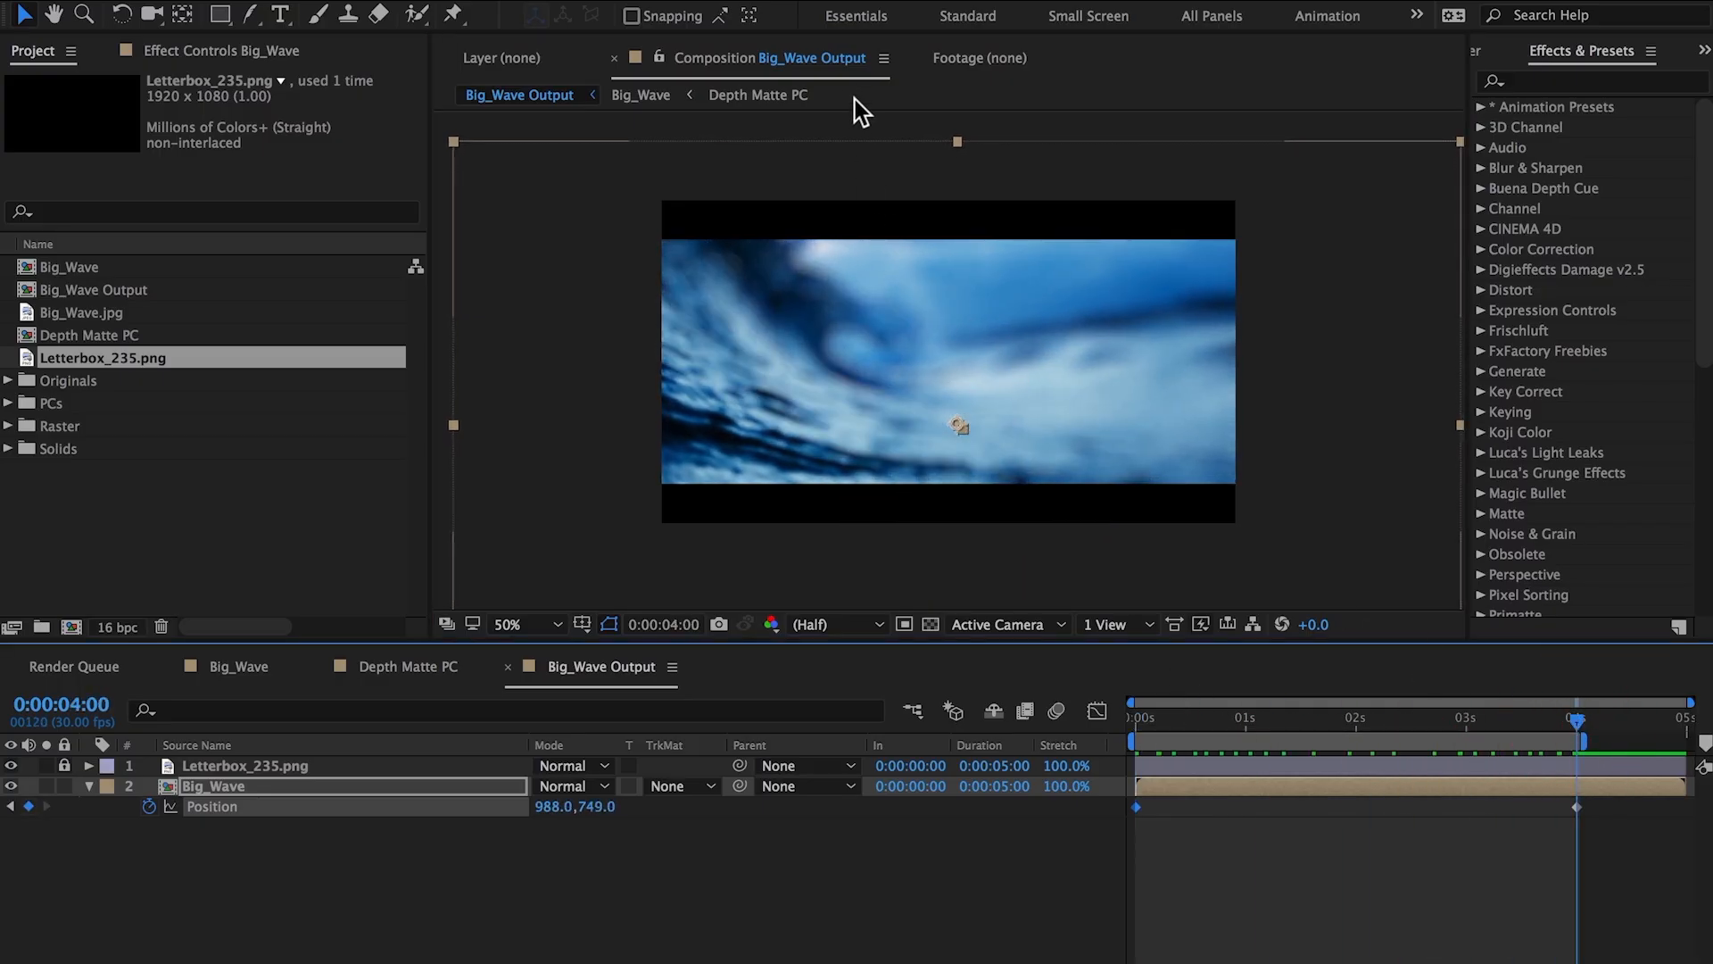
# Lock the Big_Wave Output viewer and open Depth Matte PC in a viewer beside it.
pyautogui.click(843, 59)
pyautogui.click(847, 74)
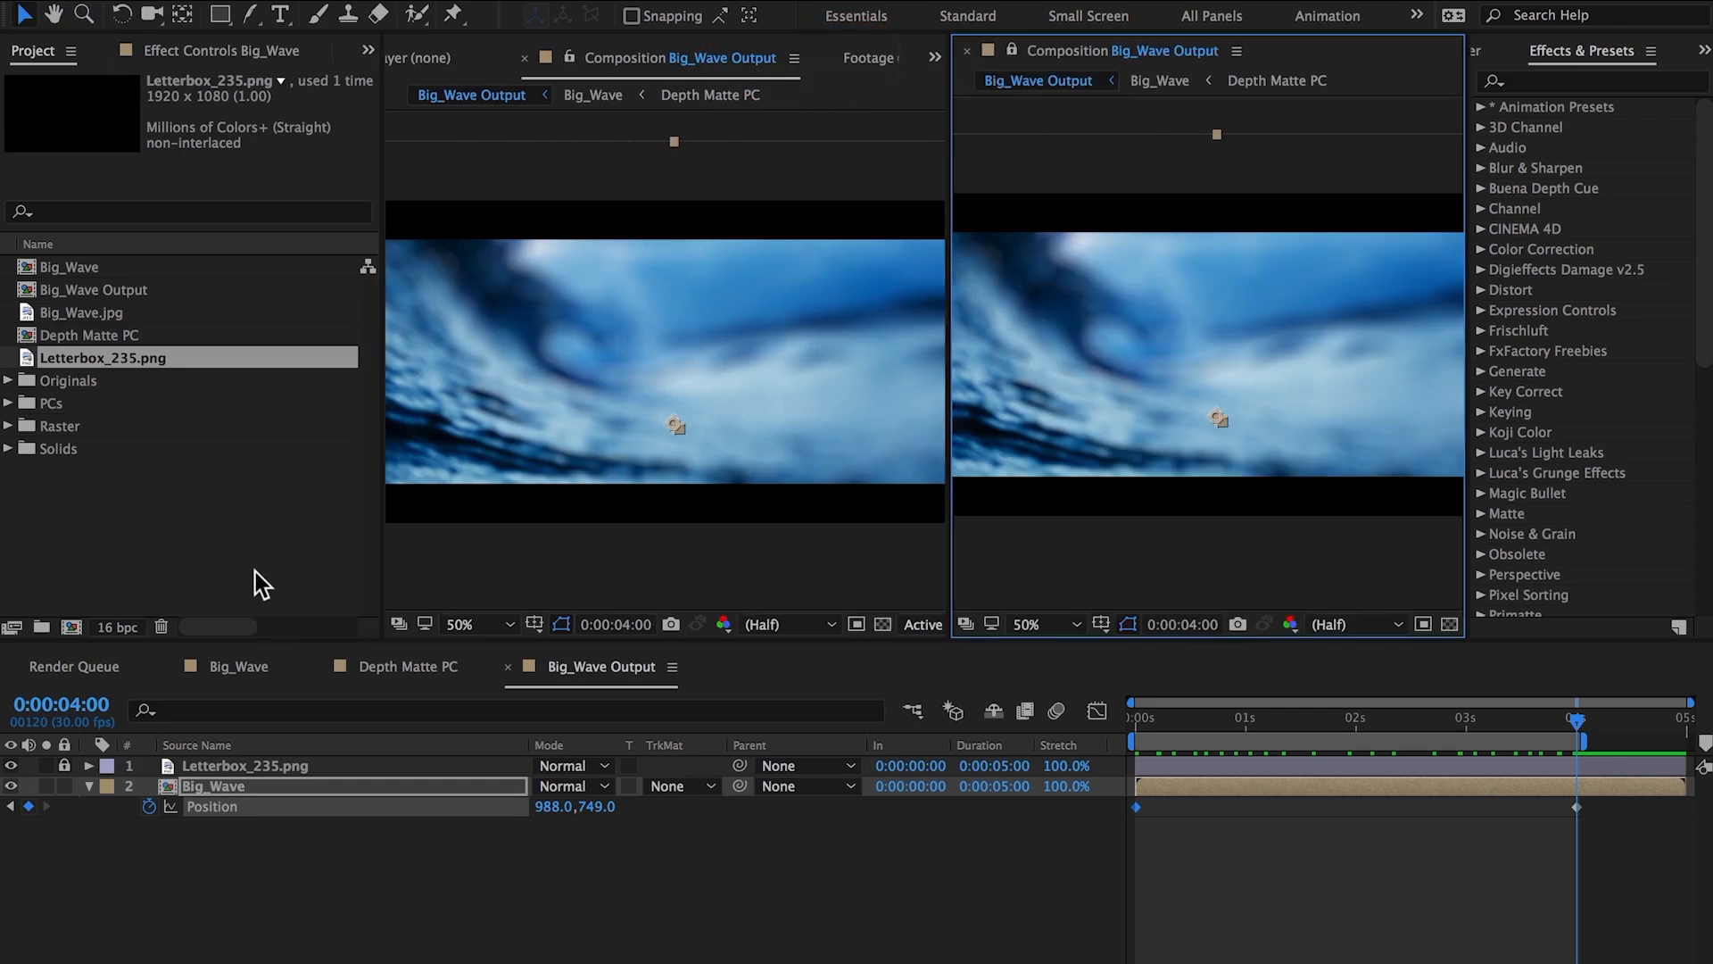
pyautogui.click(404, 666)
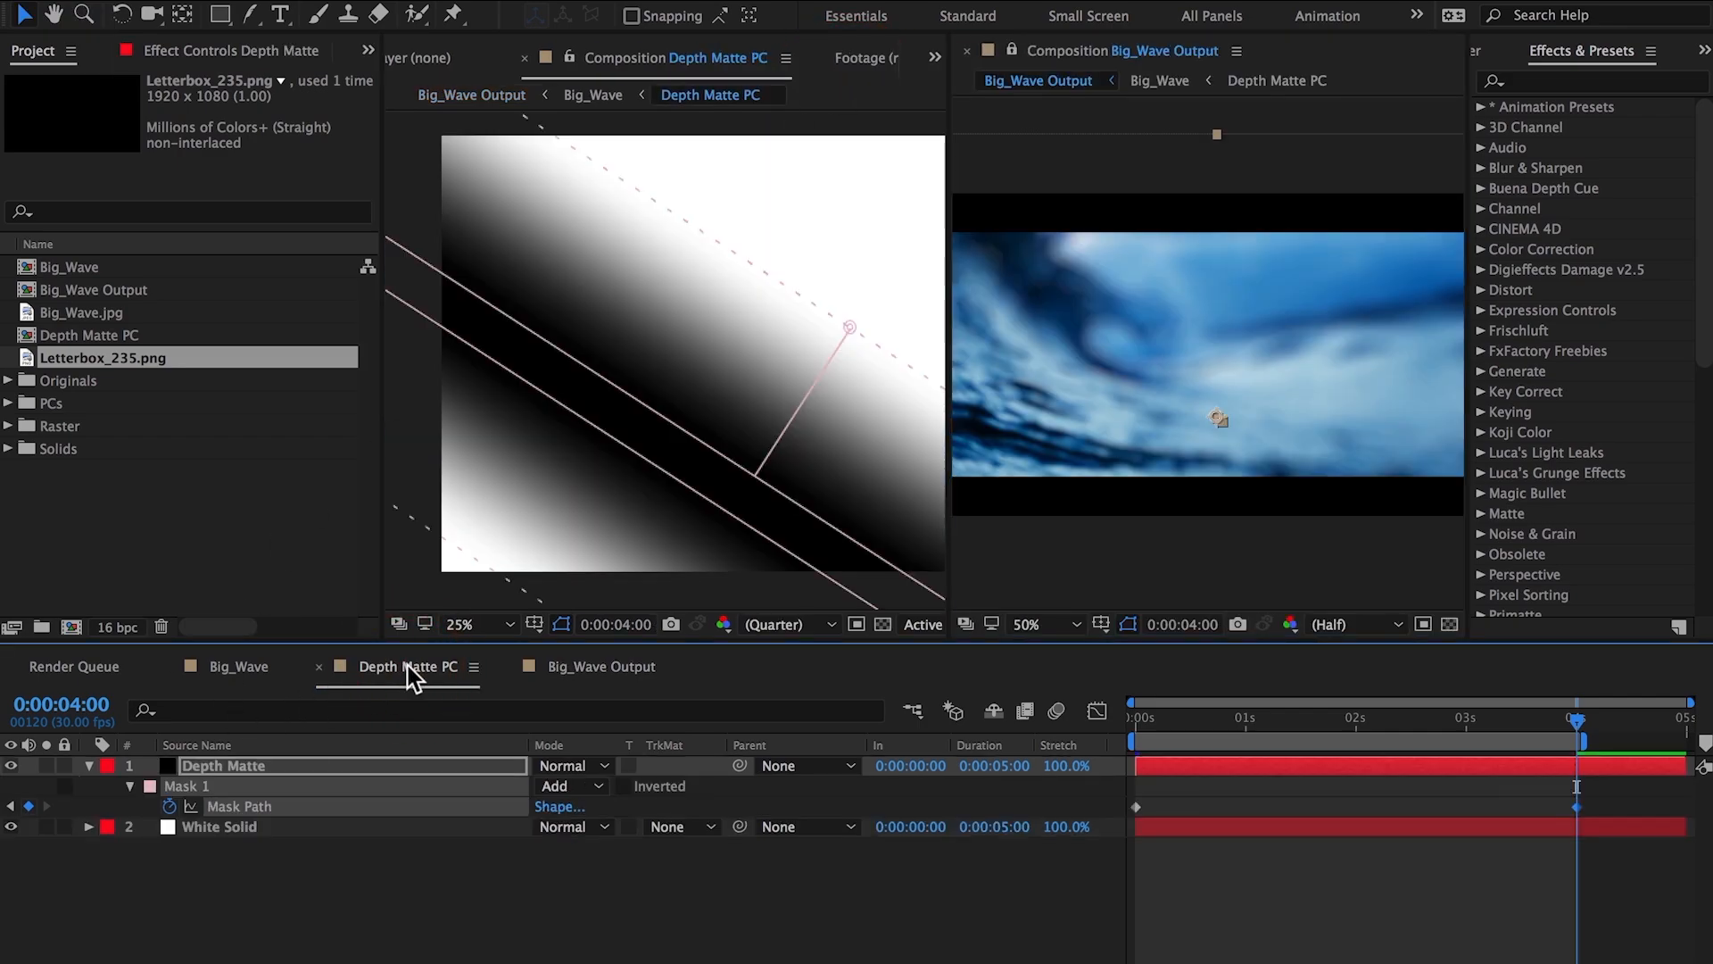
pyautogui.moveTo(947, 533); pyautogui.dragTo(870, 535)
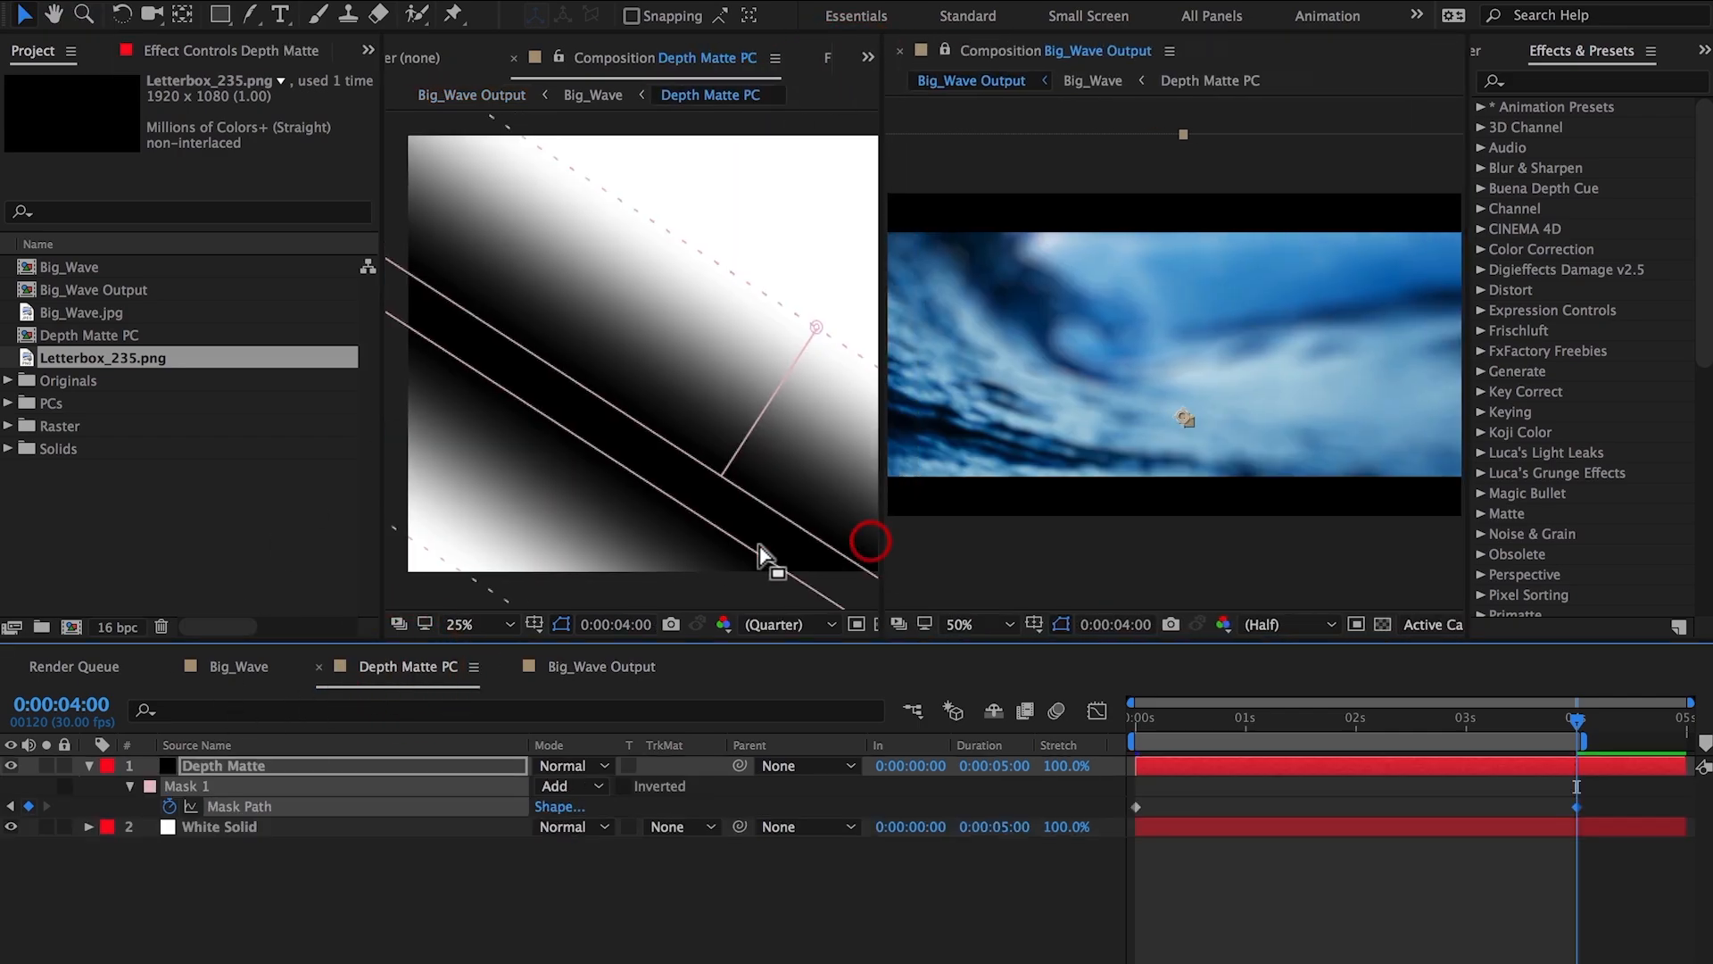
pyautogui.moveTo(388, 578); pyautogui.dragTo(38, 574)
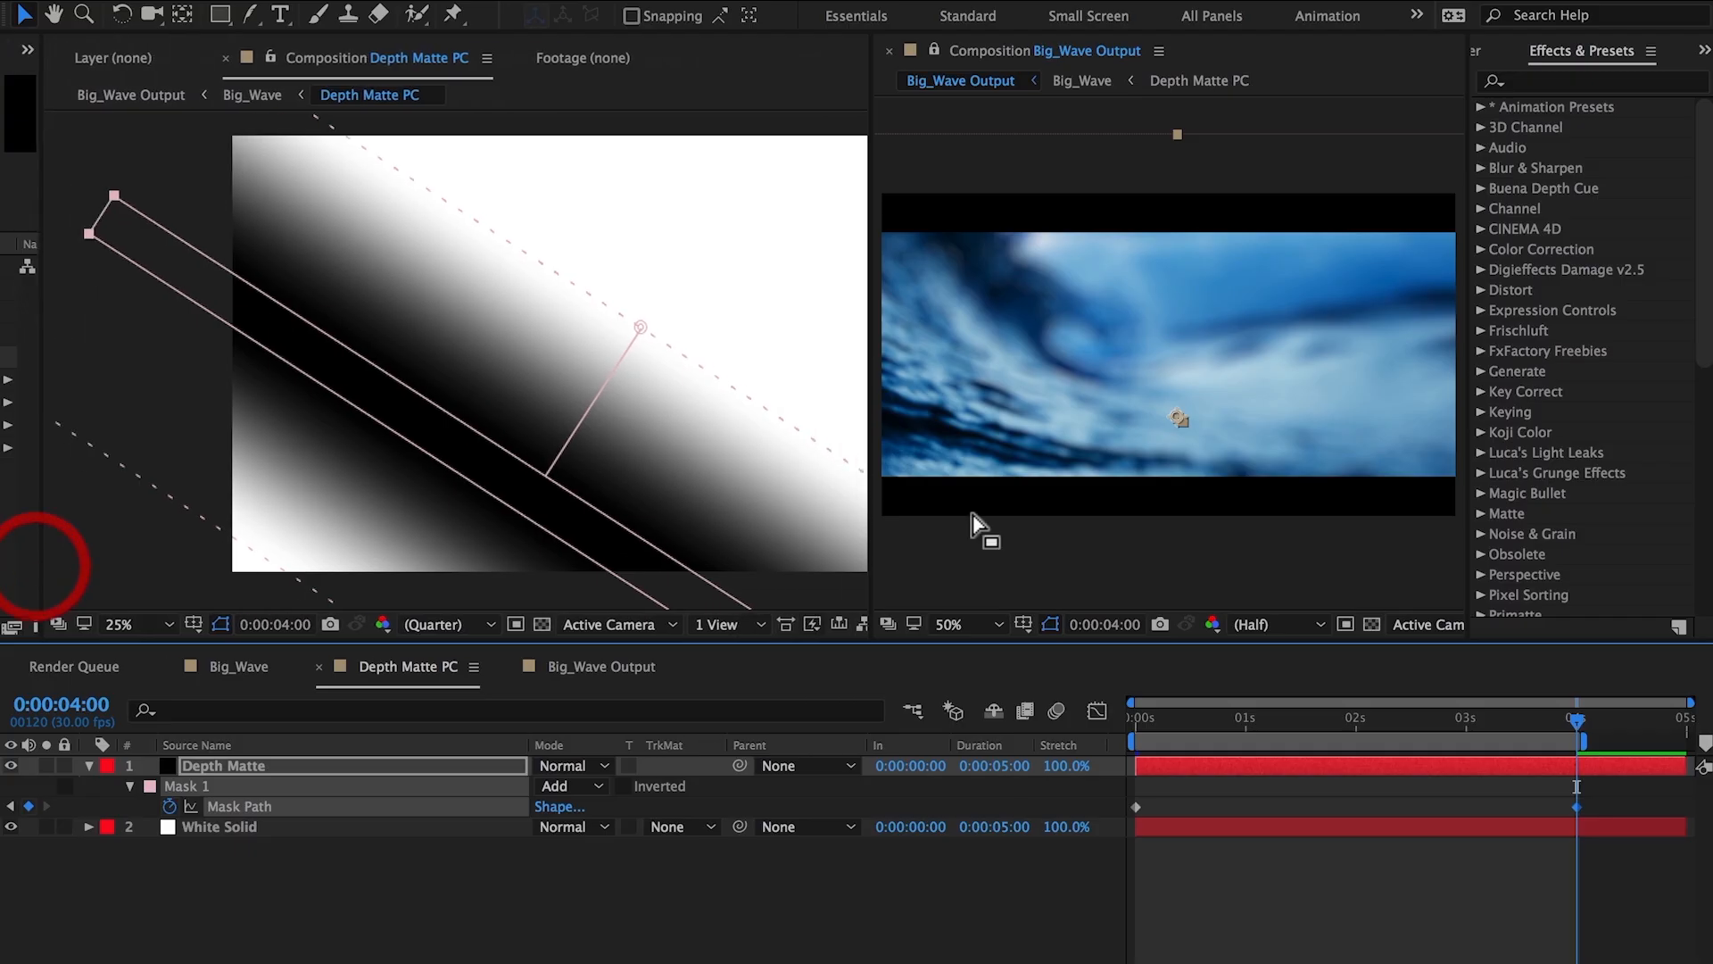
pyautogui.moveTo(1469, 518); pyautogui.dragTo(1673, 517)
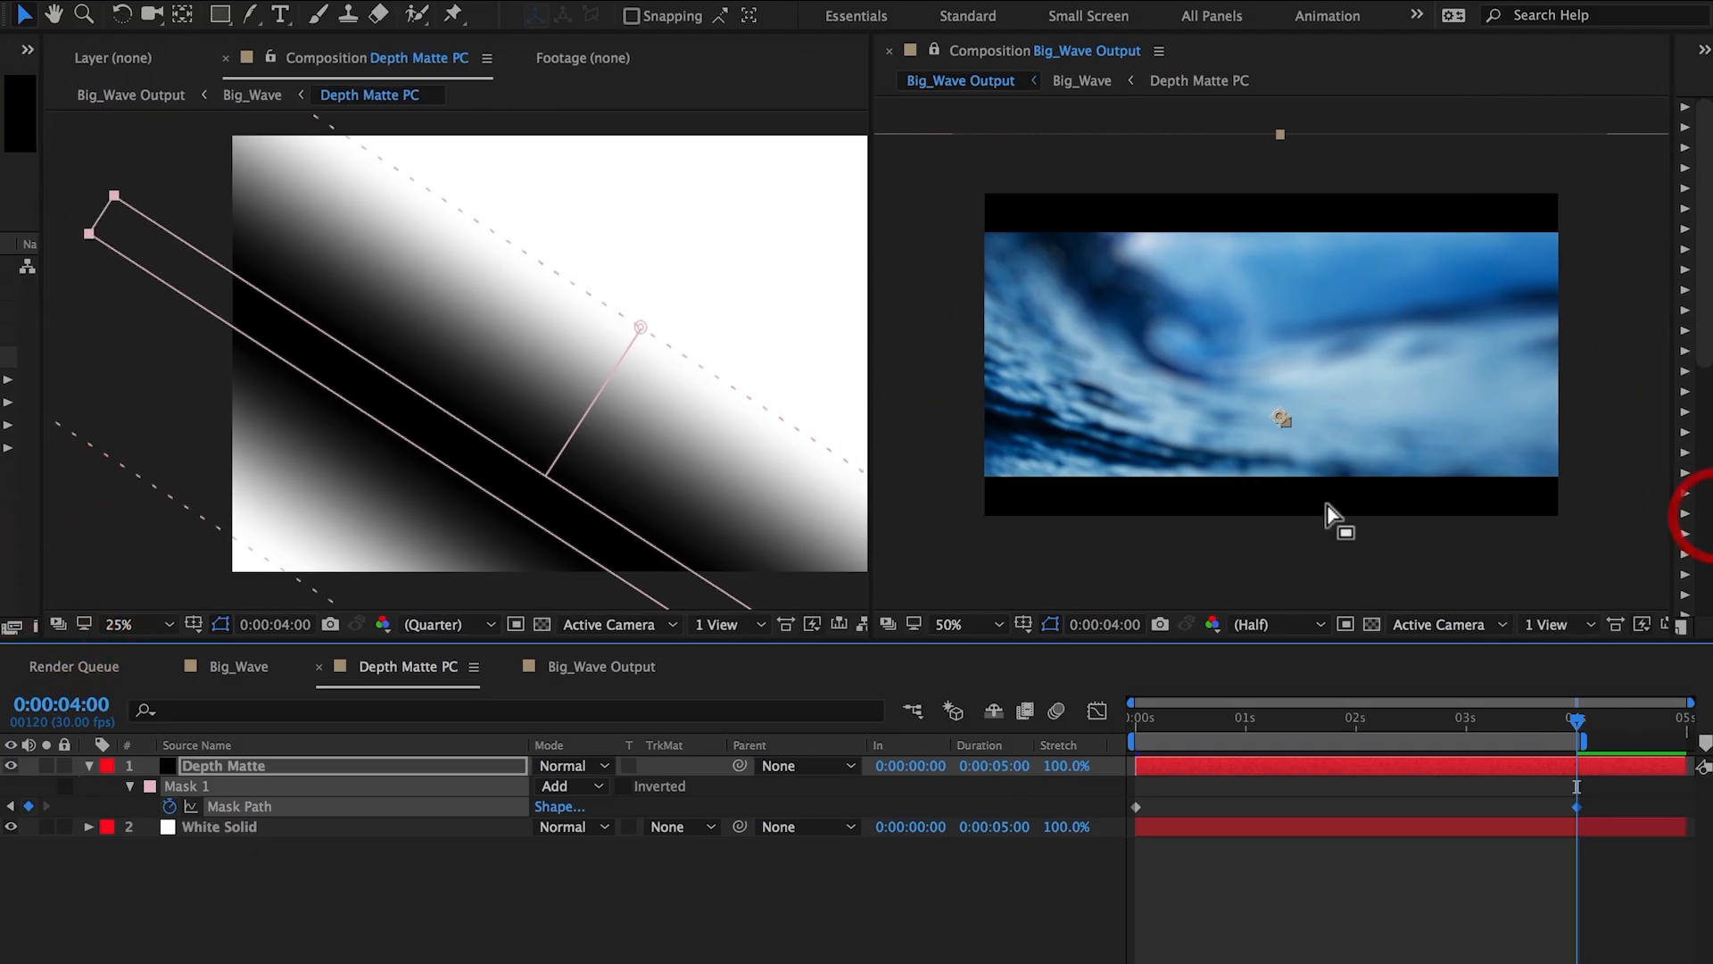
# At 4 seconds, free-transform the mask band, enlarge its feather, and shift it further up the matte.
pyautogui.moveTo(202, 263); pyautogui.dragTo(197, 260)
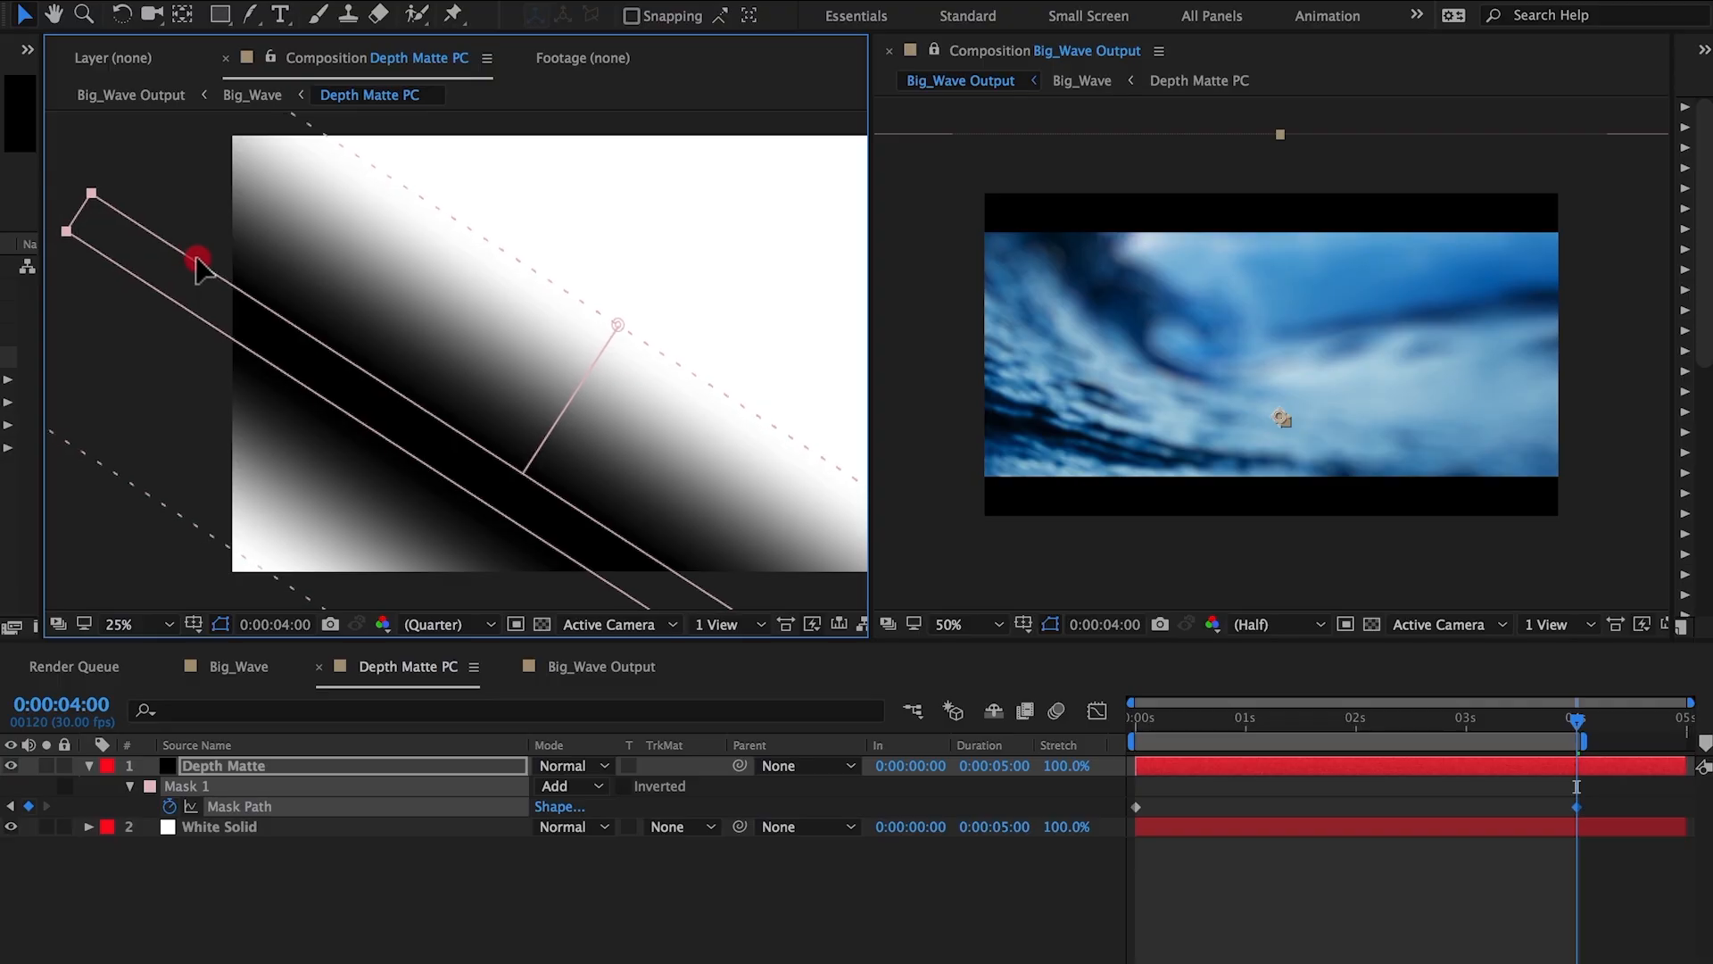
pyautogui.doubleClick(93, 195)
pyautogui.moveTo(108, 169); pyautogui.dragTo(56, 250)
pyautogui.moveTo(598, 311); pyautogui.dragTo(669, 190)
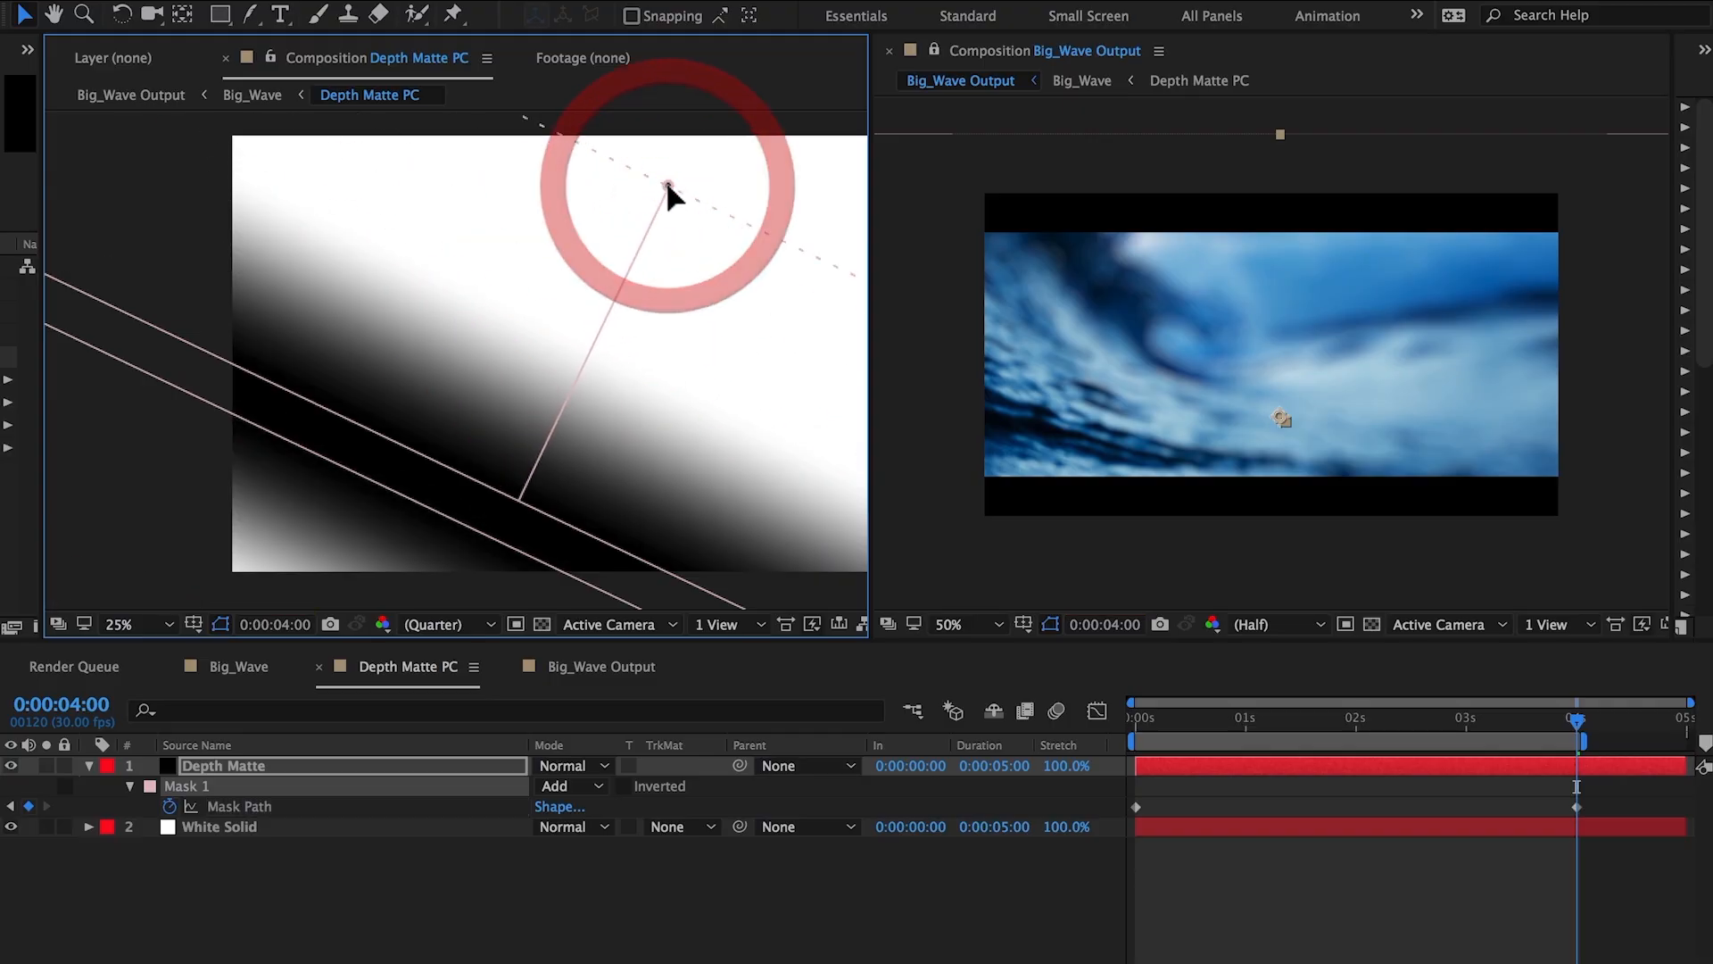
pyautogui.moveTo(382, 443); pyautogui.dragTo(435, 368)
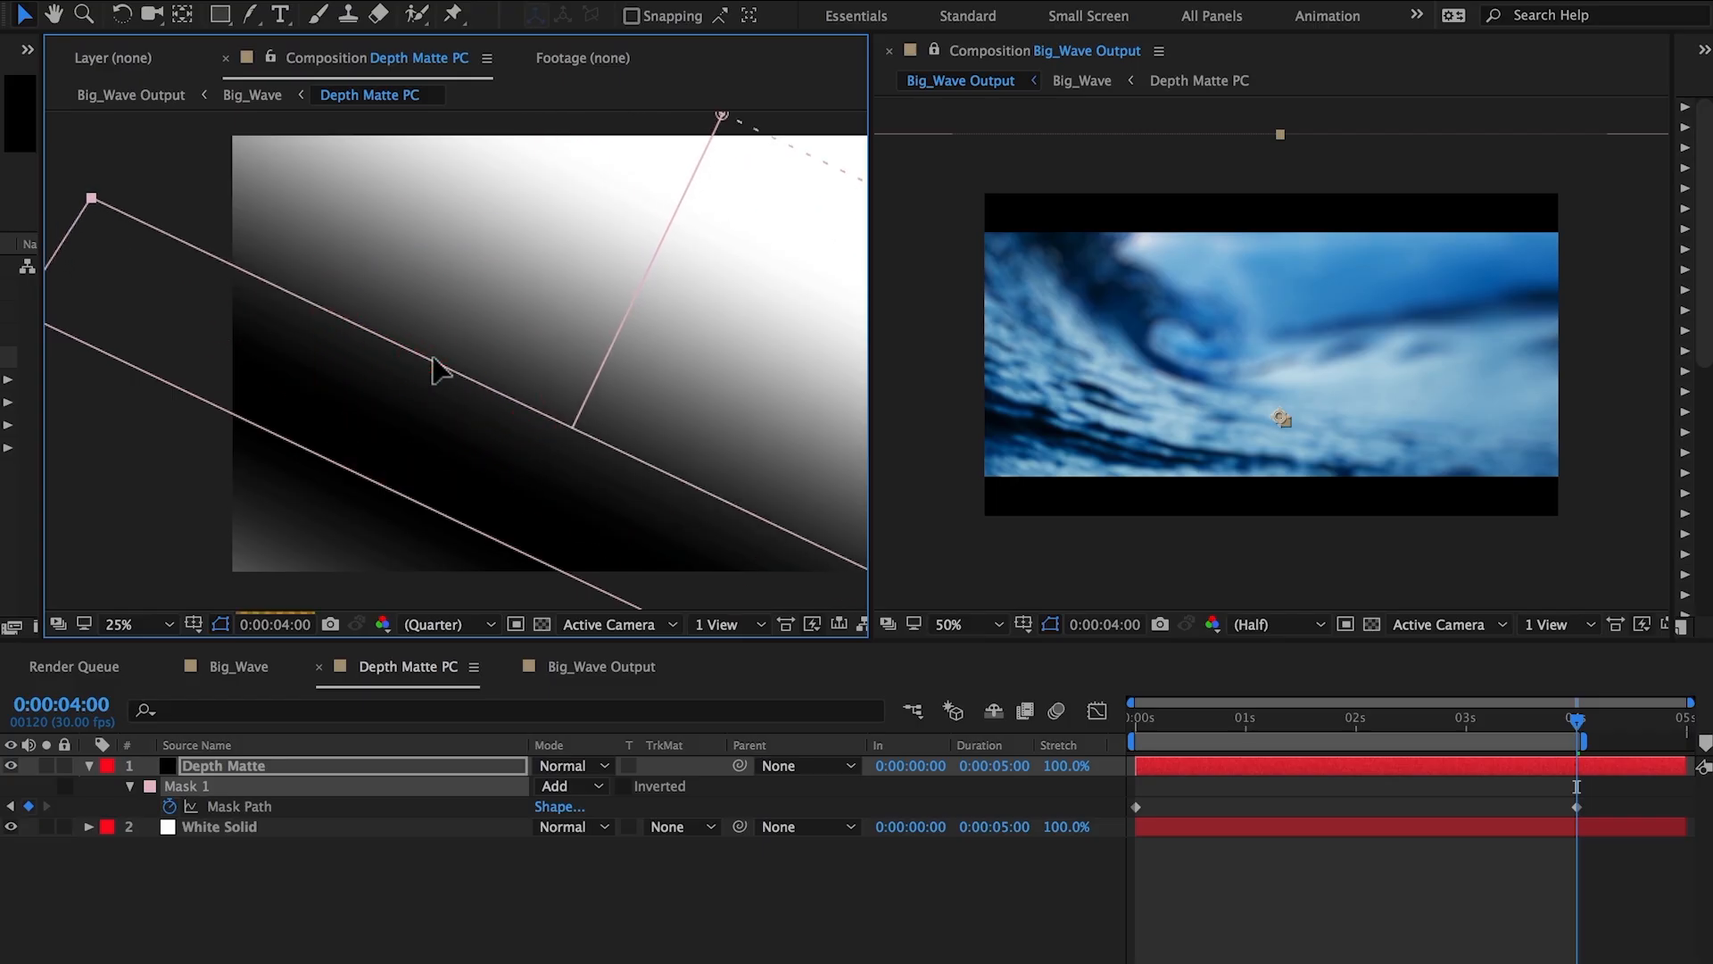
# Apply Easy Ease to the mask path keyframes.
pyautogui.rightClick(1134, 808)
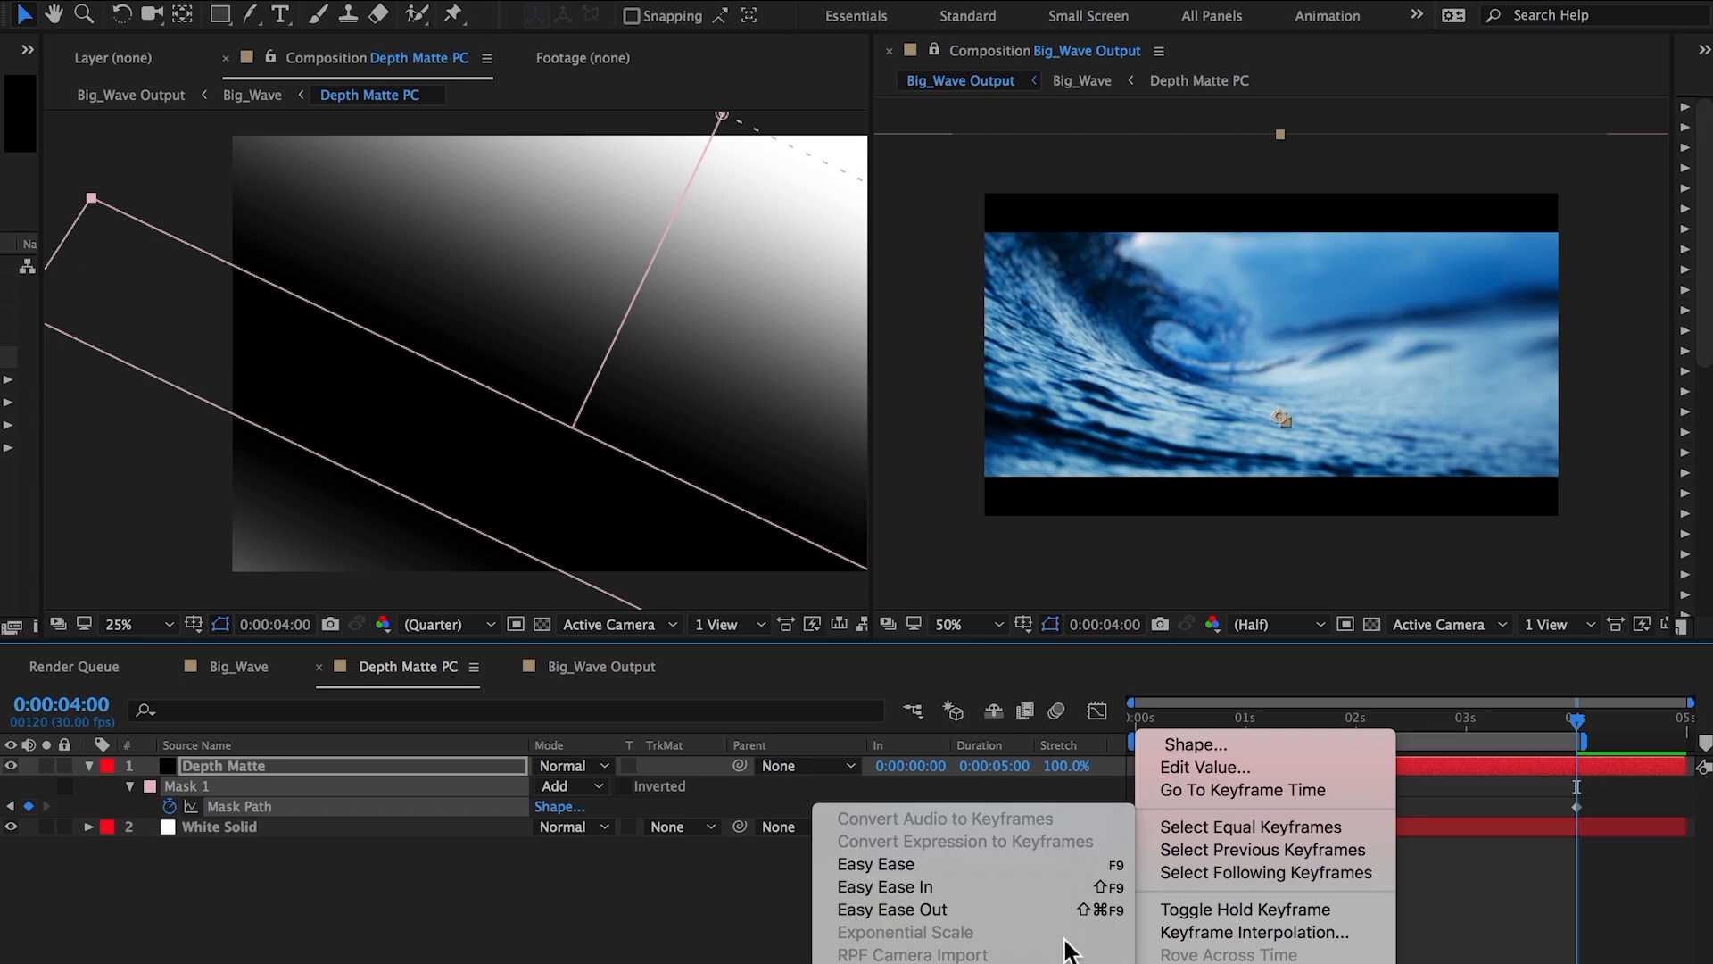
pyautogui.click(1026, 908)
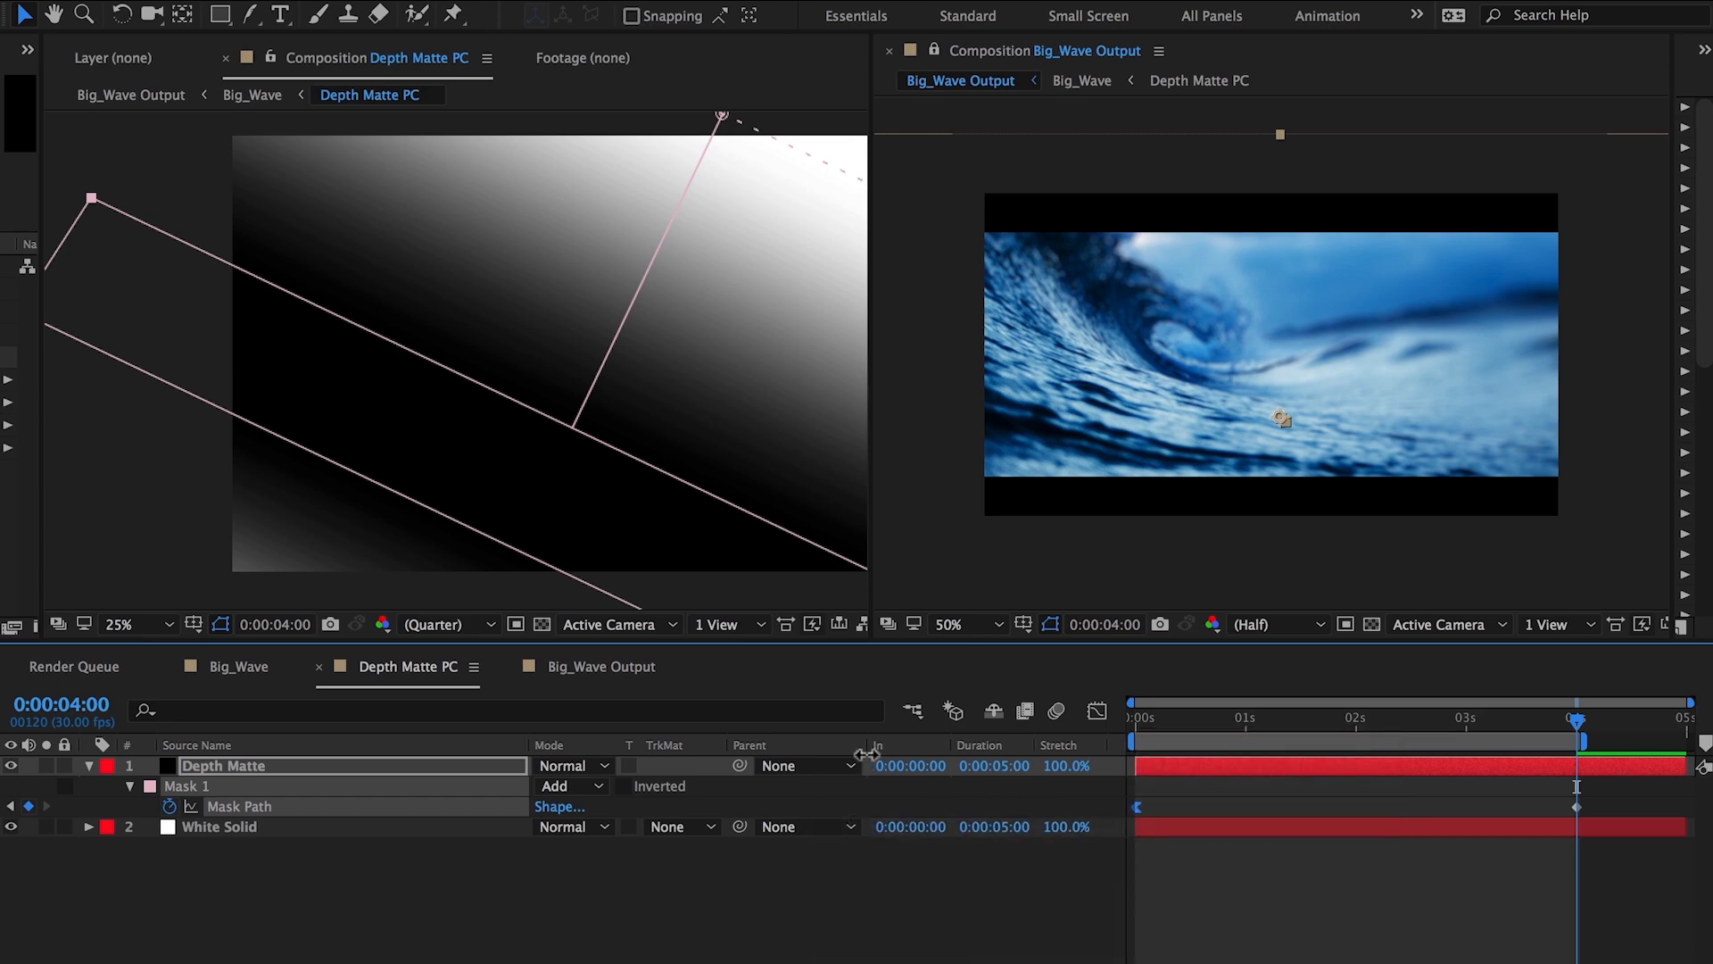
# In the graph editor, extend the ease influence of the first mask path keyframe for a slower start.
pyautogui.click(1097, 711)
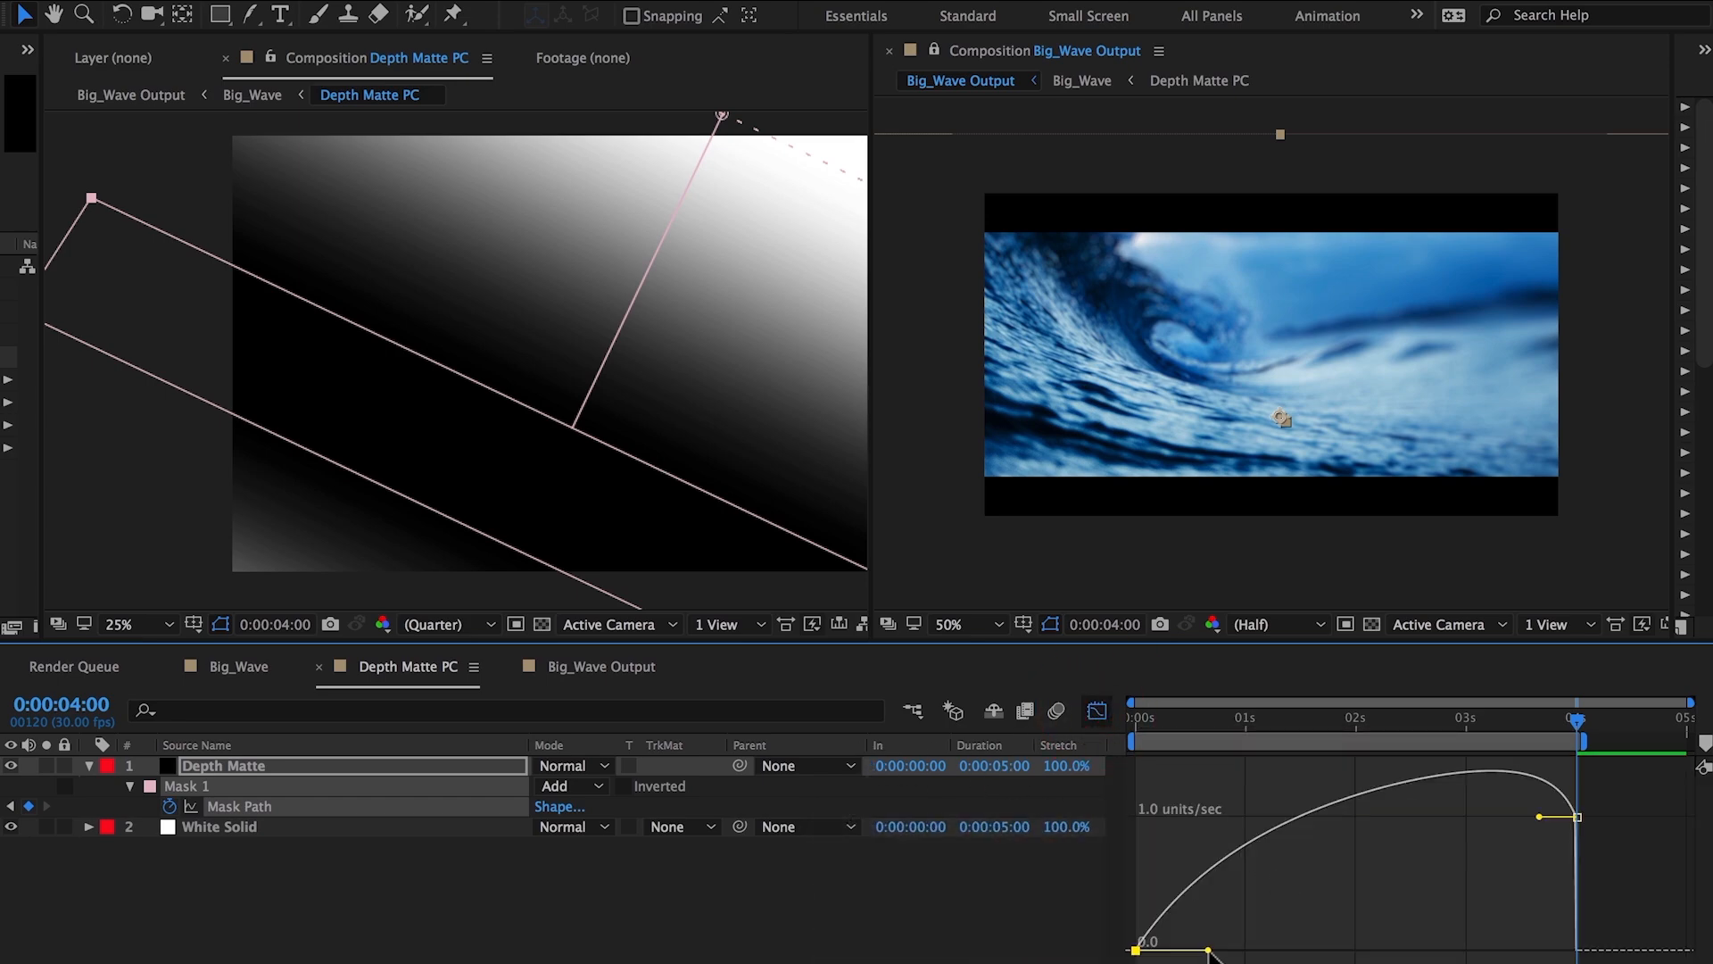
pyautogui.moveTo(1208, 950); pyautogui.dragTo(1327, 950)
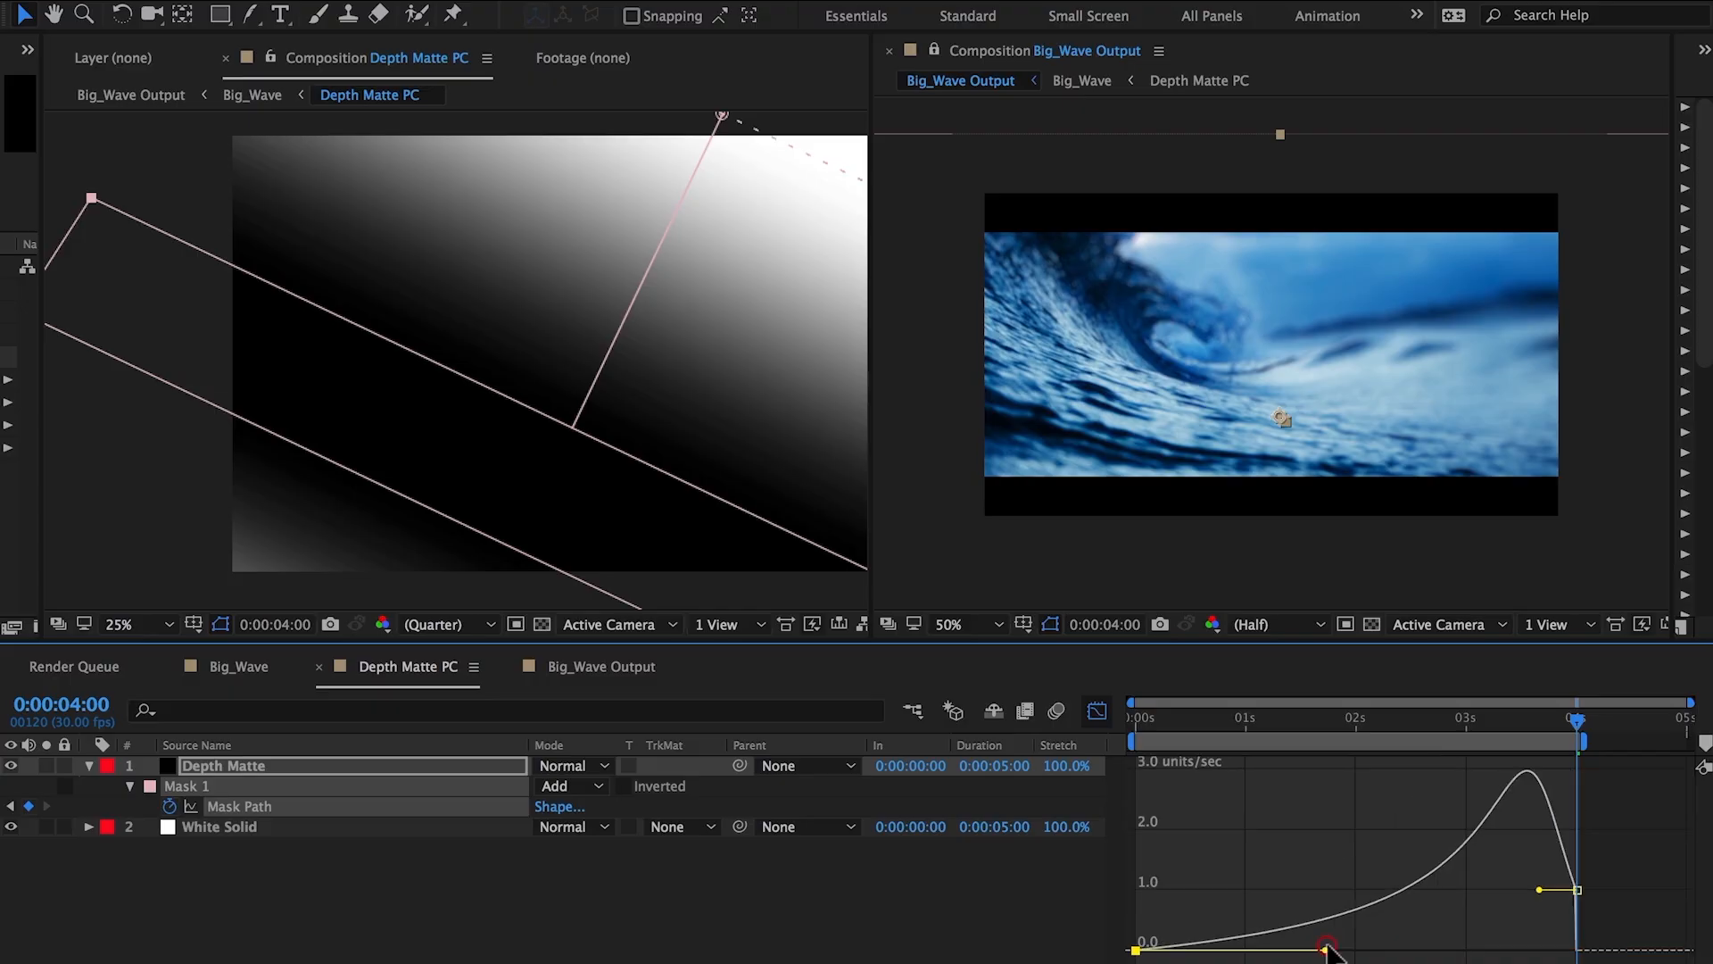
pyautogui.click(1098, 711)
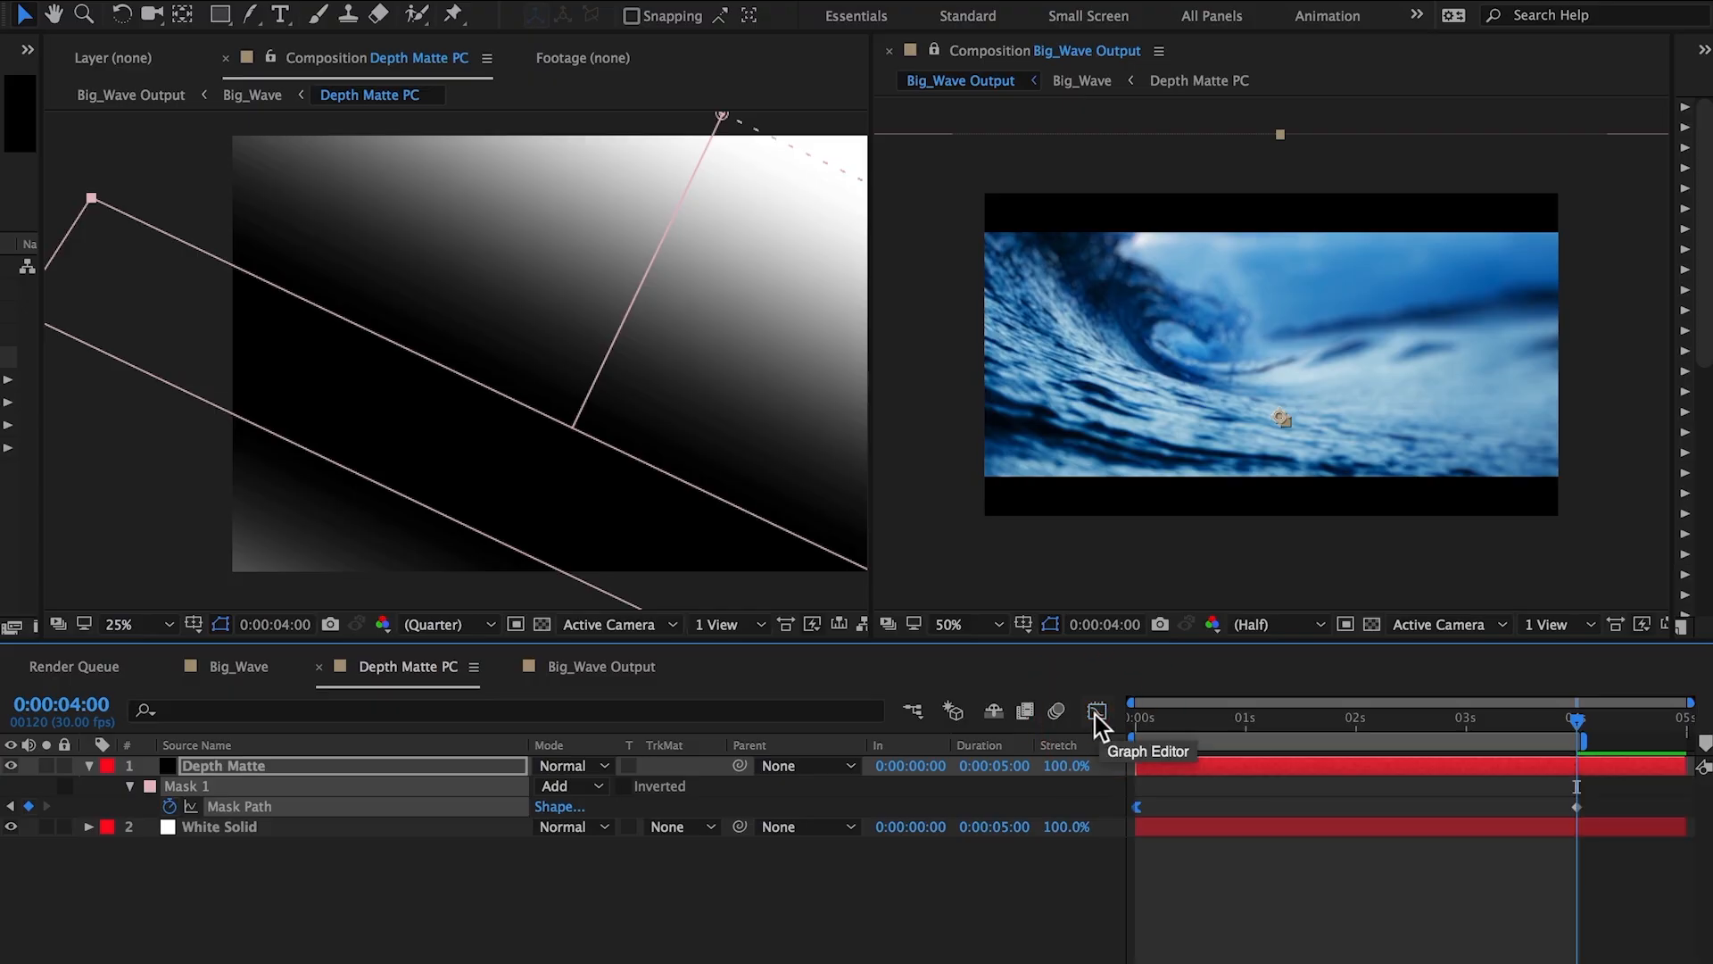
# Close the locked second viewer so only the Big_Wave Output composition viewer remains.
pyautogui.click(218, 668)
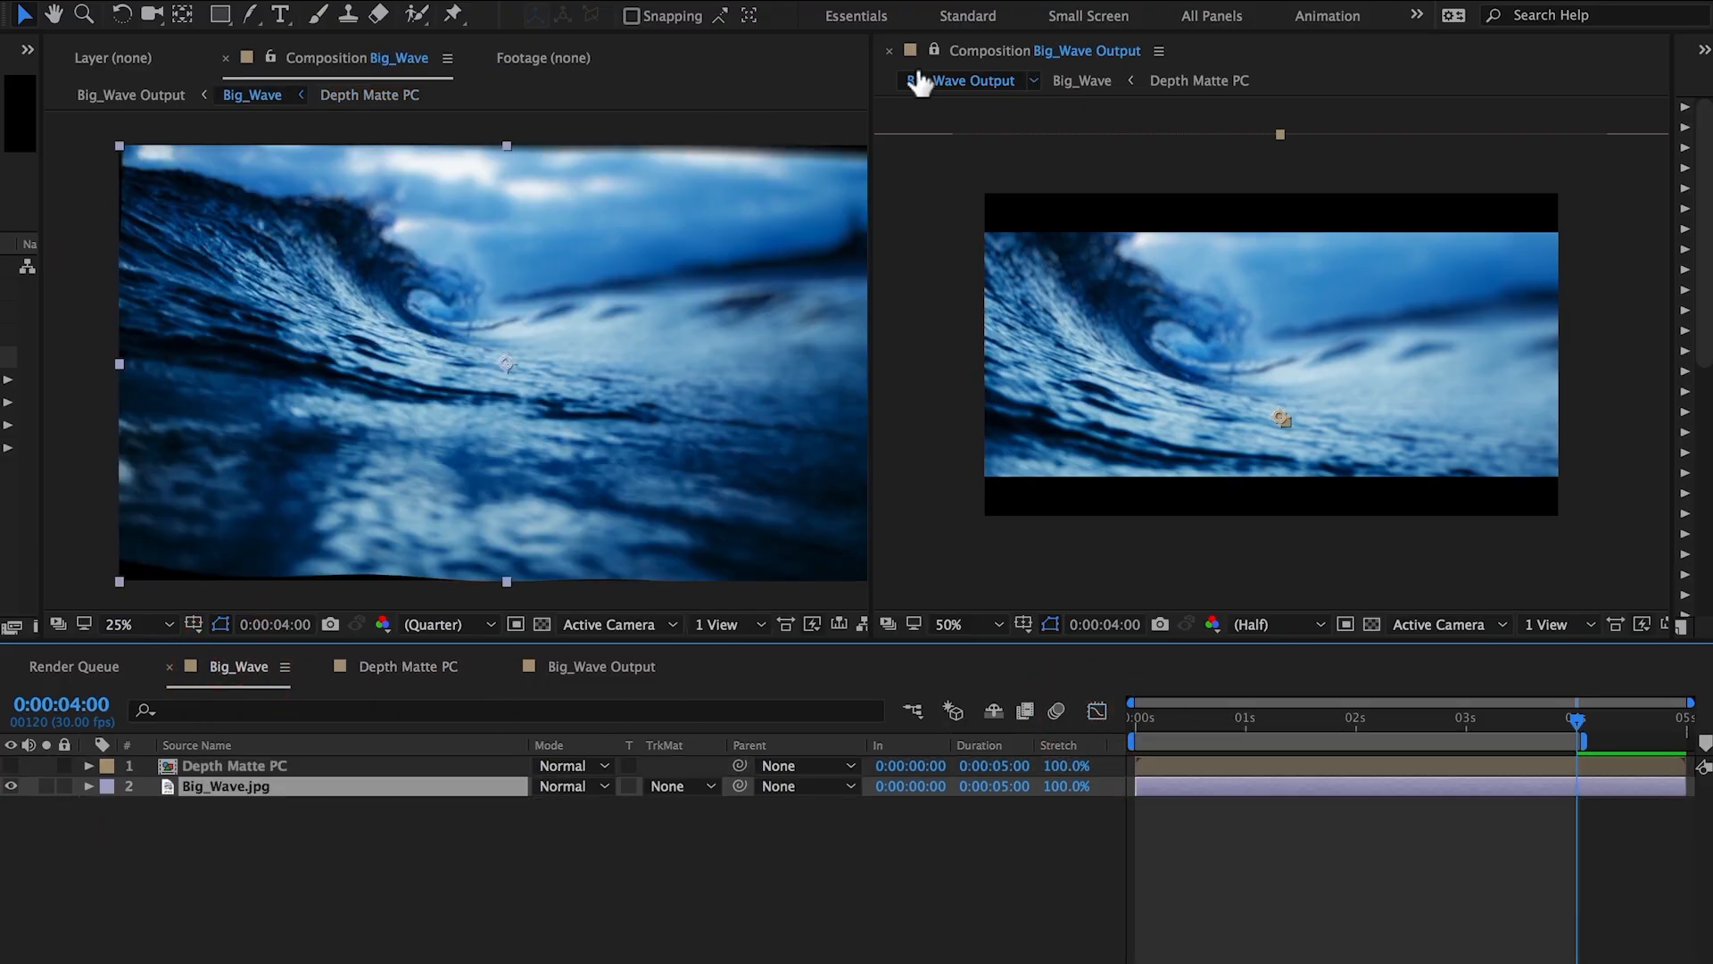
pyautogui.click(890, 52)
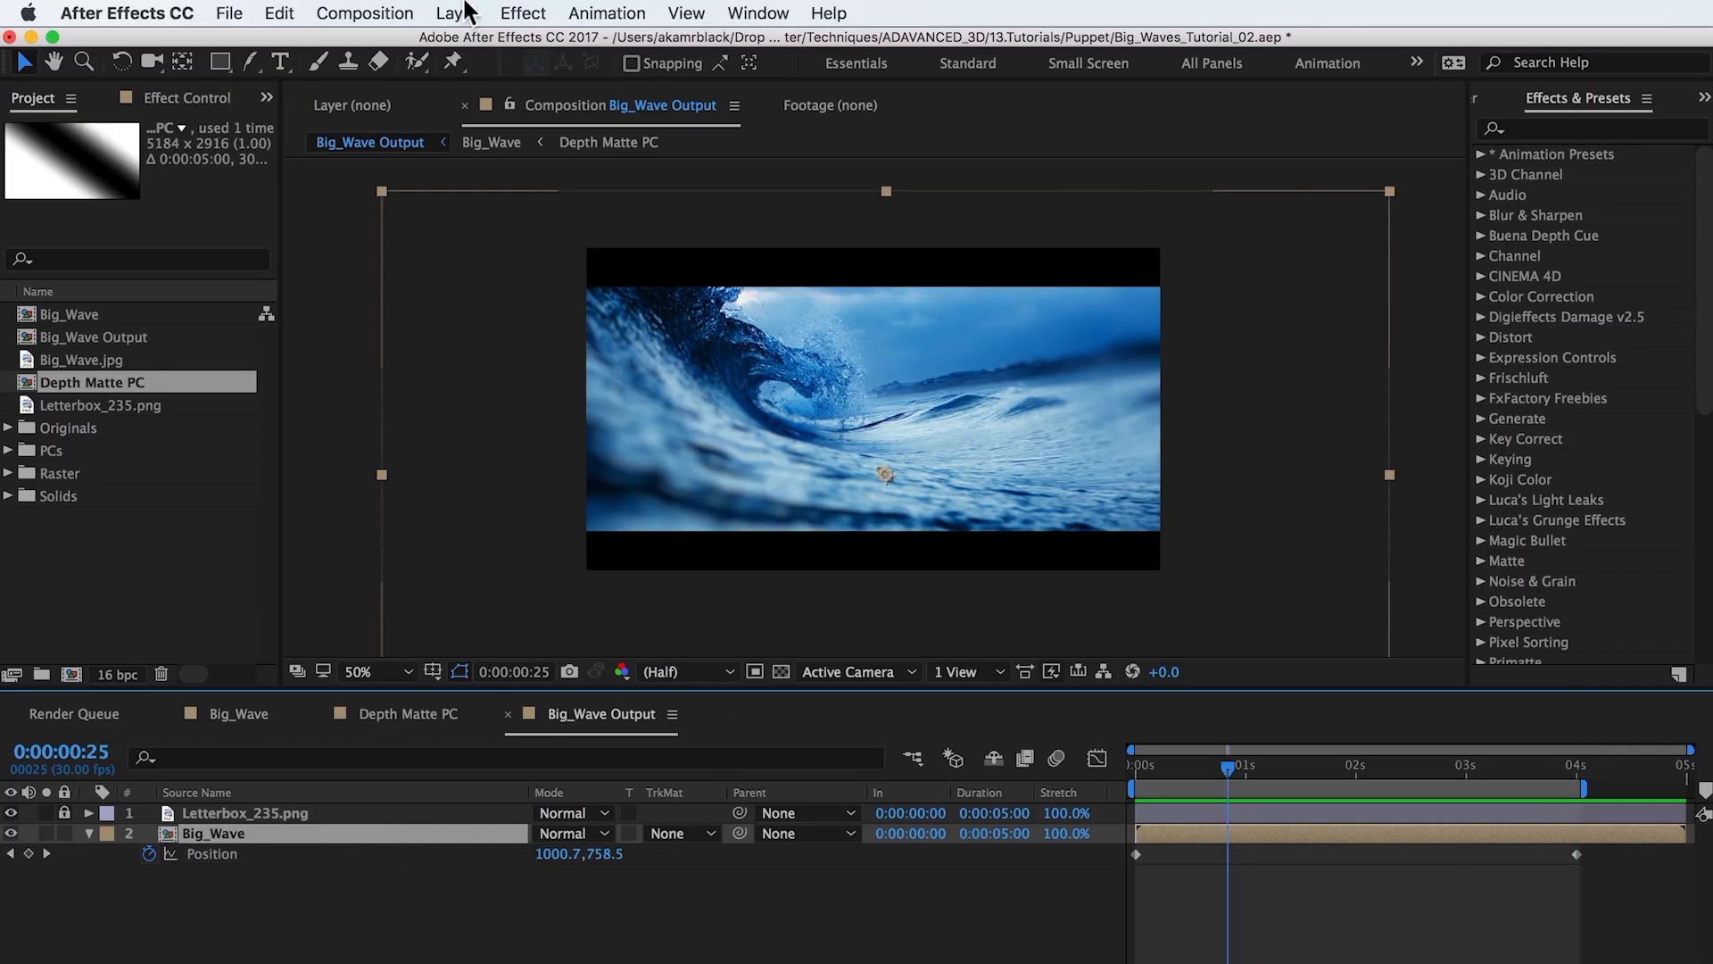
# Add a new adjustment layer to Big_Wave Output and rename it Color.
pyautogui.click(465, 11)
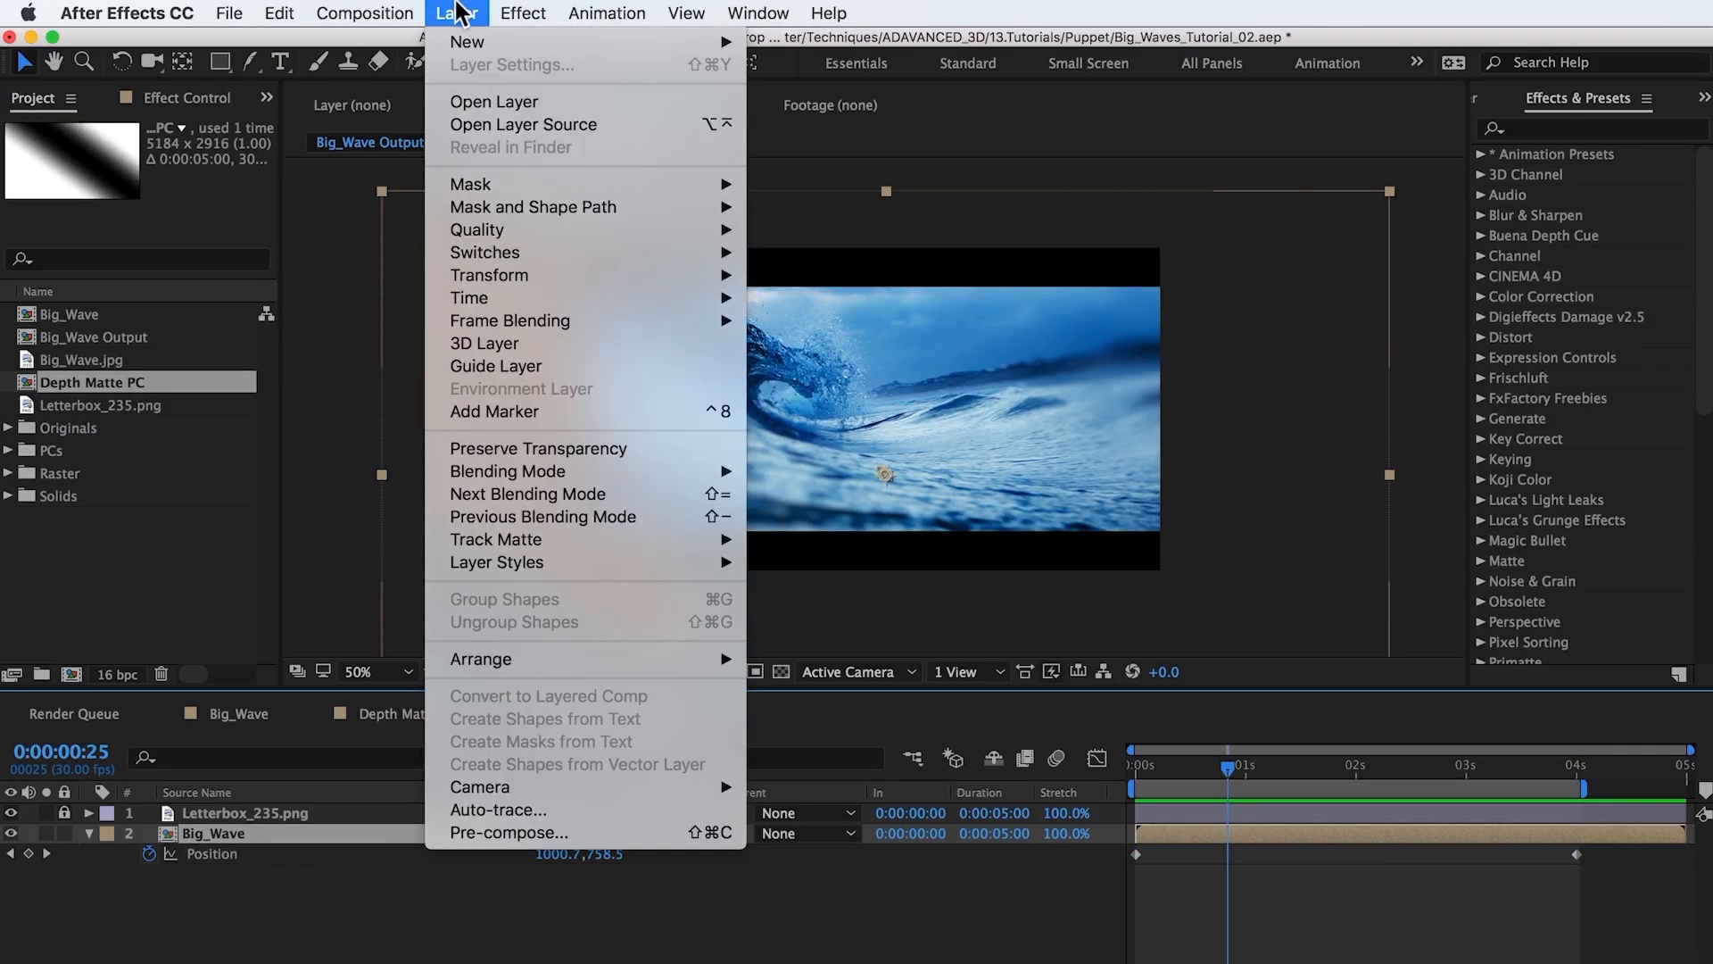
pyautogui.moveTo(714, 42)
pyautogui.click(834, 176)
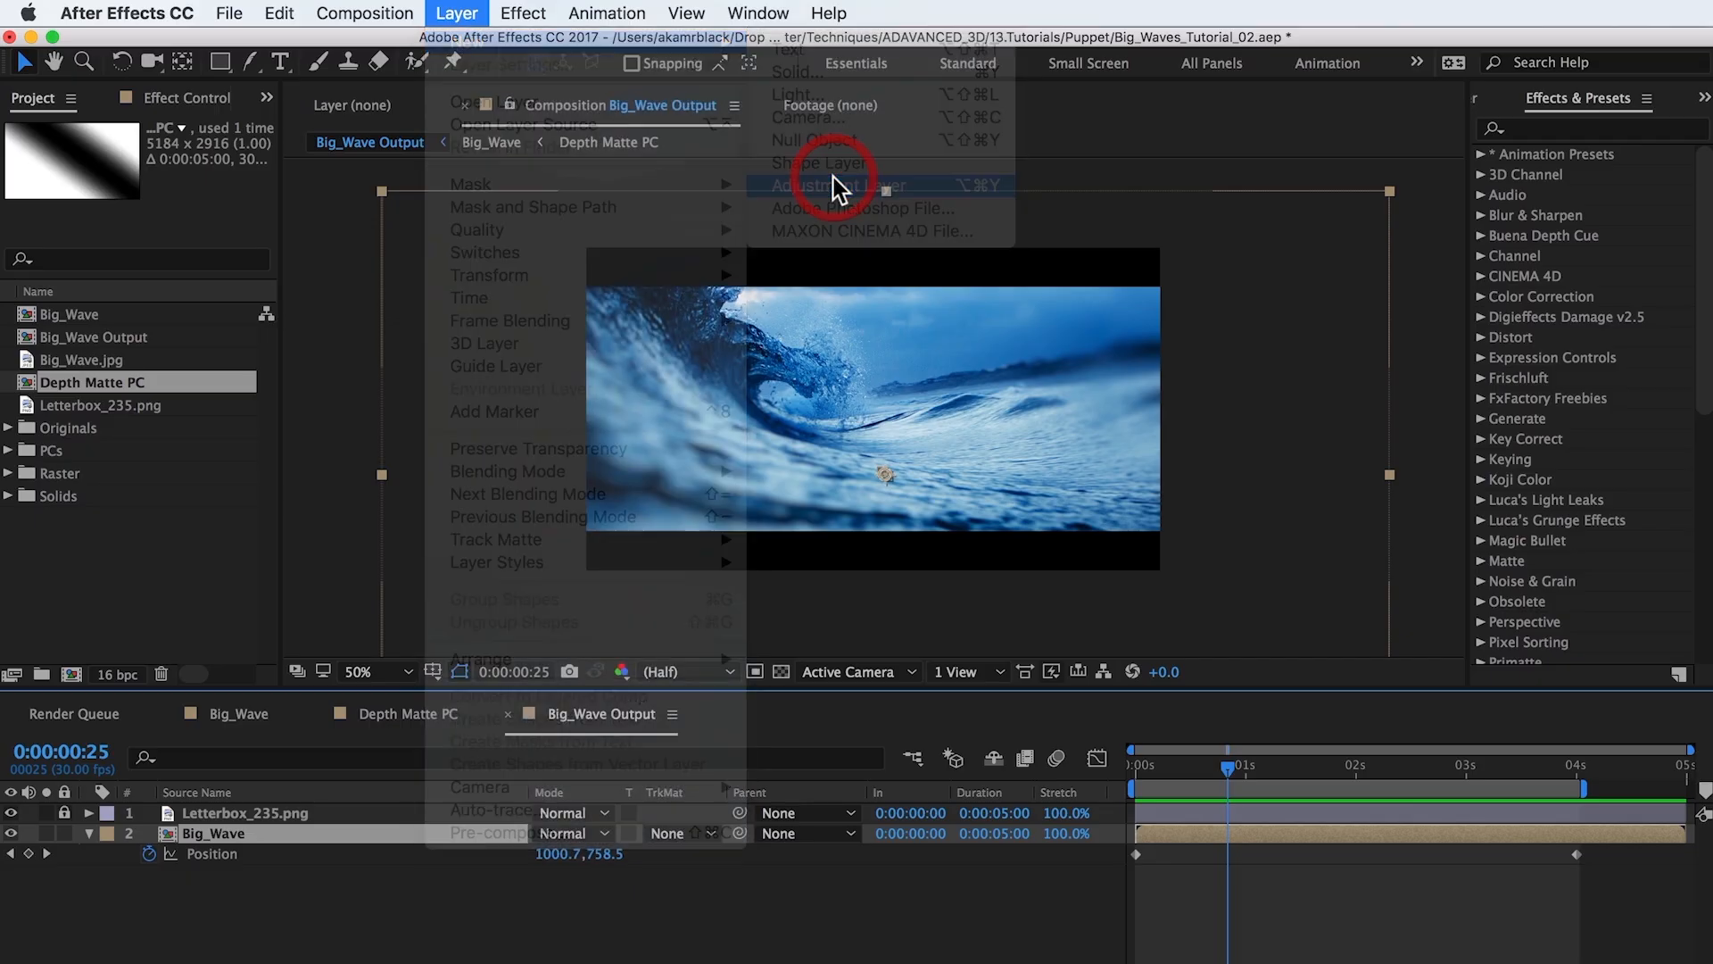
pyautogui.press('Return')
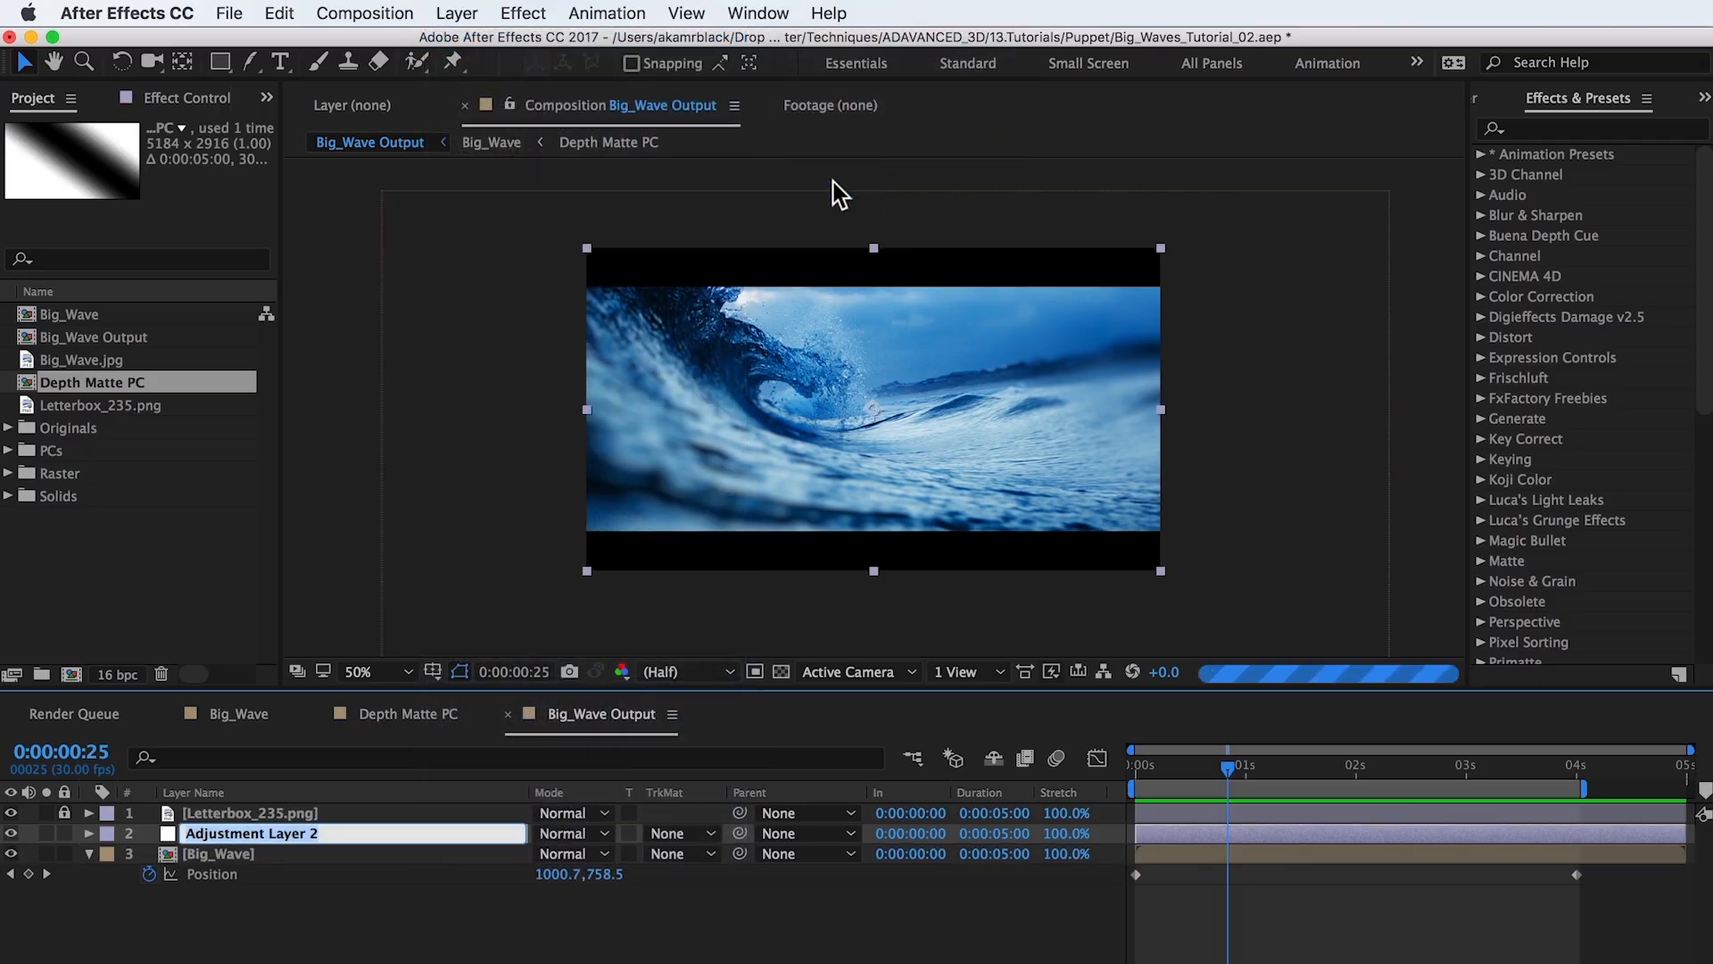
pyautogui.write('Color')
pyautogui.press('Return')
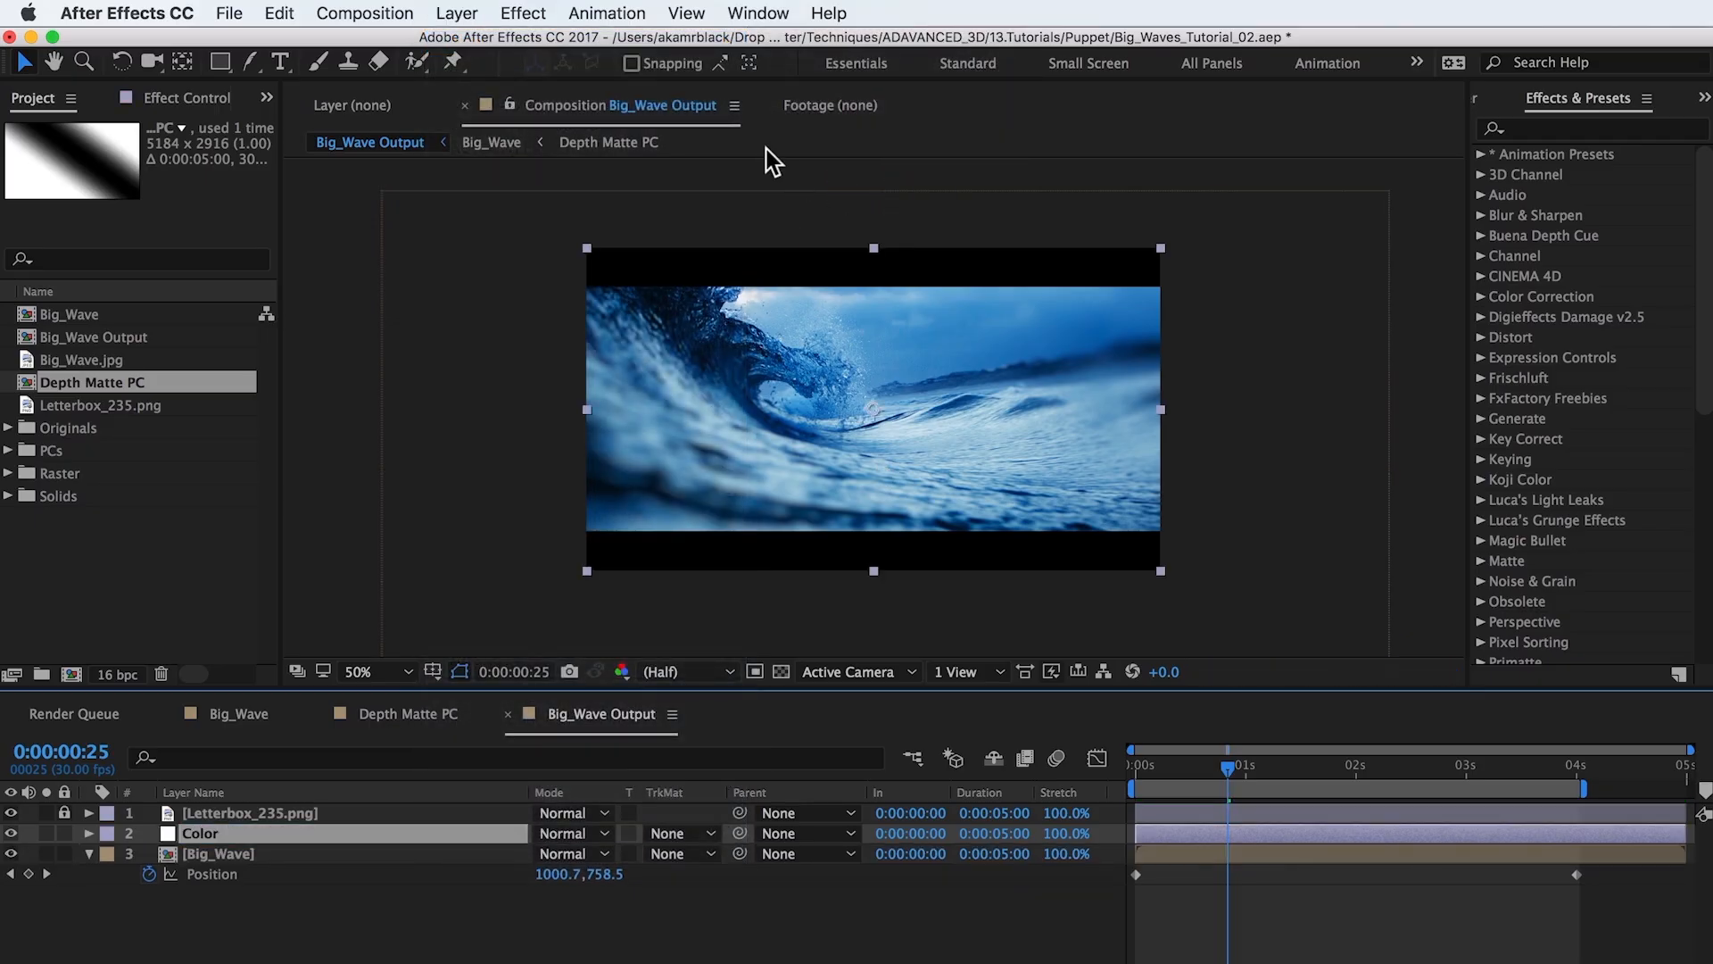
# Apply Curves to the Color layer, adding a midpoint and lifting a shadow point on the RGB curve.
pyautogui.click(527, 12)
pyautogui.moveTo(580, 260)
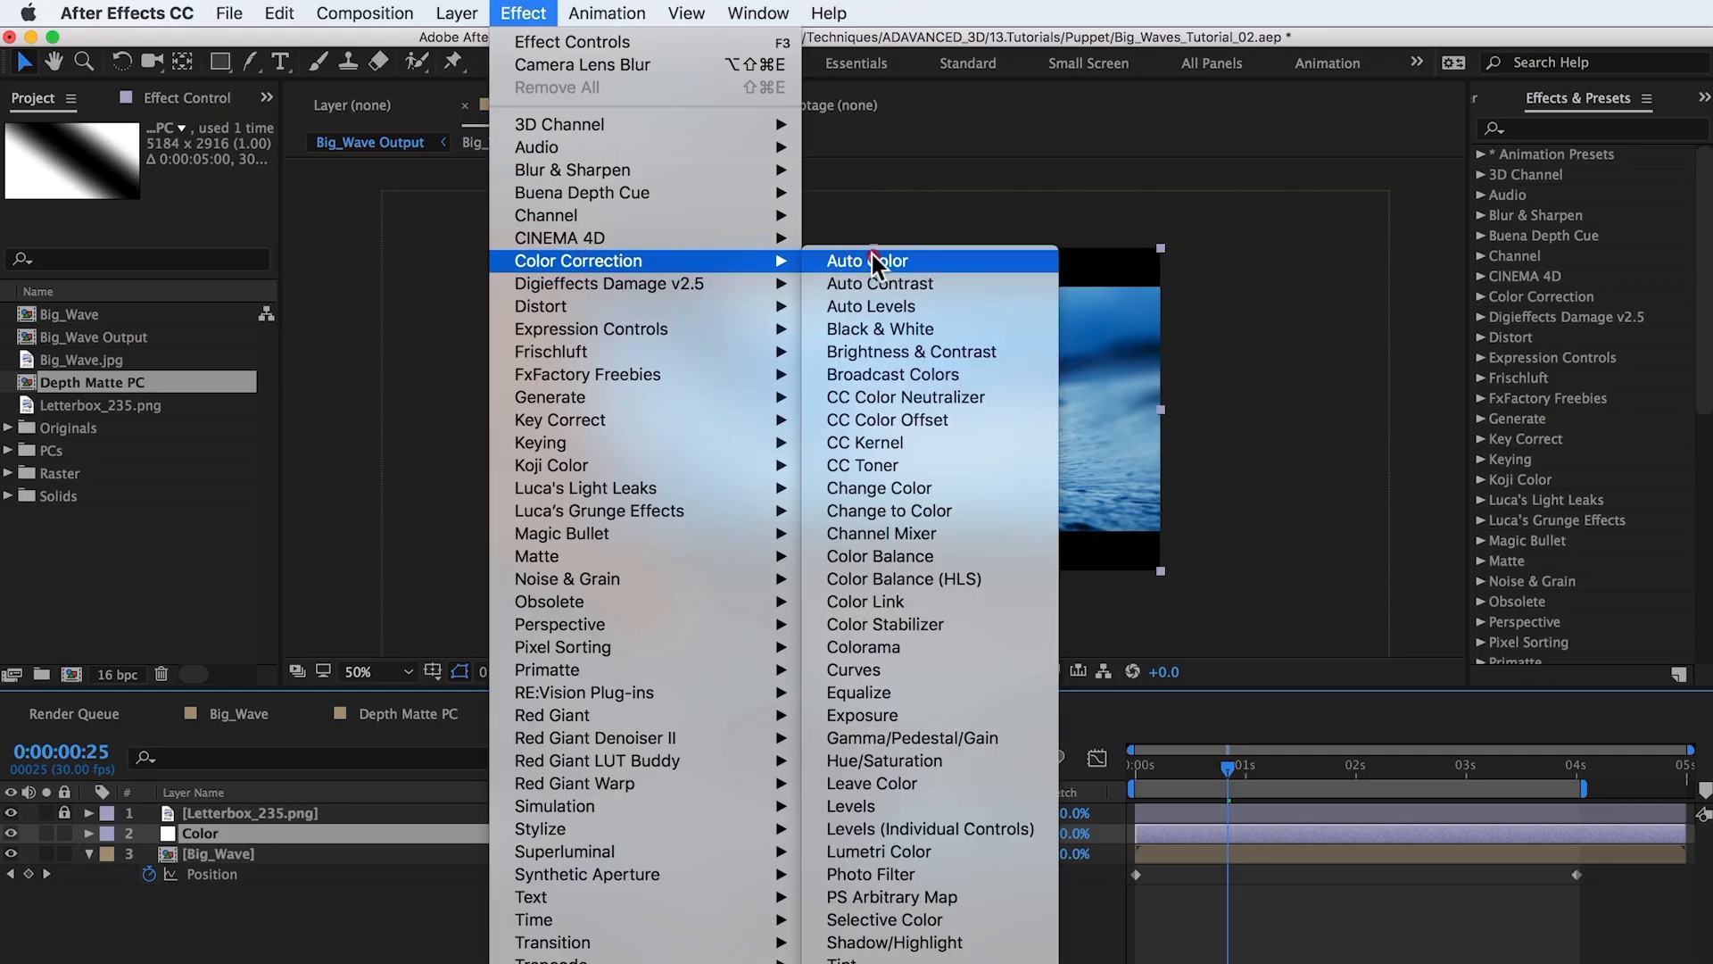
pyautogui.click(877, 669)
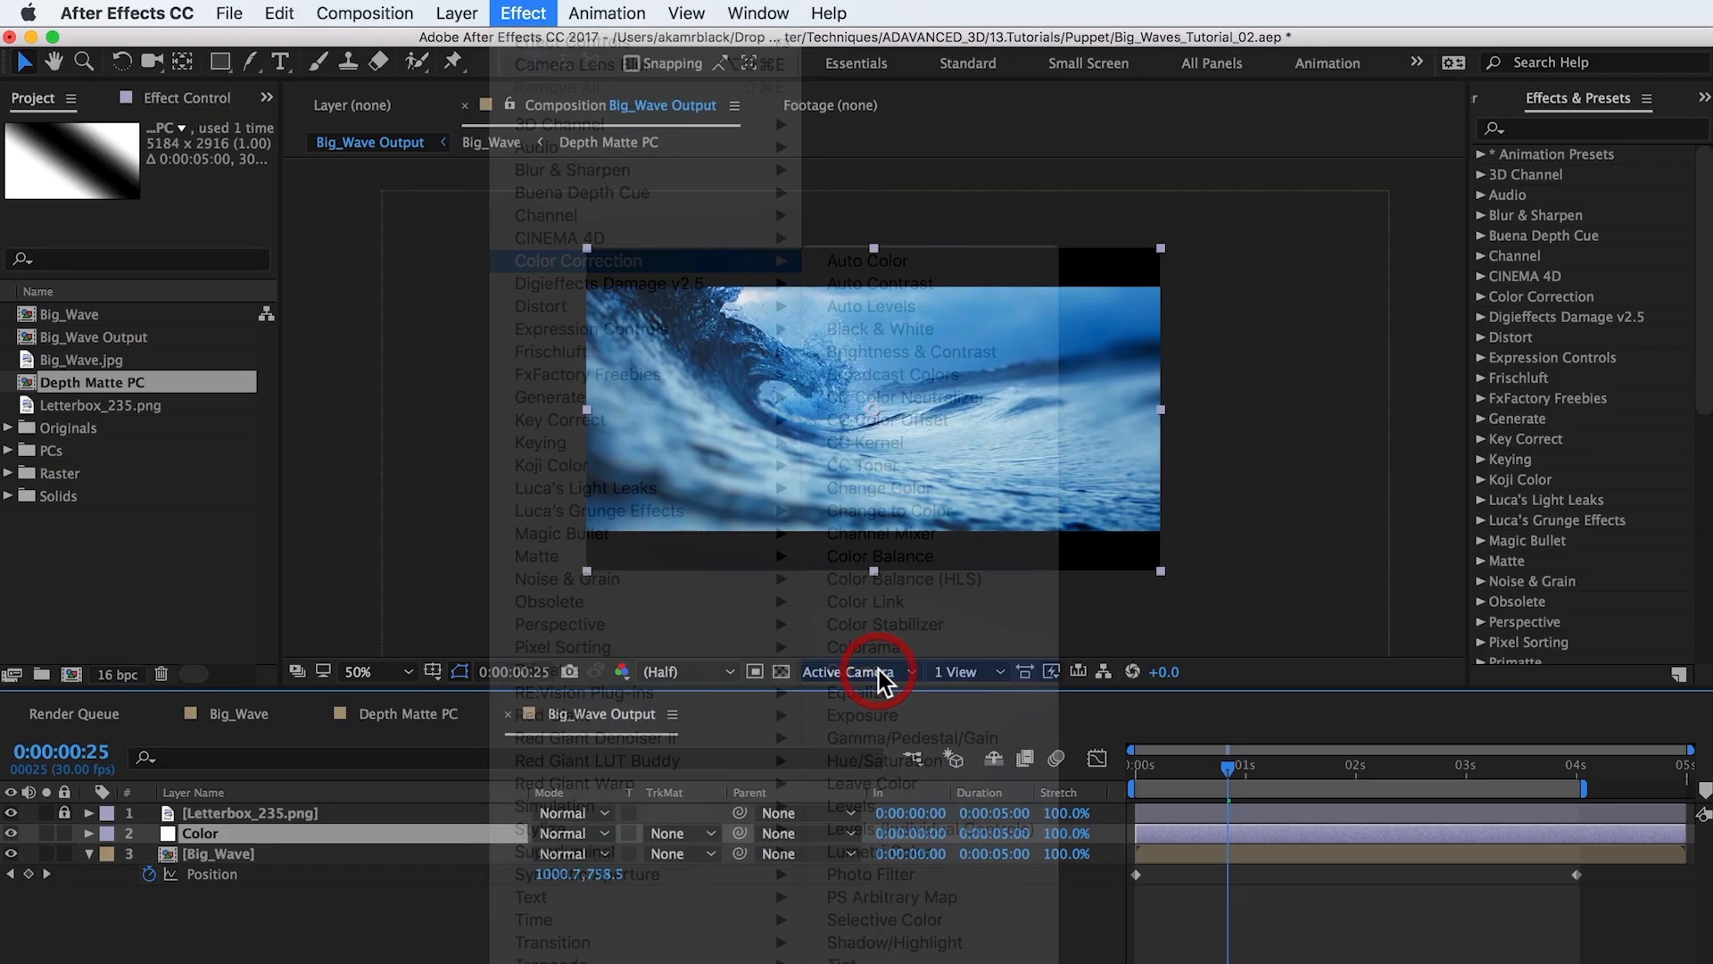
pyautogui.moveTo(279, 431); pyautogui.dragTo(429, 421)
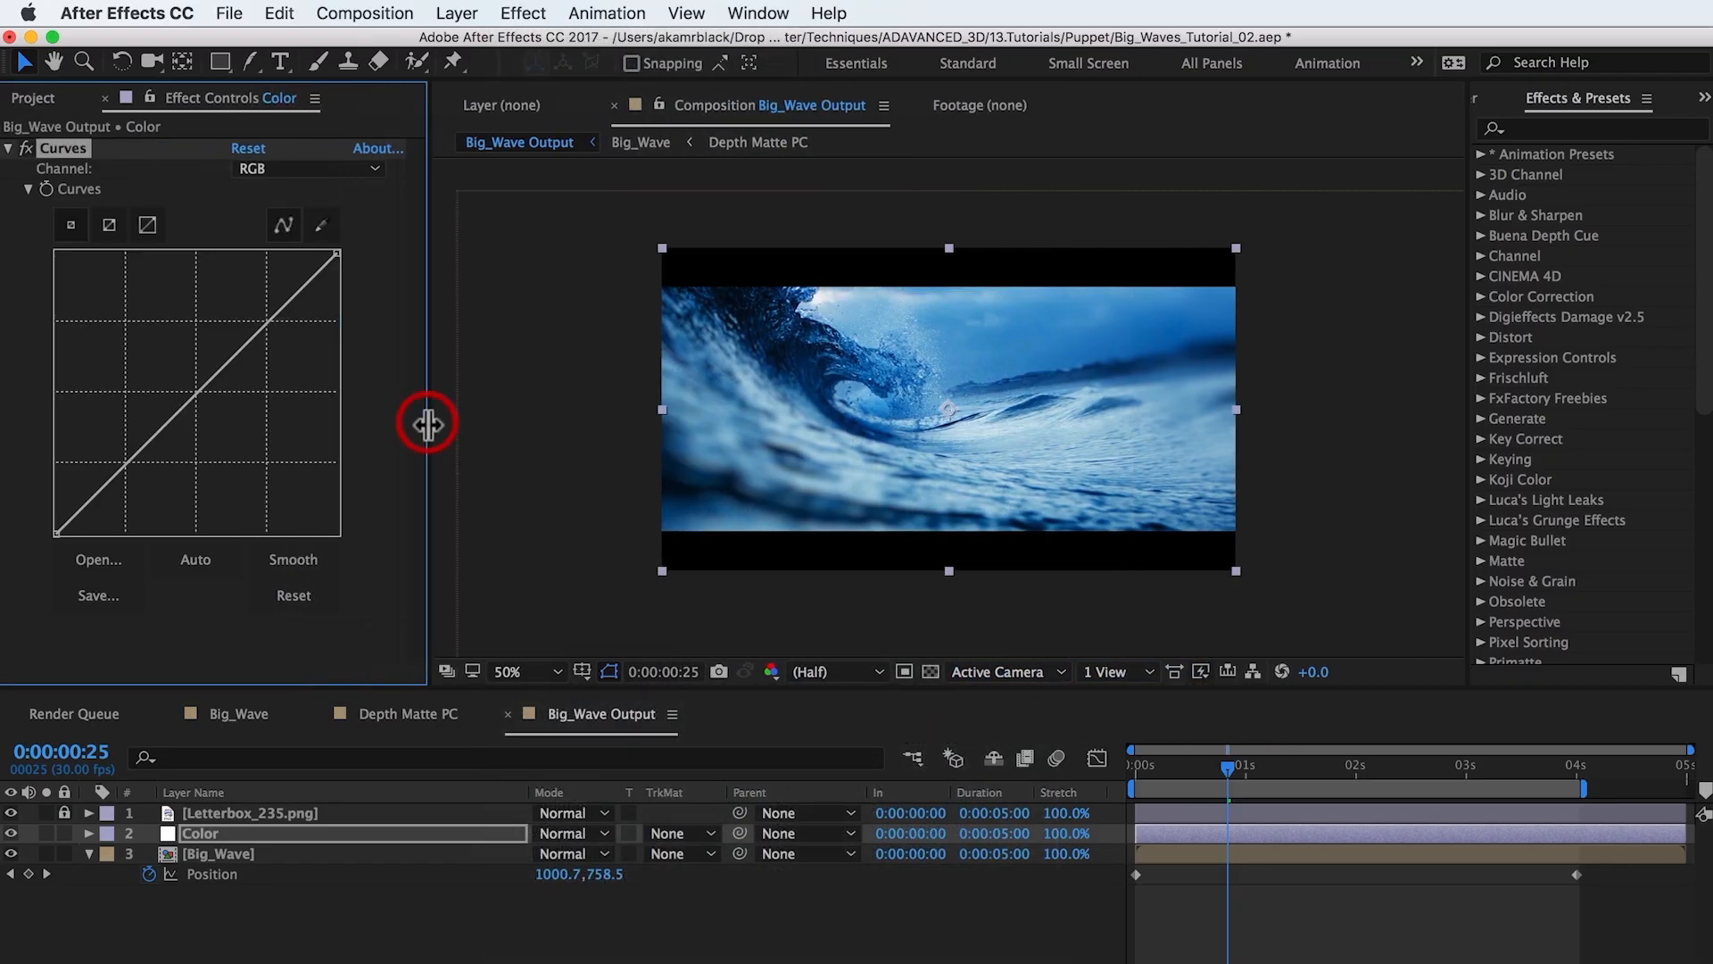
pyautogui.click(238, 350)
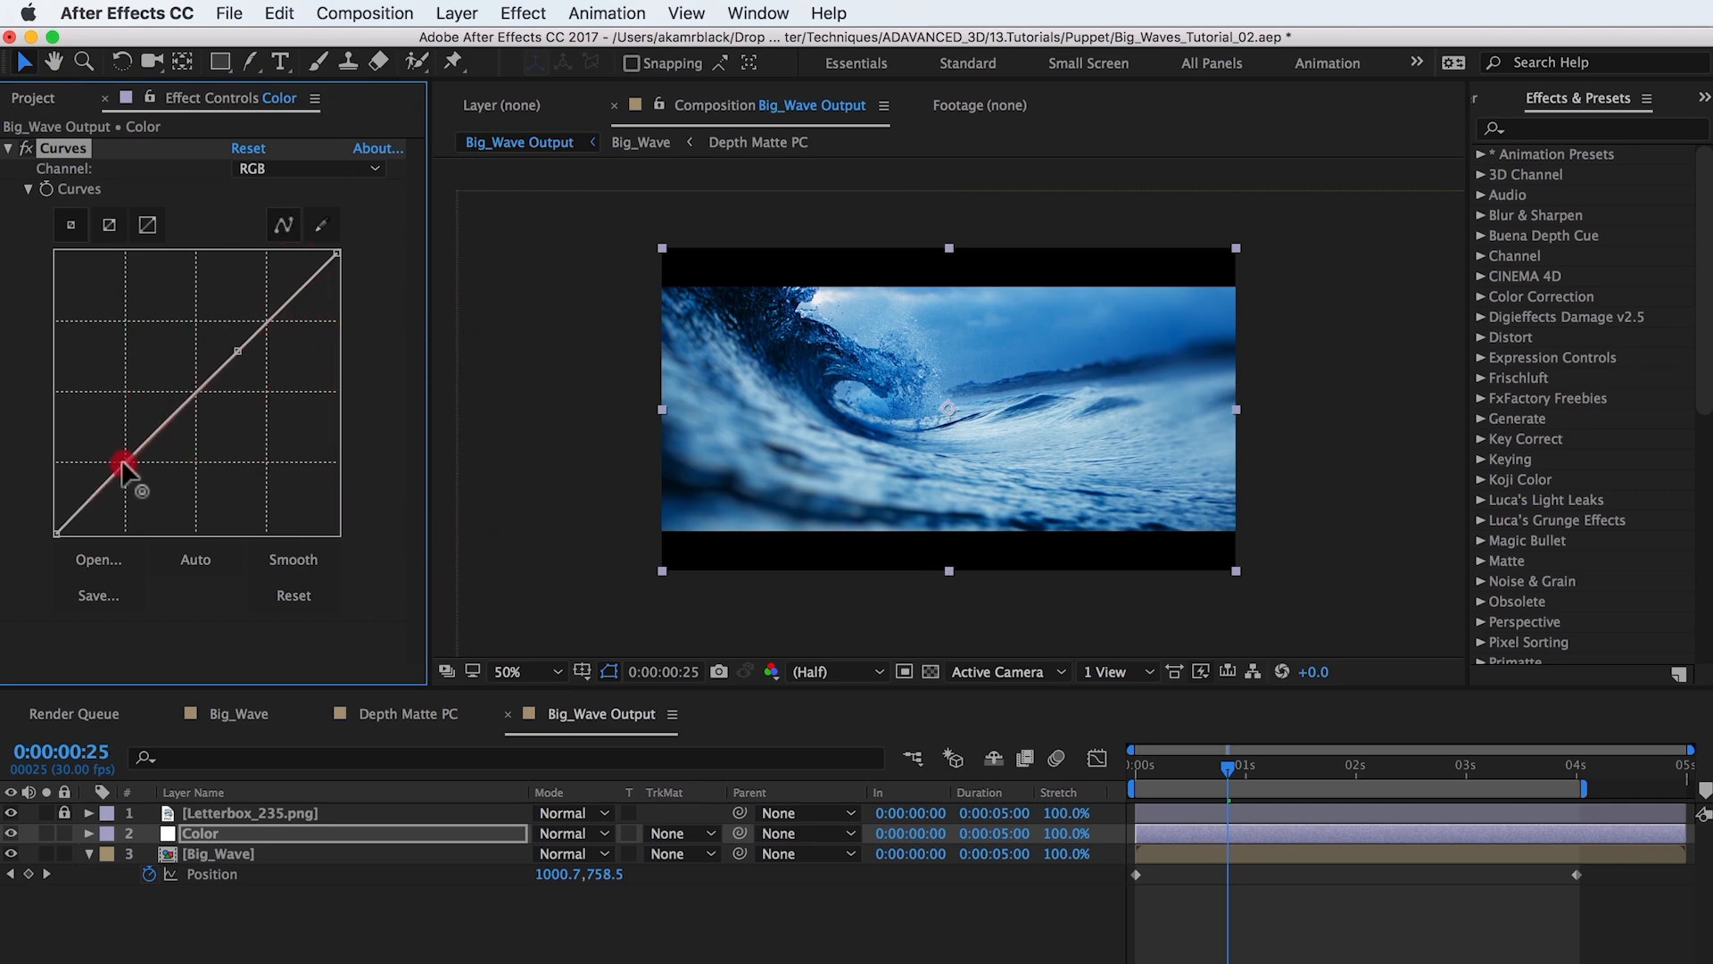
pyautogui.moveTo(121, 461); pyautogui.dragTo(77, 490)
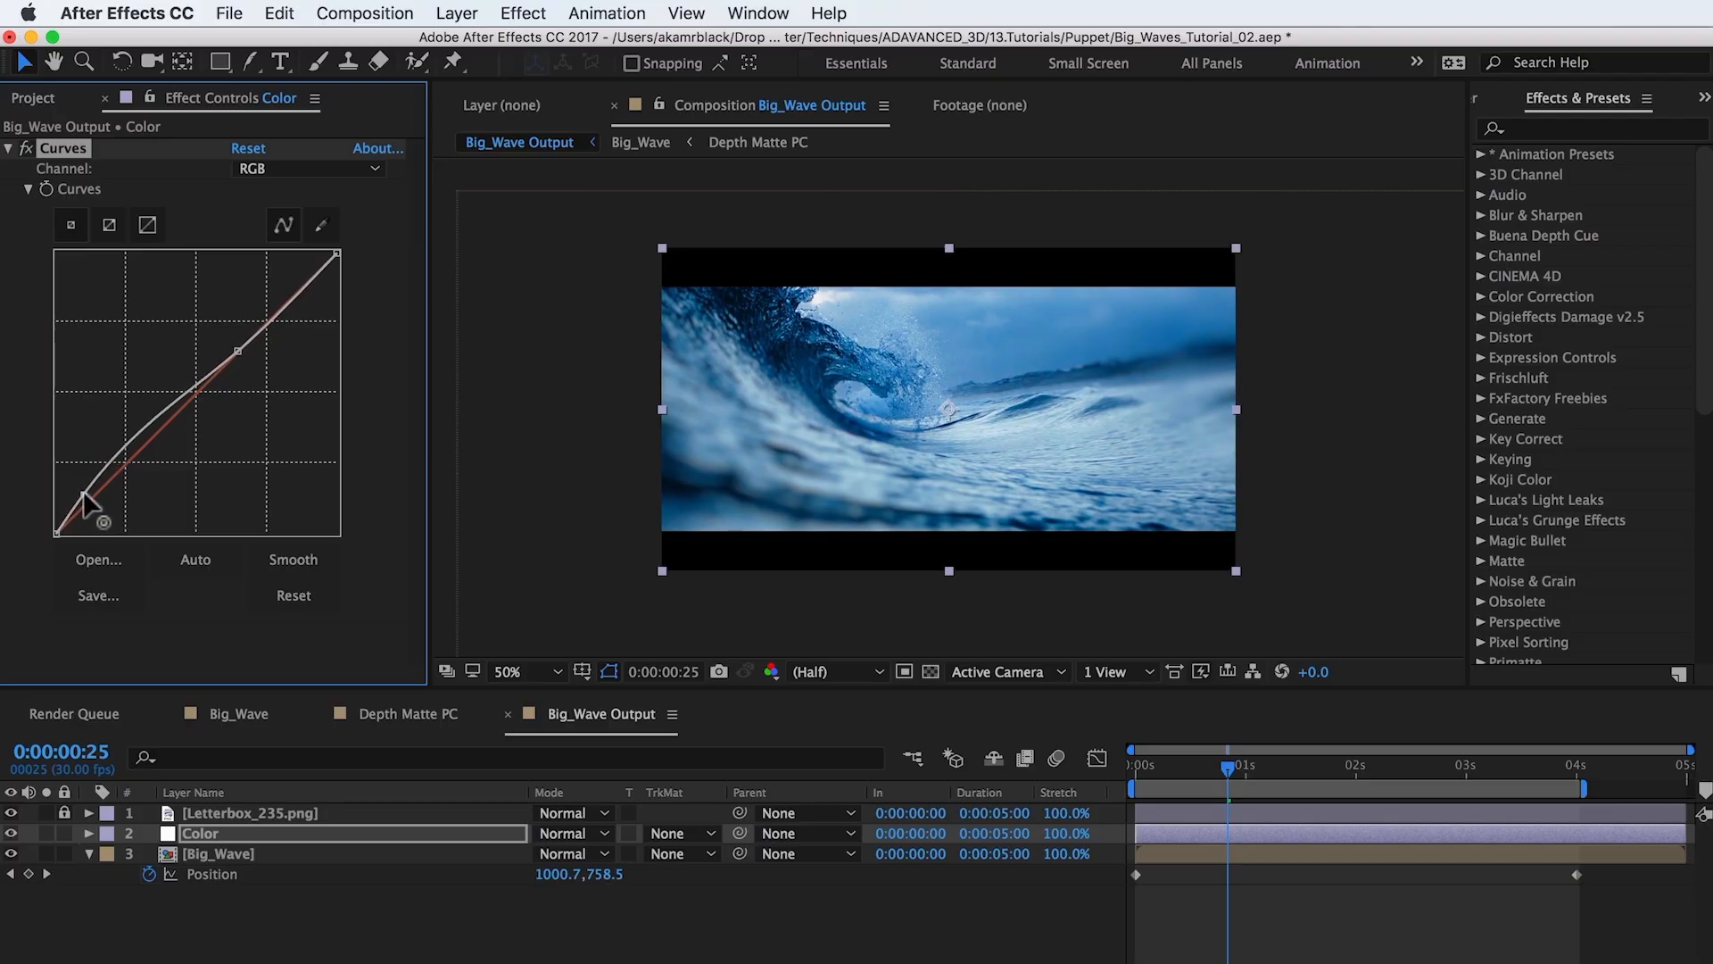
pyautogui.click(83, 492)
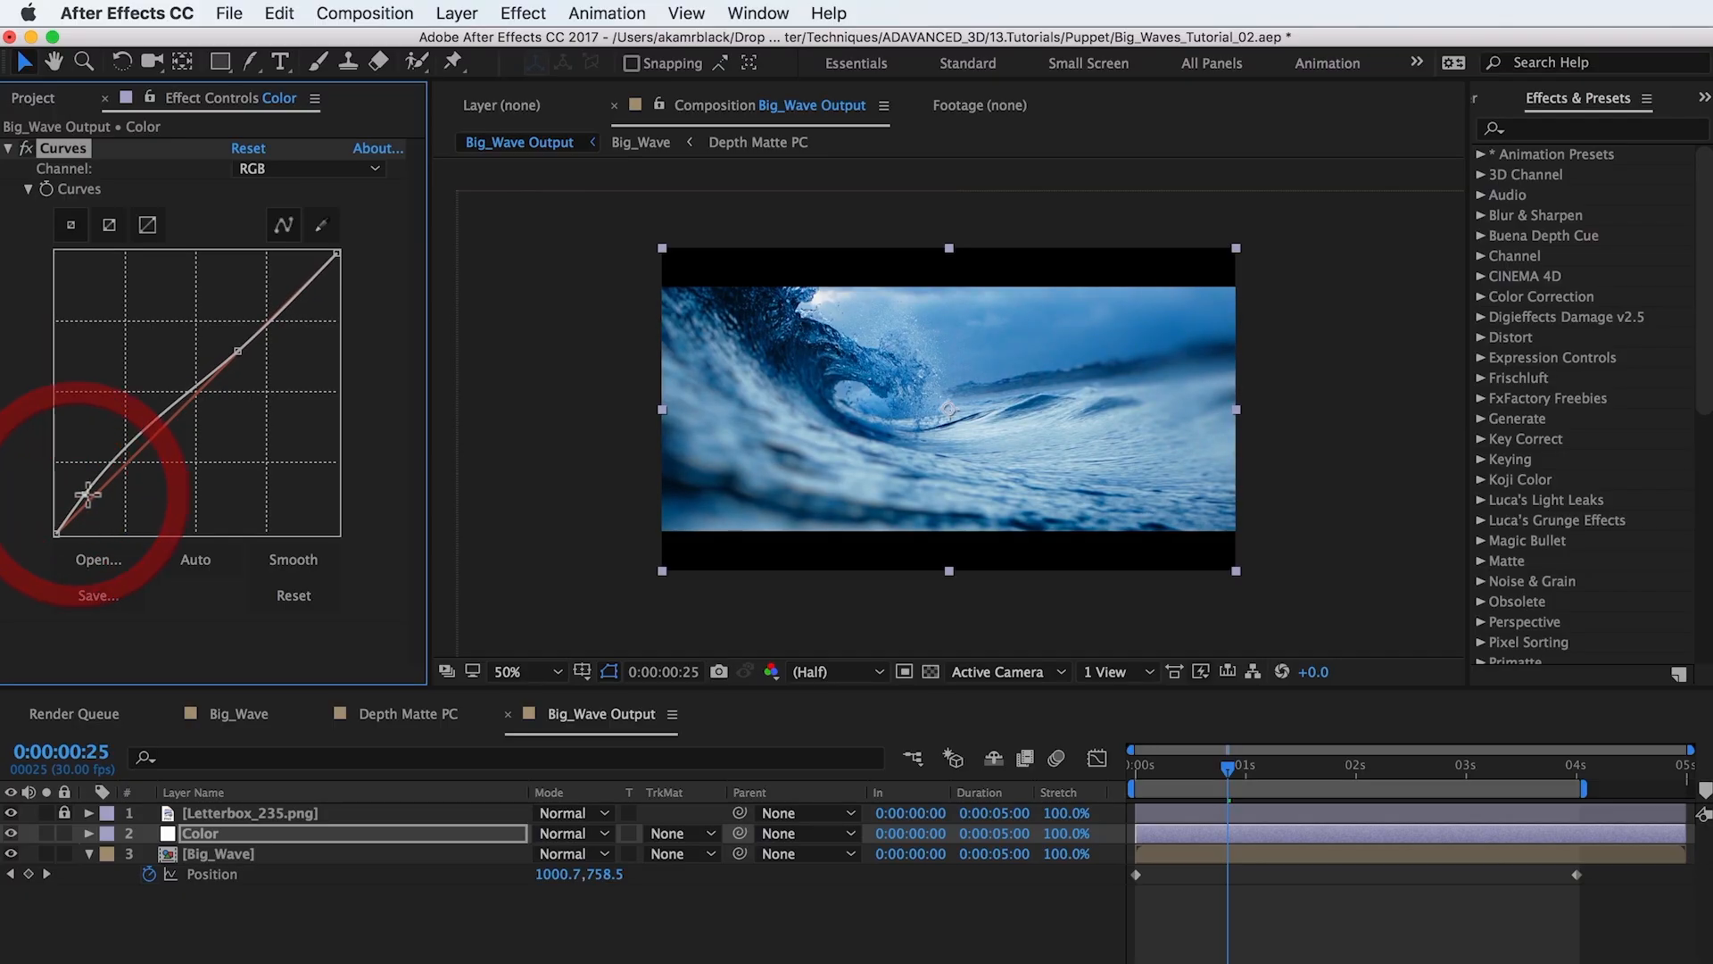
# Apply Levels, switch to the Red channel, and set Red Input White to about 28784 and Red Input Black to about 2699.
pyautogui.click(522, 13)
pyautogui.moveTo(580, 261)
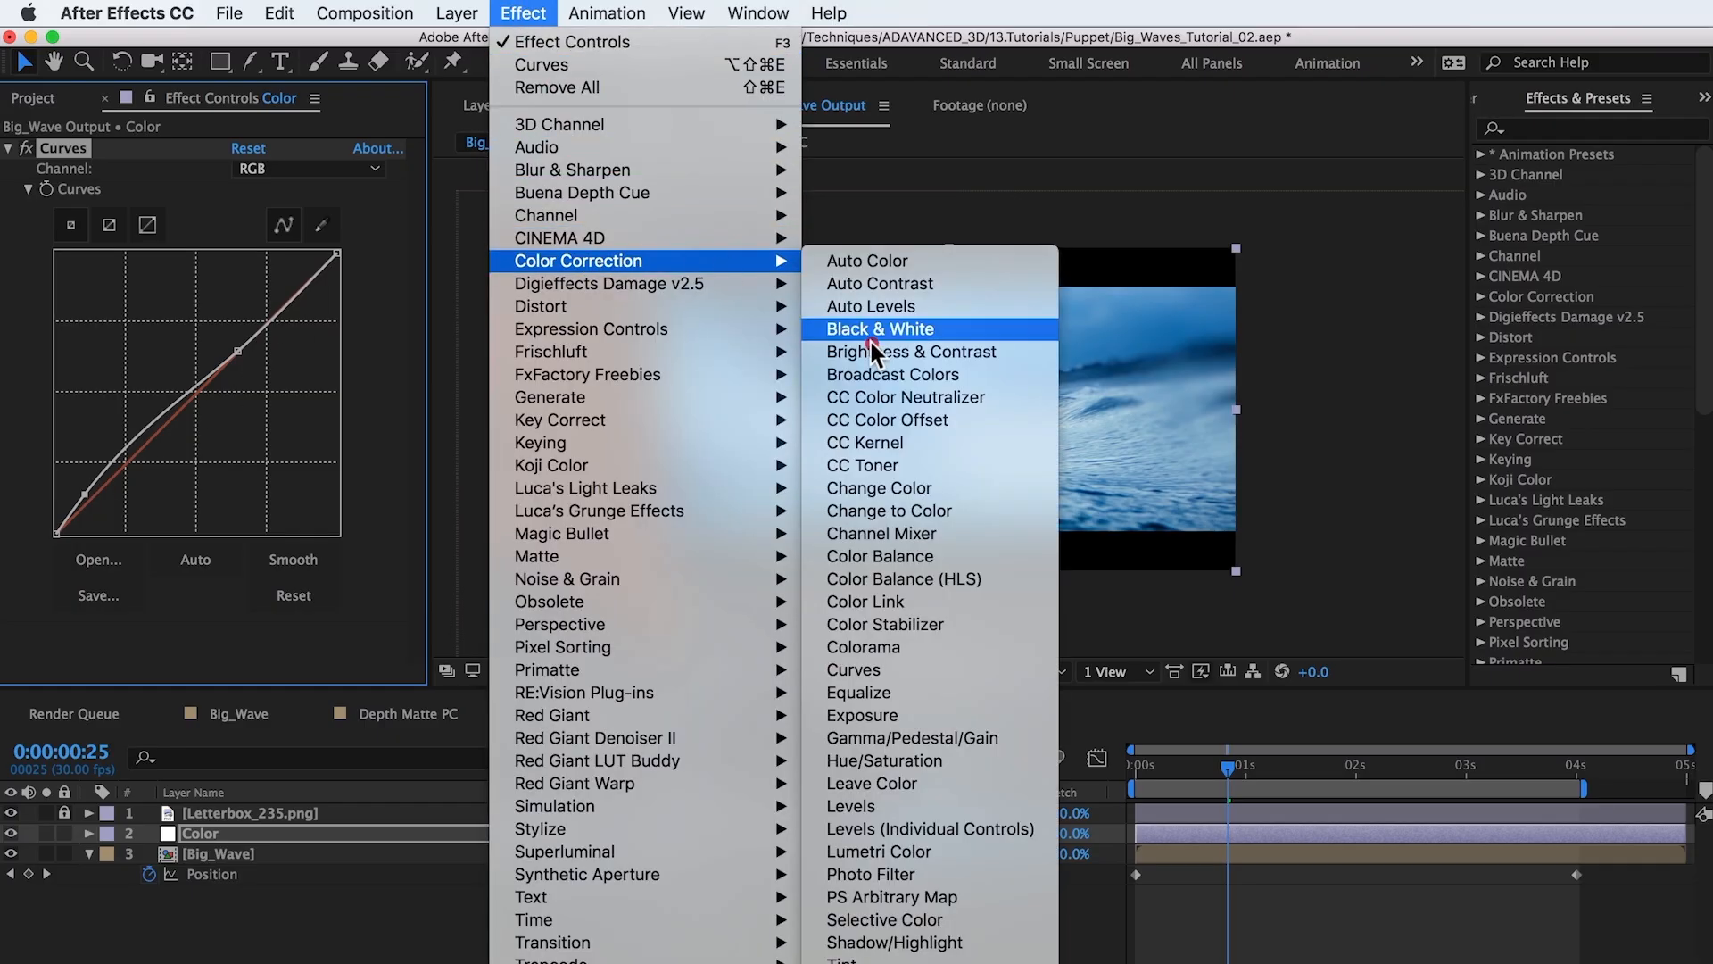
pyautogui.click(880, 803)
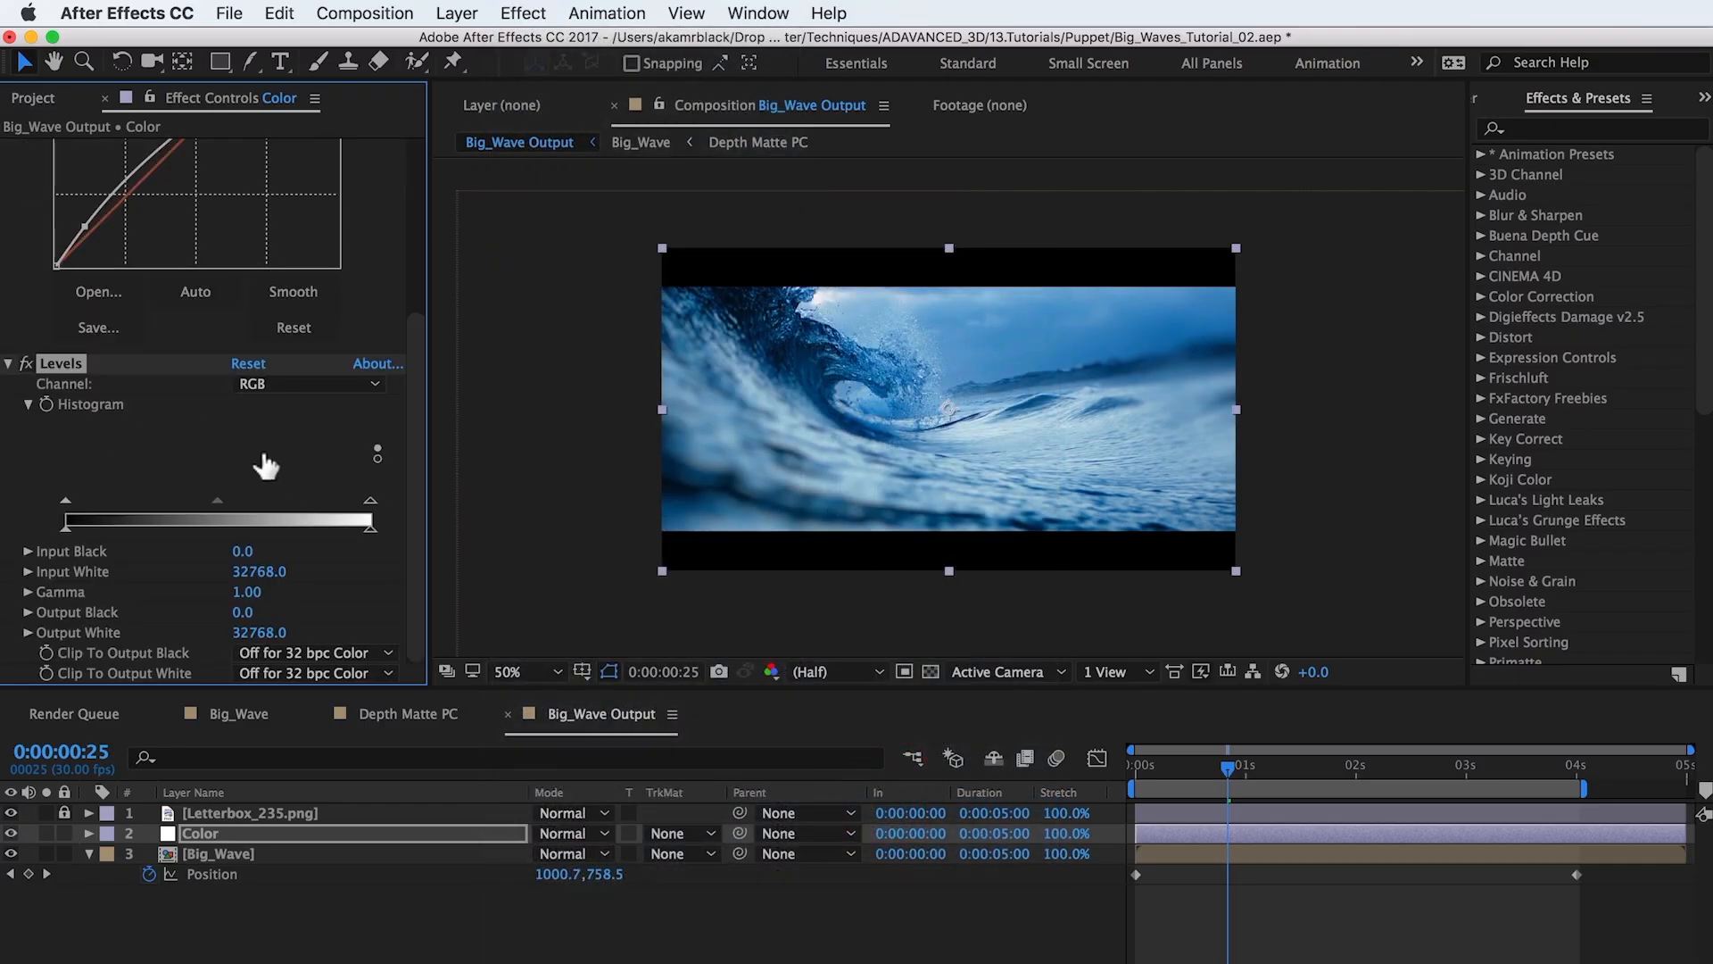
pyautogui.click(297, 385)
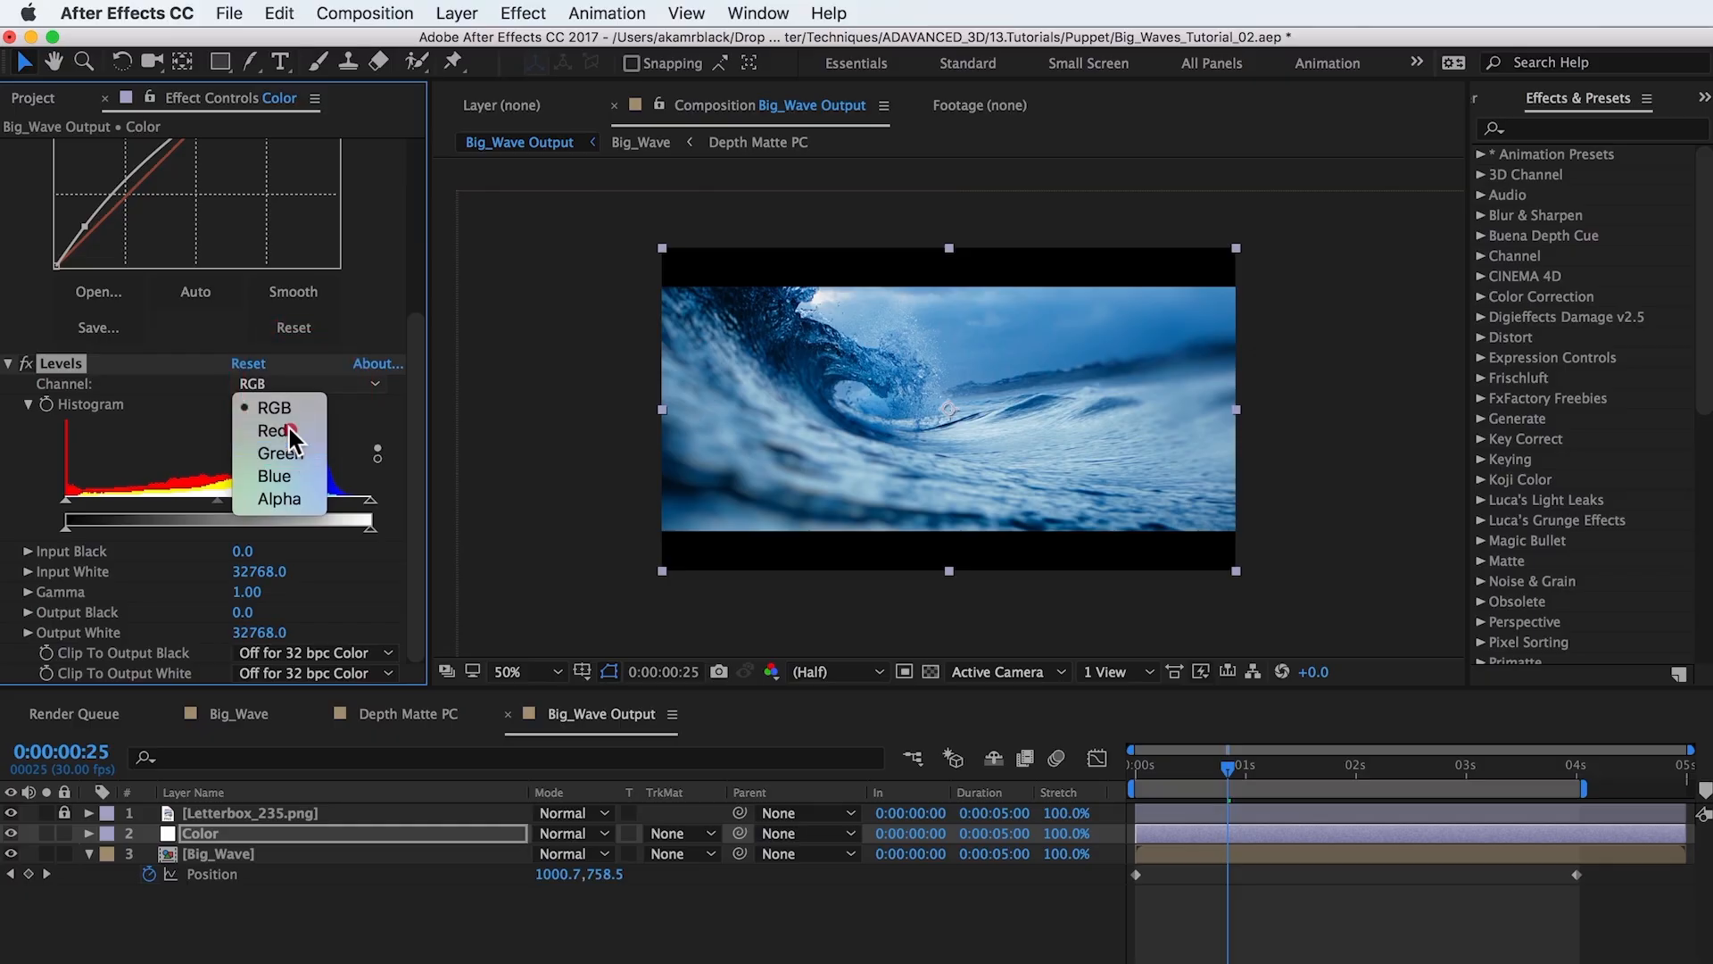
pyautogui.click(289, 430)
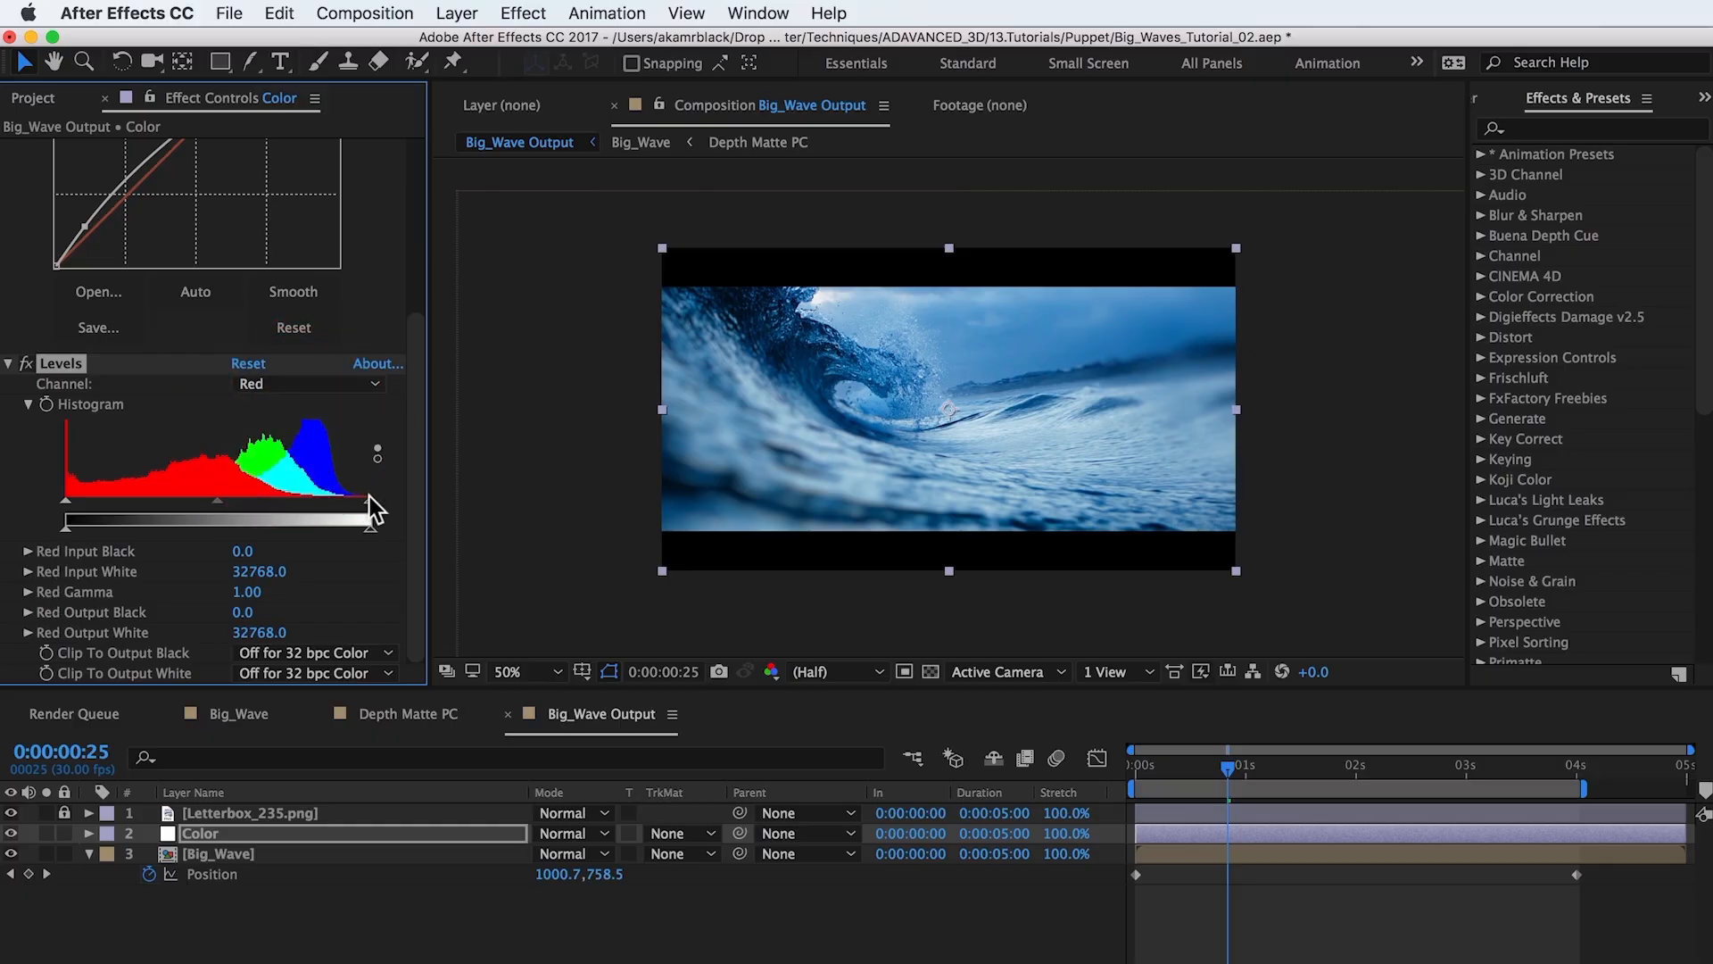
pyautogui.moveTo(369, 498); pyautogui.dragTo(361, 499)
pyautogui.moveTo(344, 504); pyautogui.dragTo(333, 505)
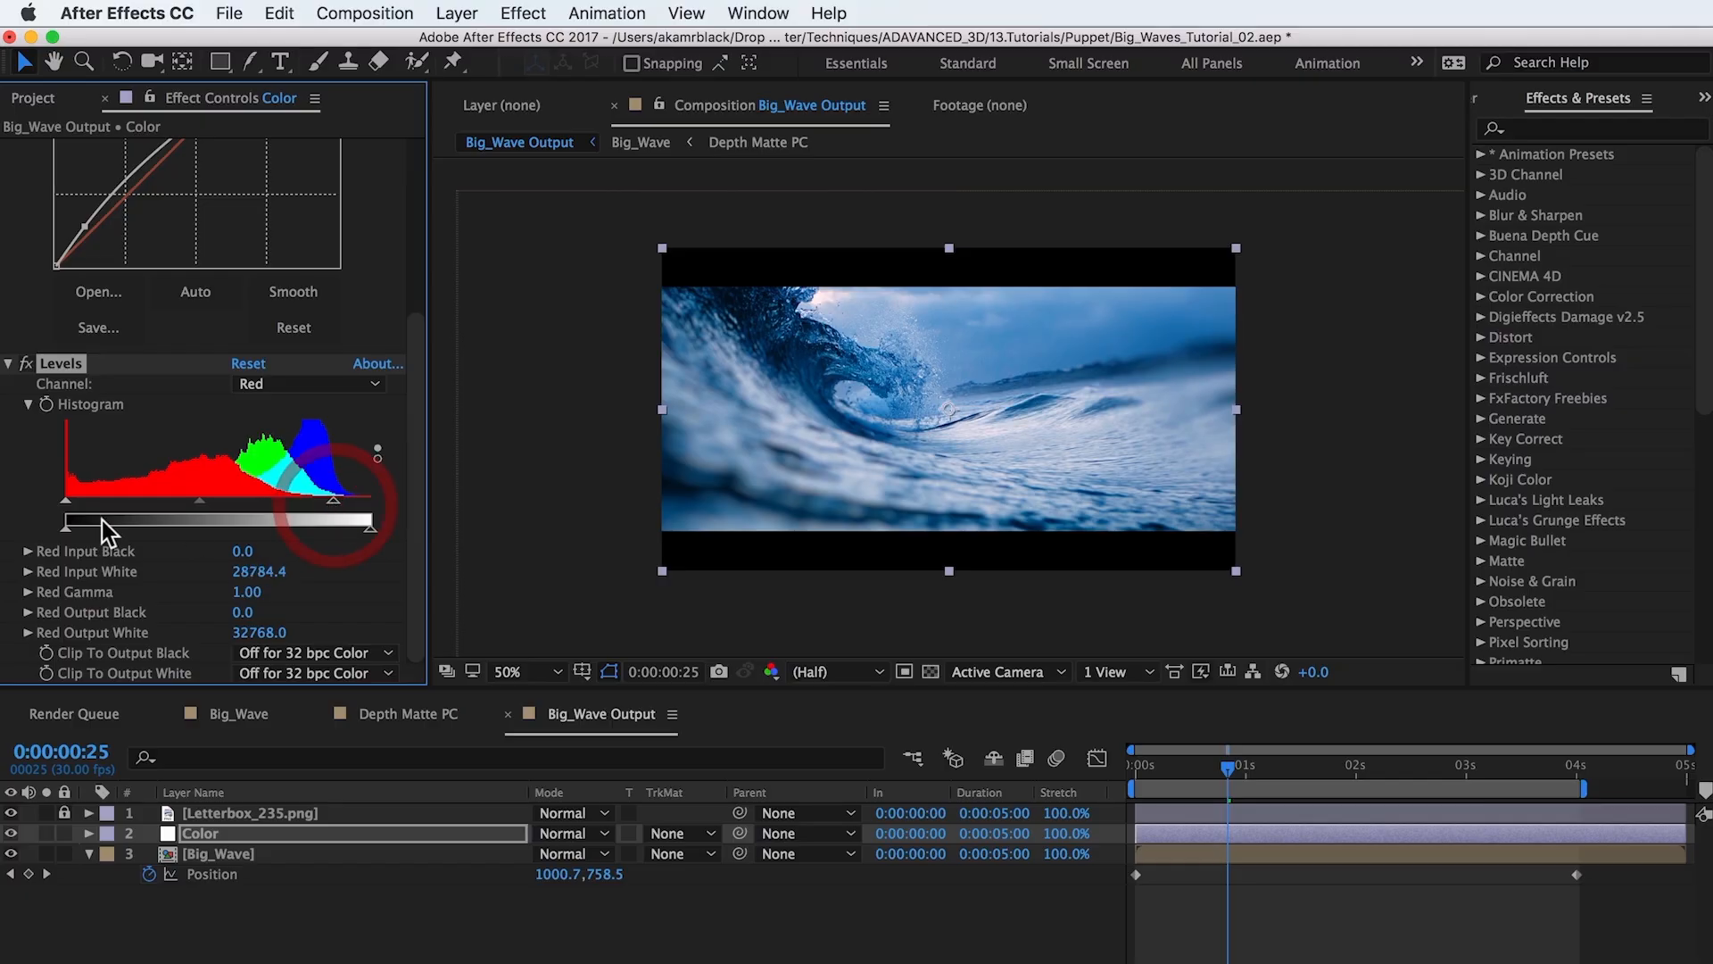
pyautogui.moveTo(67, 502); pyautogui.dragTo(90, 497)
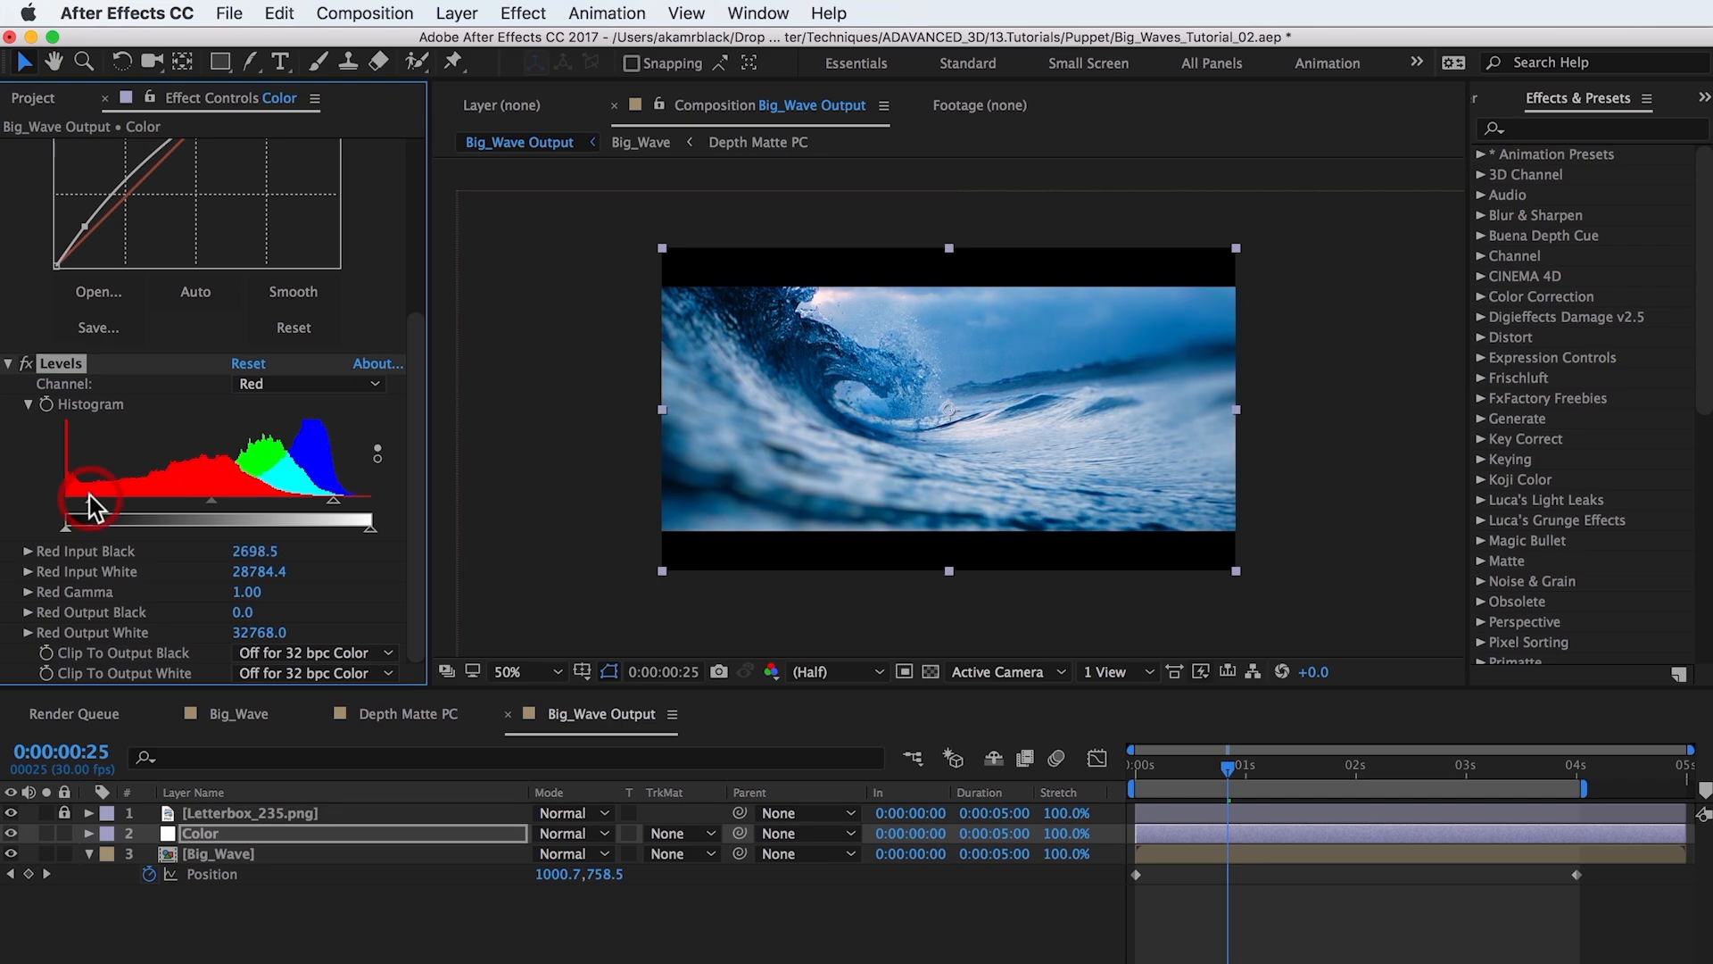
# Switch Levels to the Blue channel, lower Blue Output White to about 26985, and preview the result.
pyautogui.click(277, 384)
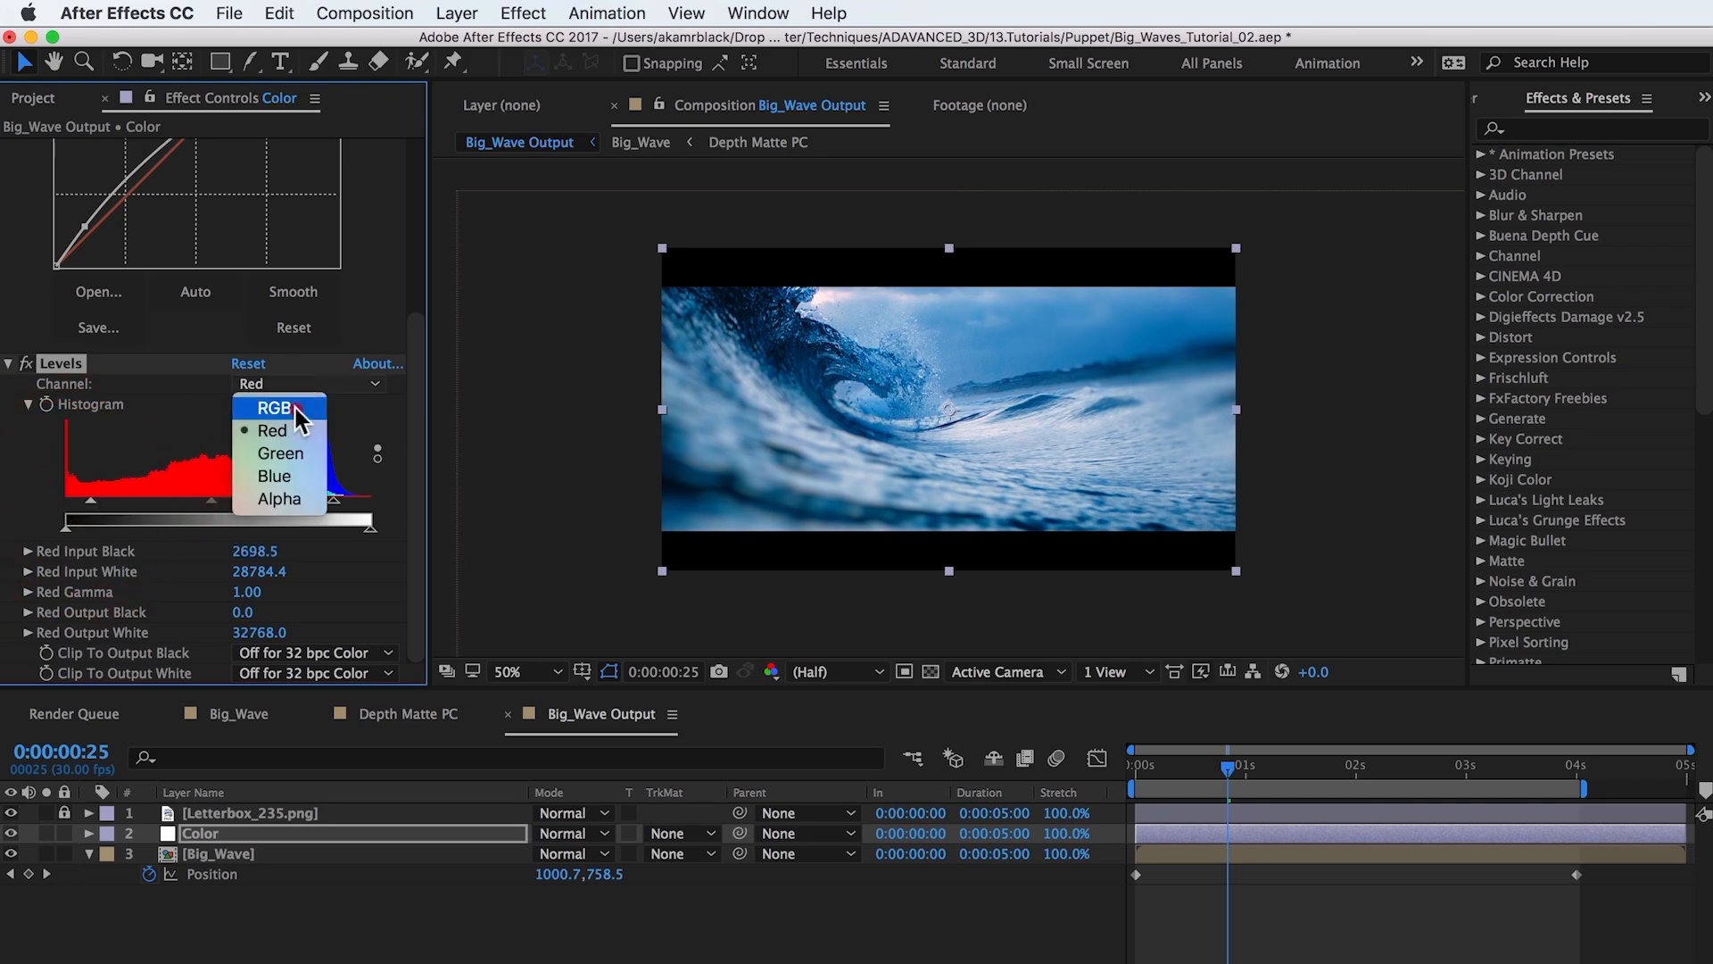
pyautogui.click(282, 457)
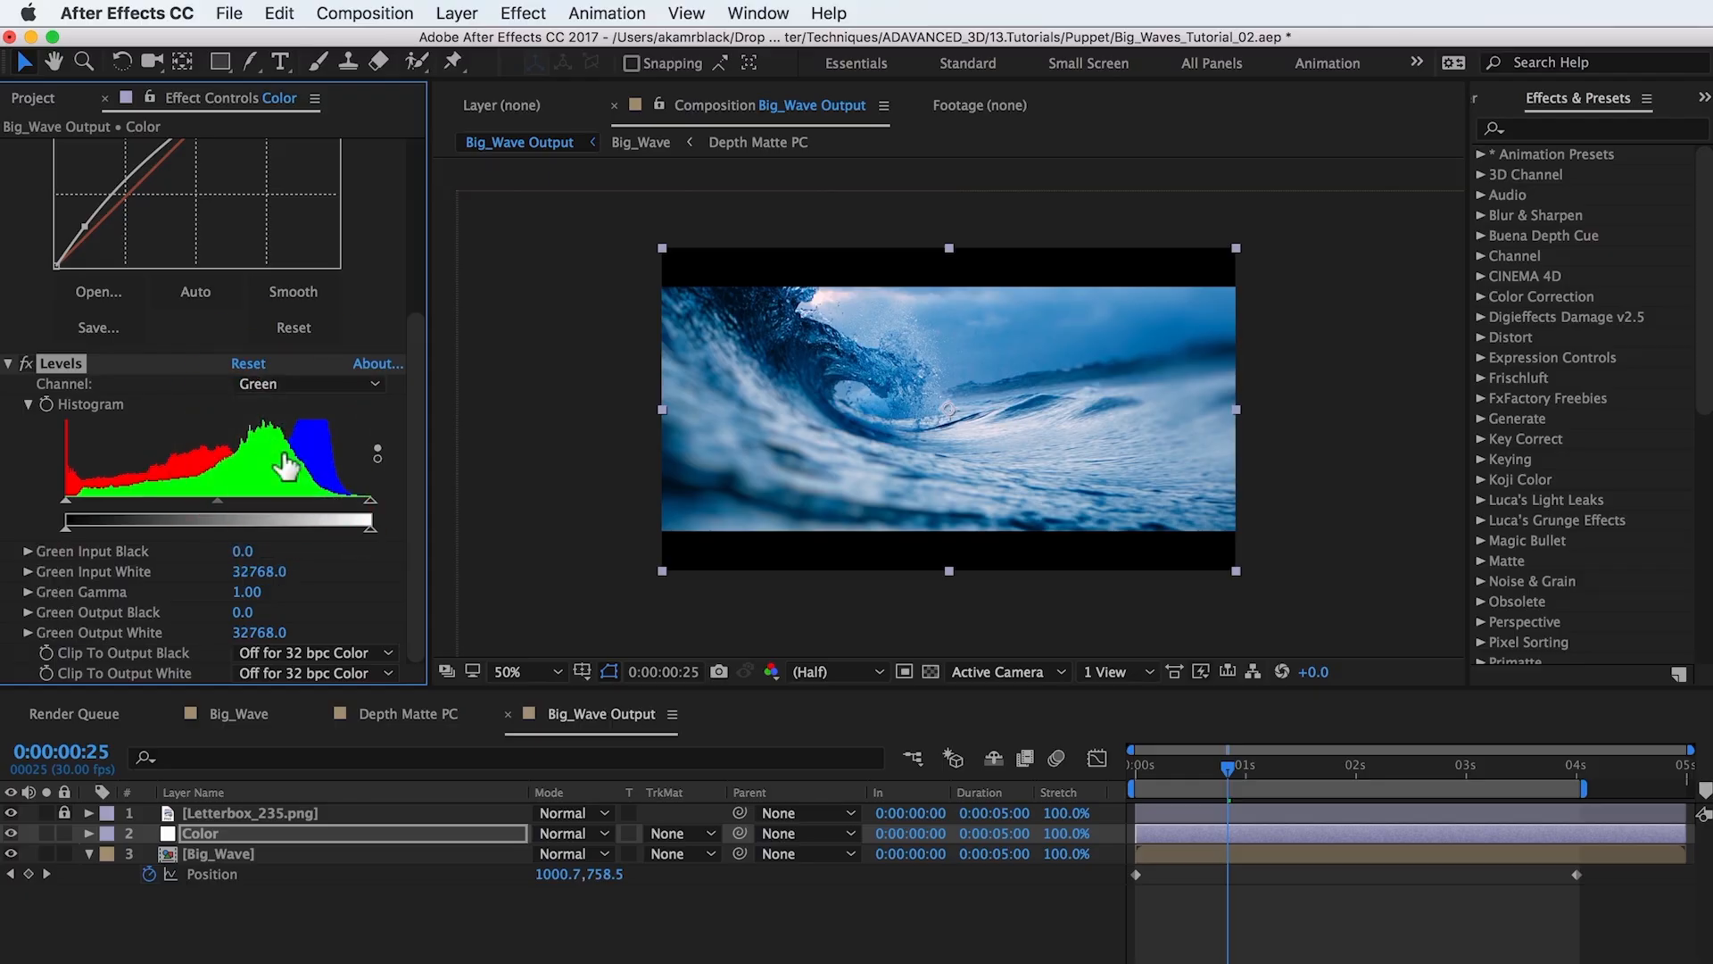
pyautogui.click(373, 385)
pyautogui.click(305, 478)
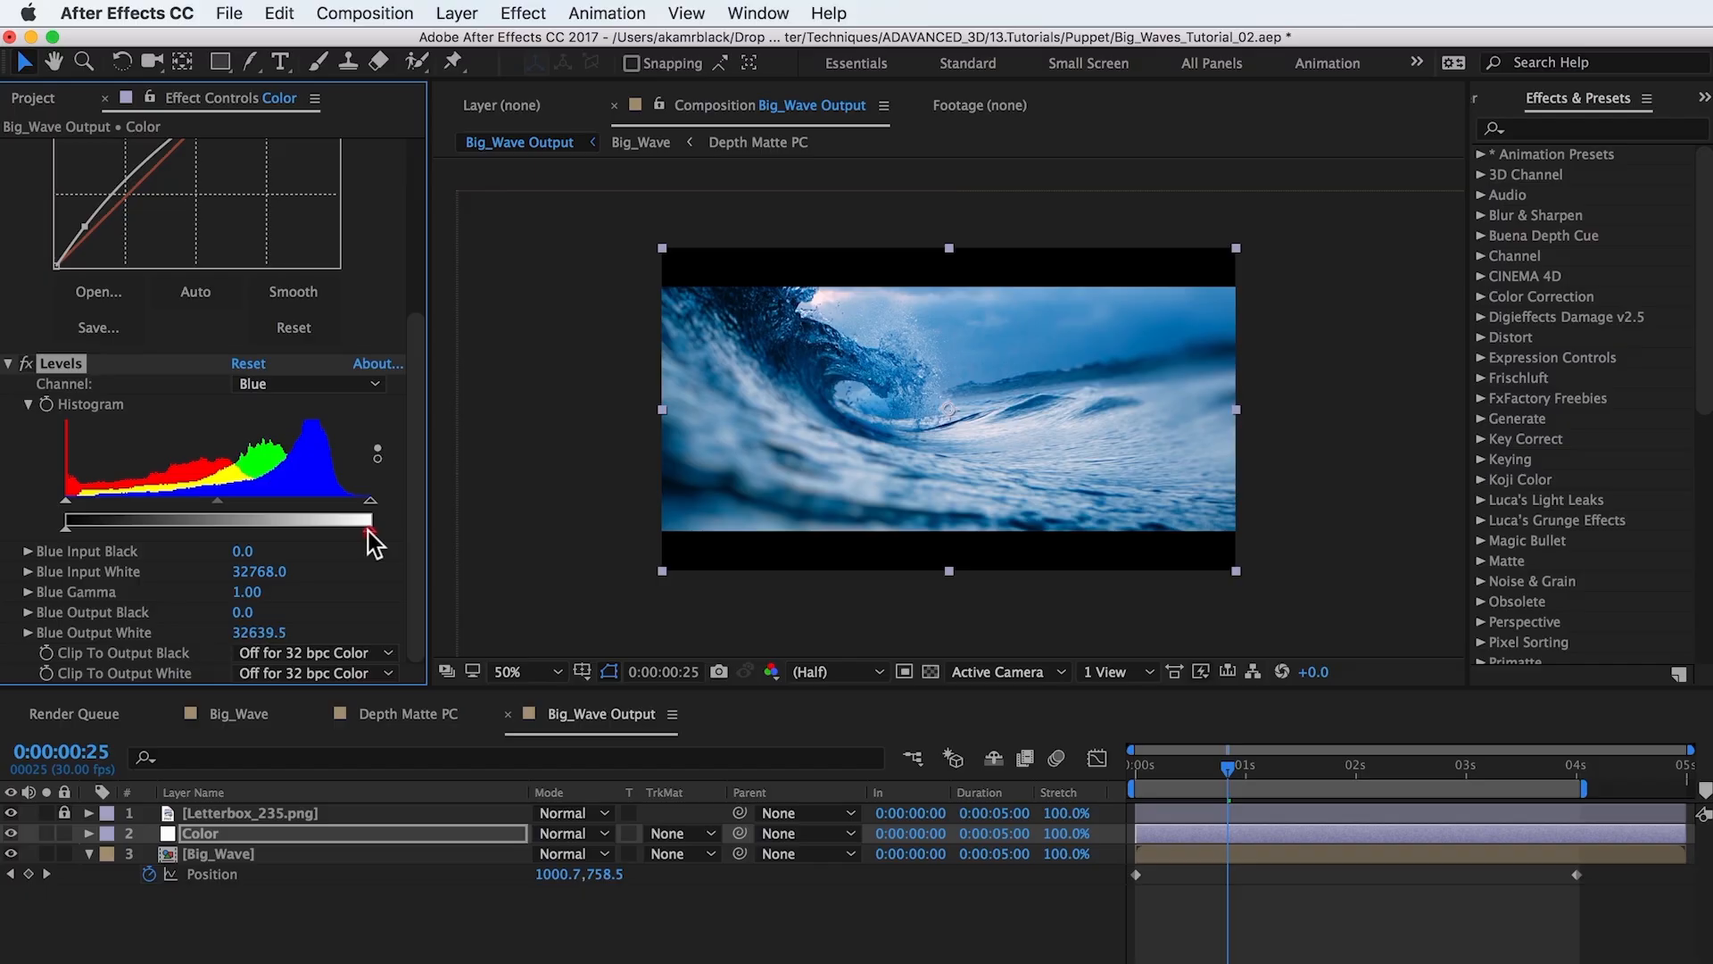
pyautogui.moveTo(369, 533); pyautogui.dragTo(316, 534)
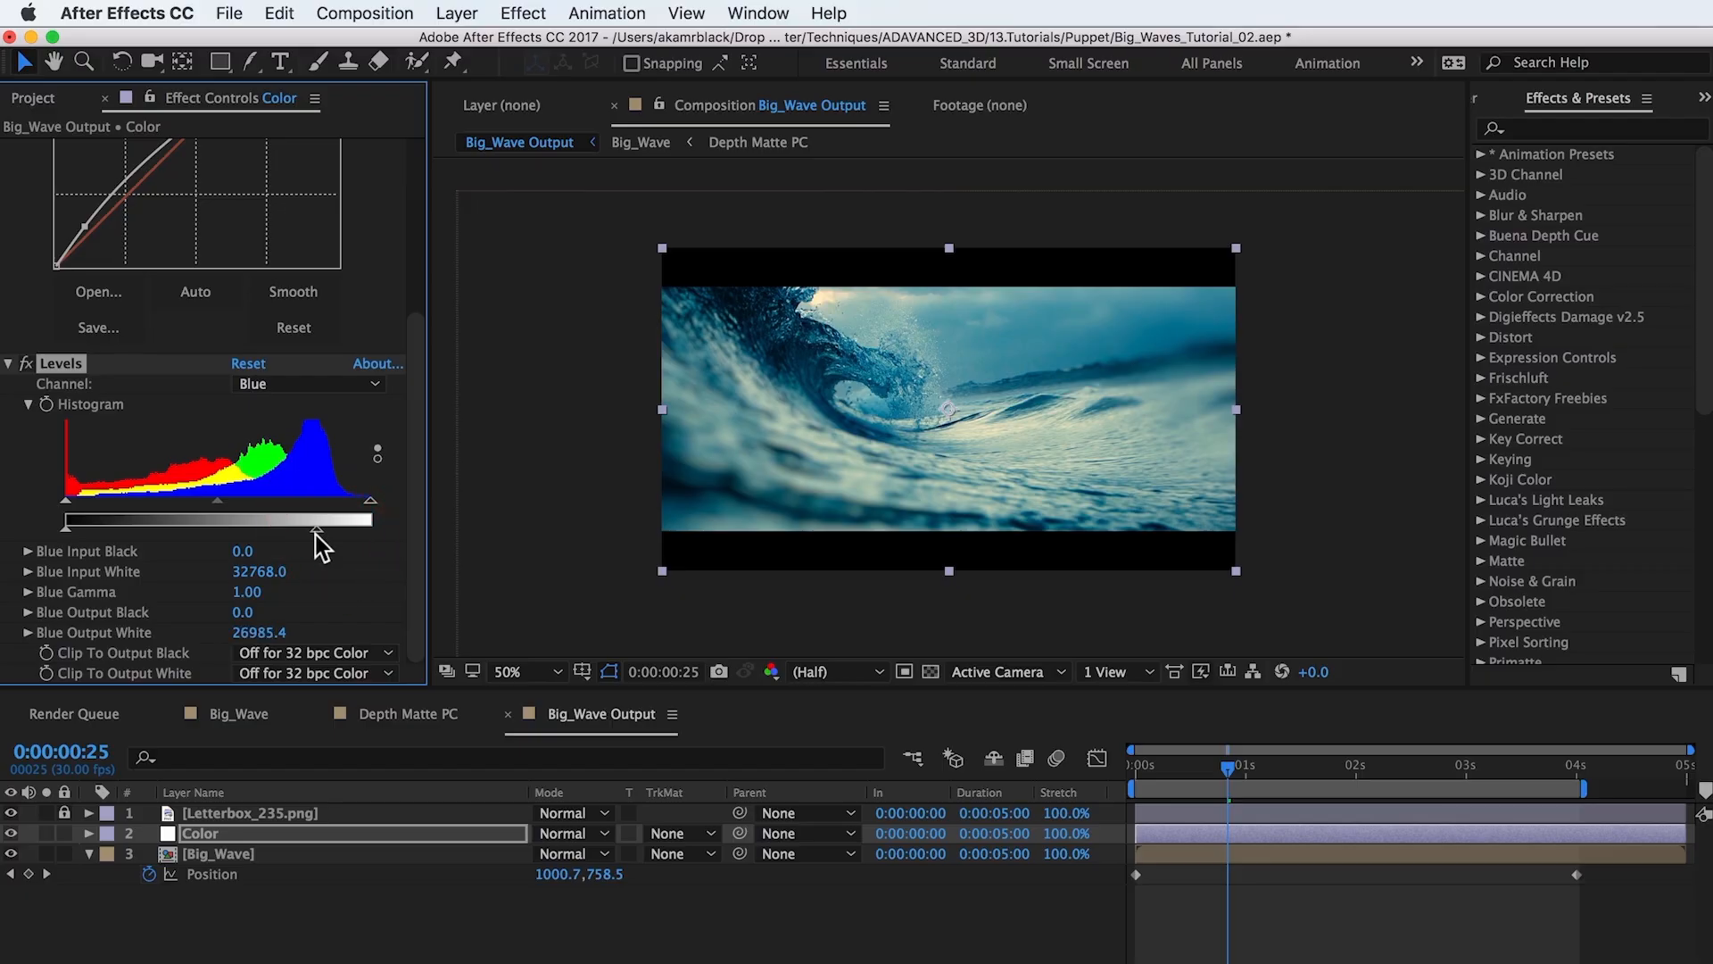
pyautogui.press('space')
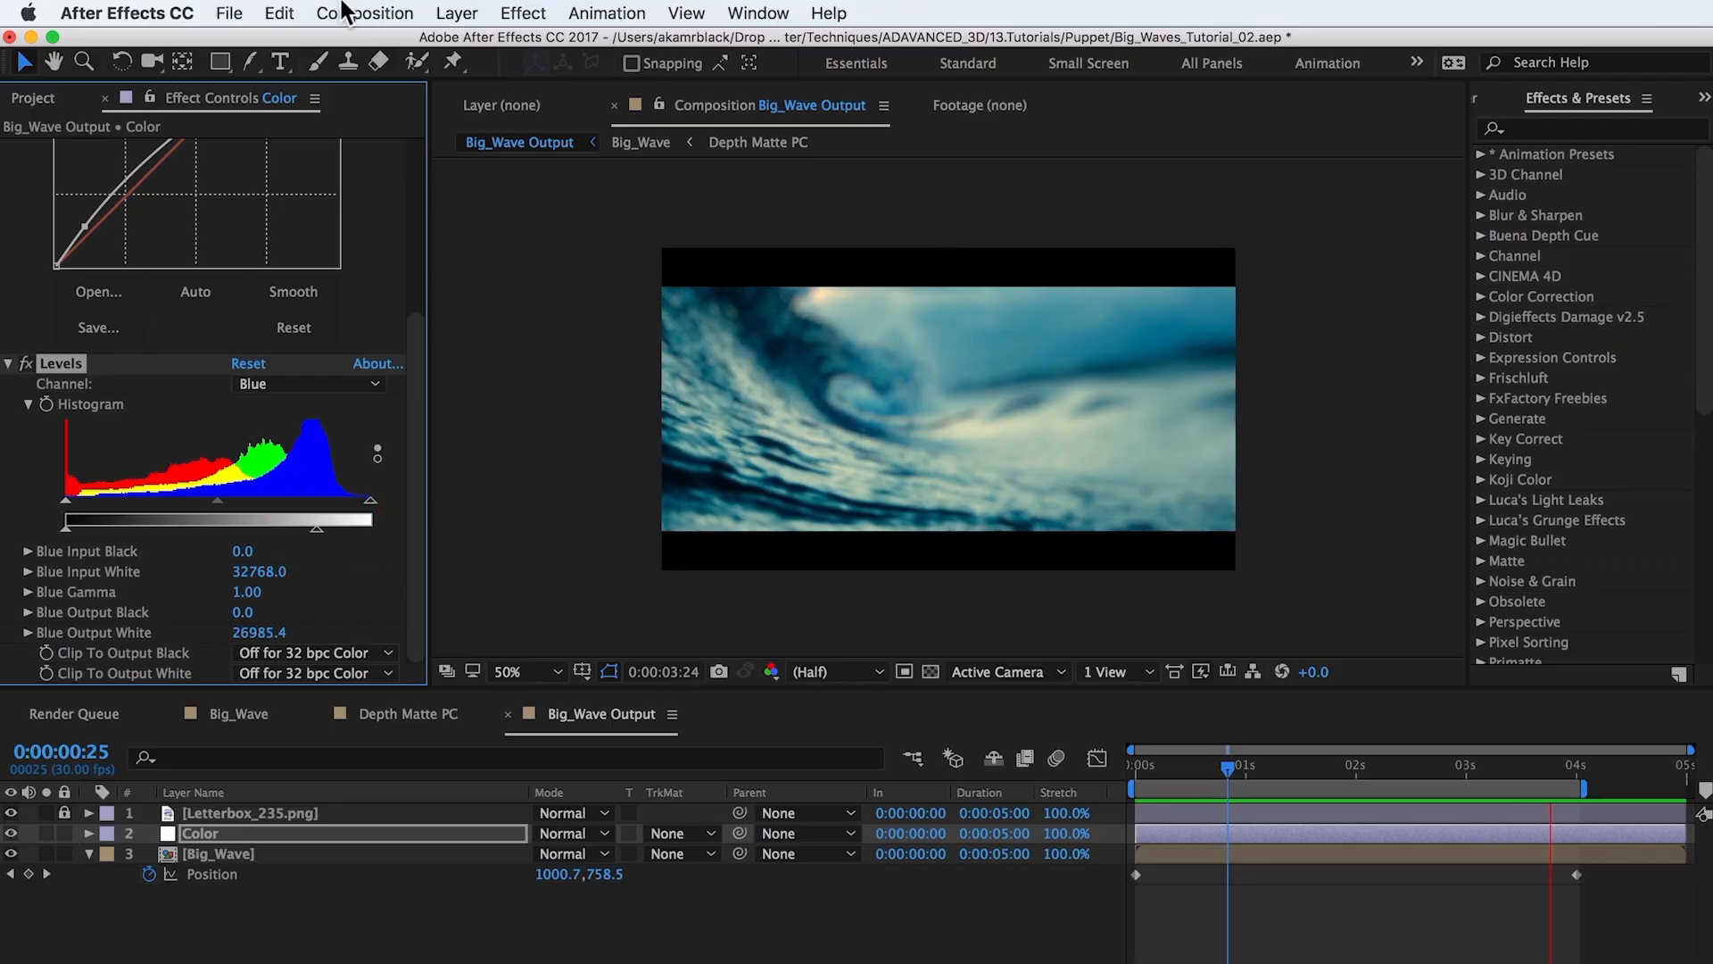